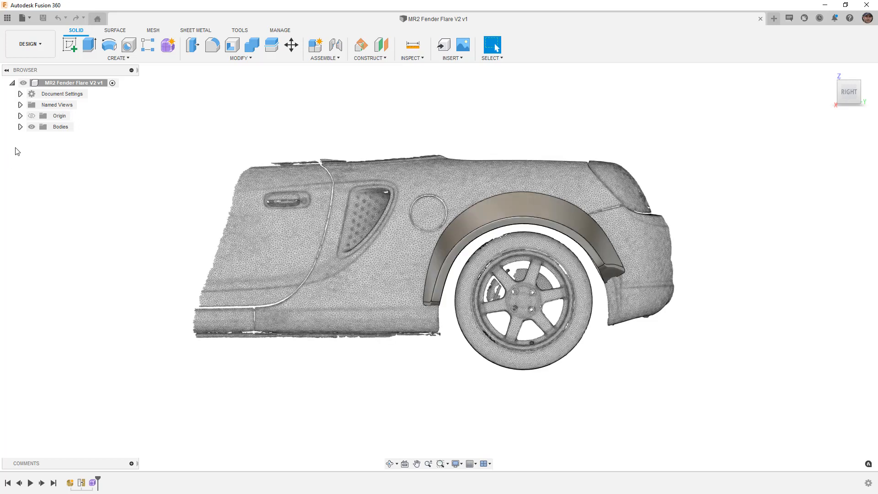
Step: Expand the document's bodies and hide Body1, the existing fender flare over the wheel arch
{"action": "left_click", "coordinate": [20, 127]}
{"action": "left_click", "coordinate": [39, 170]}
{"action": "left_click", "coordinate": [68, 172]}
{"action": "left_click", "coordinate": [87, 216]}
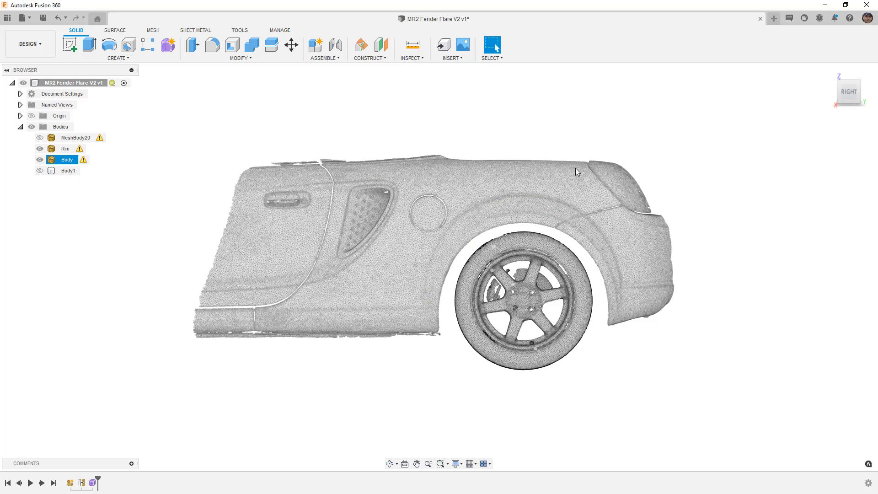
Step: Examine the scanned car body around the rear wheel arch and wheel from behind and in the right side view
{"action": "middle_click_drag", "start_coordinate": [570, 218], "coordinate": [498, 269], "text": "shift"}
{"action": "scroll", "coordinate": [345, 237], "scroll_direction": "up", "scroll_amount": 3}
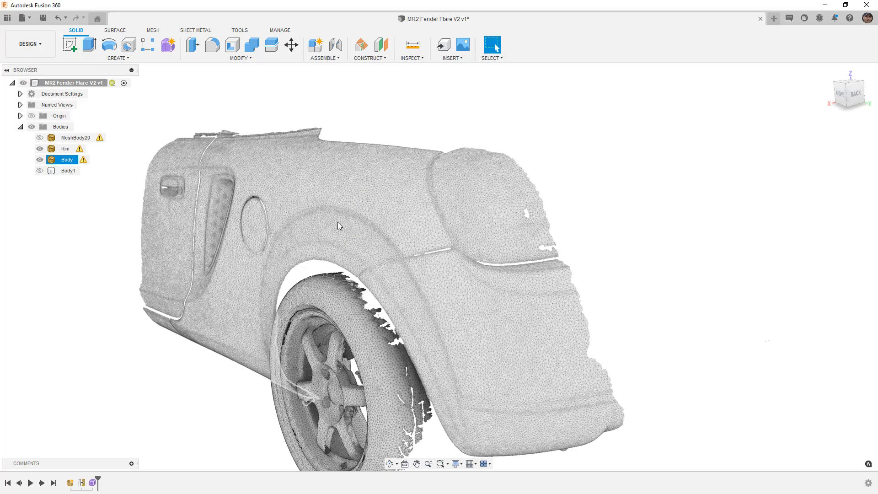
{"action": "middle_click_drag", "start_coordinate": [333, 235], "coordinate": [265, 169], "text": "shift"}
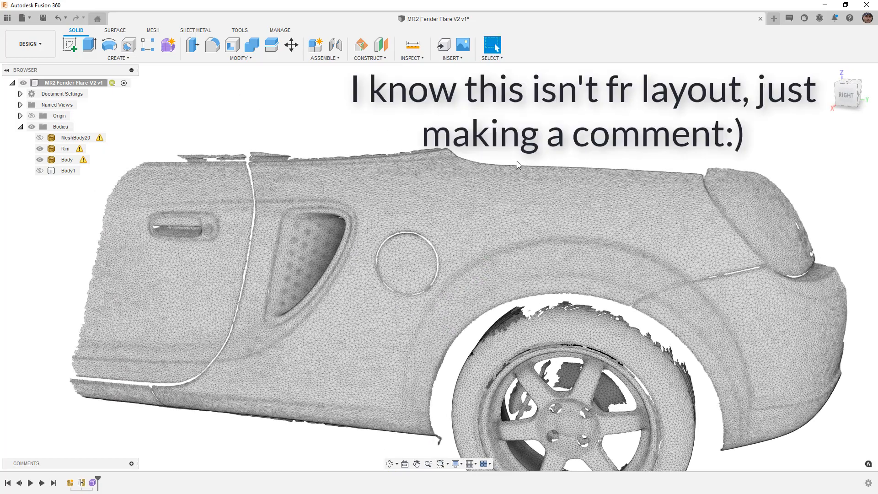
{"action": "key", "text": "Escape"}
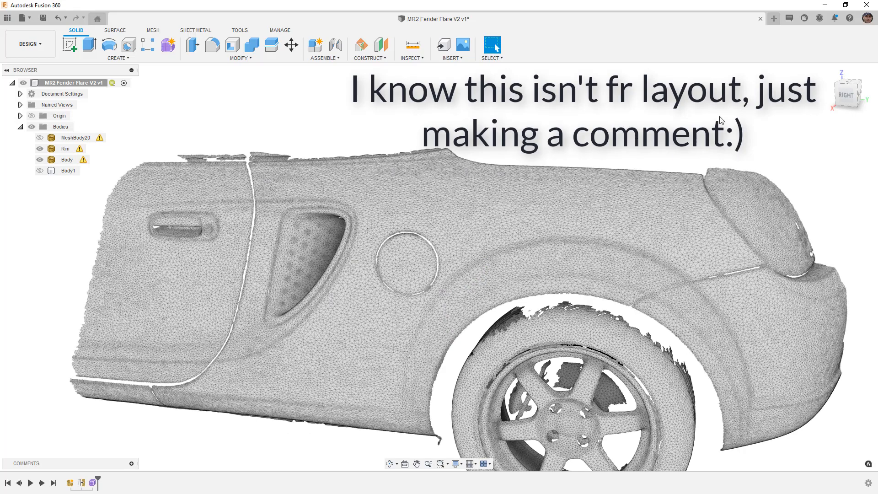
{"action": "left_click", "coordinate": [846, 95]}
{"action": "scroll", "coordinate": [495, 192], "scroll_direction": "down", "scroll_amount": 3}
{"action": "middle_click_drag", "start_coordinate": [467, 253], "coordinate": [455, 234]}
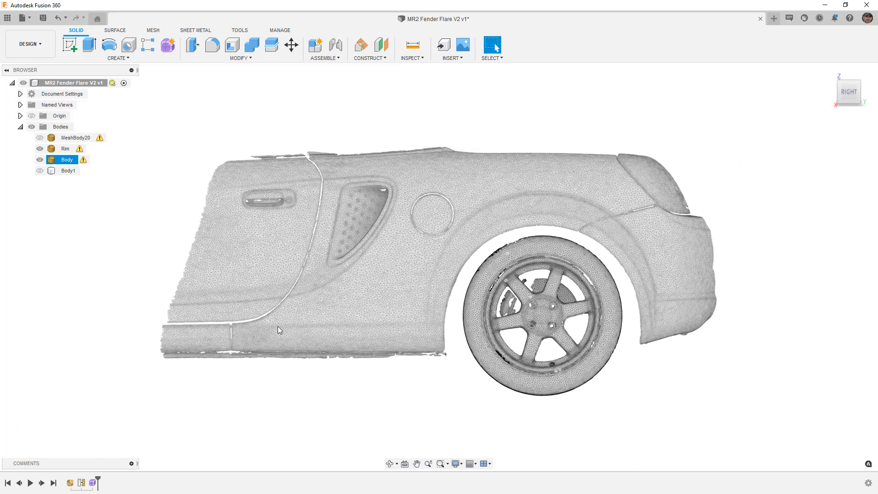
{"action": "left_click", "coordinate": [293, 366]}
{"action": "left_click", "coordinate": [268, 345]}
{"action": "left_click", "coordinate": [340, 133]}
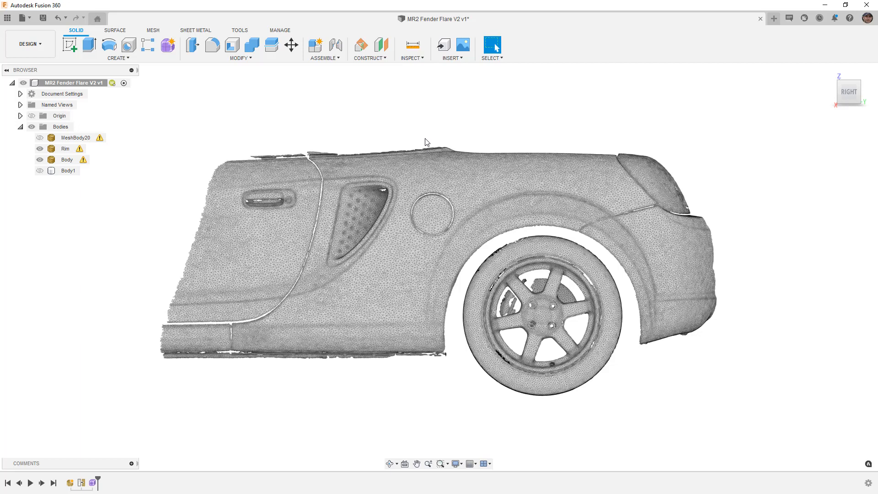
Step: Start a new form and draw a T-spline cylinder centred on the wheel hub in the side plane, about 630 mm in diameter
{"action": "left_click", "coordinate": [166, 48]}
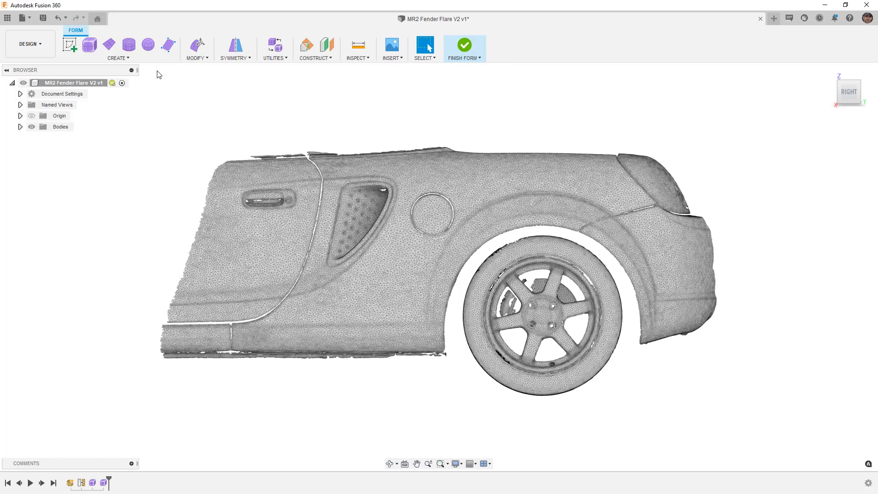
{"action": "left_click", "coordinate": [130, 46]}
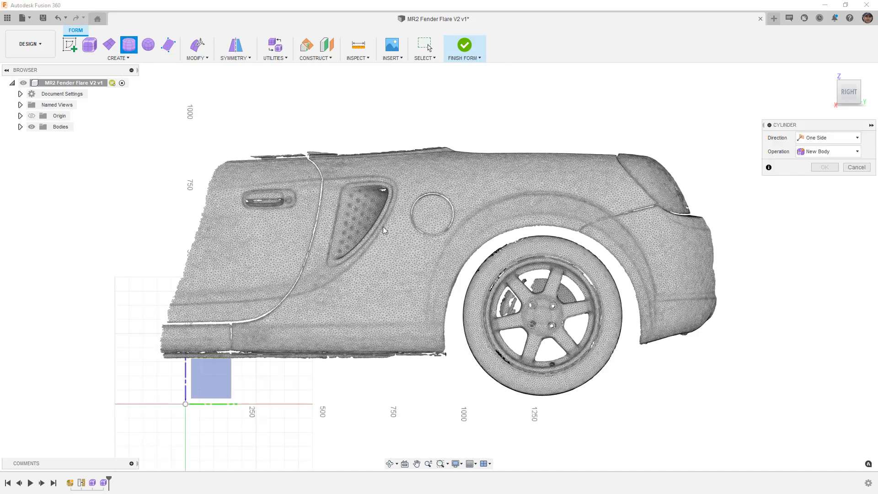
{"action": "left_click", "coordinate": [543, 314]}
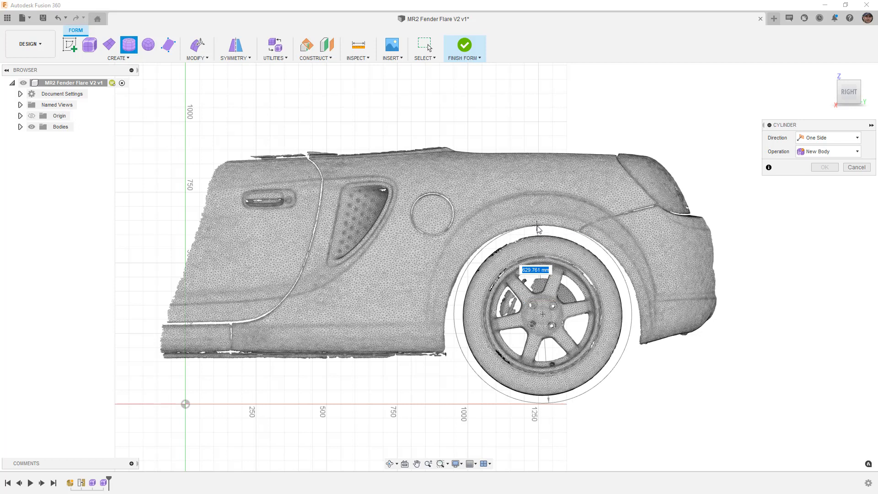
{"action": "left_click", "coordinate": [538, 230]}
{"action": "middle_click_drag", "start_coordinate": [521, 283], "coordinate": [320, 326], "text": "shift"}
Step: Set the cylinder to 1 height face, 15 mm height and 32 diameter faces, and create it as a new body
{"action": "double_click", "coordinate": [810, 179]}
{"action": "type", "text": "1"}
{"action": "left_click_drag", "start_coordinate": [847, 164], "coordinate": [800, 170]}
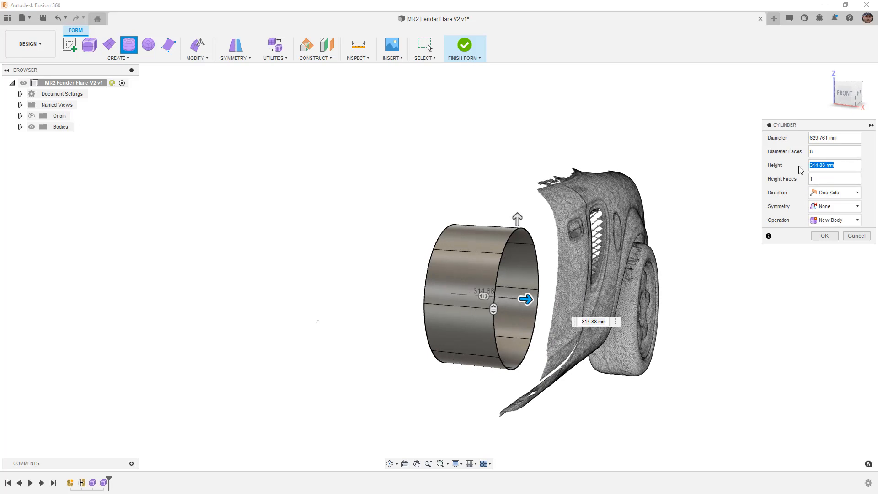
{"action": "type", "text": "15"}
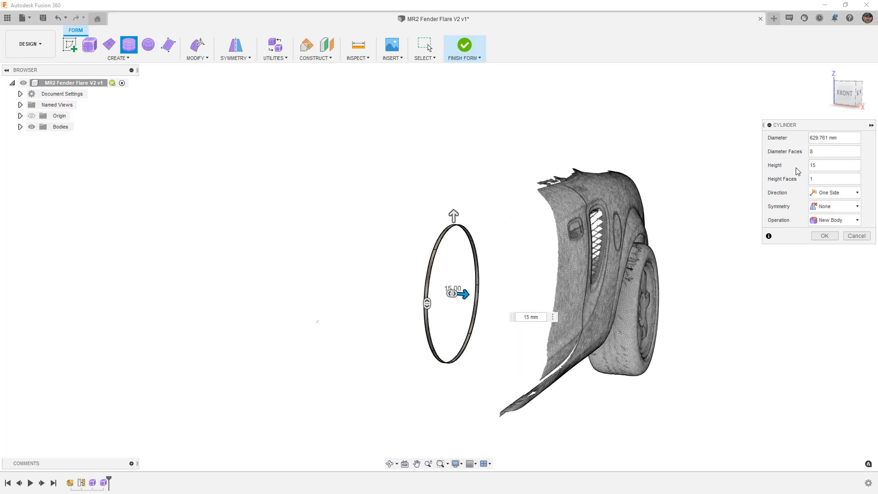
{"action": "left_click_drag", "start_coordinate": [817, 153], "coordinate": [803, 155]}
{"action": "type", "text": "32"}
{"action": "left_click", "coordinate": [825, 236]}
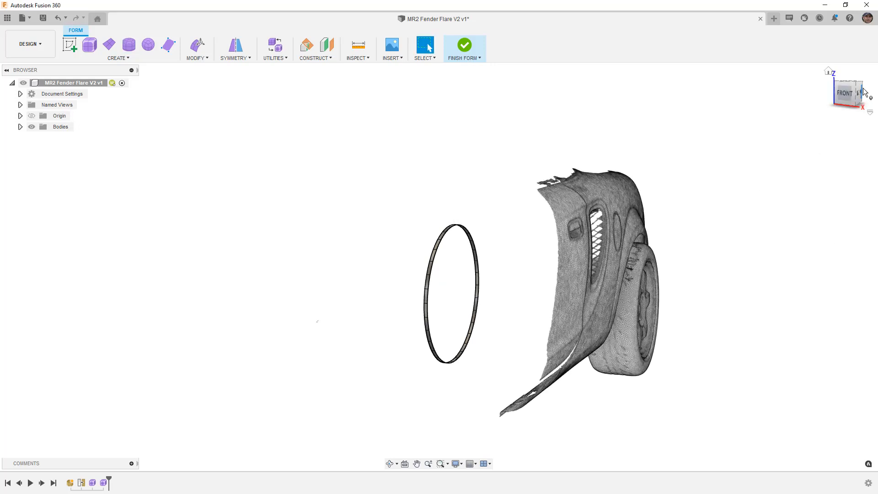
Step: Move the whole ring 900 mm along X with Edit Form so it sits just outside the tyre's outer face
{"action": "left_click", "coordinate": [845, 95]}
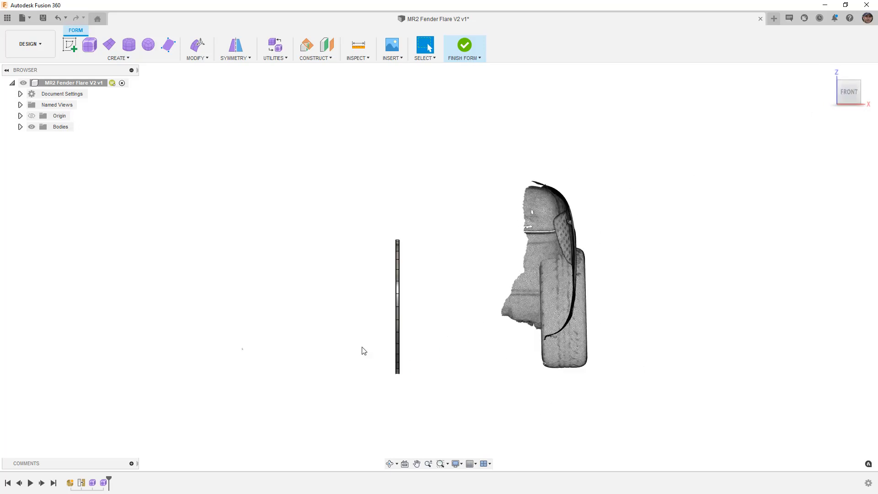
{"action": "left_click_drag", "start_coordinate": [340, 206], "coordinate": [443, 463]}
{"action": "left_click", "coordinate": [196, 41]}
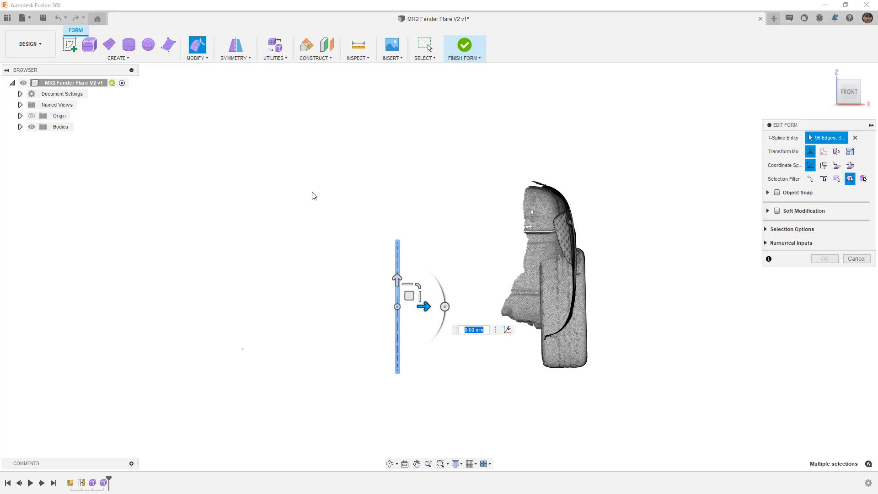
{"action": "left_click_drag", "start_coordinate": [451, 306], "coordinate": [642, 306]}
{"action": "scroll", "coordinate": [576, 299], "scroll_direction": "up", "scroll_amount": 2}
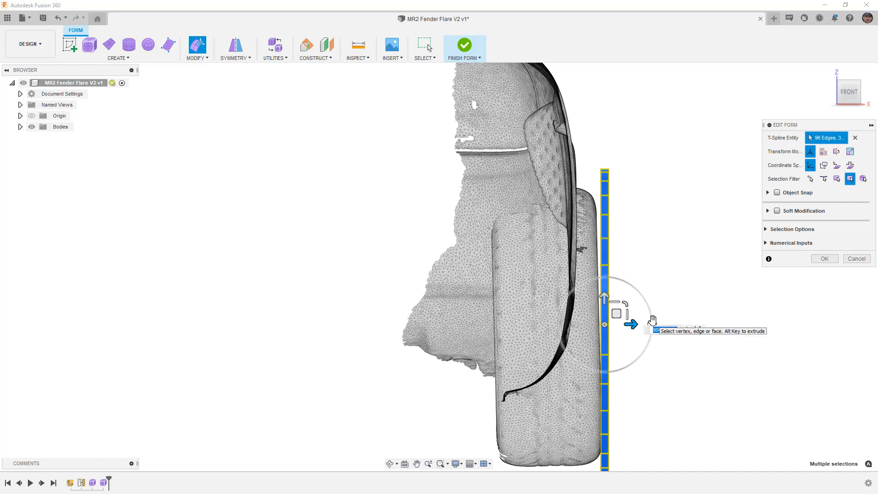
{"action": "scroll", "coordinate": [599, 183], "scroll_direction": "down", "scroll_amount": 3}
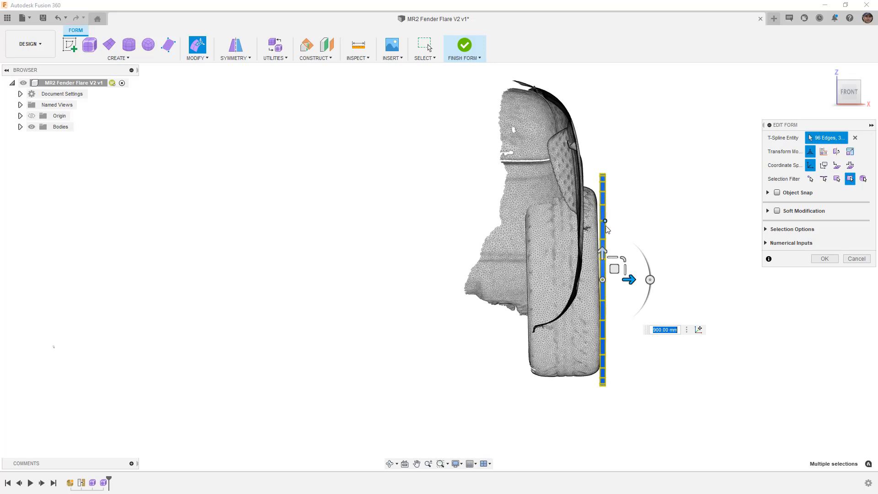
{"action": "scroll", "coordinate": [612, 237], "scroll_direction": "up", "scroll_amount": 2}
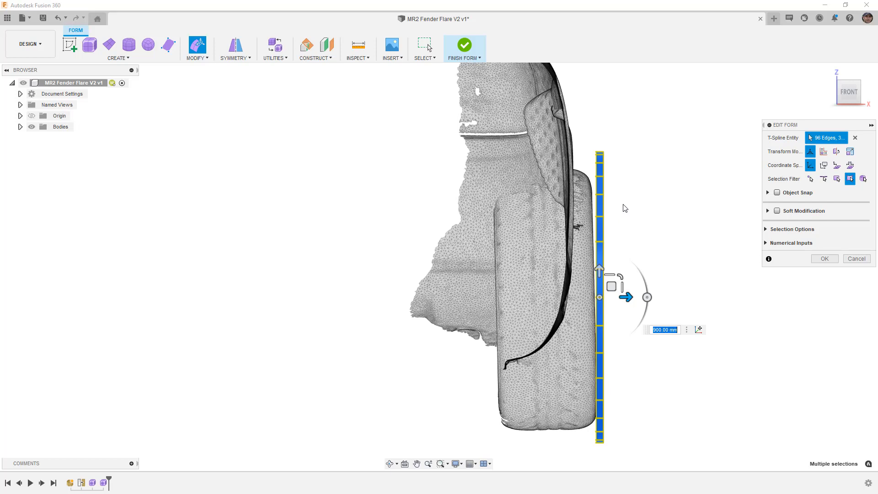
{"action": "scroll", "coordinate": [623, 205], "scroll_direction": "down", "scroll_amount": 3}
{"action": "middle_click_drag", "start_coordinate": [665, 259], "coordinate": [617, 253], "text": "shift"}
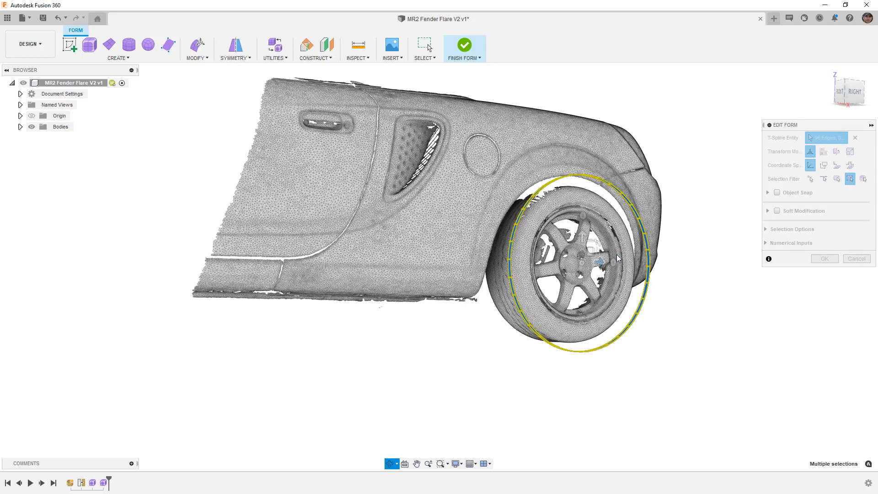
{"action": "left_click", "coordinate": [716, 237]}
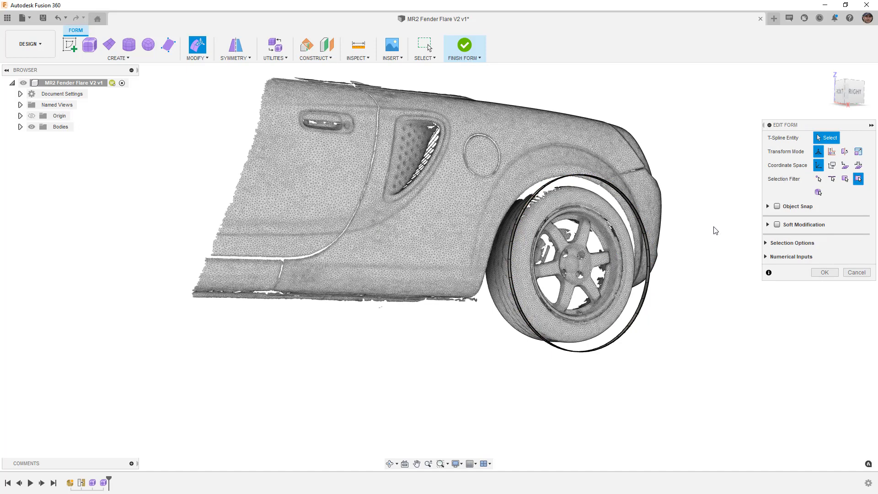
Step: Examine the available selection filters, first with Edit Form active and then with no command running
{"action": "left_click", "coordinate": [854, 94]}
{"action": "left_click_drag", "start_coordinate": [665, 273], "coordinate": [513, 326]}
{"action": "left_click", "coordinate": [586, 196]}
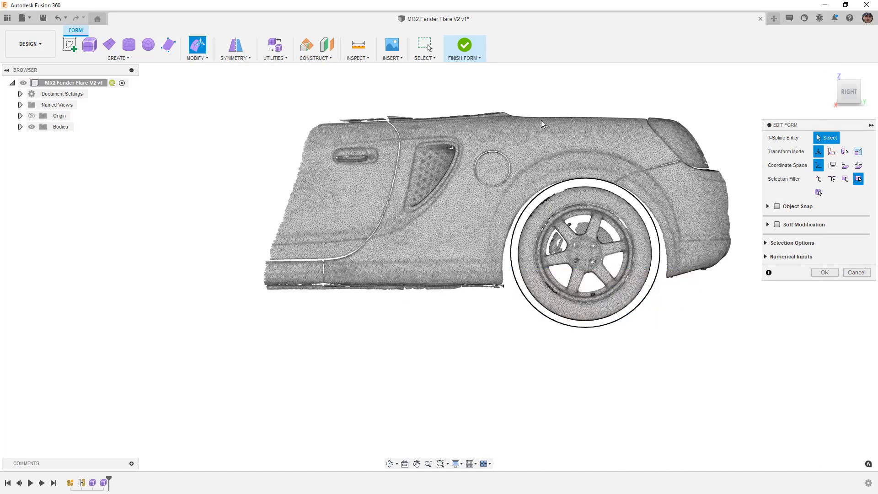
{"action": "left_click", "coordinate": [424, 57]}
{"action": "mouse_move", "coordinate": [459, 132]}
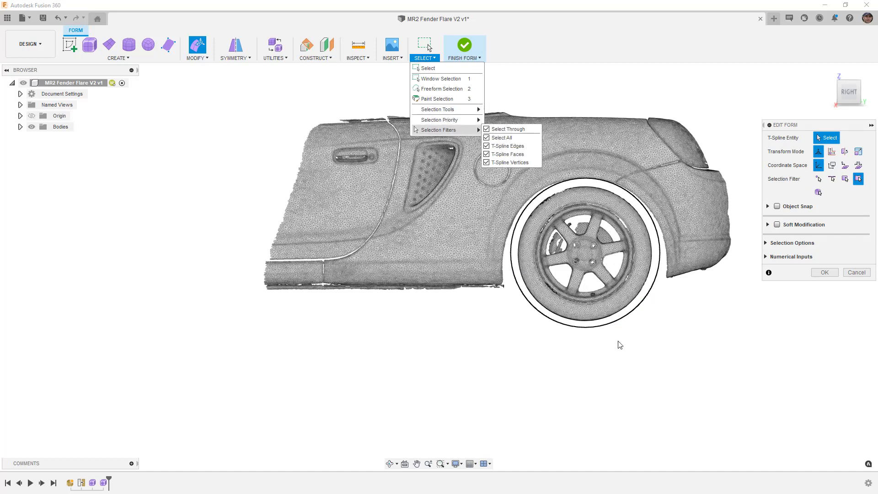
{"action": "left_click", "coordinate": [822, 274]}
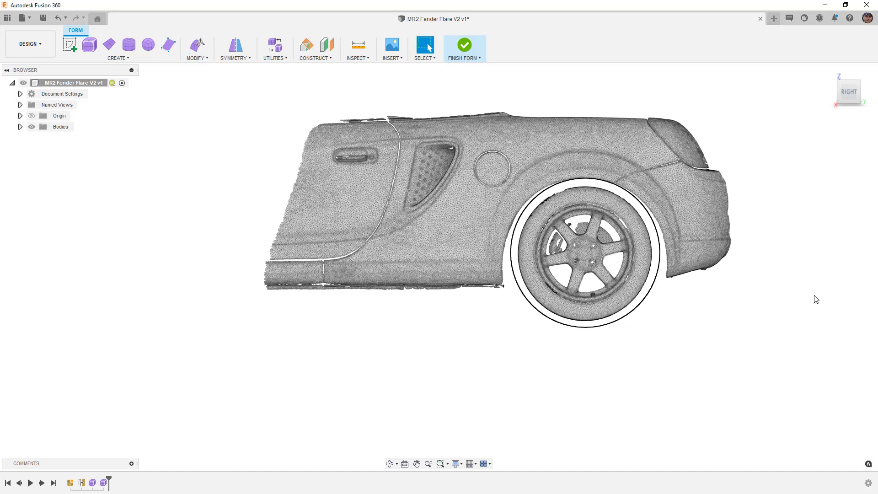
{"action": "left_click", "coordinate": [431, 60]}
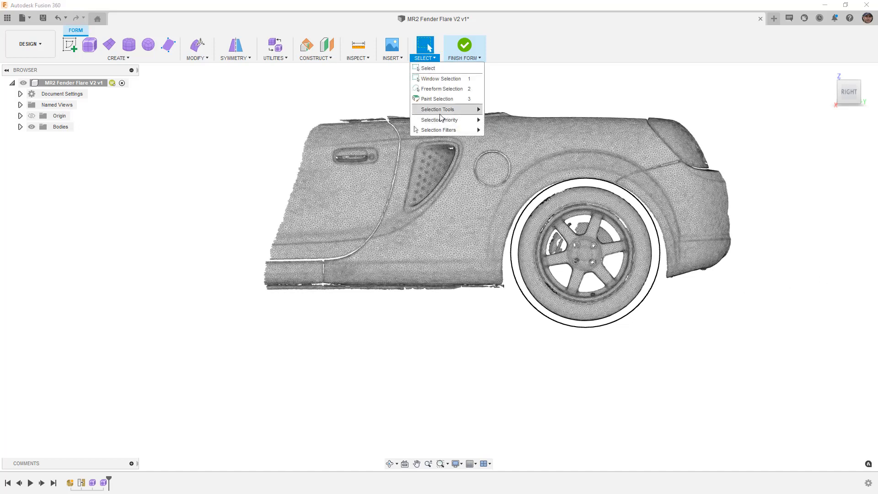
{"action": "mouse_move", "coordinate": [457, 130]}
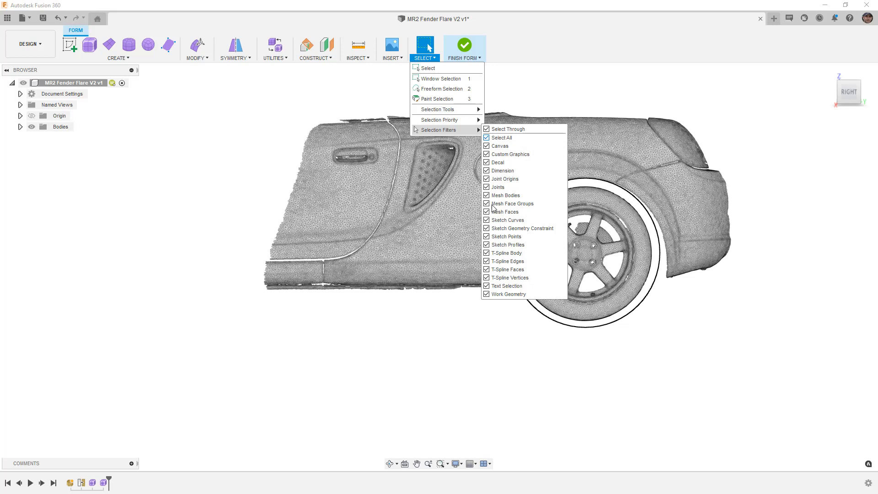
{"action": "left_click", "coordinate": [502, 138]}
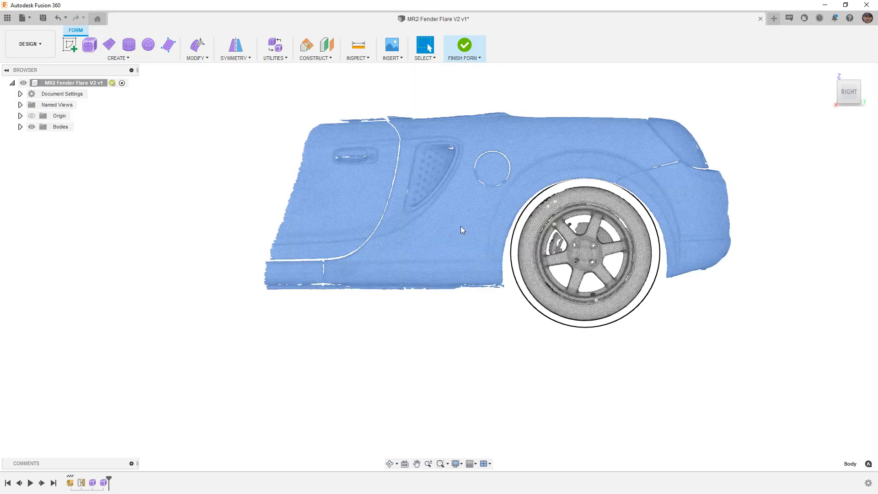
{"action": "left_click", "coordinate": [414, 90]}
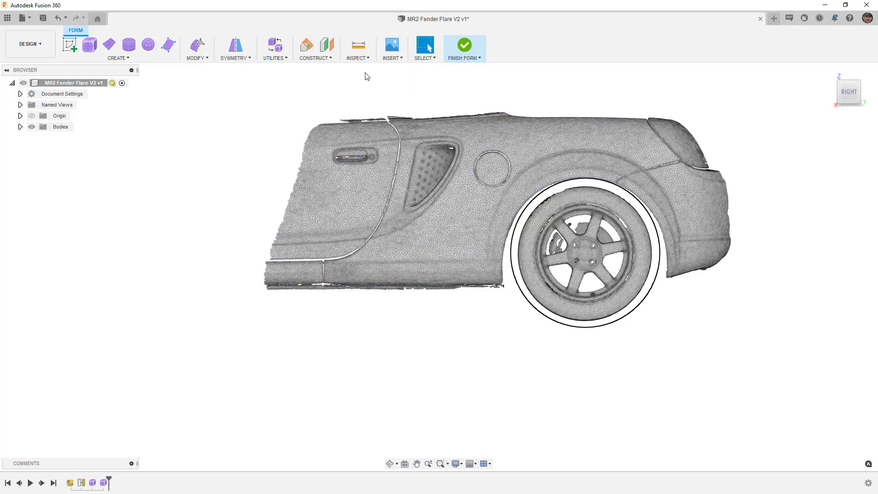
Step: Select the lower section of the ring in the side view with Edit Form, including the edges behind, and delete it
{"action": "left_click", "coordinate": [201, 46]}
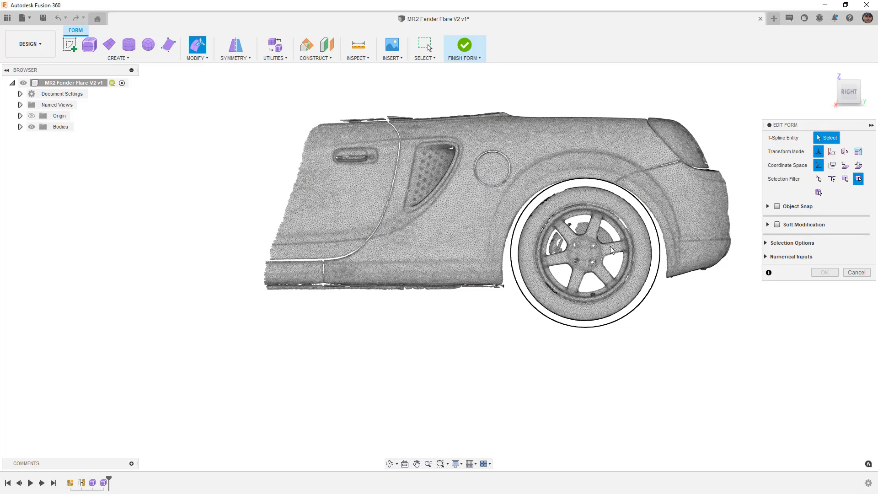
{"action": "scroll", "coordinate": [615, 251], "scroll_direction": "up", "scroll_amount": 1}
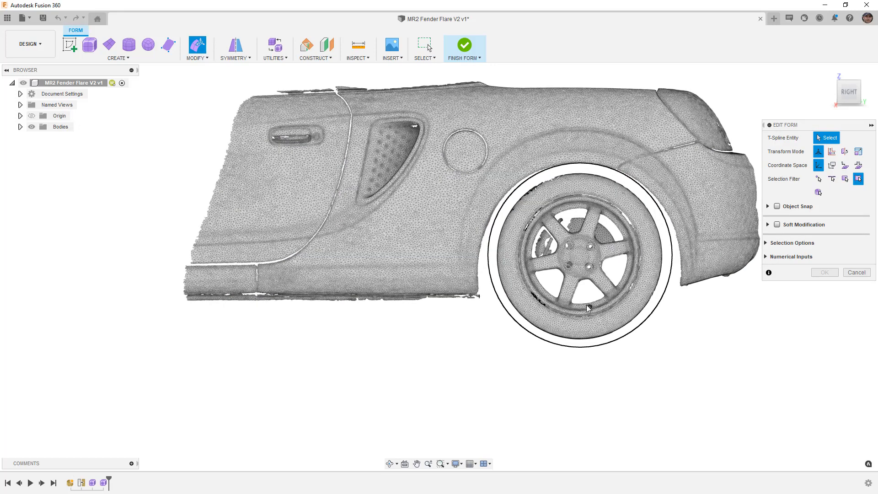
{"action": "left_click", "coordinate": [424, 58]}
{"action": "mouse_move", "coordinate": [438, 133]}
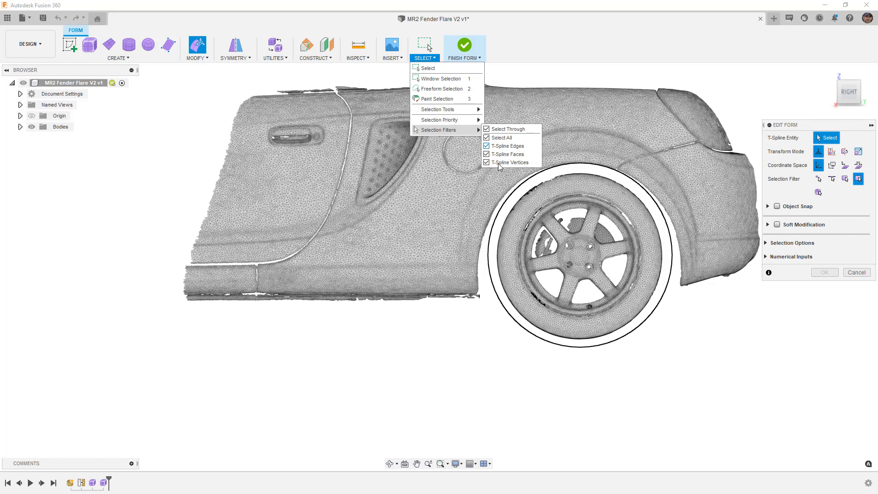
{"action": "left_click", "coordinate": [814, 125]}
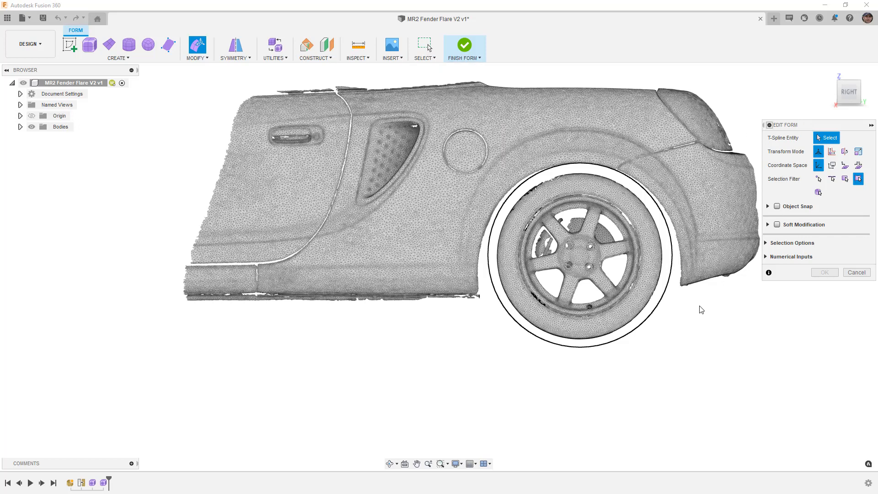
{"action": "left_click_drag", "start_coordinate": [681, 377], "coordinate": [520, 337]}
{"action": "left_click_drag", "start_coordinate": [688, 390], "coordinate": [476, 304]}
{"action": "middle_click_drag", "start_coordinate": [478, 304], "coordinate": [506, 310], "text": "shift"}
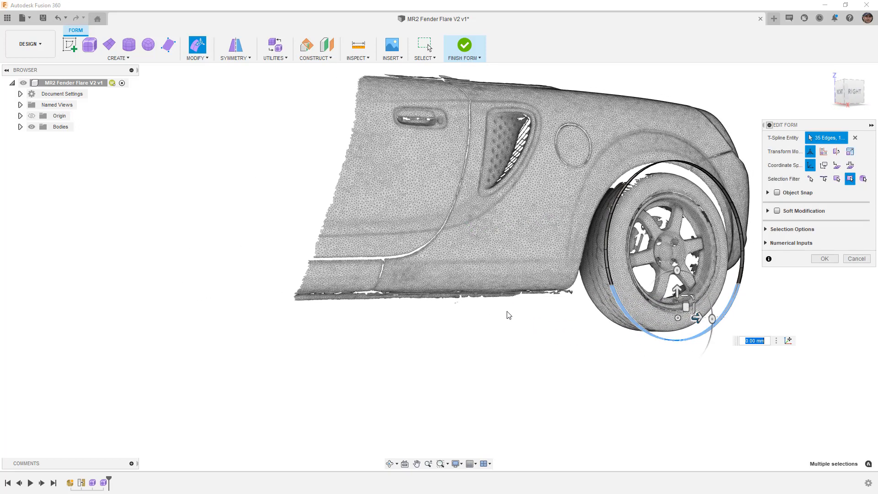
{"action": "left_click", "coordinate": [823, 259]}
Step: Delete the two lowest faces, one after the other, at the rear bumper end of the arch strip
{"action": "scroll", "coordinate": [743, 282], "scroll_direction": "up", "scroll_amount": 5}
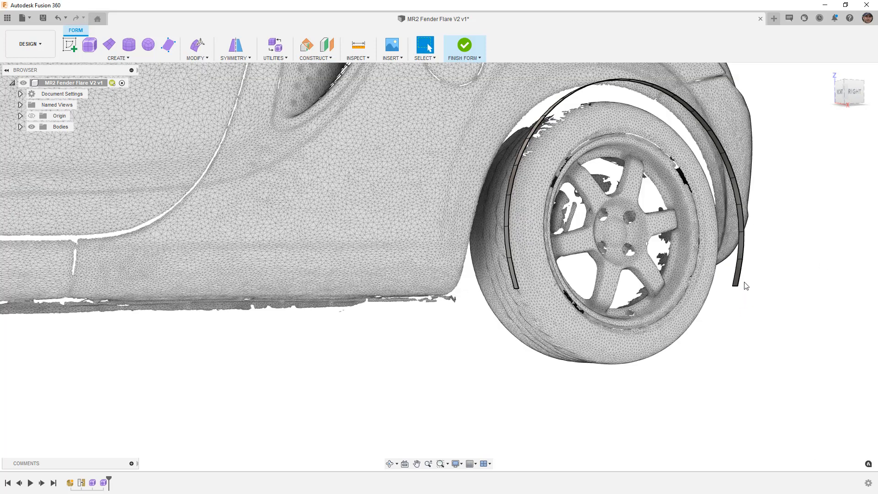
{"action": "left_click", "coordinate": [739, 270]}
{"action": "key", "text": "Delete"}
{"action": "left_click", "coordinate": [741, 241]}
{"action": "key", "text": "Delete"}
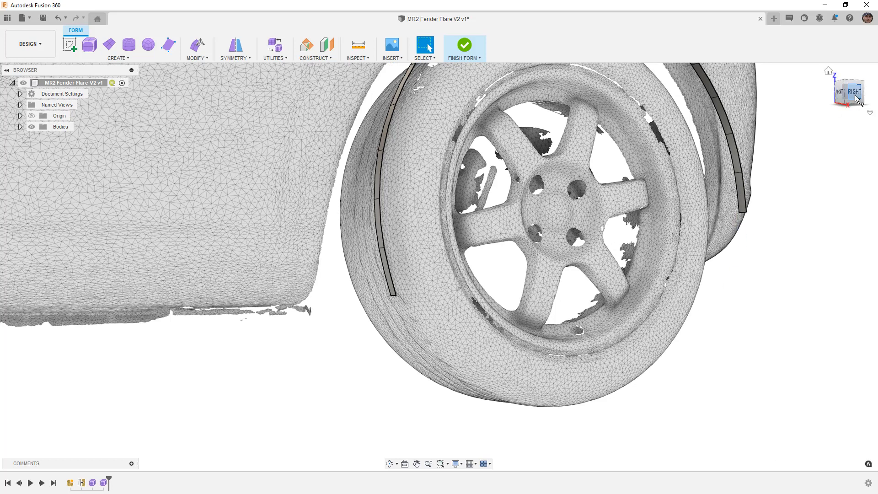
Step: Delete the lowest remaining face at the rear bumper end of the arch strip
{"action": "left_click", "coordinate": [852, 93]}
{"action": "middle_click_drag", "start_coordinate": [679, 234], "coordinate": [653, 259]}
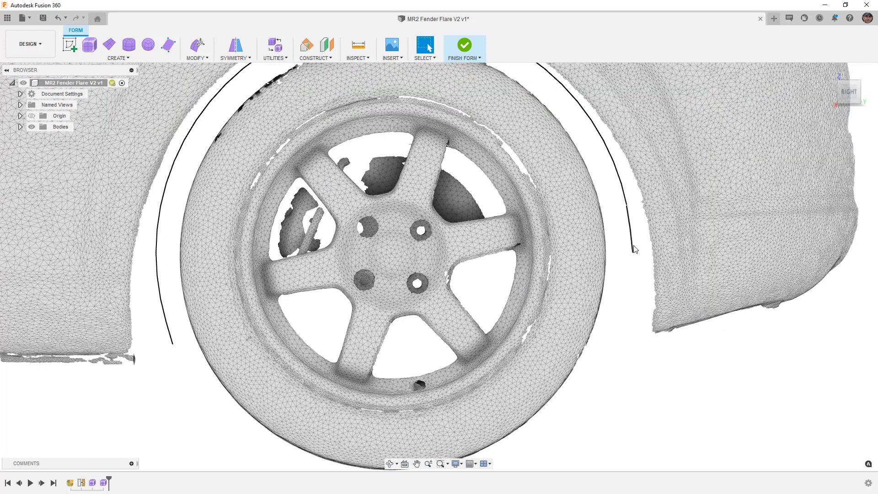
{"action": "left_click_drag", "start_coordinate": [649, 281], "coordinate": [612, 247]}
{"action": "middle_click_drag", "start_coordinate": [612, 247], "coordinate": [677, 251]}
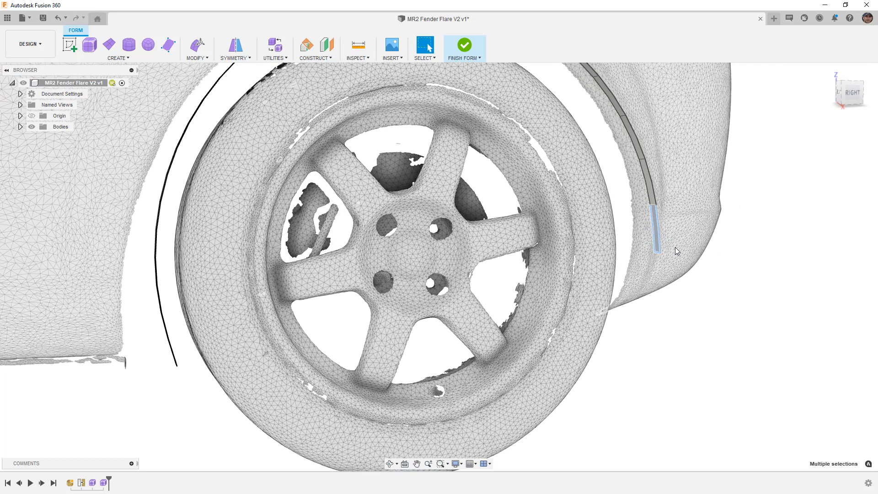
{"action": "key", "text": "Delete"}
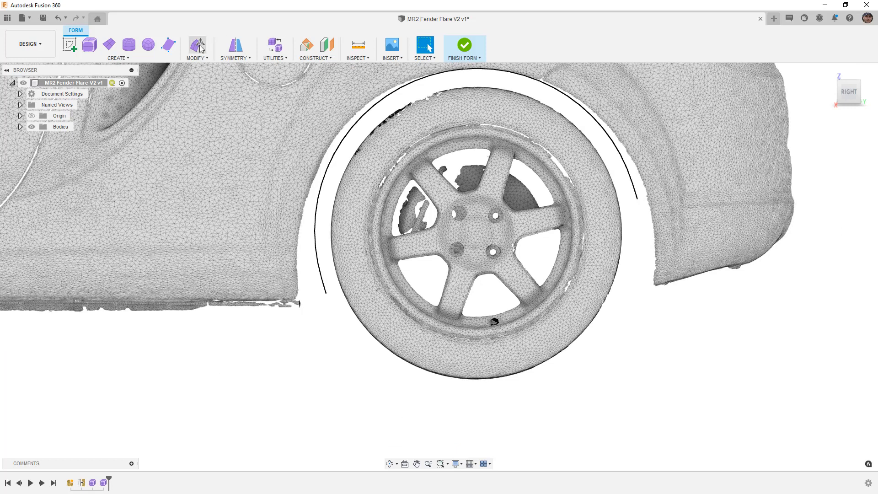
Step: Move the cross edges along the upper front part of the arch strip outward with Edit Form to follow the wheel opening
{"action": "left_click", "coordinate": [198, 45]}
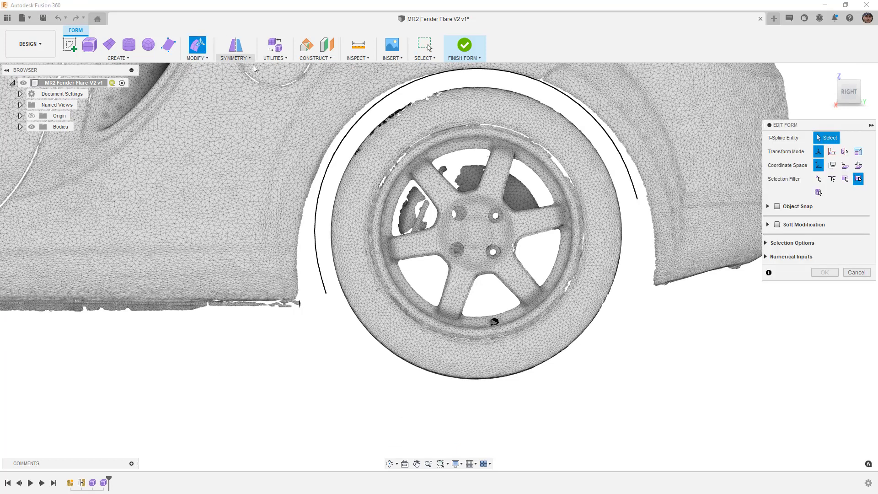
{"action": "scroll", "coordinate": [427, 92], "scroll_direction": "down", "scroll_amount": 1}
{"action": "scroll", "coordinate": [426, 92], "scroll_direction": "down", "scroll_amount": 2}
{"action": "scroll", "coordinate": [430, 134], "scroll_direction": "up", "scroll_amount": 4}
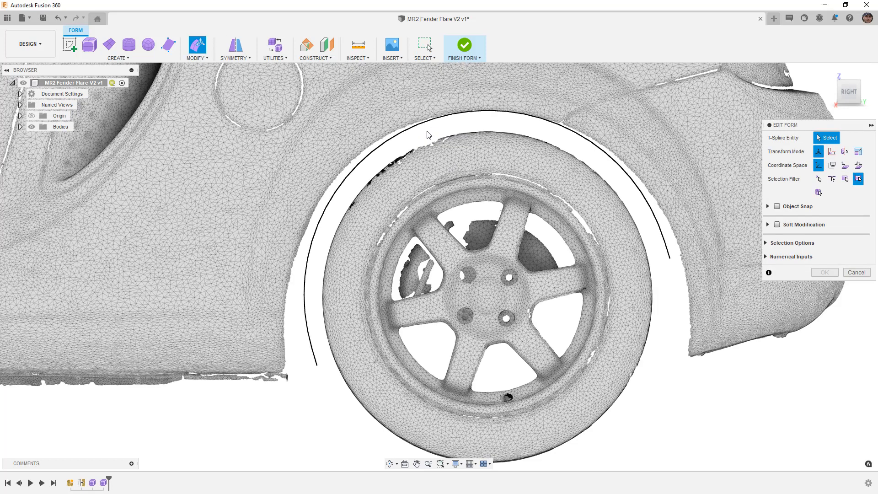
{"action": "left_click", "coordinate": [426, 122]}
{"action": "left_click_drag", "start_coordinate": [423, 122], "coordinate": [387, 130]}
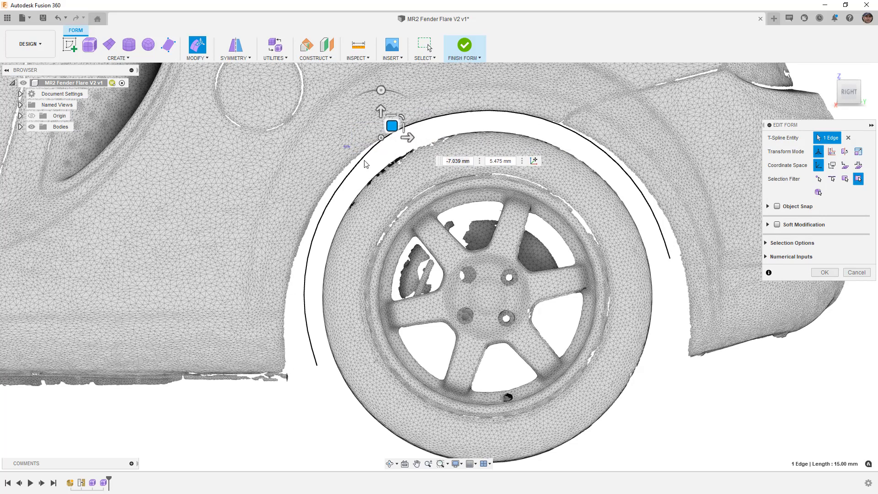
{"action": "left_click", "coordinate": [358, 163]}
{"action": "left_click_drag", "start_coordinate": [373, 174], "coordinate": [316, 211]}
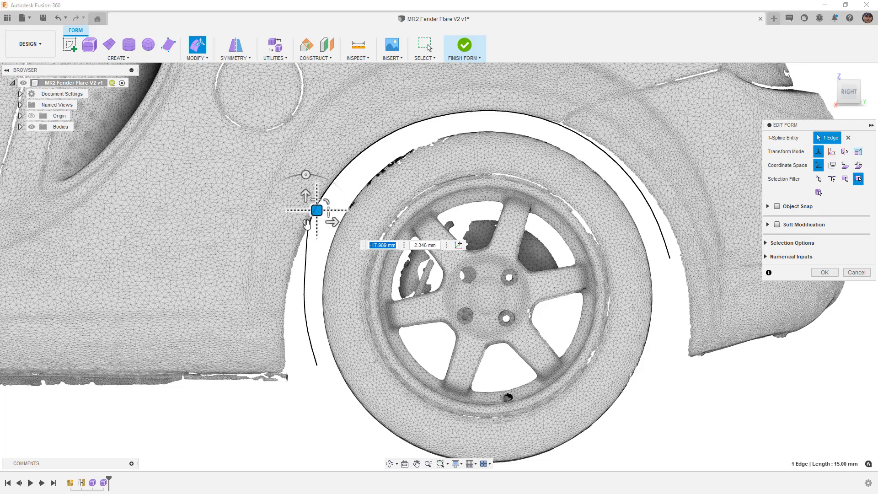
{"action": "left_click", "coordinate": [315, 259]}
{"action": "left_click", "coordinate": [306, 260]}
{"action": "left_click_drag", "start_coordinate": [315, 247], "coordinate": [303, 247]}
{"action": "left_click", "coordinate": [312, 287]}
Step: Move the lower front cross edges of the strip onto the wheel opening's edge, placing the end edge down by the sill
{"action": "scroll", "coordinate": [288, 271], "scroll_direction": "up", "scroll_amount": 2}
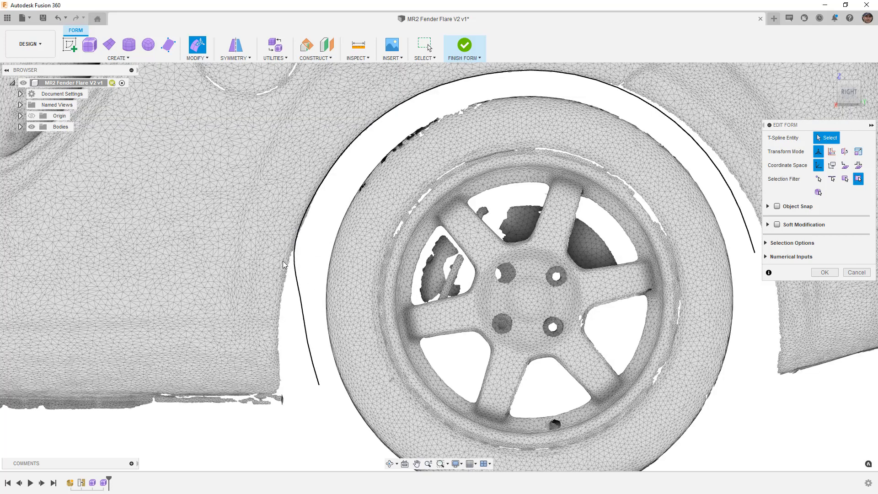
{"action": "left_click", "coordinate": [296, 280]}
{"action": "left_click_drag", "start_coordinate": [295, 286], "coordinate": [289, 290]}
{"action": "left_click_drag", "start_coordinate": [314, 330], "coordinate": [288, 376]}
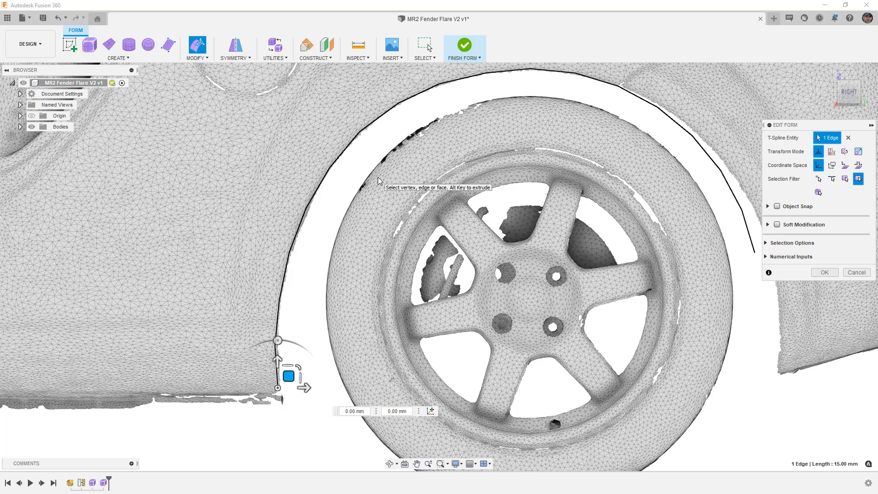
Step: Reposition the cross edges just behind the top of the arch so the strip follows the upper rear wheel opening
{"action": "middle_click_drag", "start_coordinate": [567, 246], "coordinate": [376, 290]}
{"action": "middle_click_drag", "start_coordinate": [457, 161], "coordinate": [405, 215]}
{"action": "left_click_drag", "start_coordinate": [365, 170], "coordinate": [408, 213]}
{"action": "left_click_drag", "start_coordinate": [388, 174], "coordinate": [433, 191]}
{"action": "left_click_drag", "start_coordinate": [464, 222], "coordinate": [471, 218]}
Step: Move the lower rear cross edges of the strip, including the end edge, outward to the bumper side of the wheel opening
{"action": "left_click", "coordinate": [479, 241]}
{"action": "left_click", "coordinate": [469, 249]}
{"action": "left_click_drag", "start_coordinate": [488, 252], "coordinate": [530, 293]}
{"action": "left_click", "coordinate": [504, 289]}
{"action": "left_click_drag", "start_coordinate": [496, 328], "coordinate": [543, 380]}
{"action": "left_click_drag", "start_coordinate": [526, 337], "coordinate": [546, 337]}
{"action": "scroll", "coordinate": [530, 267], "scroll_direction": "down", "scroll_amount": 2}
Step: Extrude the strip's whole outer edge loop into a flange by scaling it to about 1.118 in the side view
{"action": "middle_click_drag", "start_coordinate": [497, 290], "coordinate": [527, 309], "text": "shift"}
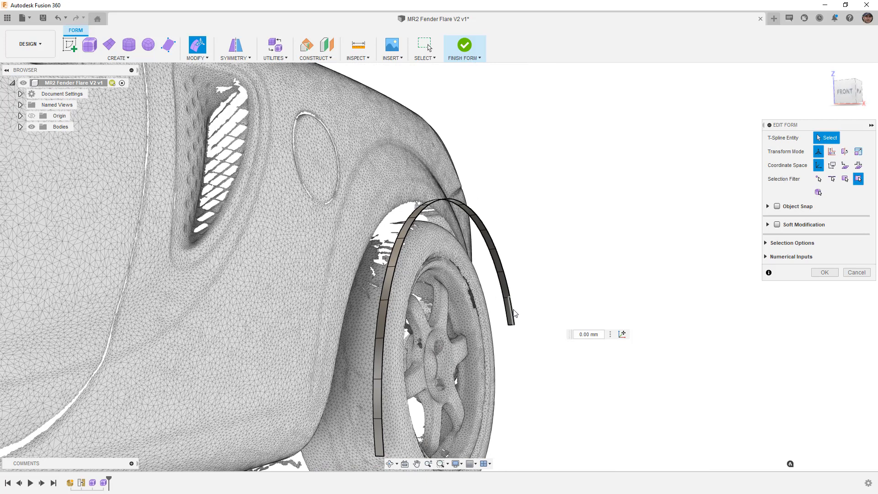
{"action": "double_click", "coordinate": [512, 312]}
{"action": "left_click", "coordinate": [859, 95]}
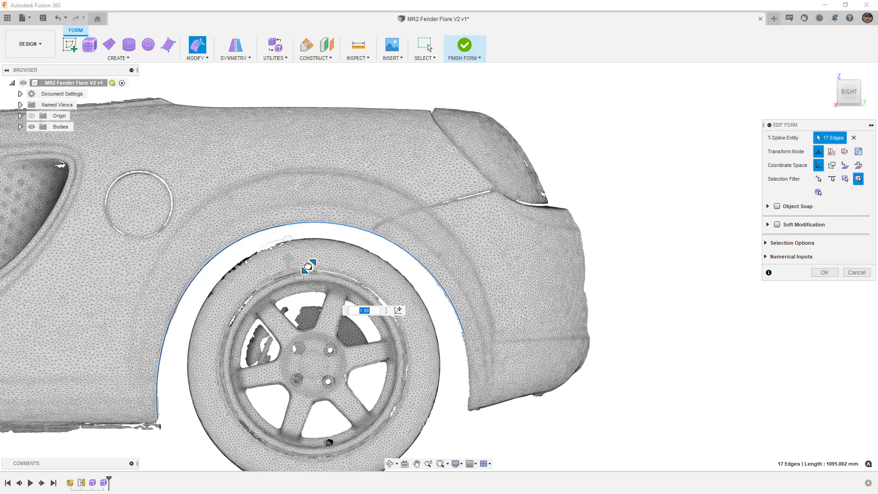
{"action": "left_click_drag", "start_coordinate": [305, 270], "coordinate": [309, 265], "text": "alt"}
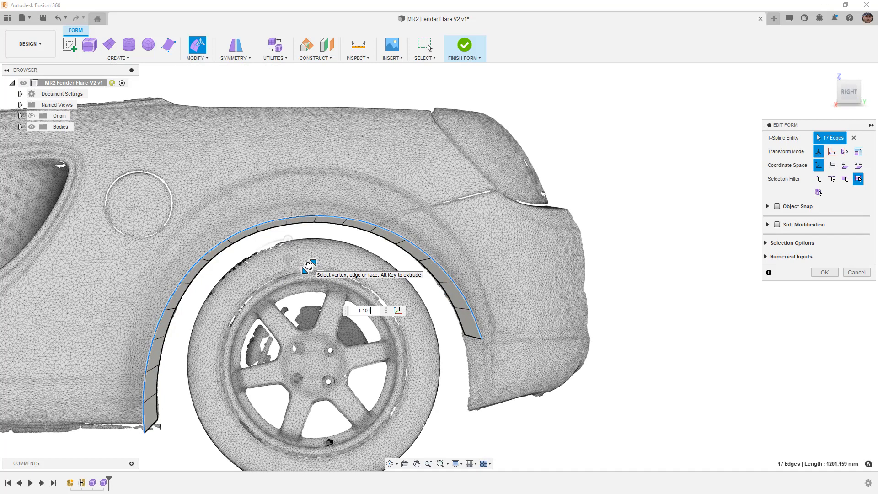
{"action": "left_click_drag", "start_coordinate": [309, 265], "coordinate": [309, 264], "text": "alt"}
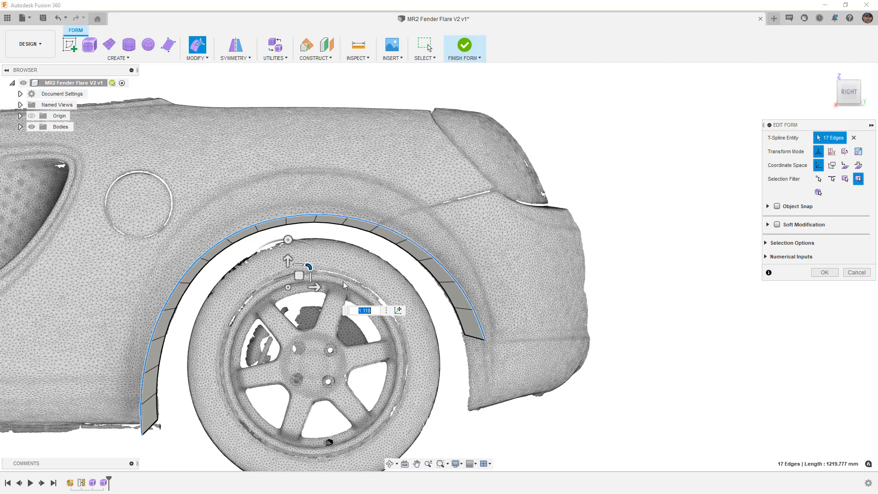
{"action": "left_click", "coordinate": [657, 294]}
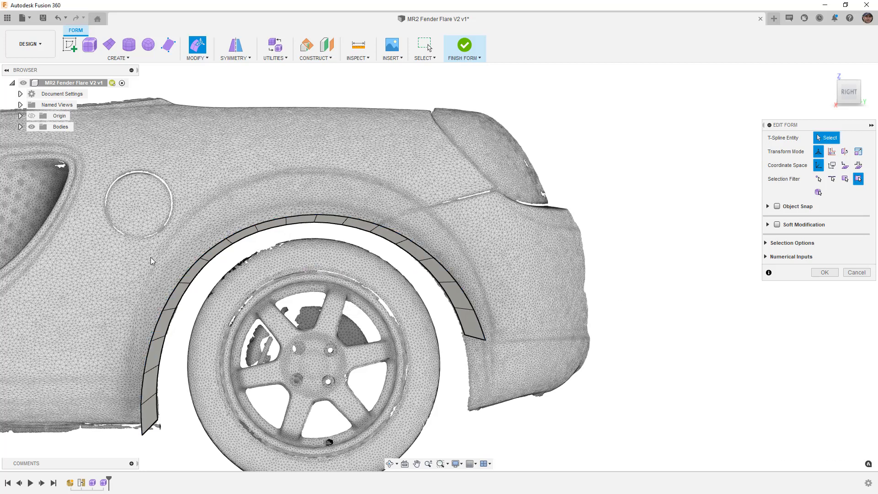
Step: Shift two outer vertices near the top of the flange slightly sideways to straighten the cross edges
{"action": "scroll", "coordinate": [289, 219], "scroll_direction": "up", "scroll_amount": 6}
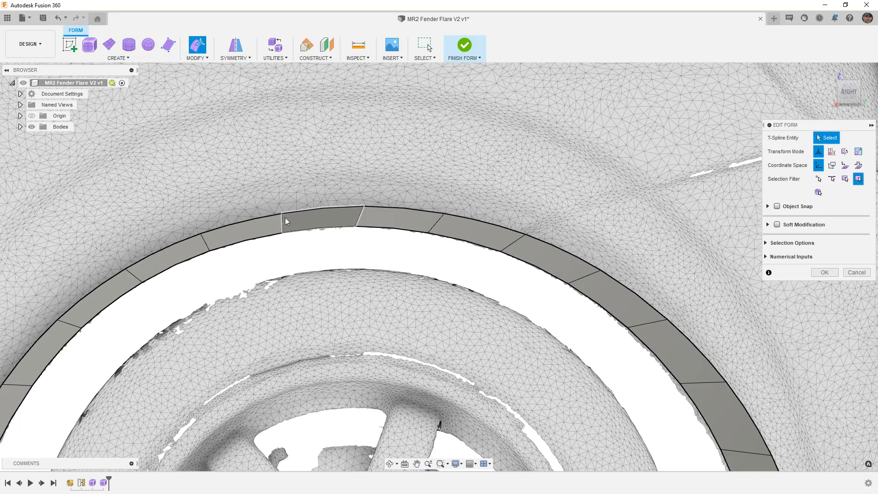
{"action": "left_click", "coordinate": [281, 213]}
{"action": "left_click_drag", "start_coordinate": [293, 201], "coordinate": [288, 205]}
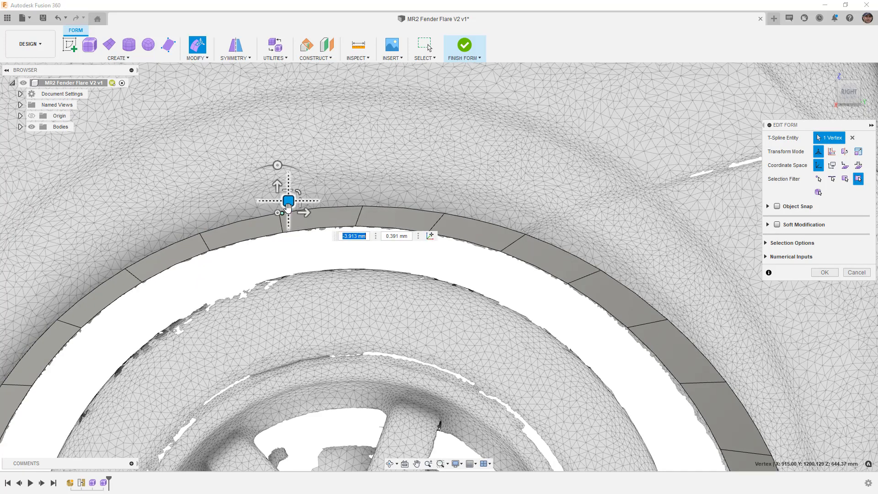
{"action": "left_click", "coordinate": [362, 207]}
{"action": "left_click_drag", "start_coordinate": [373, 195], "coordinate": [365, 197]}
Step: Undo the flange's vertex moves and its scaled extrusion, and close Edit Form
{"action": "middle_click_drag", "start_coordinate": [353, 246], "coordinate": [346, 197]}
{"action": "scroll", "coordinate": [346, 197], "scroll_direction": "down", "scroll_amount": 3}
{"action": "scroll", "coordinate": [347, 197], "scroll_direction": "down", "scroll_amount": 2}
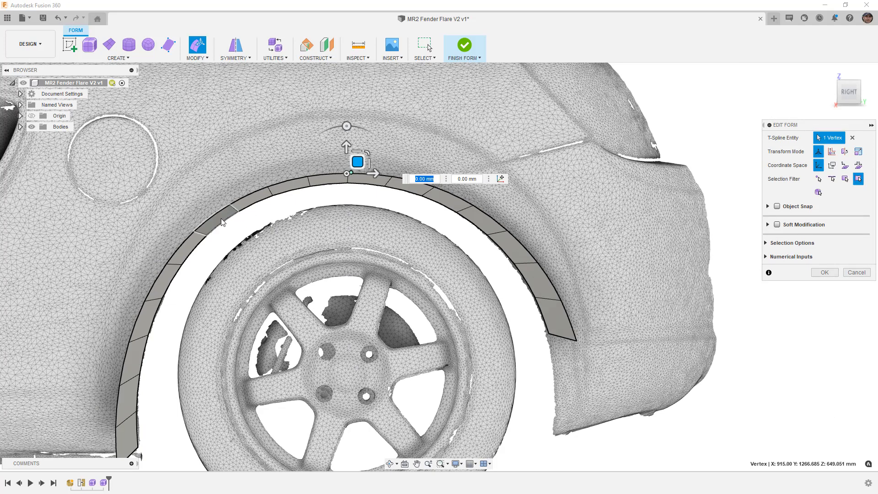
{"action": "scroll", "coordinate": [243, 220], "scroll_direction": "down", "scroll_amount": 2}
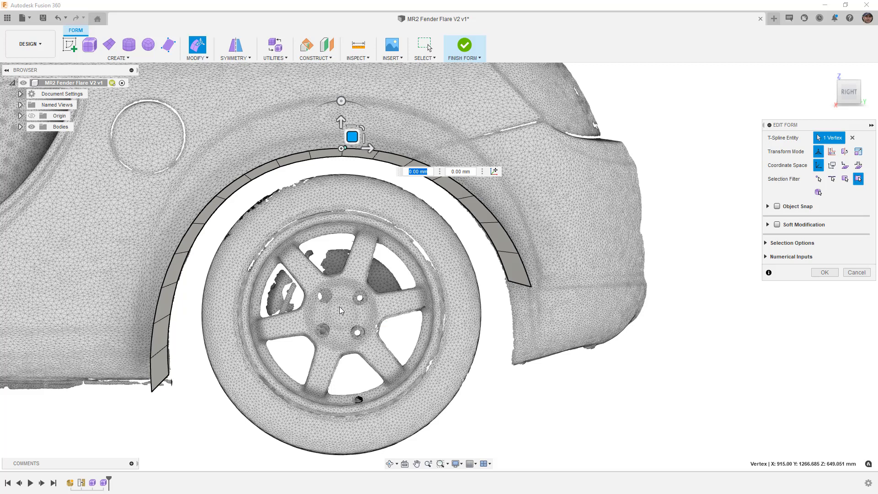
{"action": "left_click", "coordinate": [693, 277]}
{"action": "key", "text": "ctrl+z"}
{"action": "key", "text": "ctrl+z"}
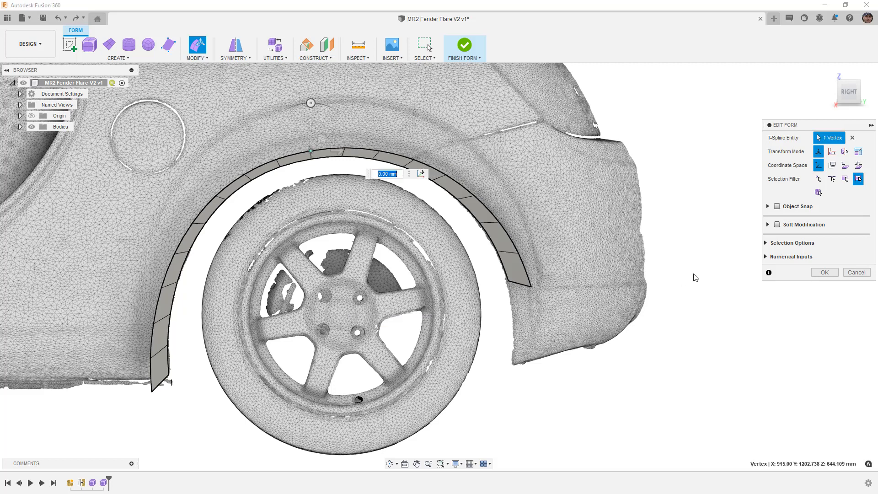
{"action": "left_click", "coordinate": [825, 272]}
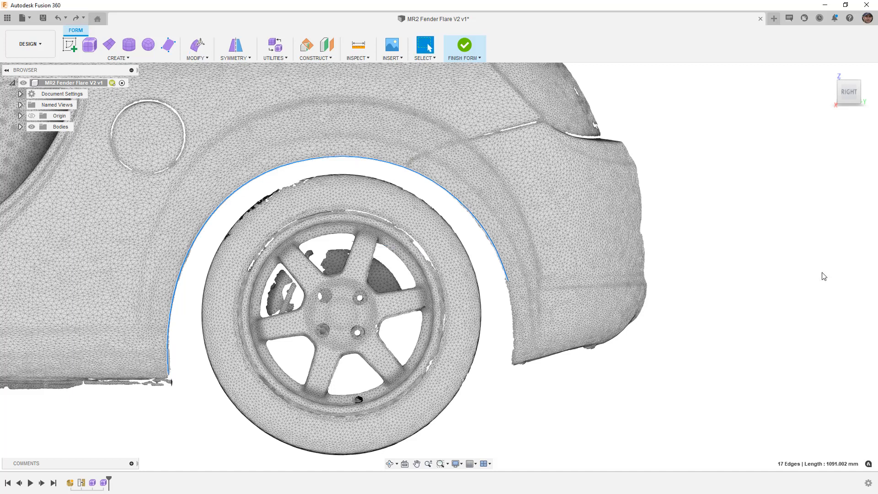
Step: Create a sketch on the YZ origin plane in the side view, place a sketch point at the wheel's centre, and finish the sketch
{"action": "scroll", "coordinate": [333, 249], "scroll_direction": "down", "scroll_amount": 4}
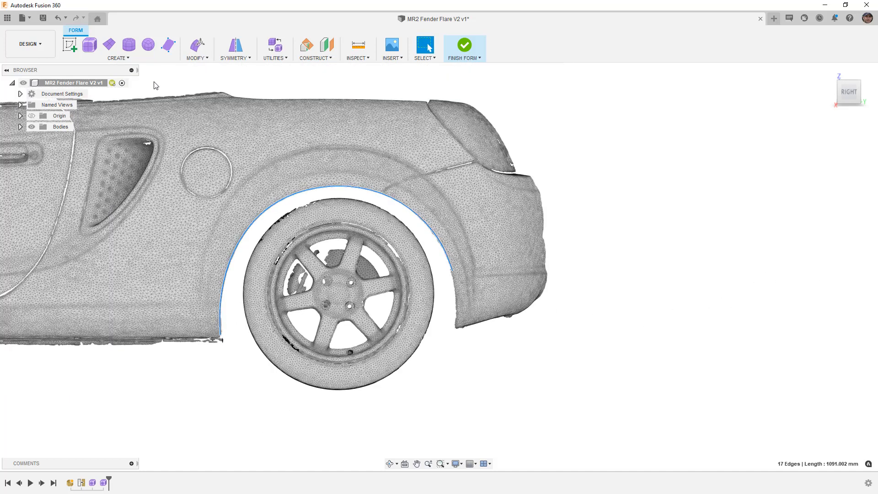
{"action": "left_click", "coordinate": [70, 44]}
{"action": "scroll", "coordinate": [314, 280], "scroll_direction": "down", "scroll_amount": 5}
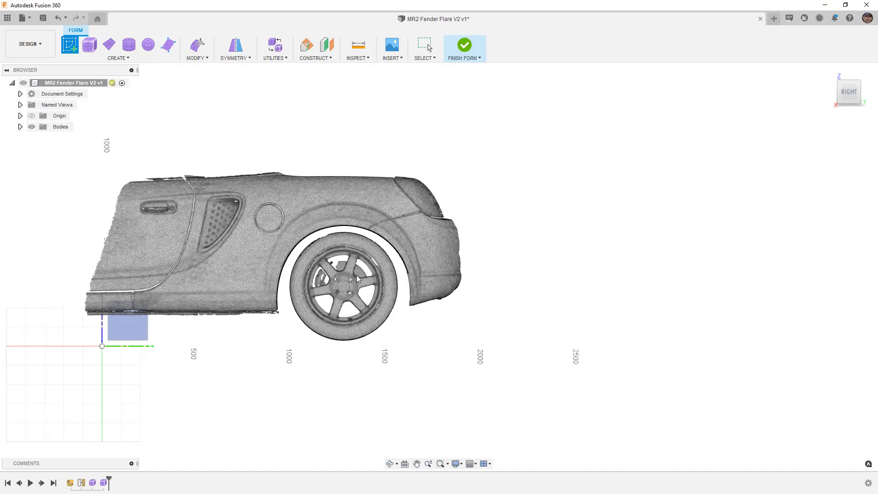
{"action": "left_click", "coordinate": [212, 309]}
{"action": "scroll", "coordinate": [563, 257], "scroll_direction": "up", "scroll_amount": 6}
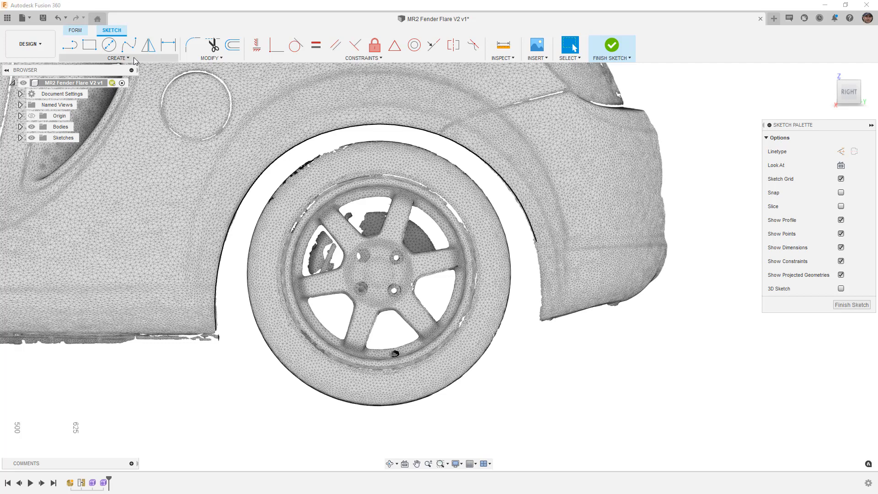
{"action": "left_click", "coordinate": [118, 58]}
{"action": "left_click", "coordinate": [103, 159]}
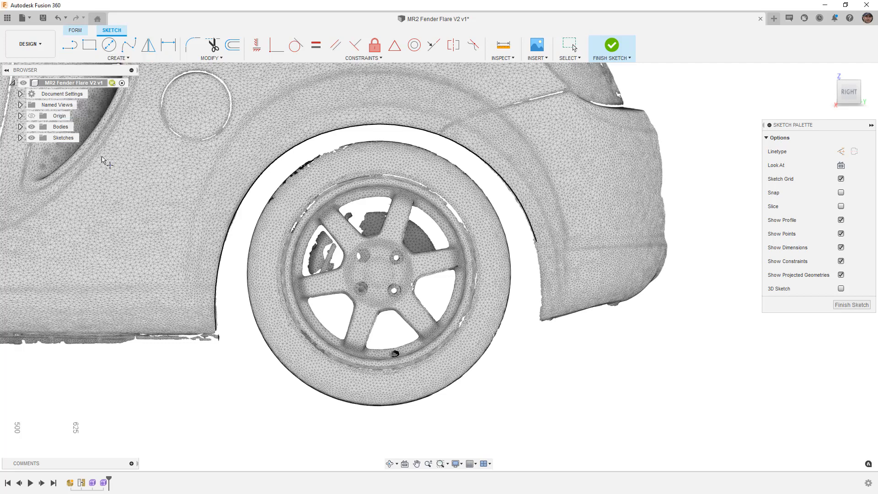
{"action": "left_click", "coordinate": [378, 273]}
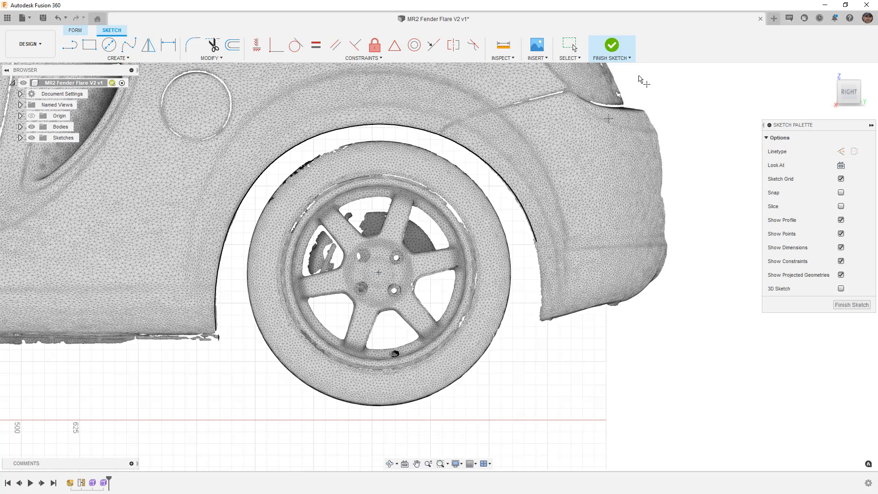
{"action": "left_click", "coordinate": [612, 46]}
{"action": "scroll", "coordinate": [410, 208], "scroll_direction": "down", "scroll_amount": 5}
{"action": "middle_click_drag", "start_coordinate": [410, 208], "coordinate": [384, 243], "text": "shift"}
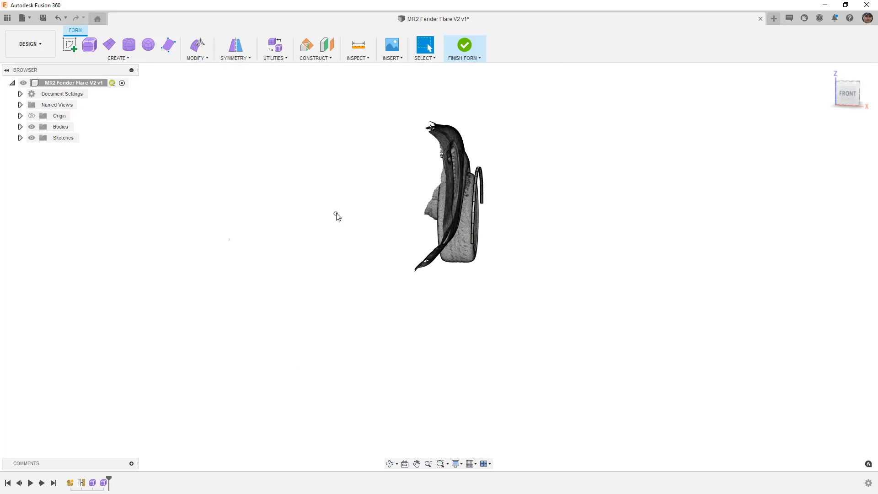
{"action": "scroll", "coordinate": [337, 217], "scroll_direction": "up", "scroll_amount": 3}
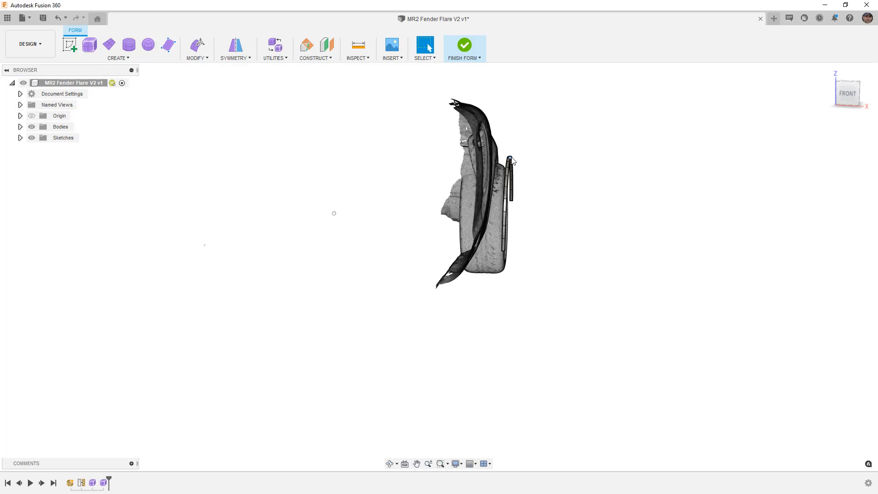
{"action": "left_click", "coordinate": [847, 93]}
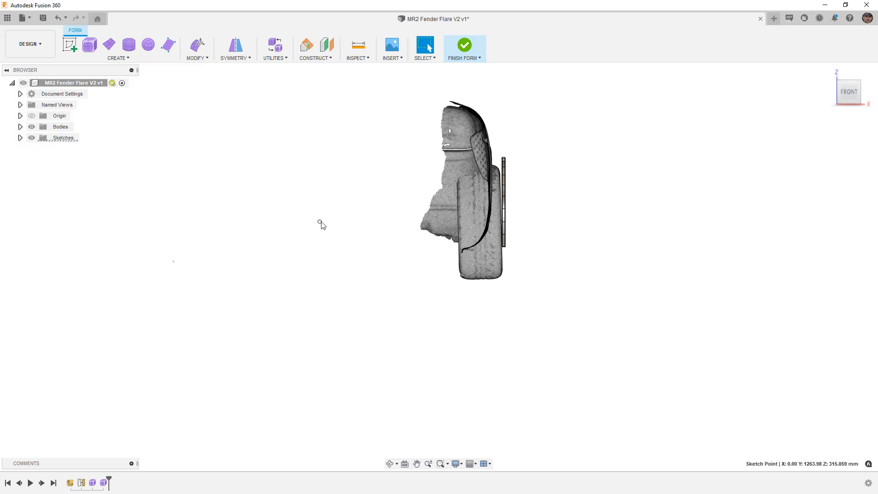
{"action": "left_click", "coordinate": [20, 137]}
{"action": "left_click", "coordinate": [67, 151]}
{"action": "right_click", "coordinate": [67, 152]}
{"action": "left_click", "coordinate": [75, 158]}
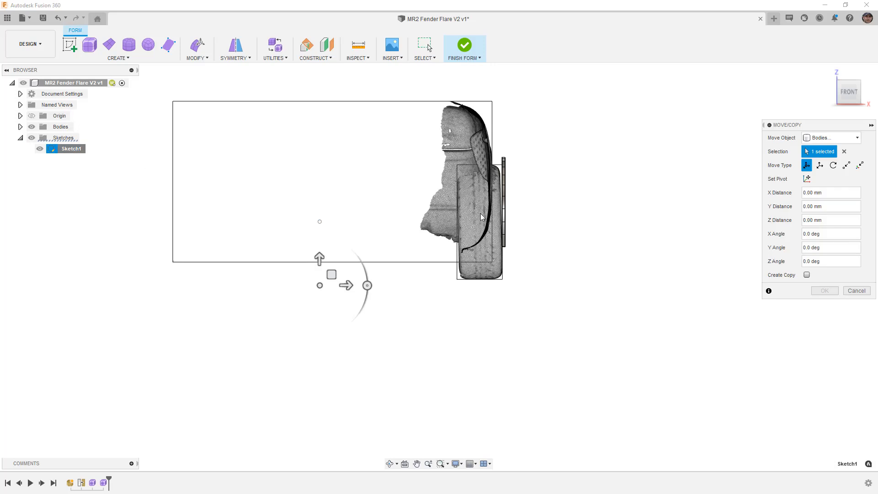
{"action": "left_click", "coordinate": [856, 290]}
Step: Reopen Sketch1 for editing, view it from the back, and enable 3D Sketch
{"action": "right_click", "coordinate": [59, 150]}
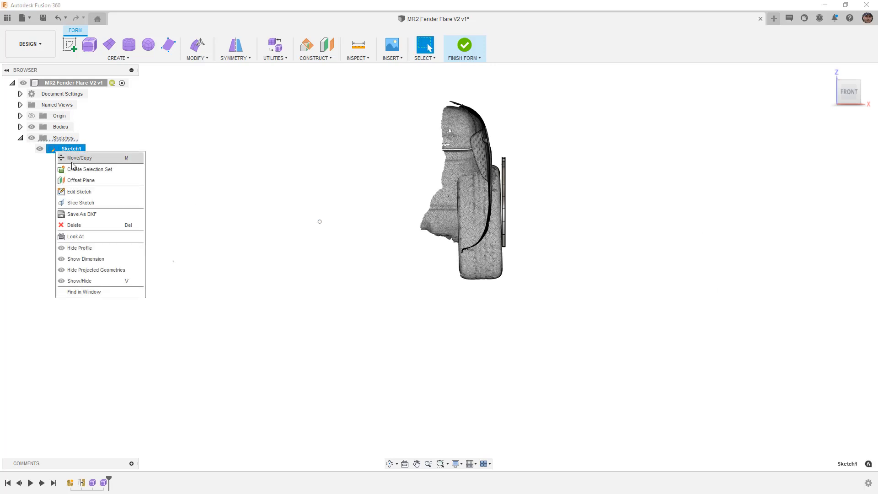
{"action": "left_click", "coordinate": [86, 190]}
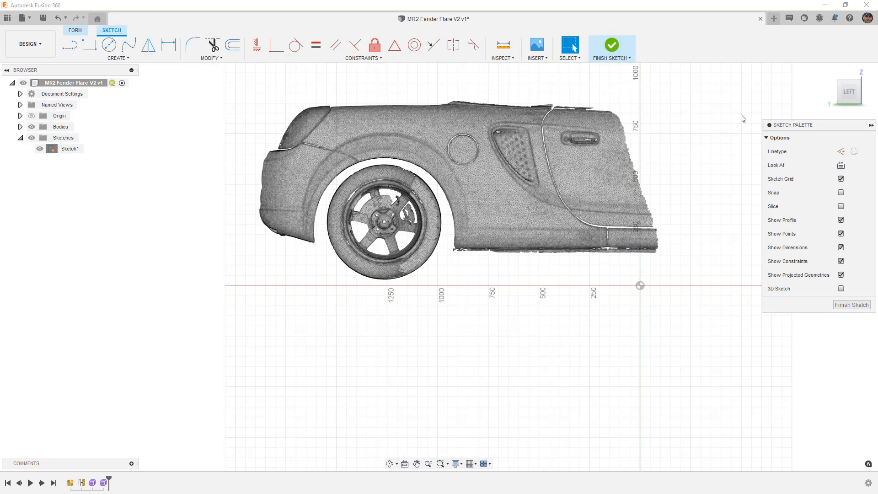
{"action": "left_click", "coordinate": [832, 93]}
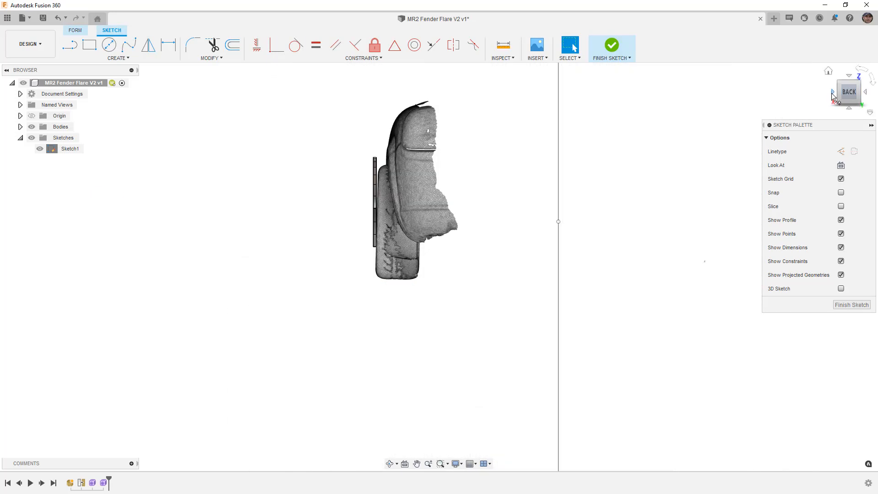
{"action": "left_click", "coordinate": [841, 289]}
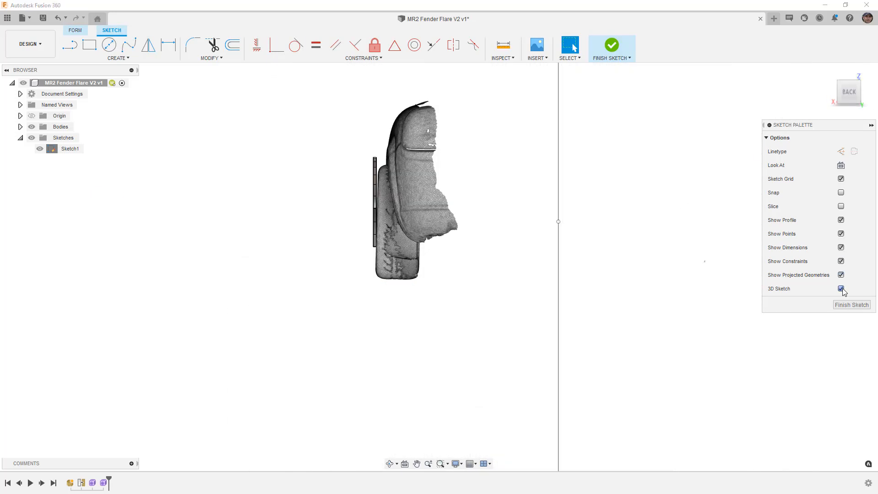
Step: Move the wheel-centre sketch point outward by a Z distance of 915 mm, to the flange's outer face, and finish the sketch
{"action": "left_click_drag", "start_coordinate": [537, 205], "coordinate": [588, 249]}
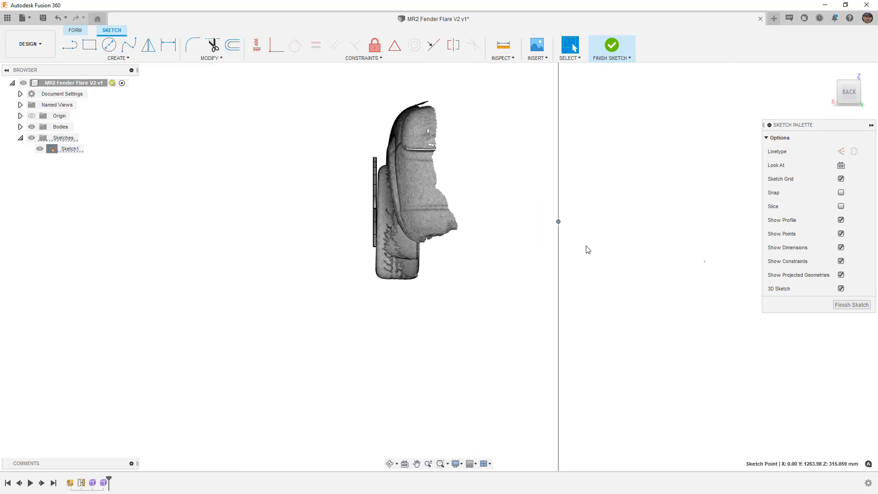
{"action": "key", "text": "m"}
{"action": "left_click_drag", "start_coordinate": [533, 222], "coordinate": [351, 230]}
{"action": "scroll", "coordinate": [389, 220], "scroll_direction": "up", "scroll_amount": 6}
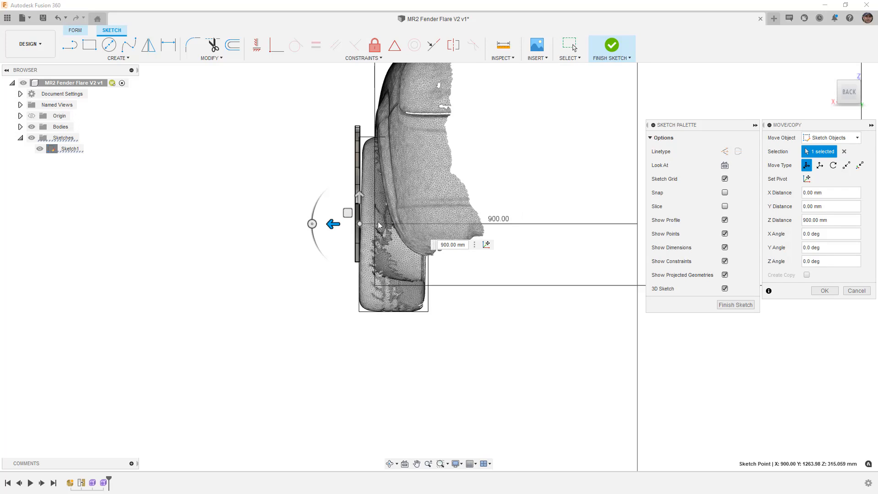
{"action": "scroll", "coordinate": [362, 226], "scroll_direction": "up", "scroll_amount": 8}
{"action": "left_click_drag", "start_coordinate": [340, 226], "coordinate": [303, 226]}
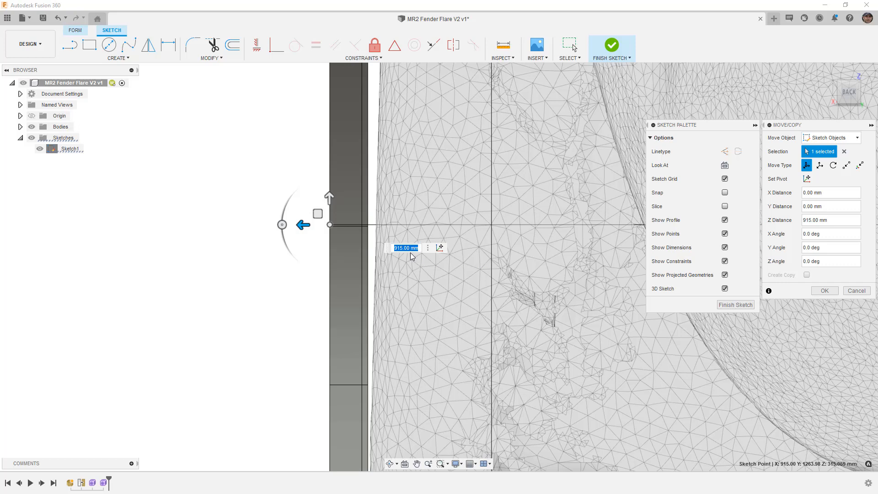
{"action": "left_click", "coordinate": [825, 291]}
{"action": "left_click", "coordinate": [850, 306]}
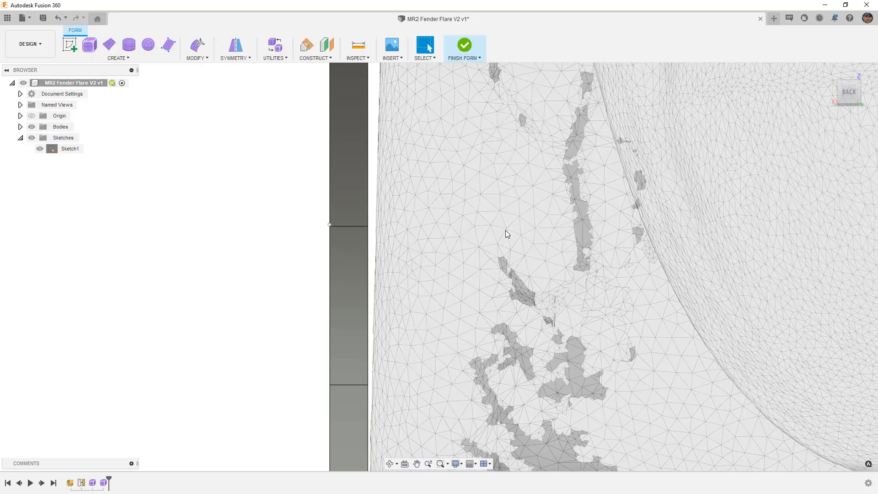
Step: Select the outer edge loop of the wheel-opening flange and start Edit Form on it in the right side view
{"action": "scroll", "coordinate": [501, 242], "scroll_direction": "down", "scroll_amount": 6}
{"action": "mouse_move", "coordinate": [490, 251]}
{"action": "middle_mouse_down", "text": "shift"}
{"action": "mouse_move", "coordinate": [549, 261]}
{"action": "mouse_move", "coordinate": [640, 238]}
{"action": "middle_mouse_up", "text": "shift"}
{"action": "left_click", "coordinate": [845, 93]}
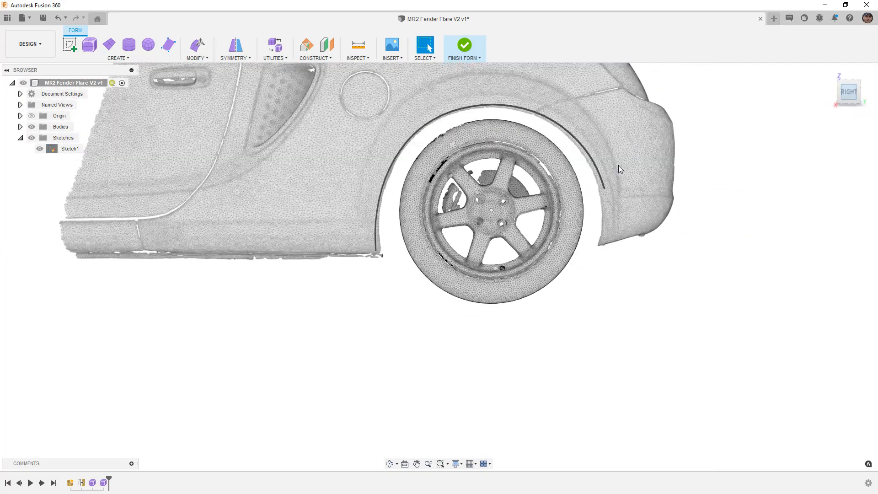
{"action": "middle_click_drag", "start_coordinate": [540, 202], "coordinate": [572, 248], "text": "shift"}
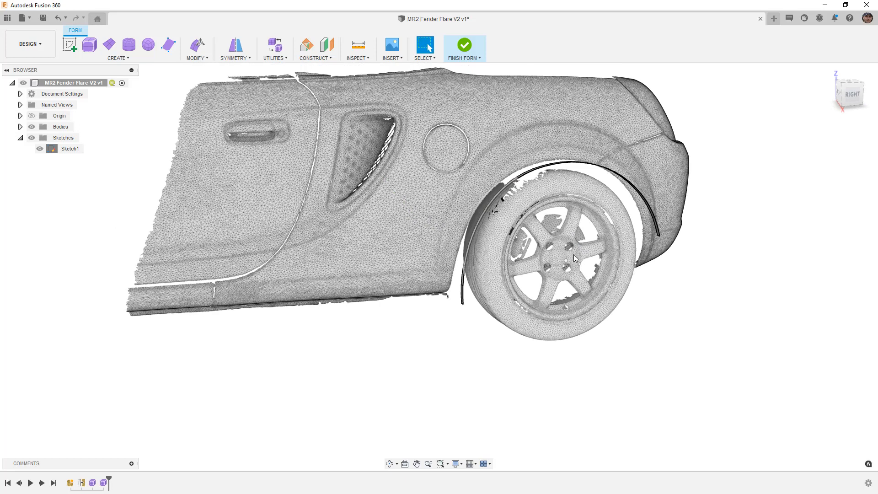
{"action": "scroll", "coordinate": [661, 233], "scroll_direction": "up", "scroll_amount": 3}
{"action": "left_click", "coordinate": [657, 230]}
{"action": "left_click", "coordinate": [204, 46]}
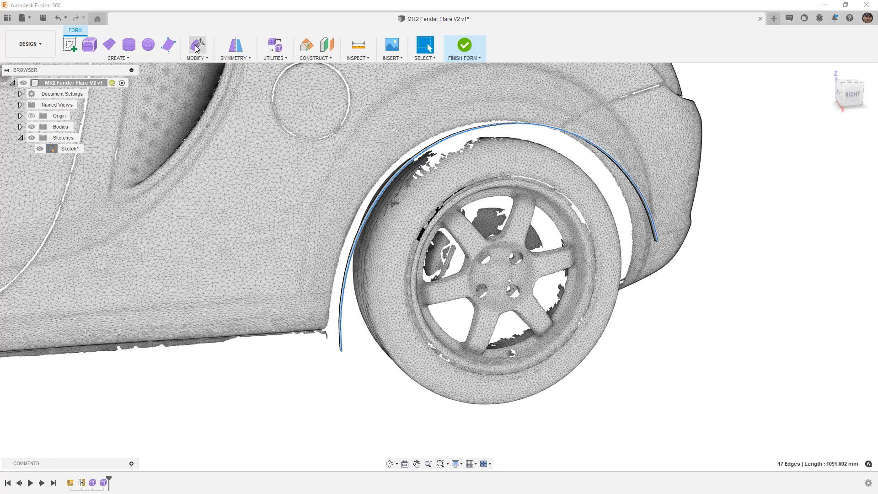
{"action": "left_click", "coordinate": [868, 95]}
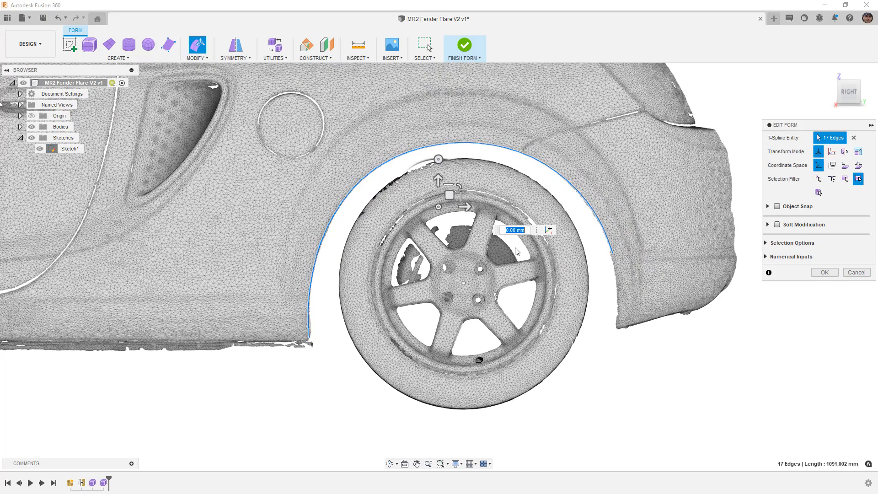
Step: Scale-extrude the selected edge loop outward by about 1.101 using the wheel-centre sketch point as pivot, and hide Sketch1
{"action": "left_click_drag", "start_coordinate": [459, 184], "coordinate": [457, 182], "text": "alt"}
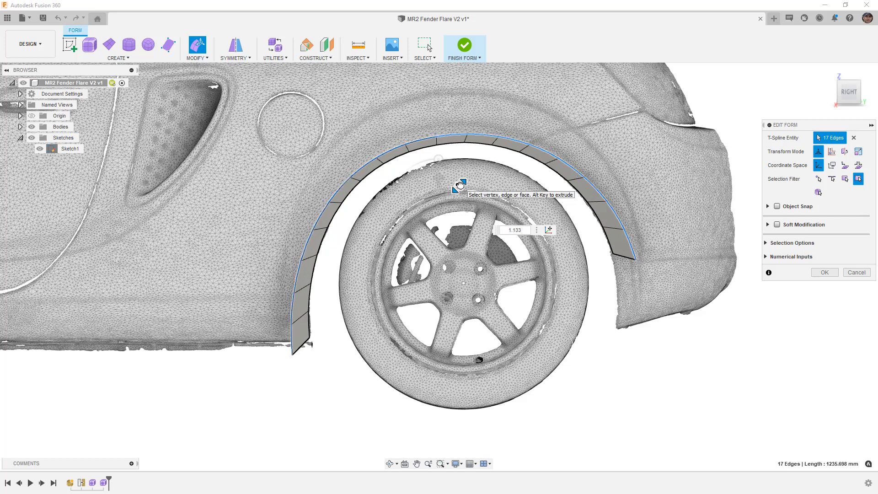
{"action": "key", "text": "ctrl+z"}
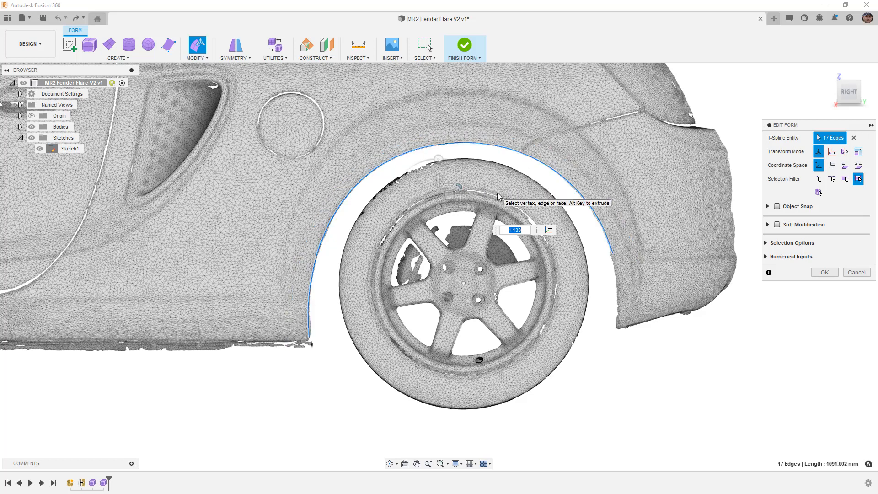
{"action": "left_click", "coordinate": [548, 230]}
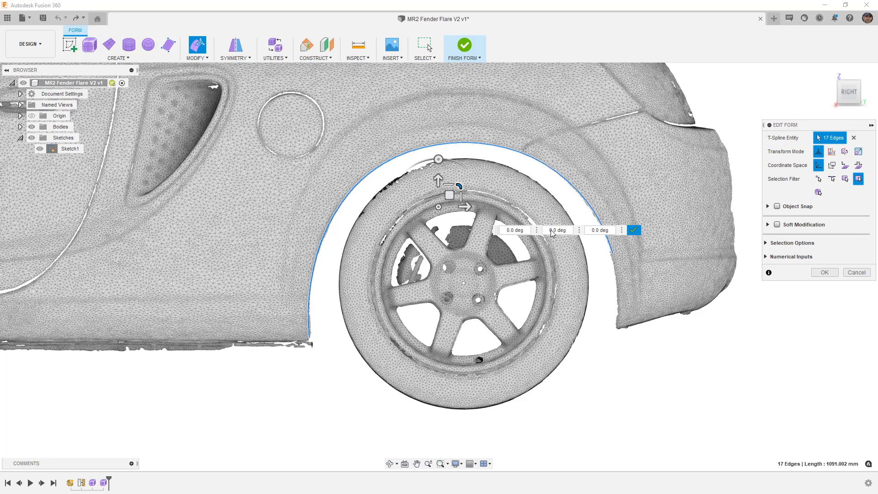
{"action": "left_click", "coordinate": [464, 284]}
{"action": "left_click", "coordinate": [703, 306]}
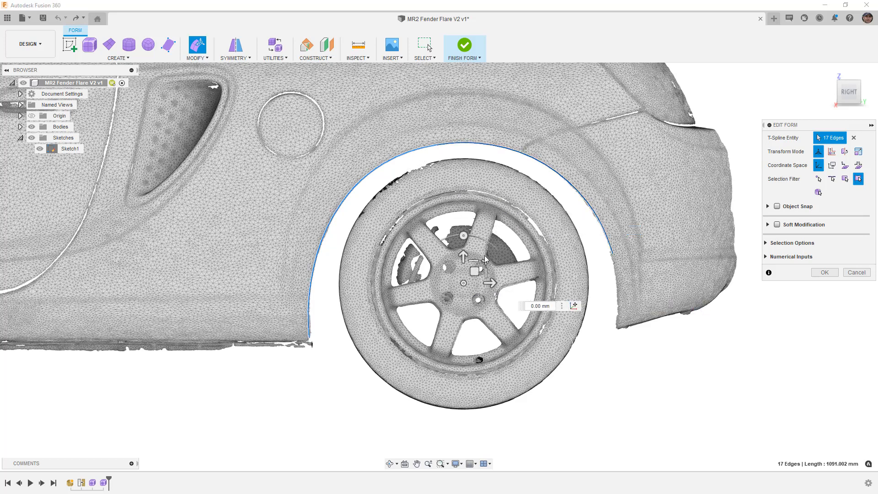
{"action": "mouse_move", "coordinate": [485, 261]}
{"action": "left_mouse_down", "text": "alt"}
{"action": "mouse_move", "coordinate": [488, 253]}
{"action": "mouse_move", "coordinate": [484, 264]}
{"action": "left_mouse_up", "text": "alt"}
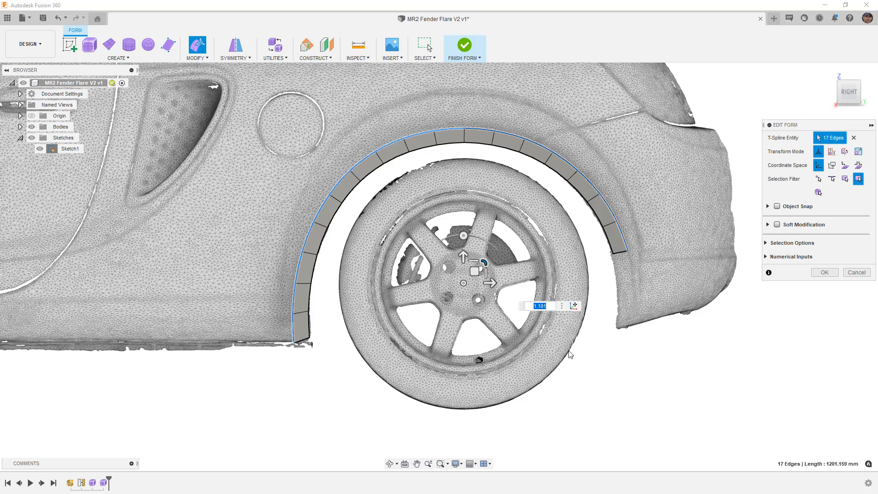
{"action": "left_click", "coordinate": [692, 362]}
{"action": "left_click", "coordinate": [39, 148]}
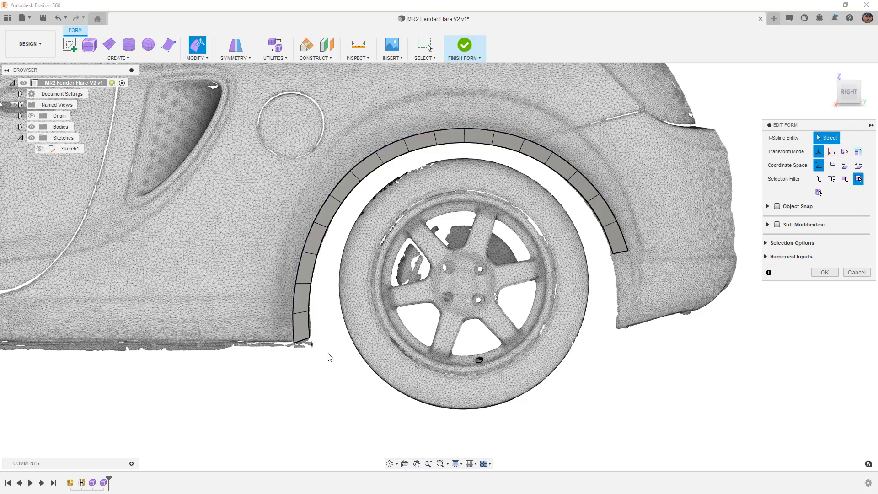
Step: Try extruding the strip's whole outer edge loop in the front view, about 110.7 mm toward the body and 165.6 mm up
{"action": "scroll", "coordinate": [292, 344], "scroll_direction": "up", "scroll_amount": 3}
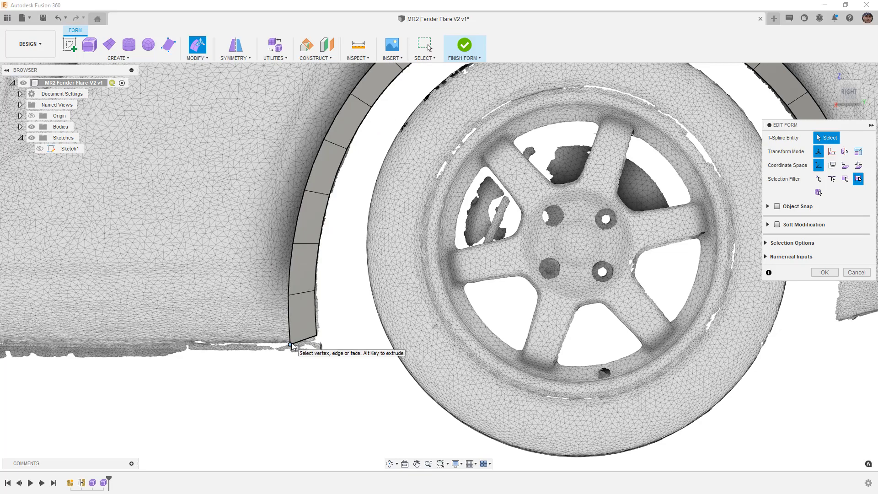
{"action": "scroll", "coordinate": [273, 345], "scroll_direction": "down", "scroll_amount": 5}
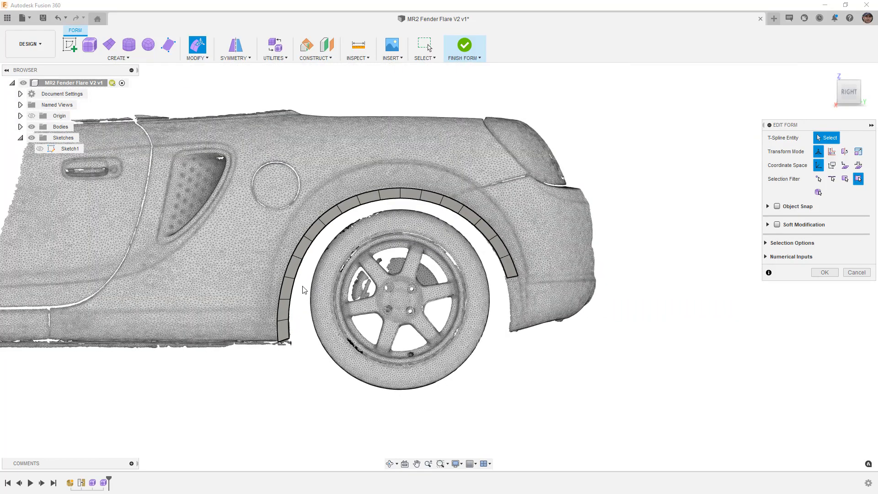
{"action": "middle_click_drag", "start_coordinate": [329, 325], "coordinate": [400, 302], "text": "shift"}
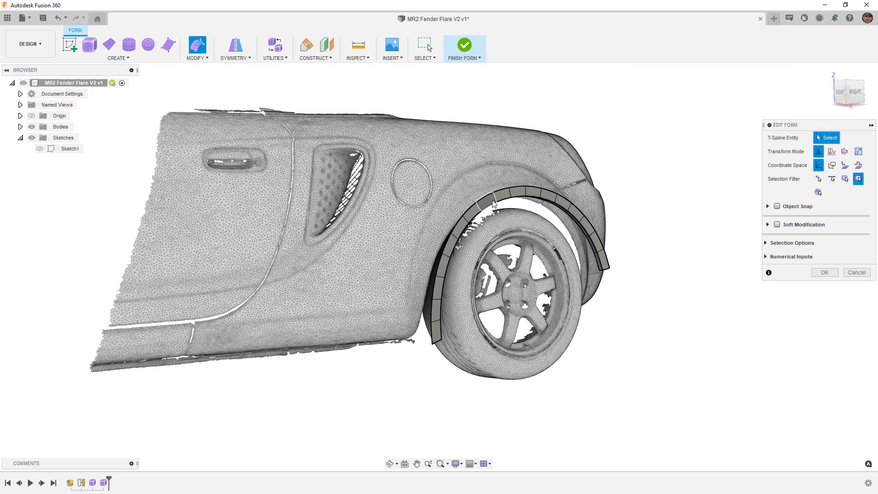
{"action": "scroll", "coordinate": [533, 195], "scroll_direction": "up", "scroll_amount": 5}
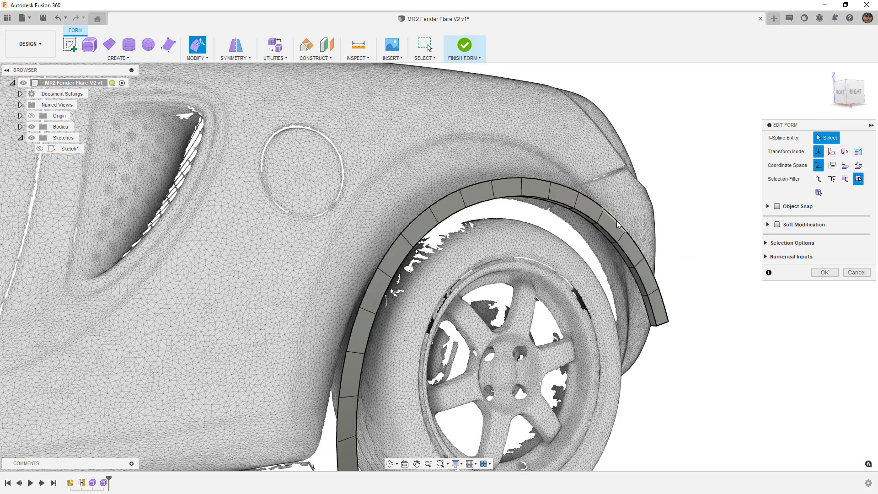
{"action": "scroll", "coordinate": [679, 244], "scroll_direction": "down", "scroll_amount": 2}
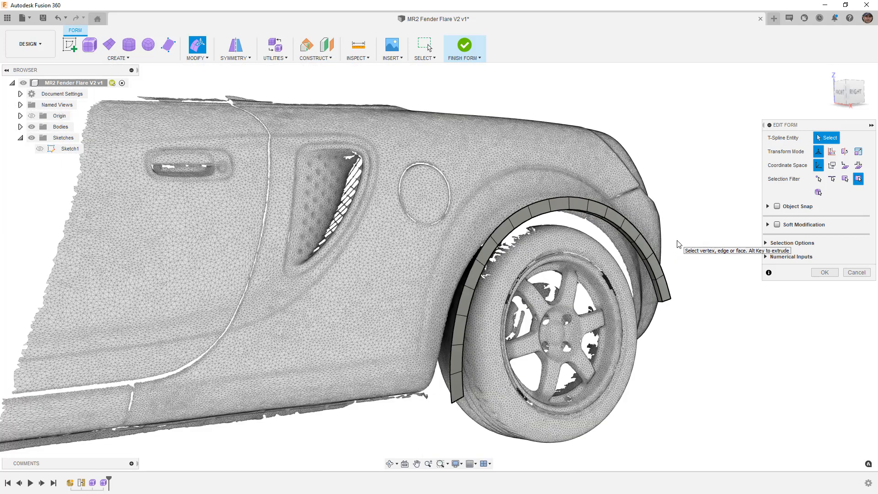
{"action": "double_click", "coordinate": [666, 285]}
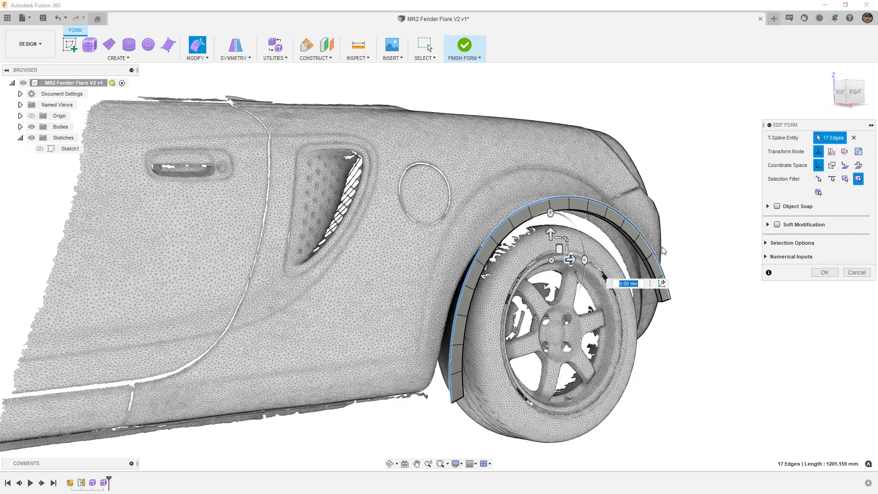
{"action": "left_click", "coordinate": [840, 91]}
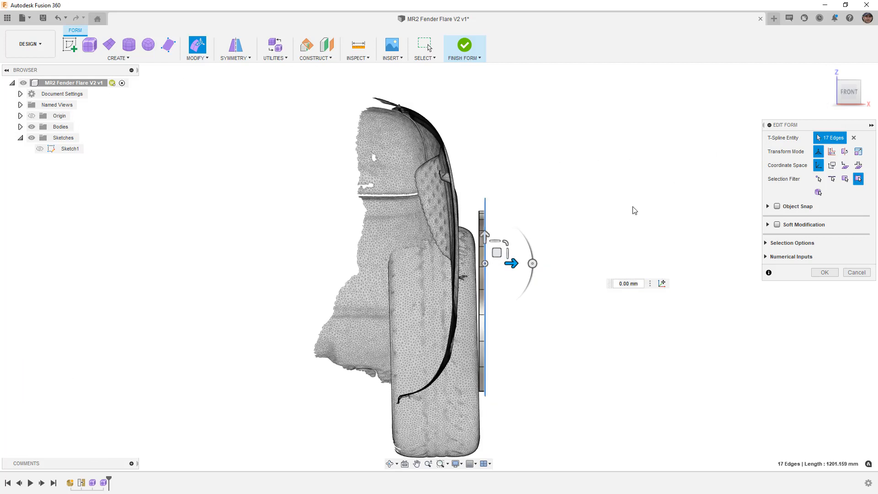
{"action": "left_click_drag", "start_coordinate": [496, 251], "coordinate": [451, 184]}
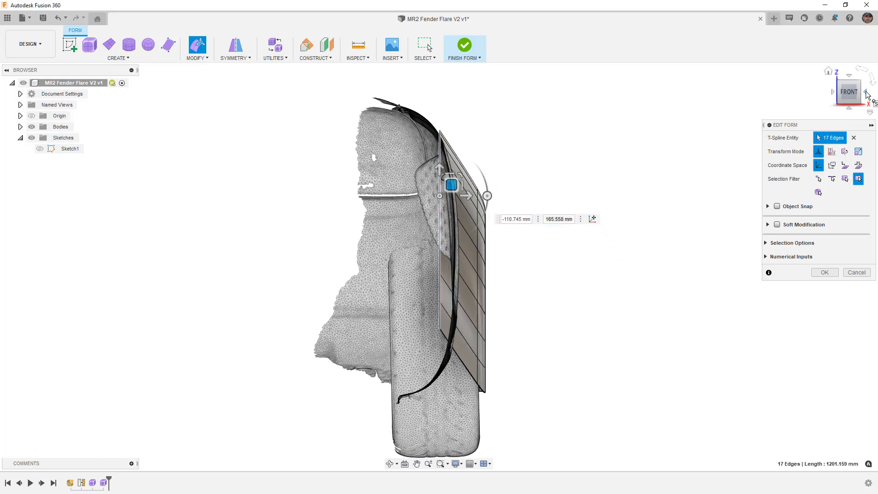
{"action": "left_click", "coordinate": [866, 93]}
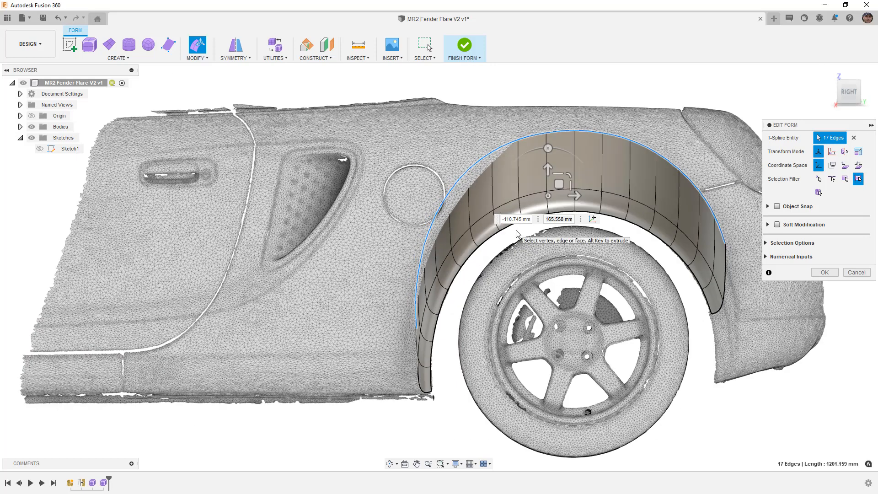
{"action": "key", "text": "ctrl+z"}
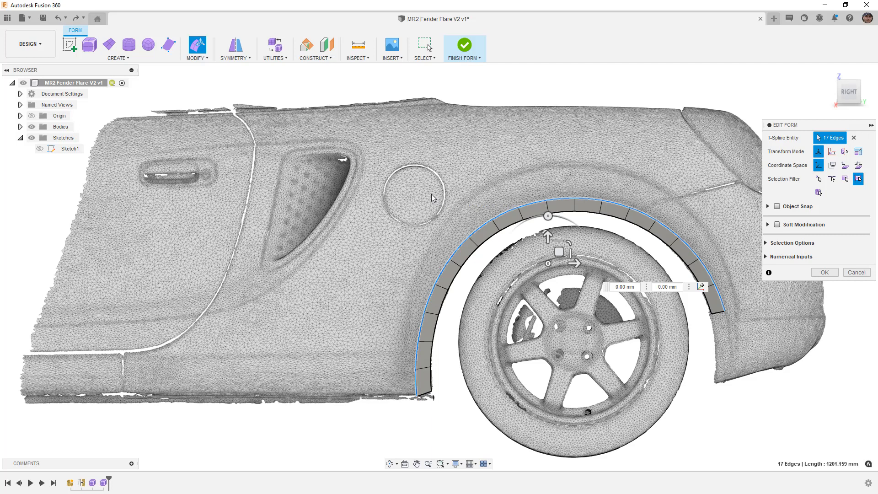
Step: Switch the form to box display and extrude the strip's two lowest front outer edges about 344.5 mm forward along the sill
{"action": "key", "text": "alt+1"}
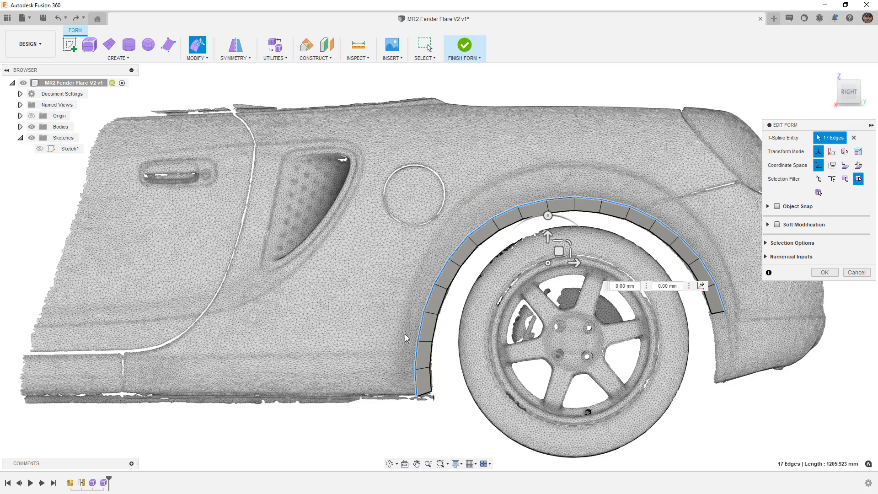
{"action": "left_click", "coordinate": [448, 397]}
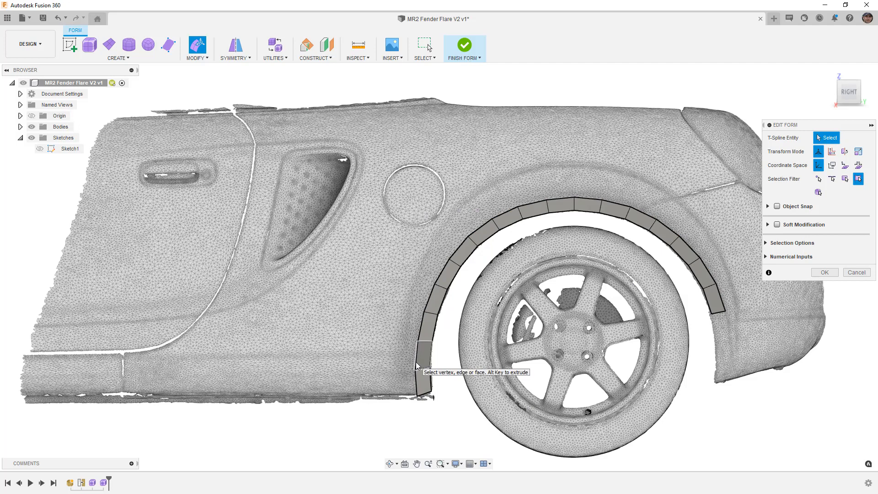
{"action": "left_click", "coordinate": [417, 363]}
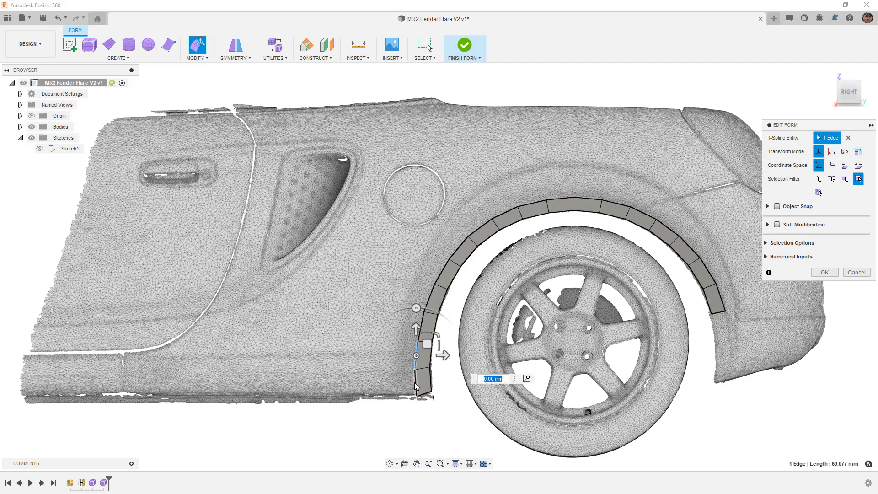
{"action": "left_click", "coordinate": [415, 387], "text": "shift"}
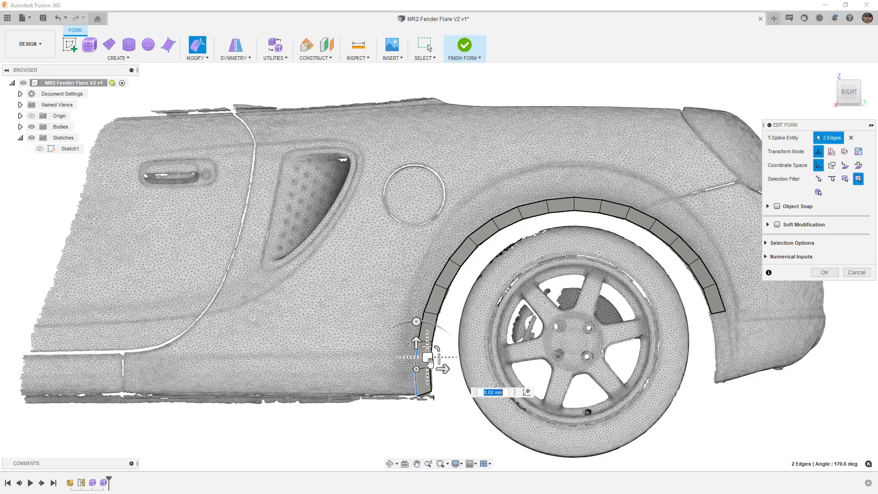
{"action": "left_click_drag", "start_coordinate": [427, 357], "coordinate": [287, 358], "text": "alt"}
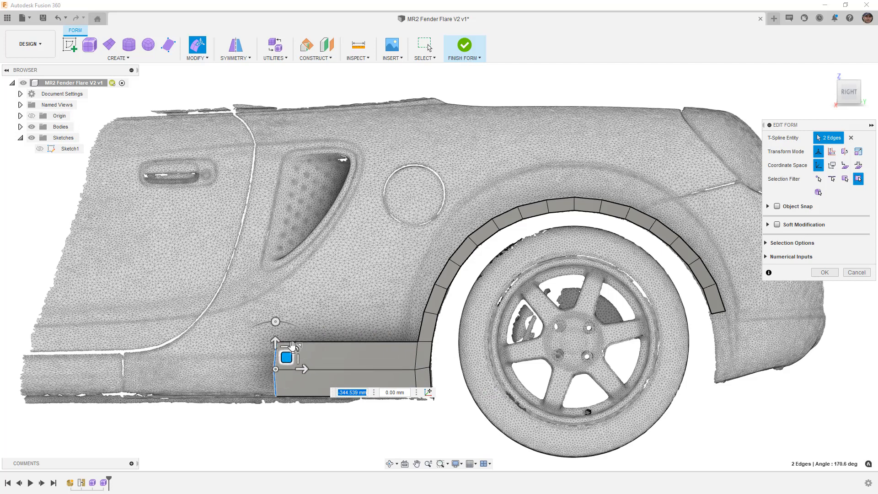
Step: Straighten the sill extension's two front edges into a vertical line by scaling them horizontally to 0
{"action": "left_click_drag", "start_coordinate": [288, 352], "coordinate": [273, 362]}
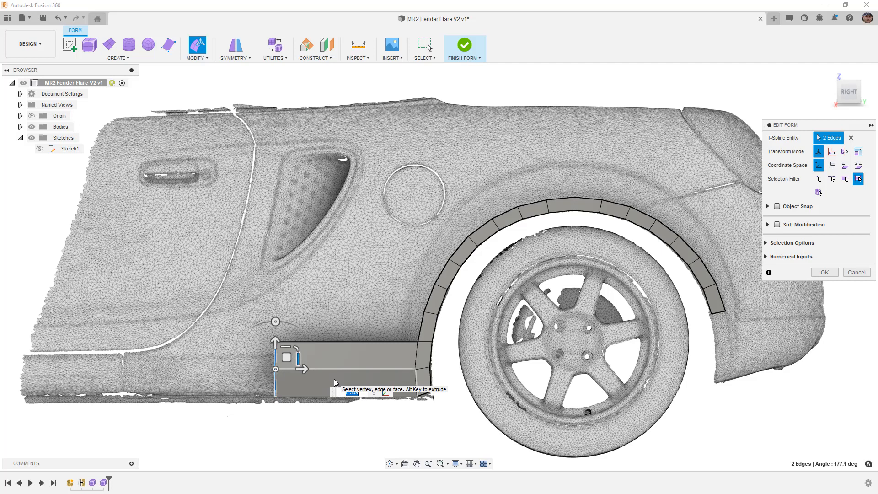
{"action": "type", "text": "0"}
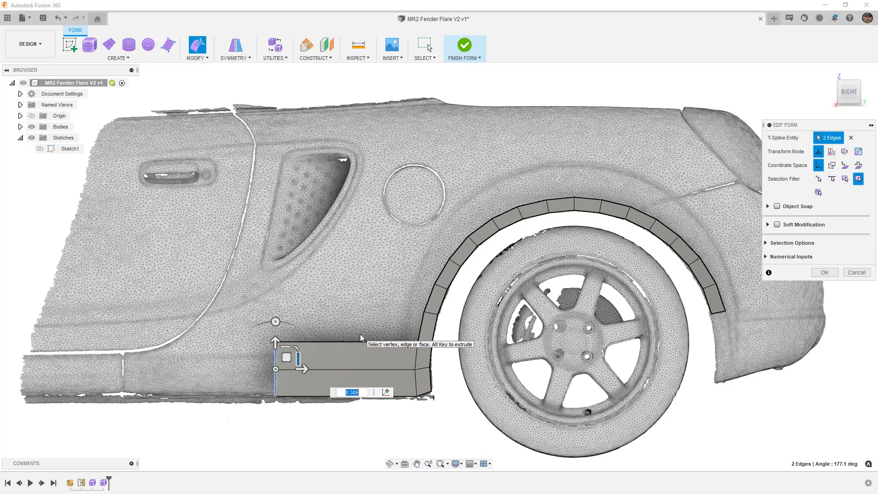
{"action": "key", "text": "Return"}
{"action": "key", "text": "Tab"}
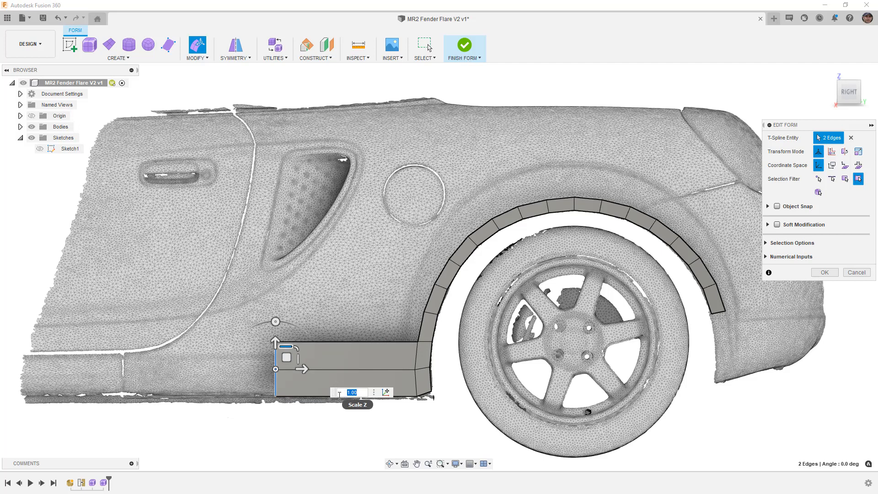
{"action": "left_click_drag", "start_coordinate": [298, 359], "coordinate": [293, 359]}
Step: Extrude the sill extension's two front edges another 370 mm forward to the vertical seam in the scanned sill
{"action": "left_click_drag", "start_coordinate": [303, 368], "coordinate": [164, 376]}
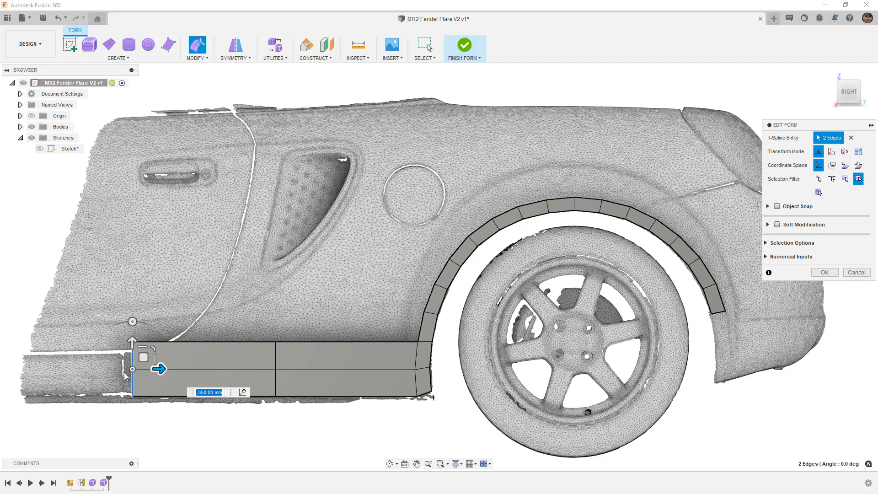
{"action": "scroll", "coordinate": [125, 374], "scroll_direction": "up", "scroll_amount": 5}
{"action": "left_click_drag", "start_coordinate": [174, 369], "coordinate": [150, 370]}
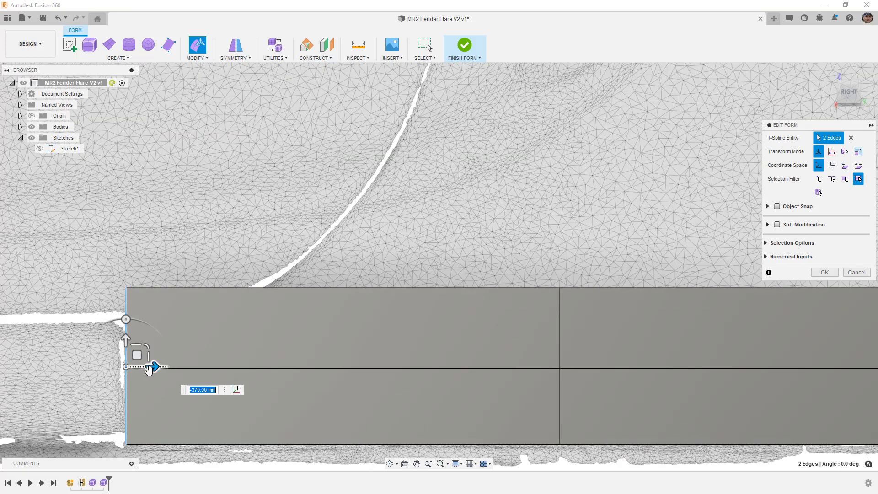
{"action": "scroll", "coordinate": [191, 353], "scroll_direction": "down", "scroll_amount": 5}
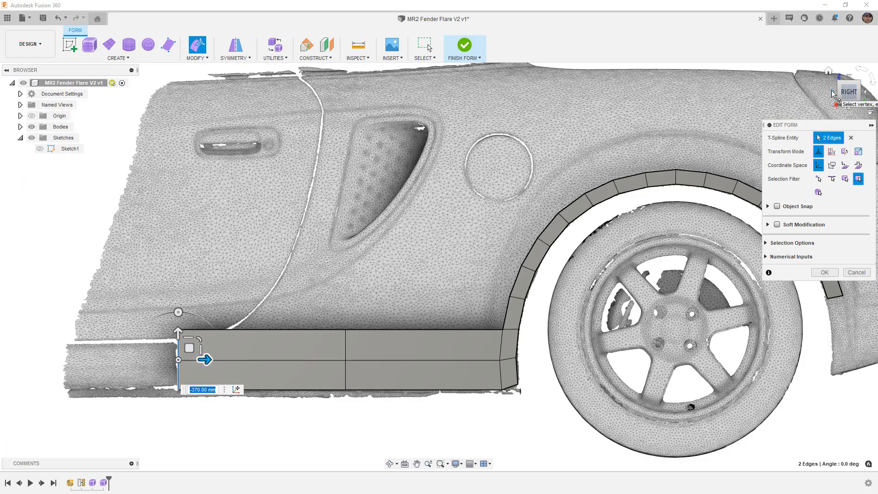
Step: In the top view, move the sill extension's two front end edges 69 mm inward to meet the scanned body surface
{"action": "left_click", "coordinate": [850, 78]}
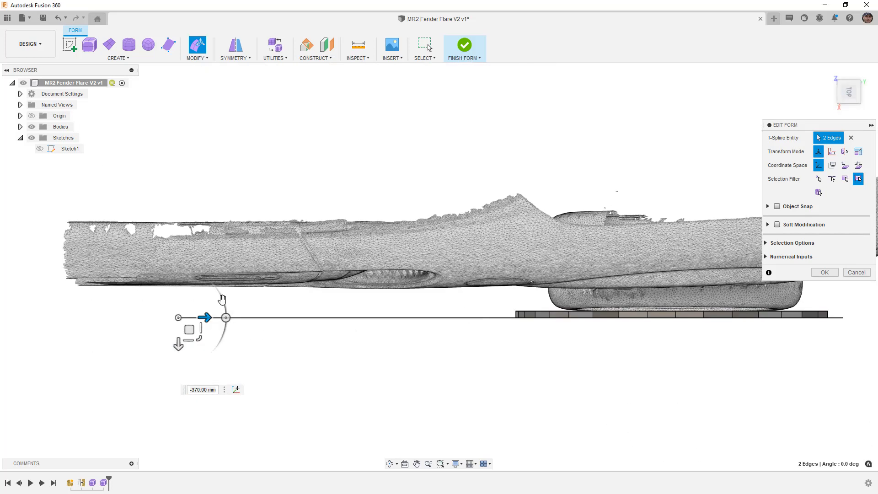
{"action": "key", "text": "Escape"}
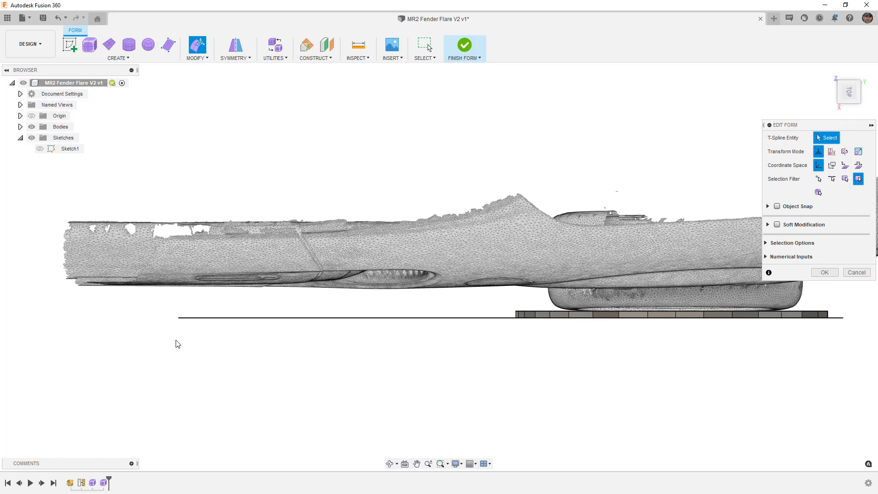
{"action": "mouse_move", "coordinate": [169, 309]}
{"action": "left_mouse_down"}
{"action": "mouse_move", "coordinate": [190, 335]}
{"action": "mouse_move", "coordinate": [180, 343]}
{"action": "mouse_move", "coordinate": [181, 309]}
{"action": "left_mouse_up"}
{"action": "scroll", "coordinate": [179, 307], "scroll_direction": "up", "scroll_amount": 8}
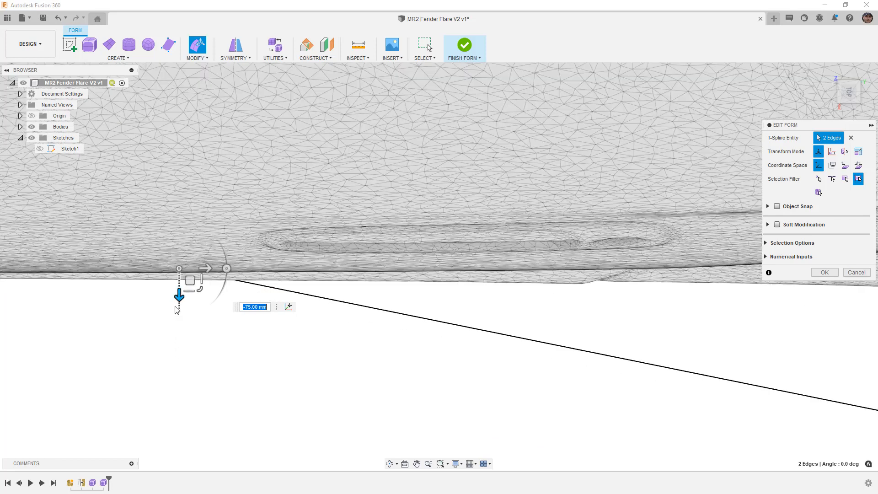
{"action": "mouse_move", "coordinate": [180, 303]}
{"action": "left_mouse_down"}
{"action": "mouse_move", "coordinate": [180, 313]}
{"action": "mouse_move", "coordinate": [185, 291]}
{"action": "left_mouse_up"}
{"action": "scroll", "coordinate": [176, 291], "scroll_direction": "up", "scroll_amount": 3}
{"action": "scroll", "coordinate": [189, 280], "scroll_direction": "down", "scroll_amount": 6}
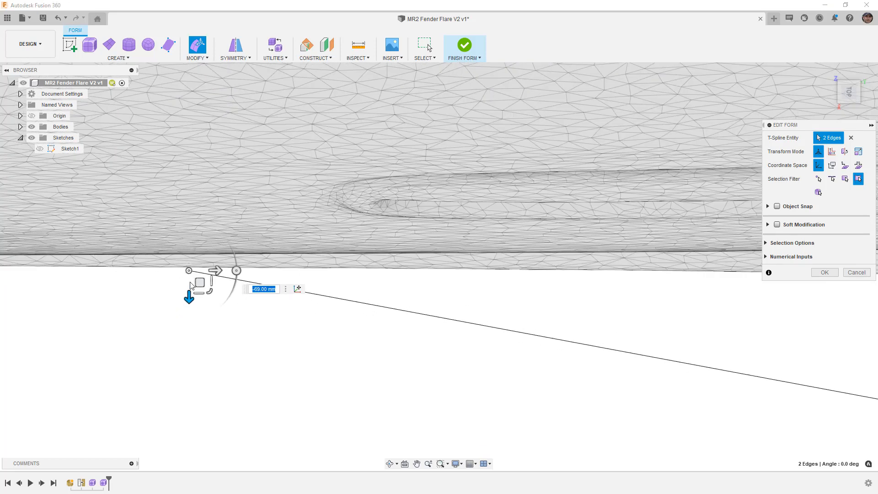
Step: Move the sill extension's two middle vertical edges 50 mm inward toward the body and switch the form to smooth display
{"action": "scroll", "coordinate": [188, 295], "scroll_direction": "down", "scroll_amount": 4}
{"action": "left_click_drag", "start_coordinate": [435, 318], "coordinate": [452, 350]}
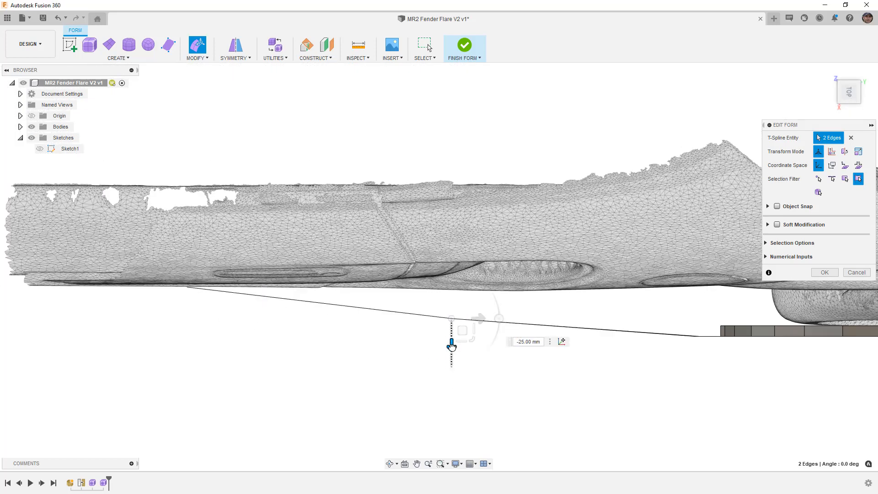
{"action": "left_click_drag", "start_coordinate": [454, 342], "coordinate": [455, 339]}
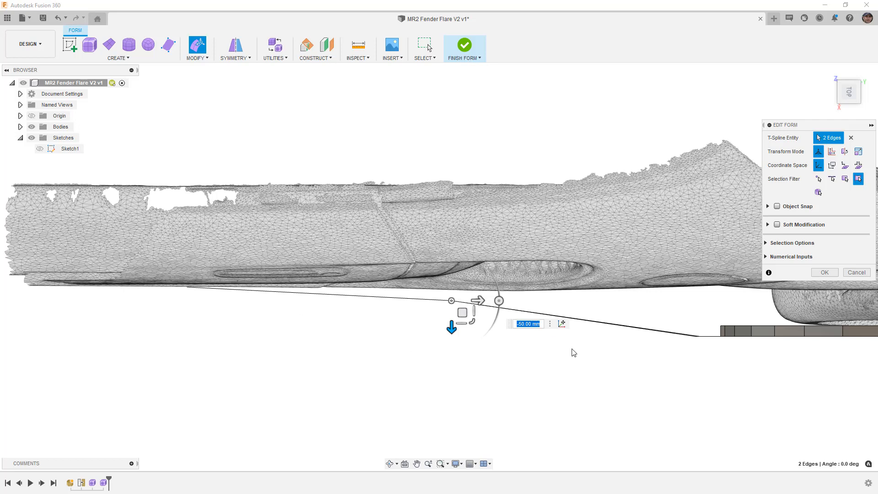
{"action": "type", "text": "0"}
{"action": "key", "text": "Return"}
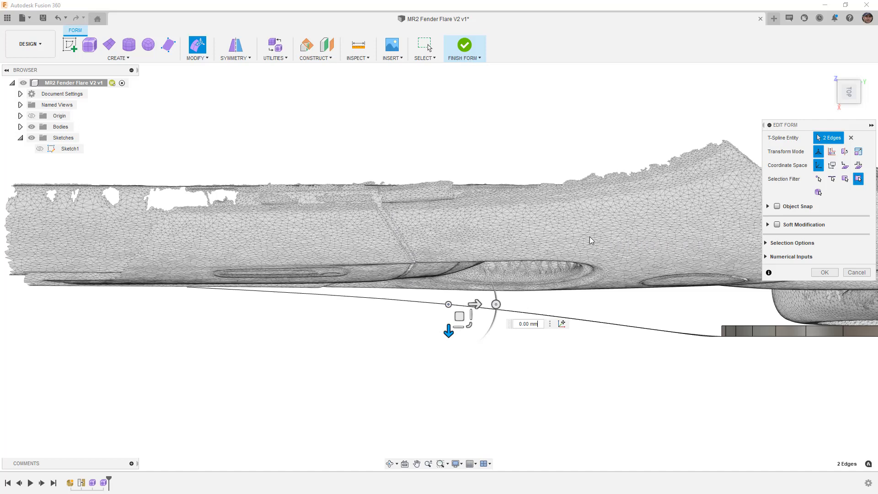
Step: Move the same middle edges another 10 mm inward in box display, then check the resulting curve in smooth display
{"action": "key", "text": "alt+1"}
{"action": "scroll", "coordinate": [450, 315], "scroll_direction": "up", "scroll_amount": 2}
{"action": "left_click_drag", "start_coordinate": [451, 328], "coordinate": [452, 319]}
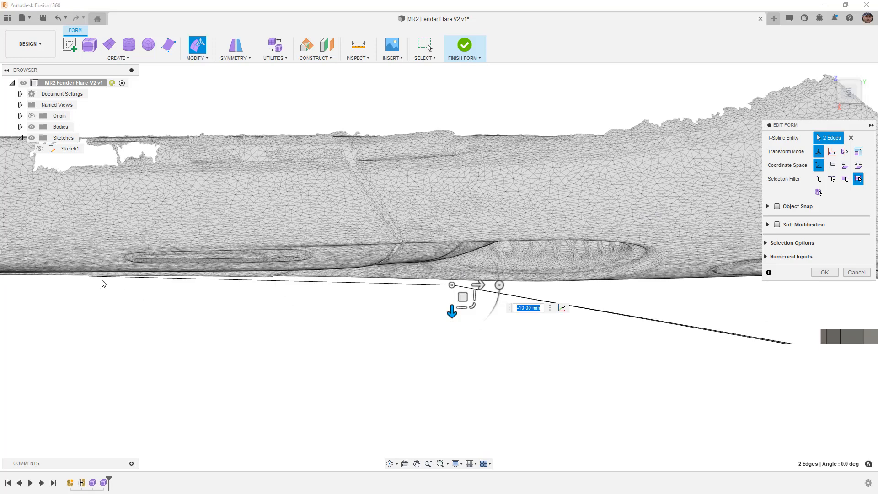
{"action": "key", "text": "alt+3"}
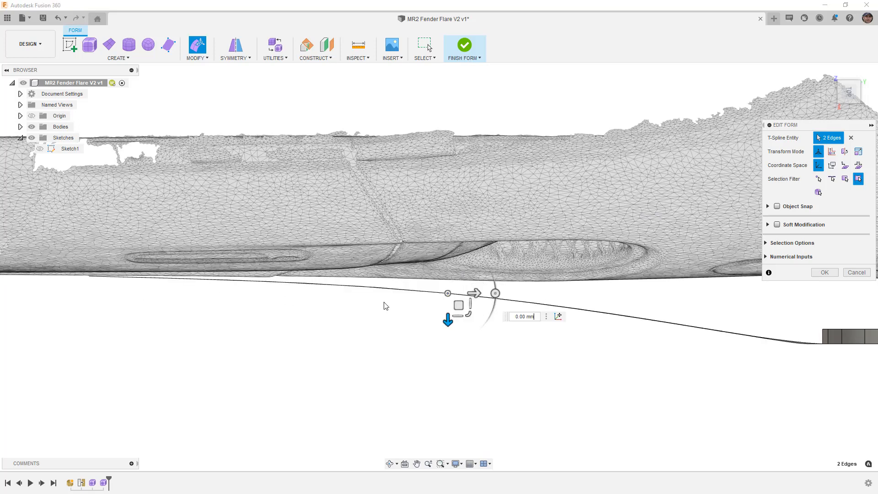
{"action": "scroll", "coordinate": [368, 300], "scroll_direction": "down", "scroll_amount": 2}
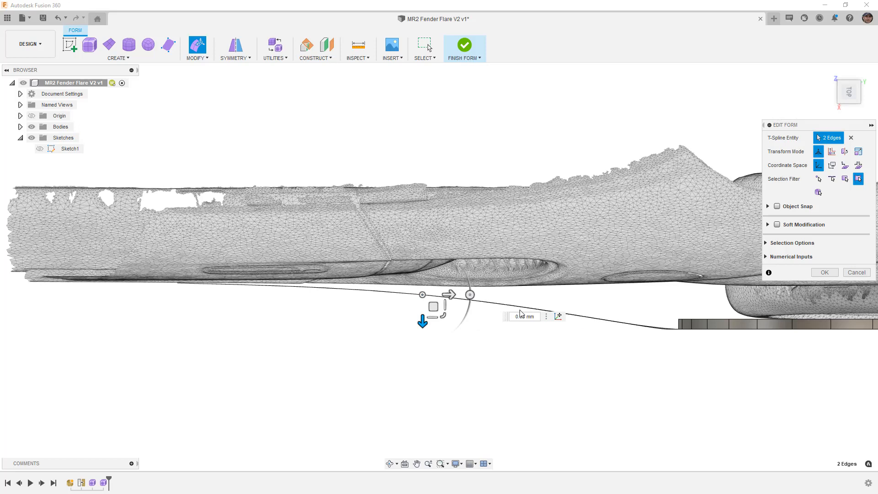
Step: In the right view, scale the sill extension's front and middle vertical edges vertically to about 0.768 from a pivot at the lower front corner
{"action": "middle_click_drag", "start_coordinate": [519, 385], "coordinate": [533, 308], "text": "shift"}
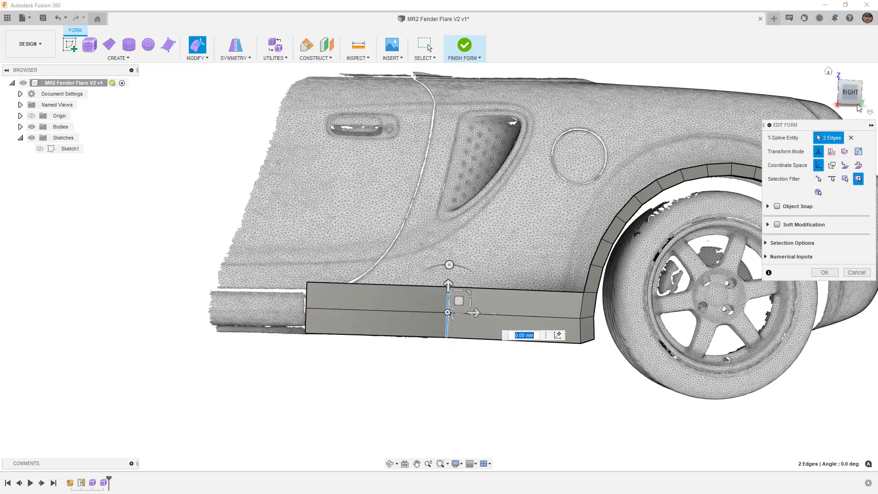
{"action": "scroll", "coordinate": [424, 327], "scroll_direction": "up", "scroll_amount": 2}
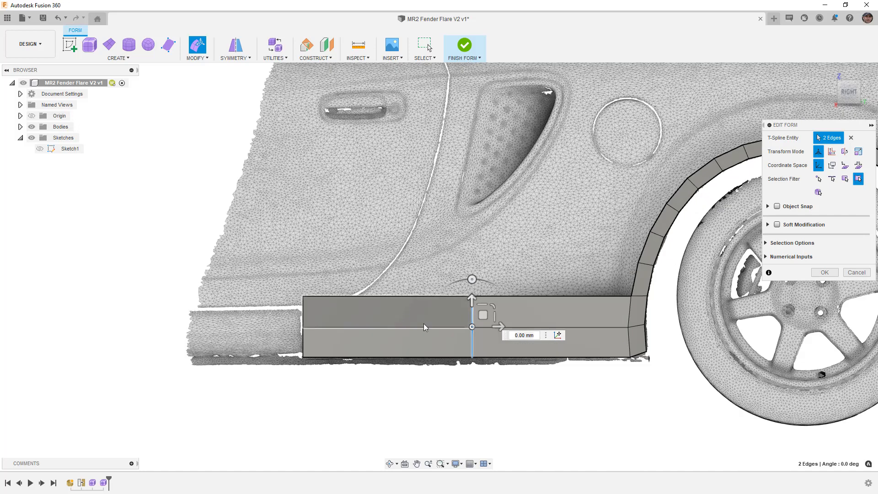
{"action": "double_click", "coordinate": [301, 306], "text": "shift"}
{"action": "left_click_drag", "start_coordinate": [391, 300], "coordinate": [397, 314]}
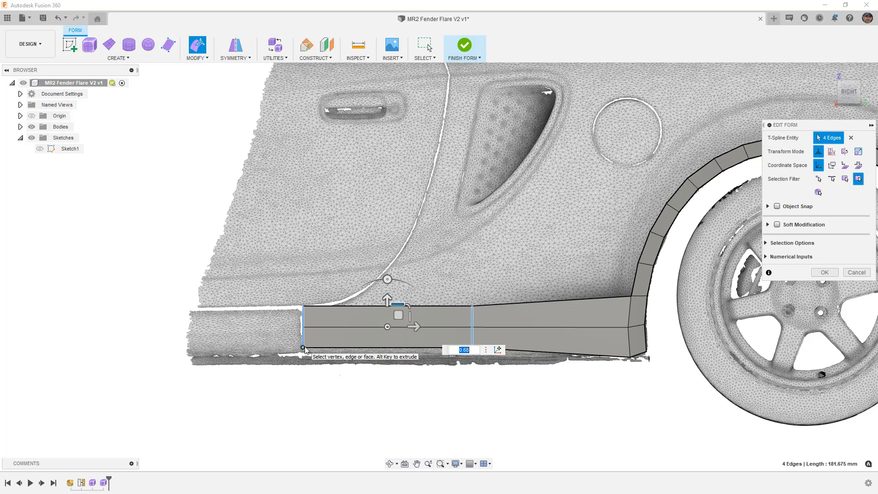
{"action": "key", "text": "ctrl+z"}
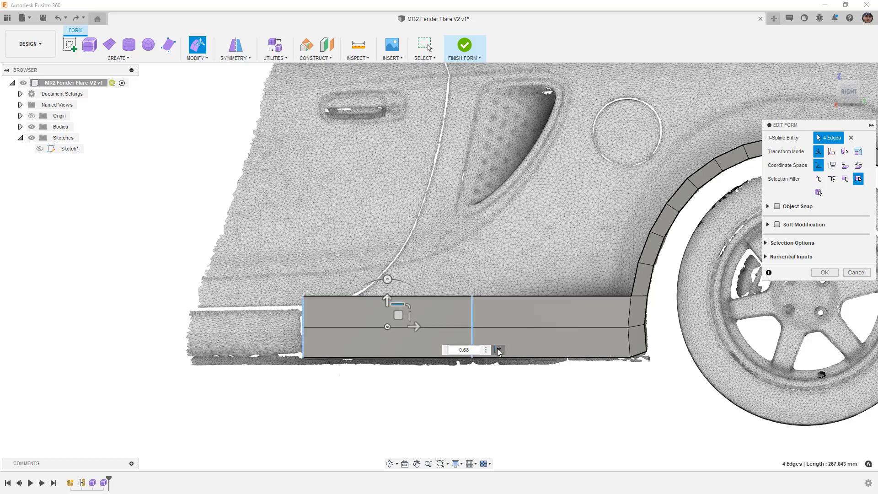
{"action": "left_click", "coordinate": [498, 351]}
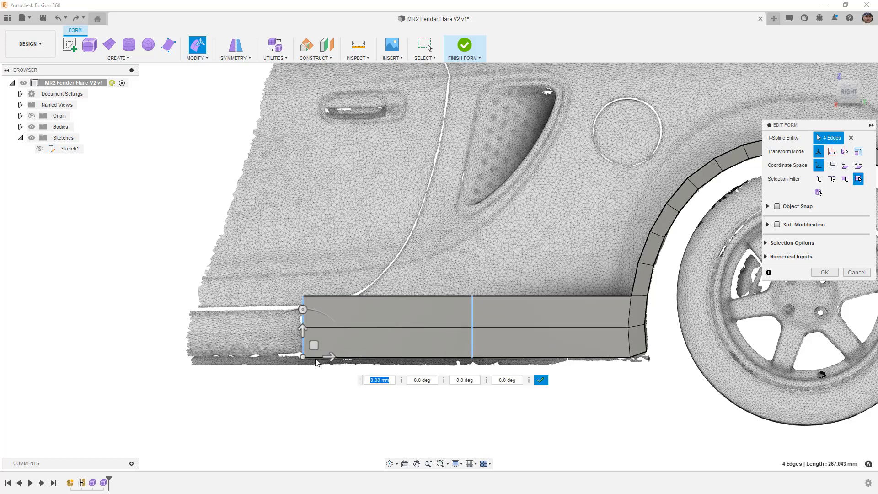
{"action": "left_click", "coordinate": [541, 380]}
{"action": "left_click_drag", "start_coordinate": [313, 333], "coordinate": [312, 340]}
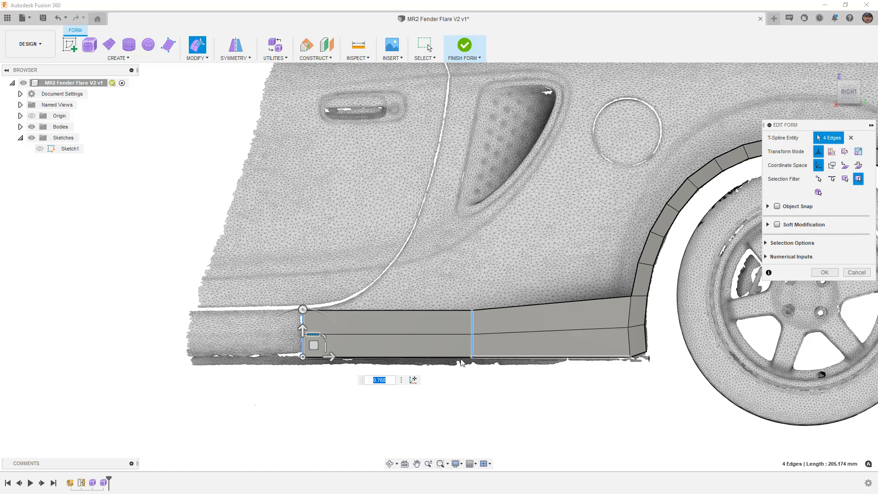
Step: In the front view, move the lower edge of the sill extension's front section inward to follow the underside of the scanned sill
{"action": "middle_click_drag", "start_coordinate": [402, 360], "coordinate": [435, 353], "text": "shift"}
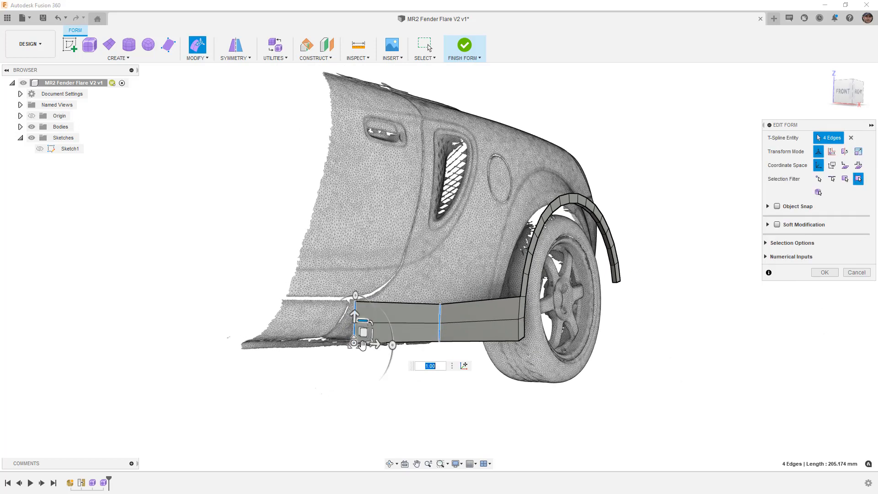
{"action": "left_click", "coordinate": [423, 346]}
{"action": "middle_click_drag", "start_coordinate": [403, 355], "coordinate": [404, 359], "text": "shift"}
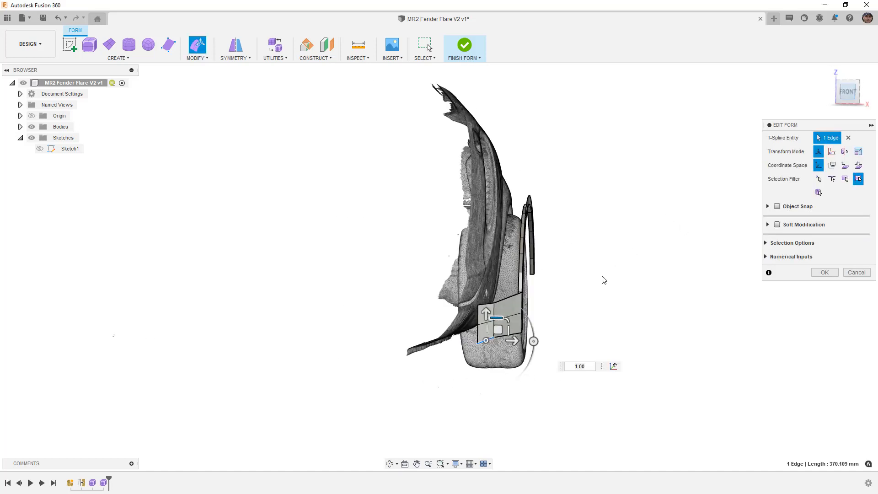
{"action": "scroll", "coordinate": [454, 322], "scroll_direction": "up", "scroll_amount": 8}
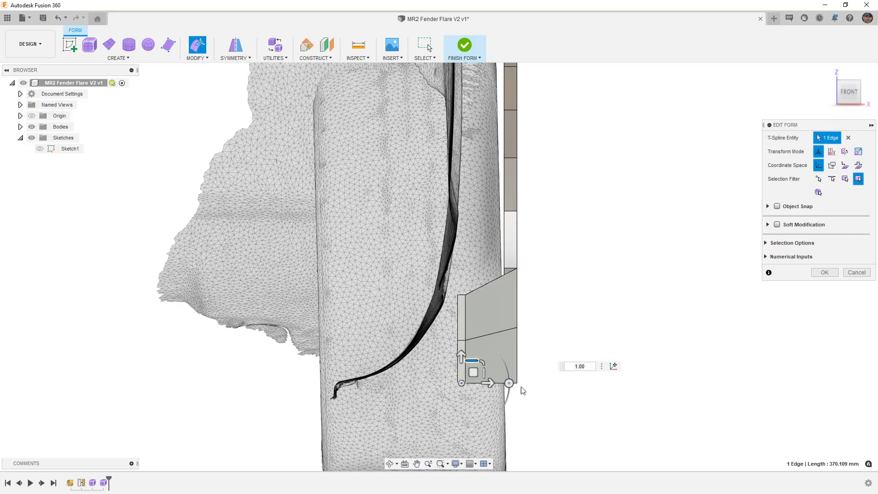
{"action": "left_click_drag", "start_coordinate": [487, 383], "coordinate": [402, 389]}
{"action": "mouse_move", "coordinate": [484, 352]}
{"action": "middle_mouse_down", "text": "shift"}
{"action": "mouse_move", "coordinate": [432, 348]}
{"action": "mouse_move", "coordinate": [480, 345]}
{"action": "mouse_move", "coordinate": [463, 348]}
{"action": "mouse_move", "coordinate": [471, 341]}
{"action": "middle_mouse_up", "text": "shift"}
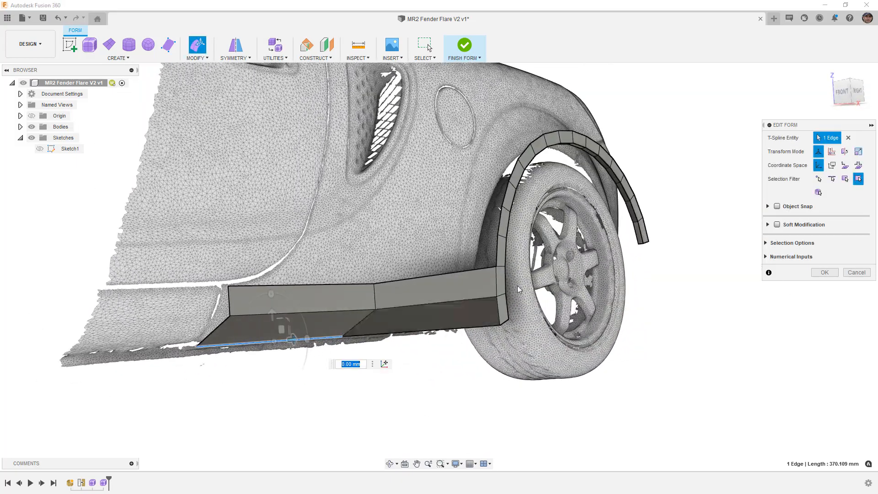
Step: In the front view, move the horizontal middle edge of the sill extension's front section 30 mm inward toward the scanned sill curve
{"action": "left_click", "coordinate": [241, 314]}
{"action": "left_click", "coordinate": [842, 92]}
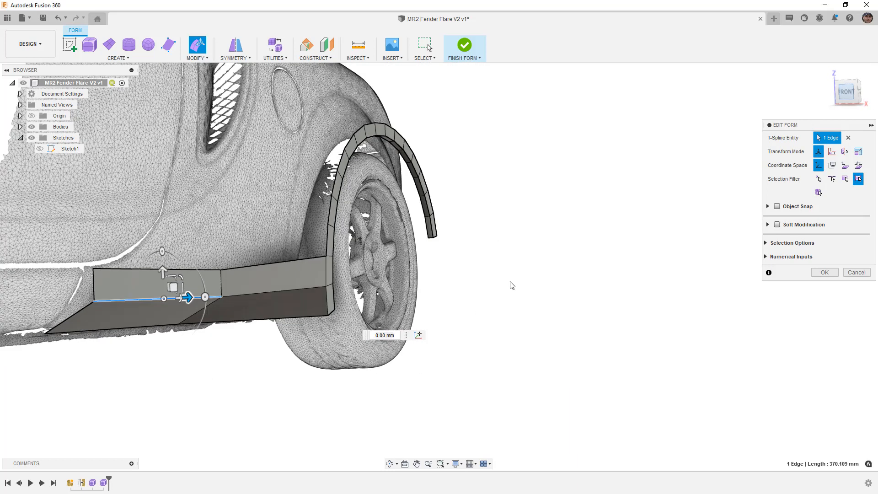
{"action": "left_click_drag", "start_coordinate": [415, 254], "coordinate": [377, 255]}
{"action": "scroll", "coordinate": [390, 256], "scroll_direction": "up", "scroll_amount": 3}
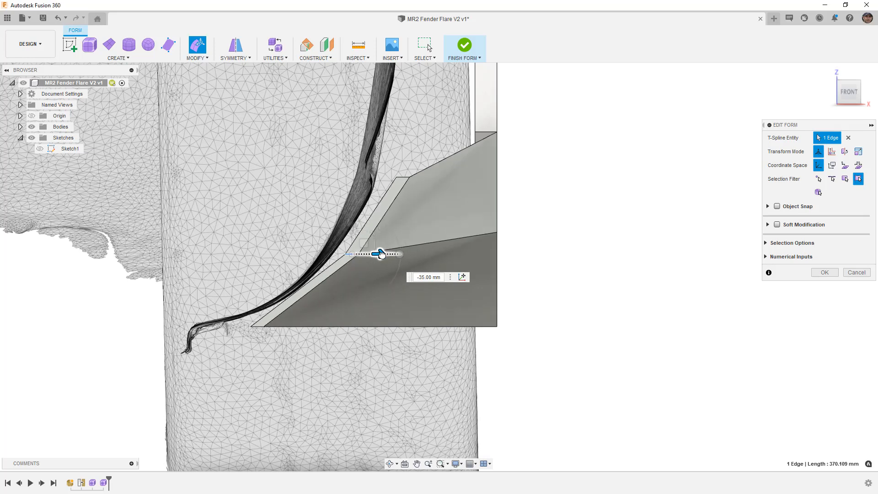
{"action": "scroll", "coordinate": [368, 252], "scroll_direction": "up", "scroll_amount": 3}
{"action": "scroll", "coordinate": [369, 252], "scroll_direction": "up", "scroll_amount": 3}
{"action": "left_click_drag", "start_coordinate": [372, 255], "coordinate": [408, 271]}
{"action": "scroll", "coordinate": [380, 270], "scroll_direction": "down", "scroll_amount": 4}
{"action": "scroll", "coordinate": [383, 277], "scroll_direction": "down", "scroll_amount": 5}
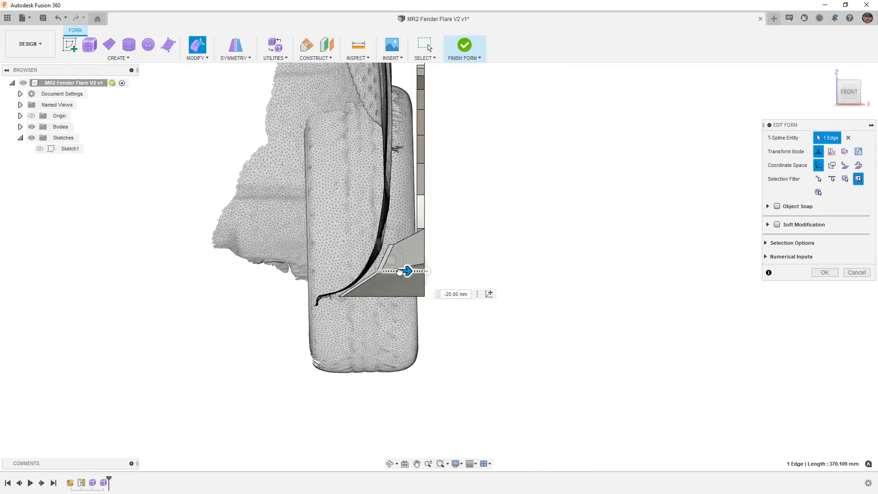
{"action": "scroll", "coordinate": [372, 272], "scroll_direction": "up", "scroll_amount": 3}
{"action": "scroll", "coordinate": [373, 271], "scroll_direction": "up", "scroll_amount": 5}
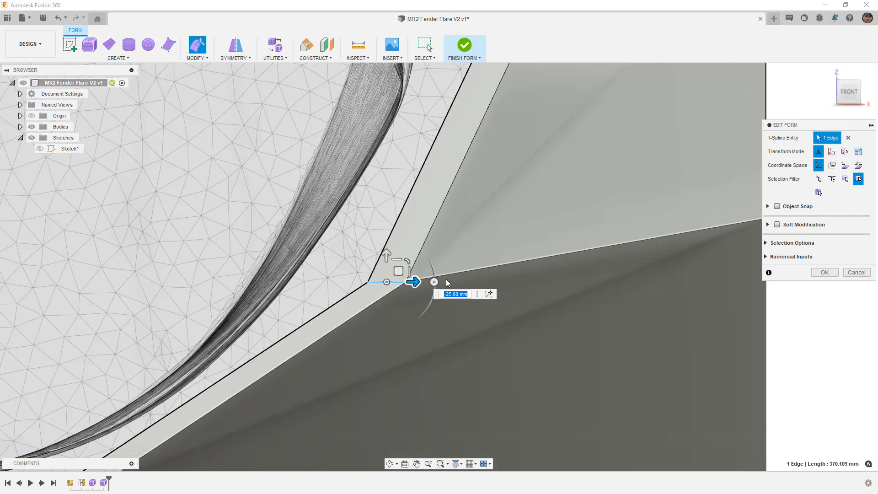
{"action": "left_click_drag", "start_coordinate": [413, 282], "coordinate": [389, 282]}
{"action": "scroll", "coordinate": [357, 262], "scroll_direction": "down", "scroll_amount": 3}
{"action": "scroll", "coordinate": [357, 262], "scroll_direction": "down", "scroll_amount": 3}
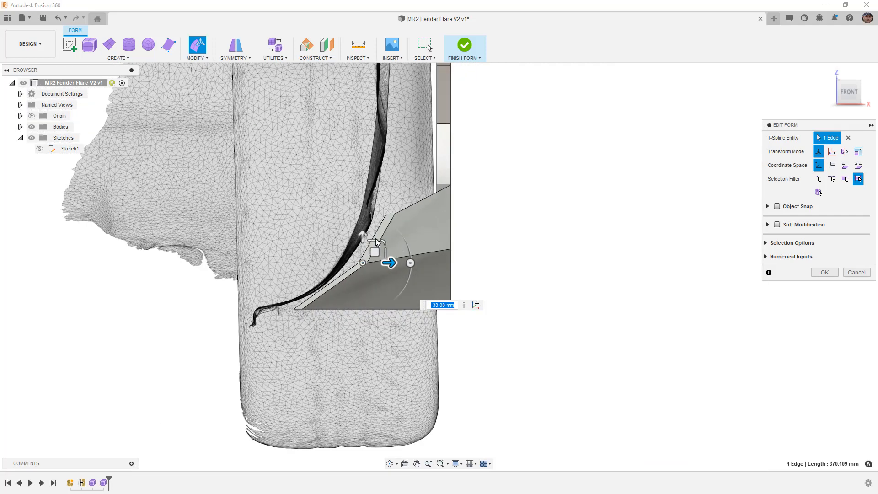
Step: Examine the sill extension and wheel arch strip in smooth display from several angles and in the right view
{"action": "left_click", "coordinate": [766, 257]}
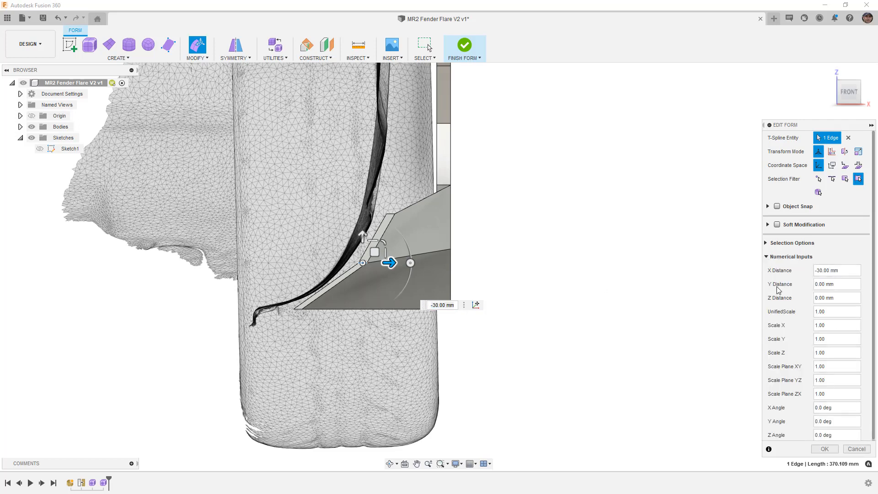
{"action": "left_click", "coordinate": [766, 257]}
{"action": "scroll", "coordinate": [550, 274], "scroll_direction": "down", "scroll_amount": 5}
{"action": "middle_click_drag", "start_coordinate": [551, 274], "coordinate": [573, 300], "text": "shift"}
{"action": "middle_click_drag", "start_coordinate": [490, 329], "coordinate": [396, 341], "text": "shift"}
{"action": "scroll", "coordinate": [188, 298], "scroll_direction": "up", "scroll_amount": 10}
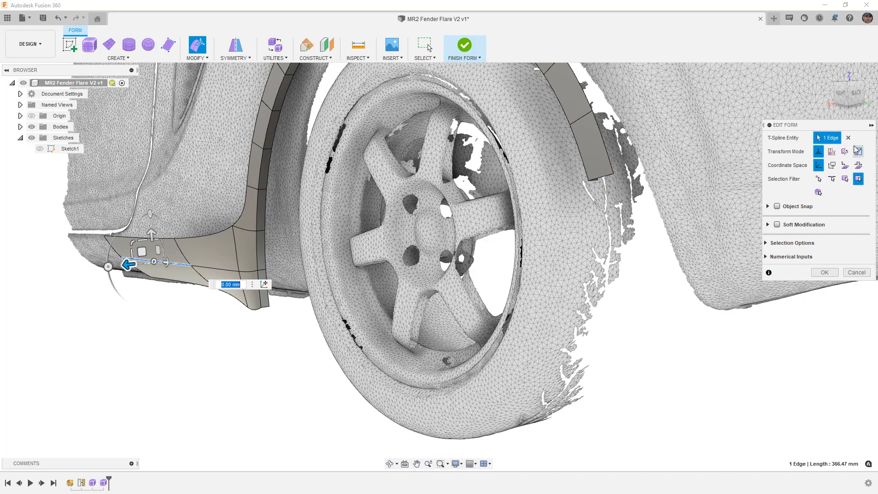
{"action": "scroll", "coordinate": [316, 320], "scroll_direction": "up", "scroll_amount": 8}
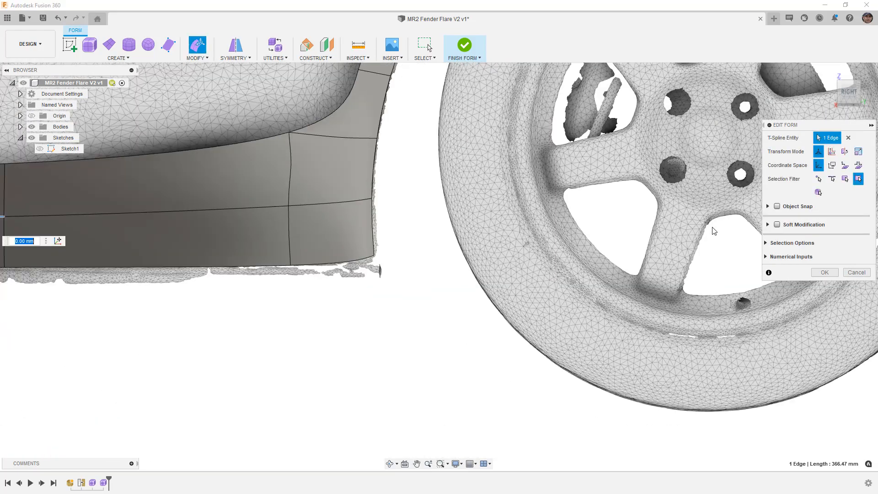
{"action": "middle_click_drag", "start_coordinate": [336, 268], "coordinate": [370, 271], "text": "shift"}
{"action": "scroll", "coordinate": [371, 270], "scroll_direction": "down", "scroll_amount": 3}
{"action": "scroll", "coordinate": [430, 263], "scroll_direction": "down", "scroll_amount": 2}
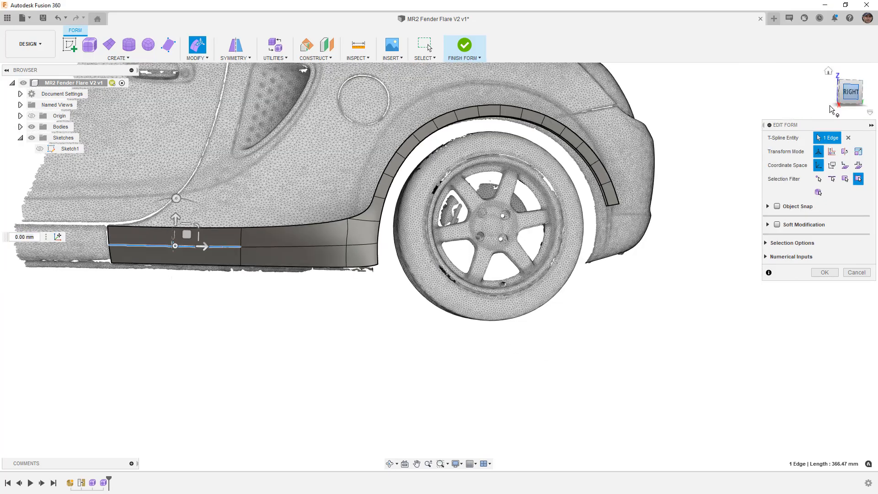
{"action": "scroll", "coordinate": [622, 224], "scroll_direction": "up", "scroll_amount": 3}
{"action": "scroll", "coordinate": [440, 278], "scroll_direction": "down", "scroll_amount": 2}
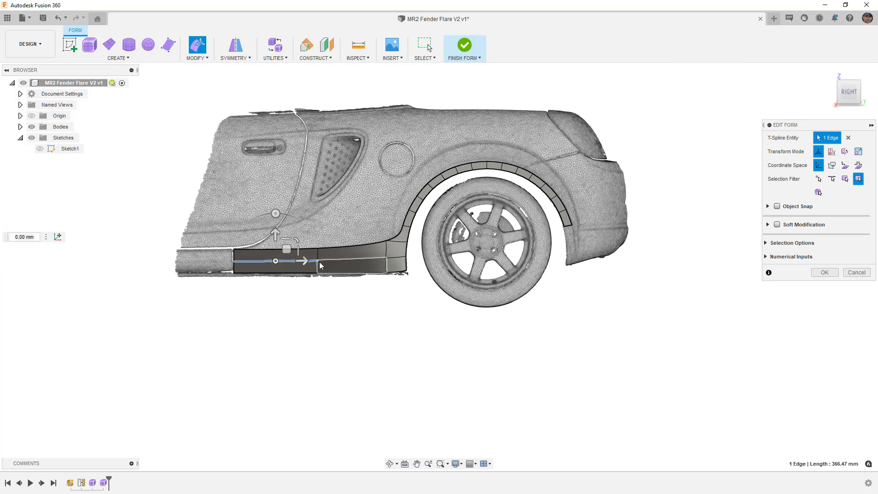
{"action": "scroll", "coordinate": [367, 259], "scroll_direction": "down", "scroll_amount": 1}
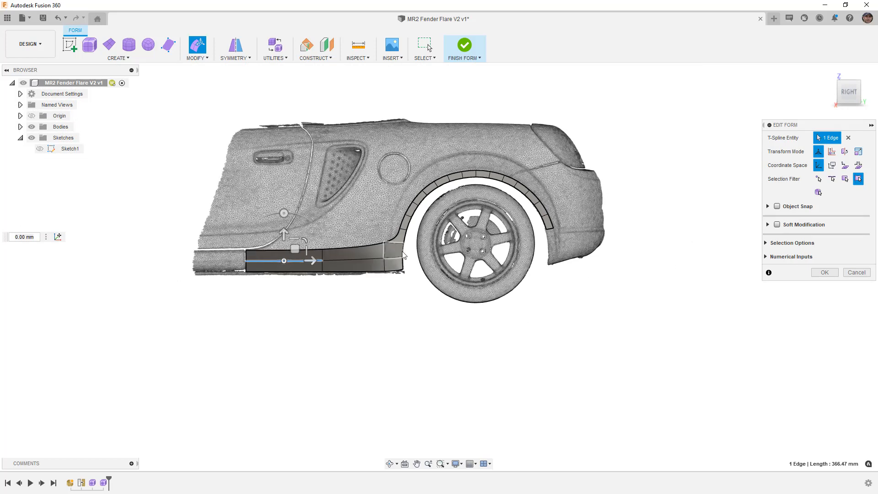
{"action": "left_click", "coordinate": [555, 343]}
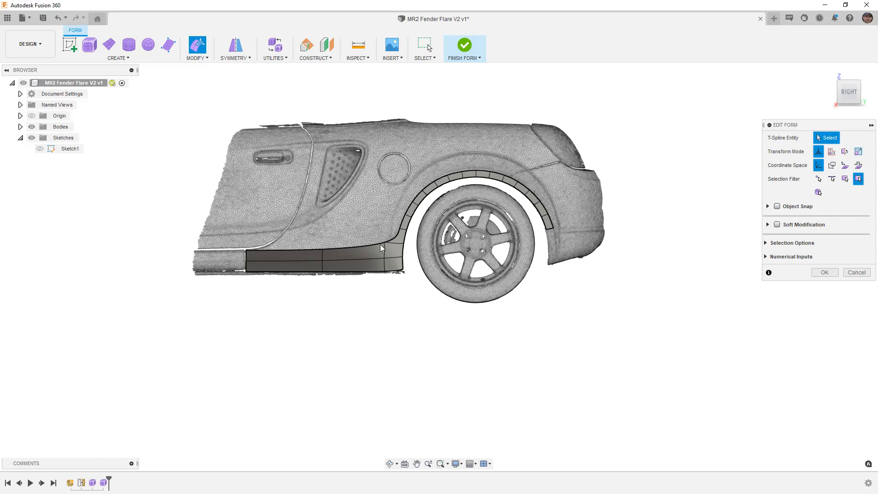
{"action": "left_click", "coordinate": [374, 264]}
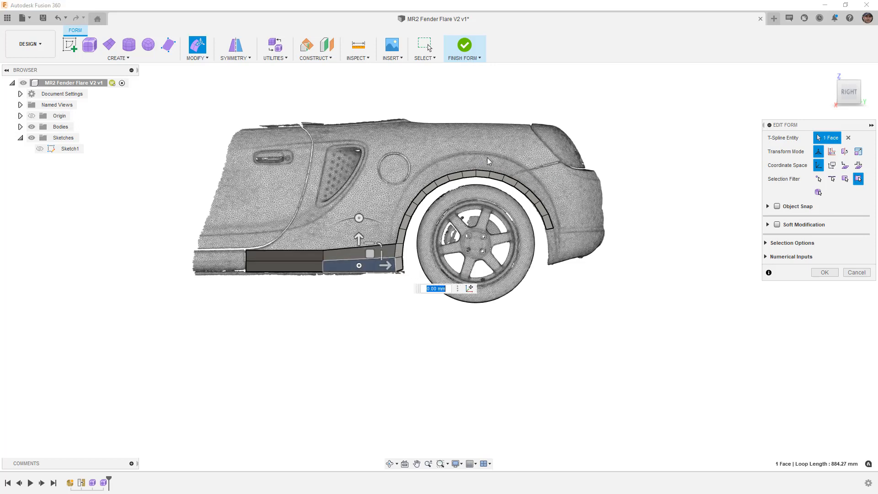
{"action": "left_click", "coordinate": [492, 113]}
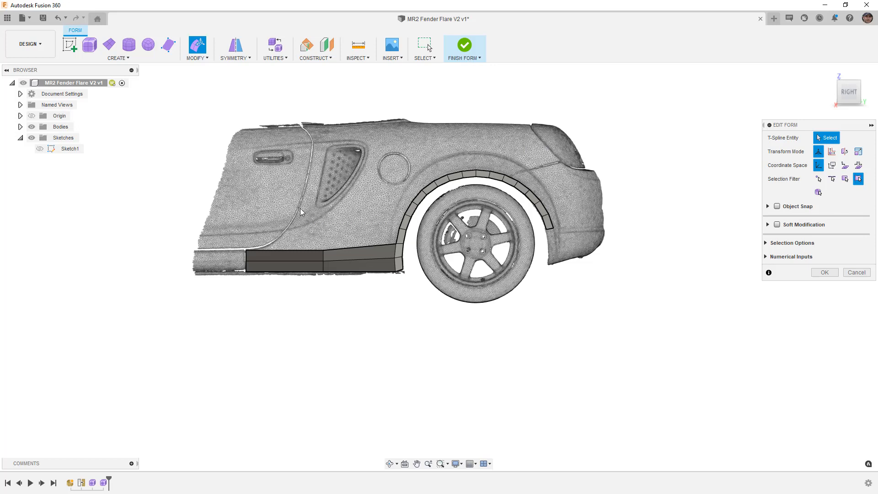
{"action": "left_click", "coordinate": [110, 44]}
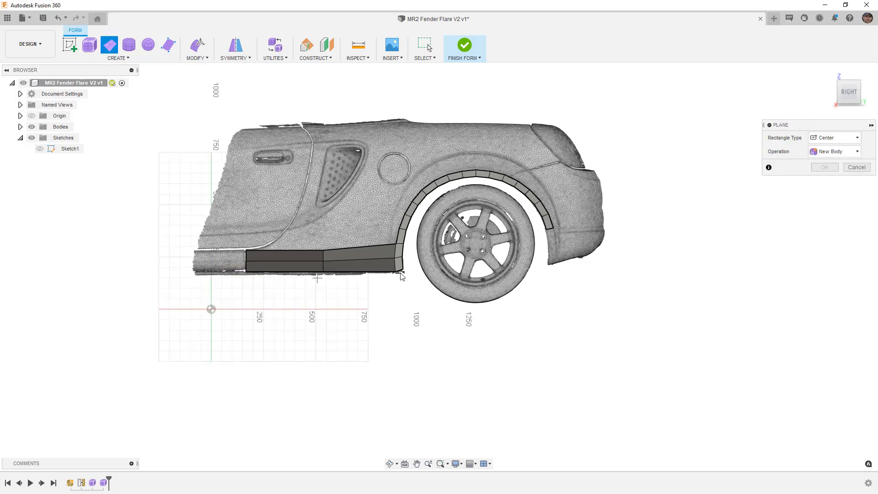
{"action": "left_click", "coordinate": [856, 168]}
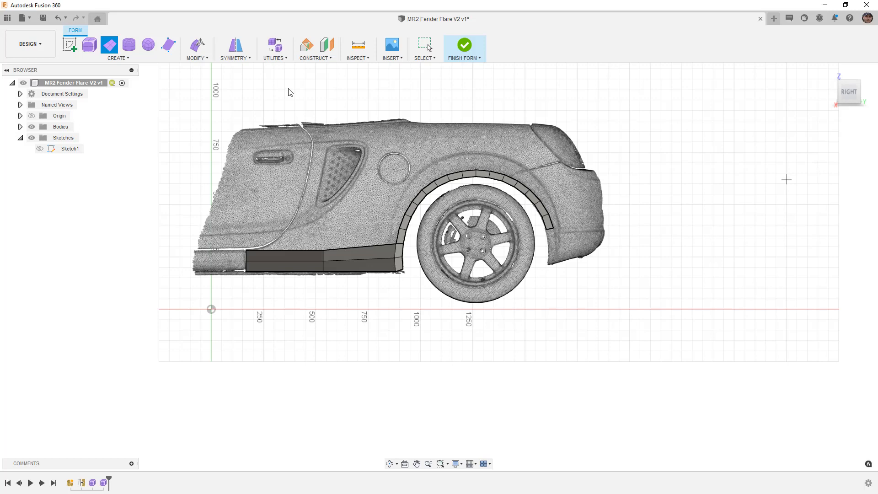
Step: Create a four-sided T-spline face snapped to the scan at 0 mm offset, on the shoulder behind the door gap and above the side vent
{"action": "left_click", "coordinate": [170, 46]}
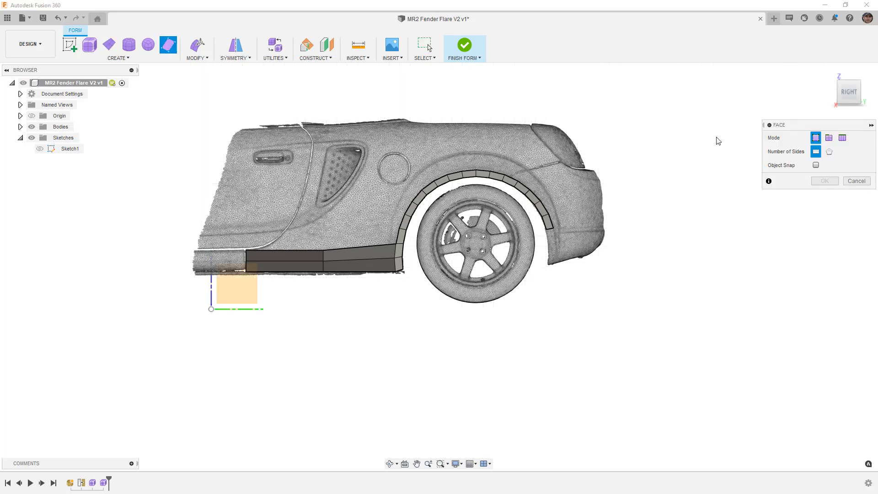
{"action": "left_click", "coordinate": [816, 165]}
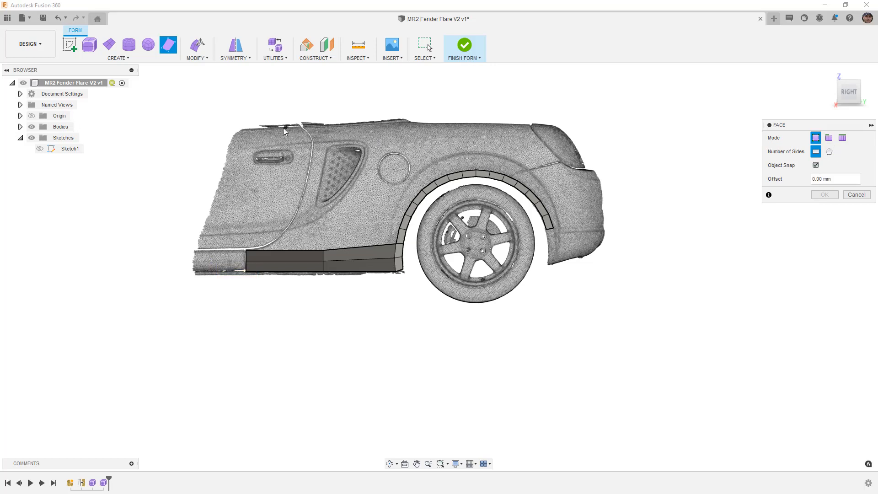
{"action": "scroll", "coordinate": [306, 131], "scroll_direction": "up", "scroll_amount": 5}
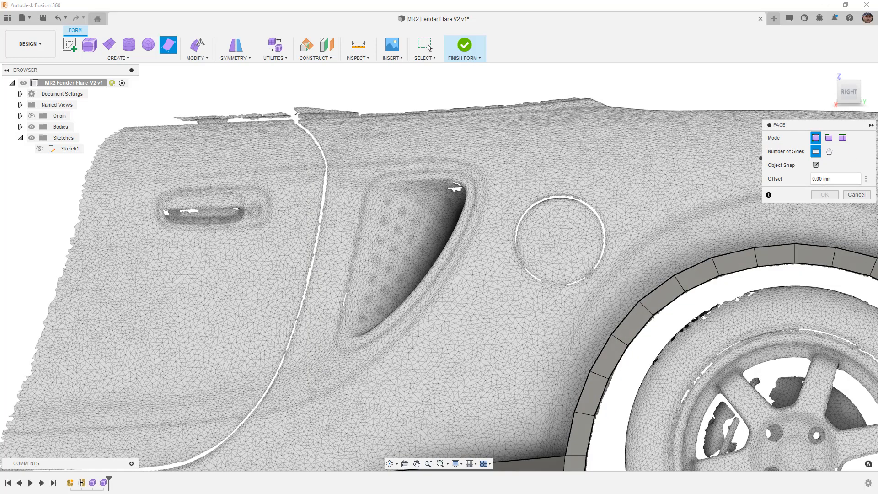
{"action": "left_click", "coordinate": [319, 126]}
{"action": "left_click", "coordinate": [338, 164]}
{"action": "left_click", "coordinate": [409, 158]}
{"action": "left_click", "coordinate": [390, 124]}
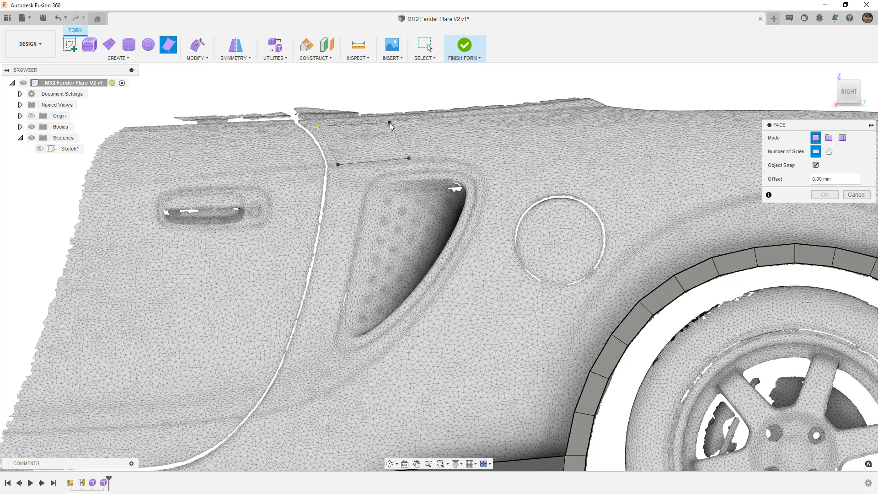
Step: Continue the shoulder strip rearward with three more connected four-sided faces along the scanned body, and finish the Face command
{"action": "left_click", "coordinate": [391, 123]}
{"action": "left_click", "coordinate": [468, 115]}
{"action": "left_click", "coordinate": [480, 157]}
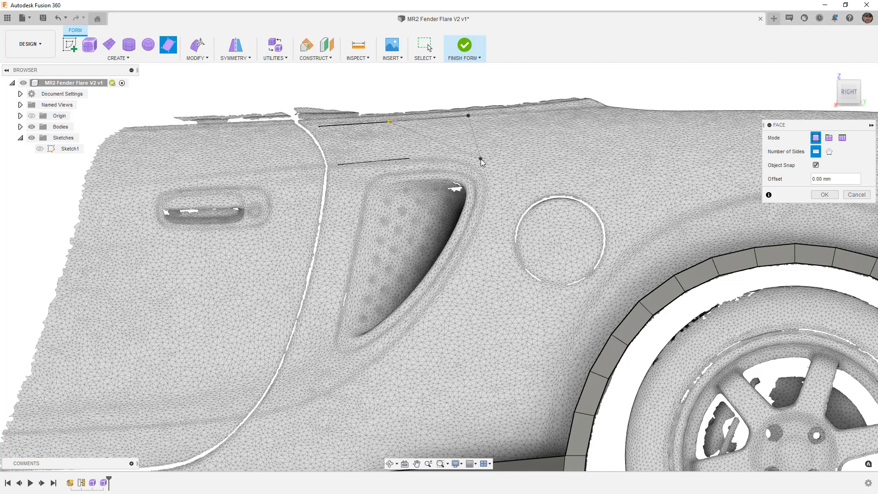
{"action": "left_click", "coordinate": [410, 158]}
{"action": "left_click", "coordinate": [555, 110]}
{"action": "left_click", "coordinate": [564, 169]}
{"action": "left_click", "coordinate": [480, 159]}
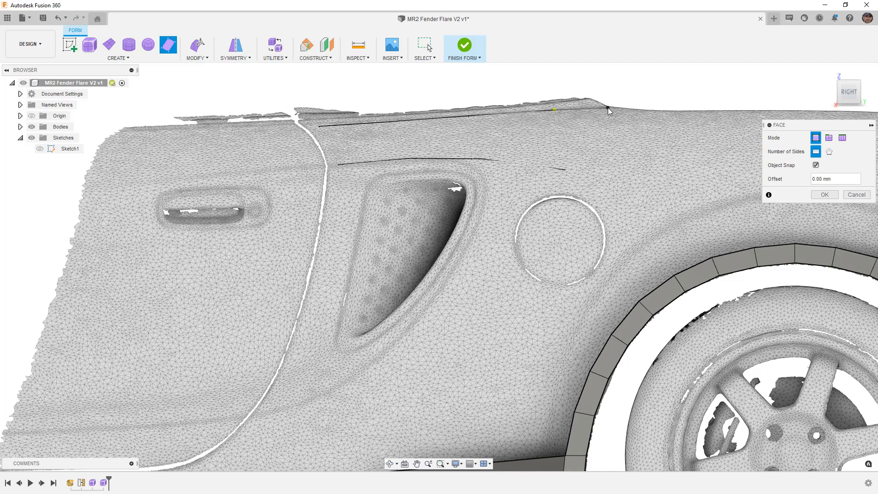
{"action": "left_click", "coordinate": [653, 111]}
{"action": "left_click", "coordinate": [666, 194]}
{"action": "scroll", "coordinate": [578, 160], "scroll_direction": "down", "scroll_amount": 6}
{"action": "middle_click_drag", "start_coordinate": [622, 155], "coordinate": [641, 183]}
{"action": "left_click", "coordinate": [824, 195]}
{"action": "scroll", "coordinate": [643, 185], "scroll_direction": "up", "scroll_amount": 6}
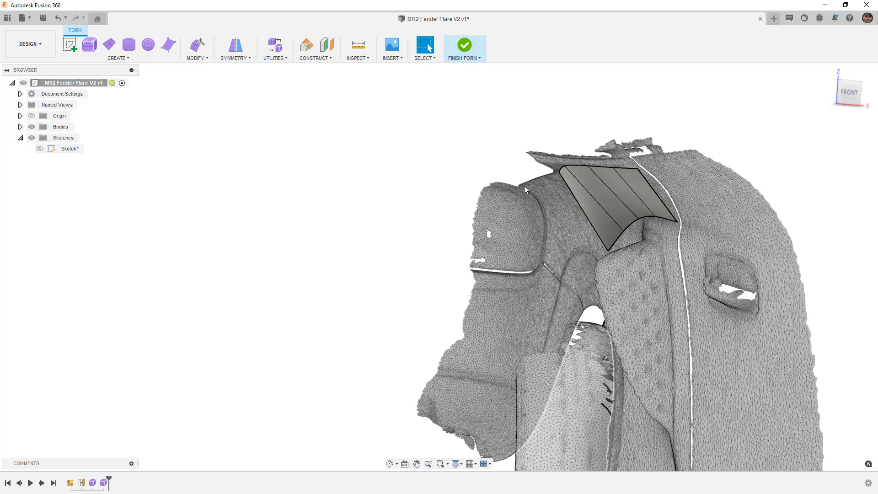
Step: In the front view, move the whole shoulder strip body horizontally outward so it clears the scanned body surface
{"action": "left_click", "coordinate": [197, 44]}
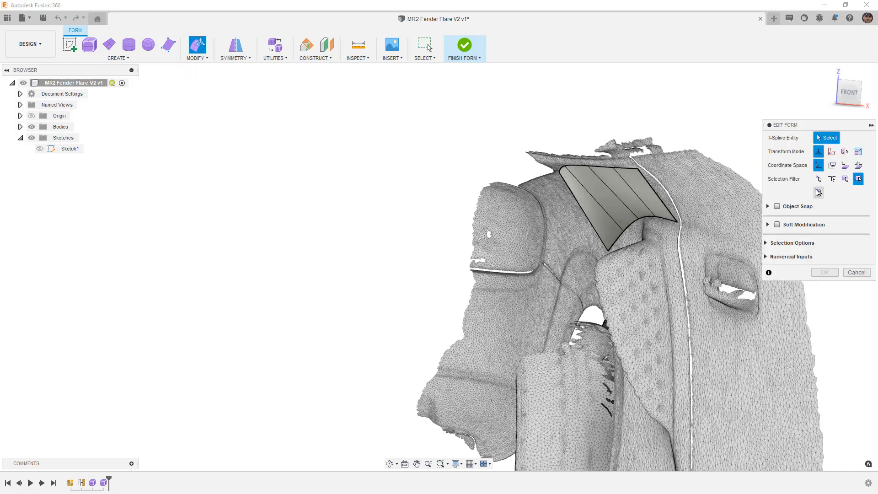
{"action": "left_click", "coordinate": [818, 193]}
{"action": "left_click", "coordinate": [631, 201]}
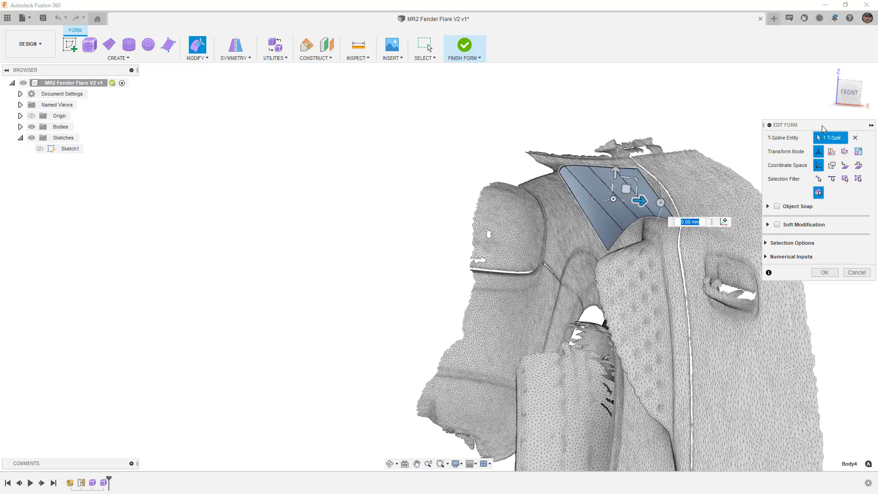
{"action": "left_click", "coordinate": [849, 92]}
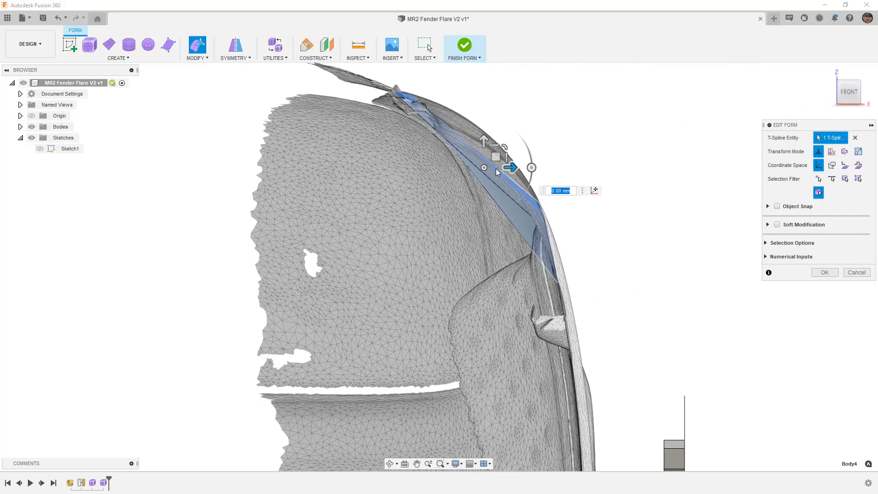
{"action": "left_click_drag", "start_coordinate": [509, 167], "coordinate": [537, 168]}
{"action": "left_click", "coordinate": [857, 179]}
{"action": "middle_click_drag", "start_coordinate": [696, 217], "coordinate": [613, 197], "text": "shift"}
{"action": "scroll", "coordinate": [428, 183], "scroll_direction": "up", "scroll_amount": 4}
{"action": "scroll", "coordinate": [429, 188], "scroll_direction": "down", "scroll_amount": 5}
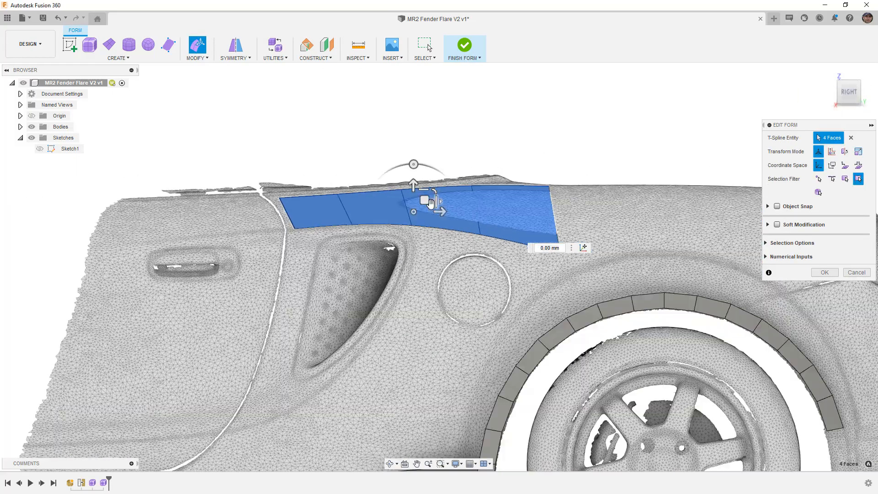
{"action": "left_click", "coordinate": [448, 147]}
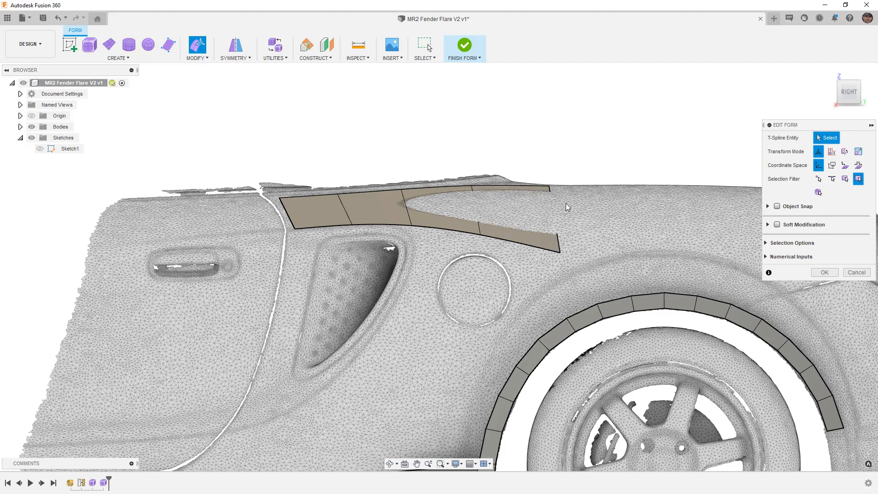
Step: Examine the shoulder strip against the wheel arch strip, side vent and sill extension from below, above and in the right view
{"action": "scroll", "coordinate": [341, 178], "scroll_direction": "down", "scroll_amount": 3}
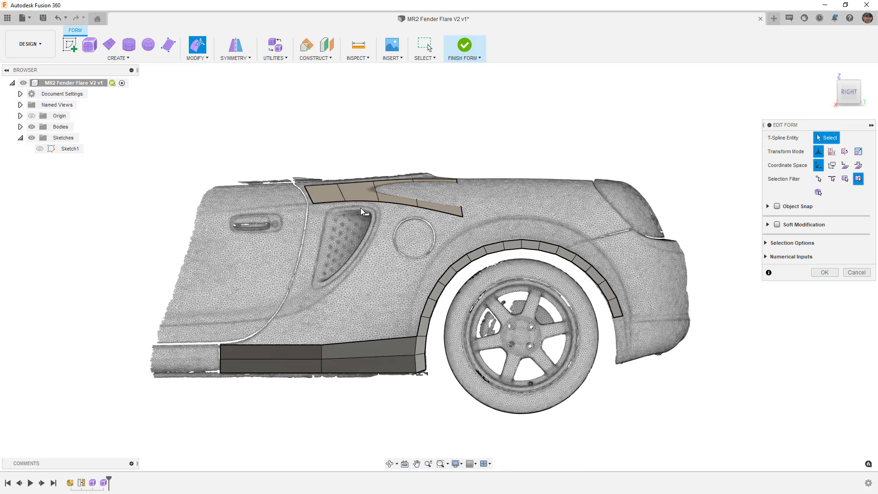
{"action": "left_click", "coordinate": [358, 192]}
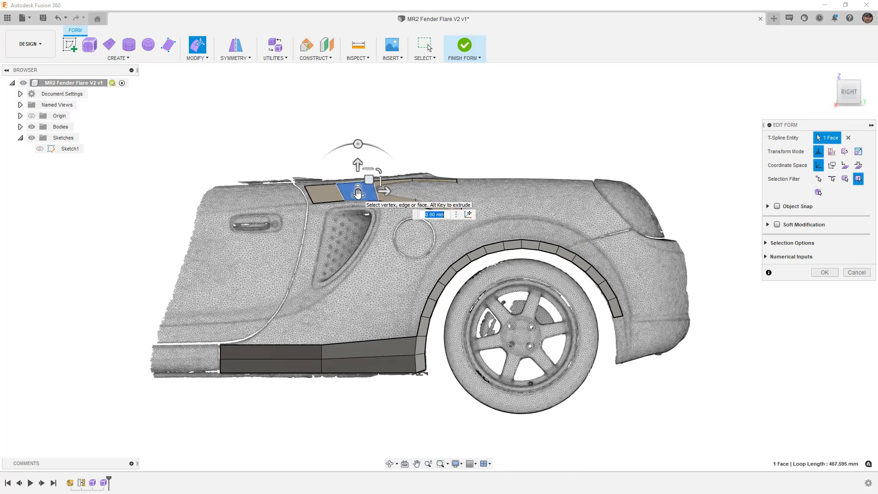
{"action": "left_click", "coordinate": [404, 163]}
{"action": "scroll", "coordinate": [378, 178], "scroll_direction": "up", "scroll_amount": 5}
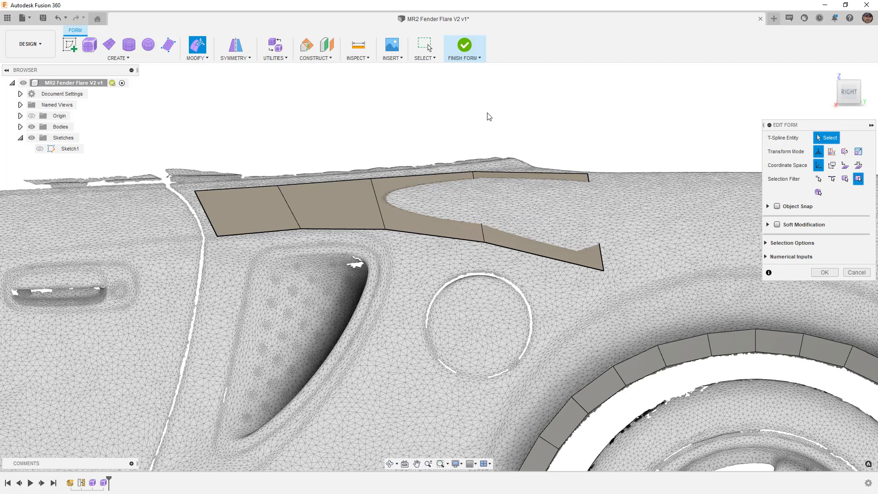
{"action": "scroll", "coordinate": [408, 233], "scroll_direction": "down", "scroll_amount": 3}
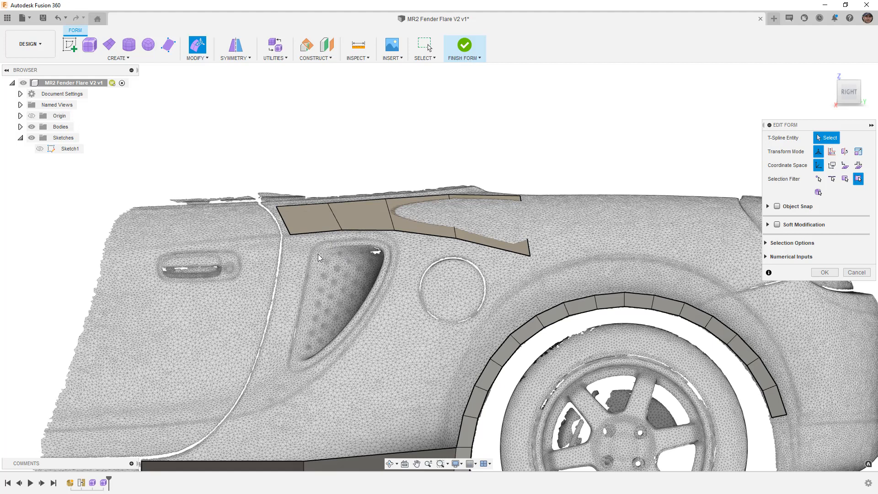
{"action": "scroll", "coordinate": [316, 254], "scroll_direction": "down", "scroll_amount": 1}
{"action": "scroll", "coordinate": [316, 253], "scroll_direction": "down", "scroll_amount": 3}
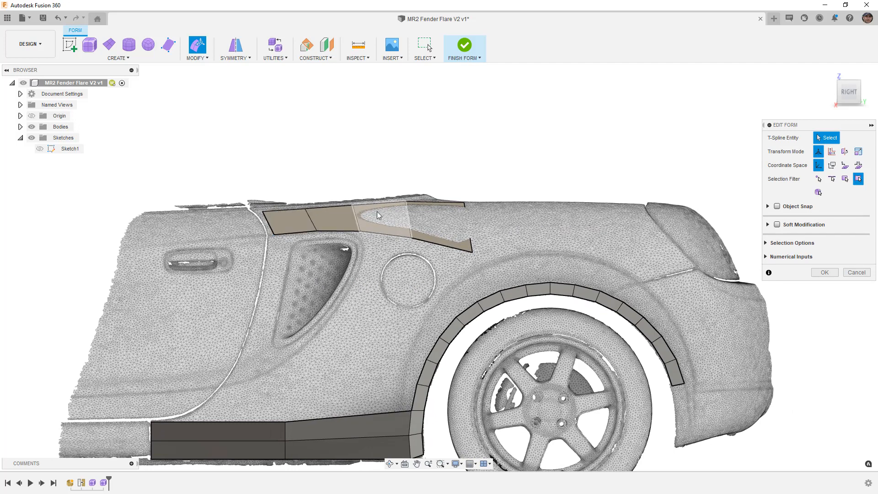
{"action": "scroll", "coordinate": [396, 199], "scroll_direction": "down", "scroll_amount": 2}
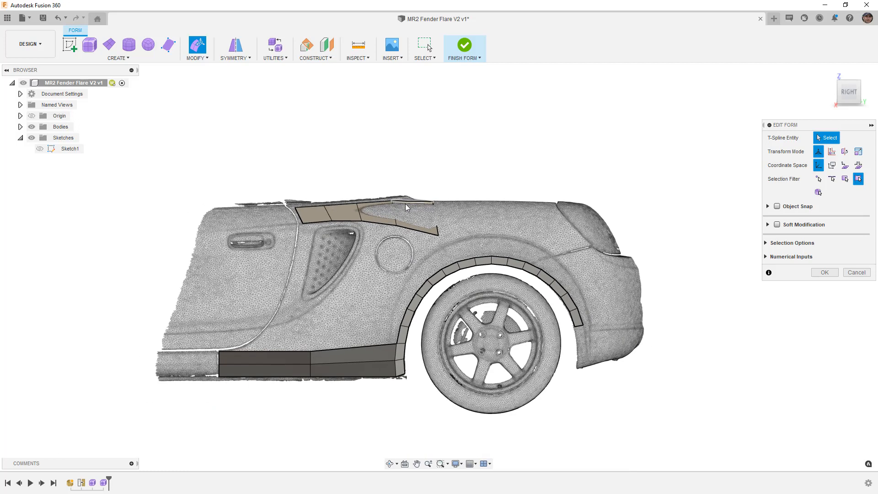
{"action": "scroll", "coordinate": [392, 378], "scroll_direction": "up", "scroll_amount": 2}
{"action": "middle_click_drag", "start_coordinate": [330, 392], "coordinate": [366, 337], "text": "shift"}
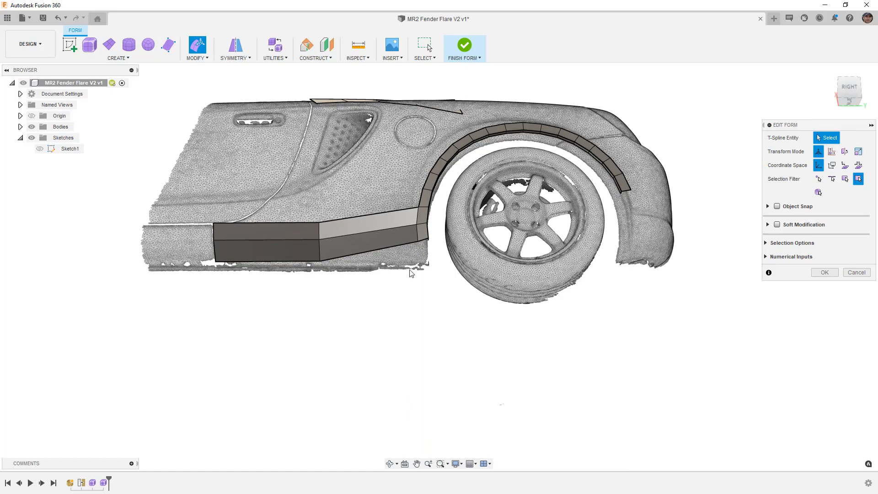
{"action": "mouse_move", "coordinate": [376, 270]}
{"action": "middle_mouse_down", "text": "shift"}
{"action": "mouse_move", "coordinate": [390, 279]}
{"action": "mouse_move", "coordinate": [390, 266]}
{"action": "mouse_move", "coordinate": [387, 312]}
{"action": "mouse_move", "coordinate": [392, 270]}
{"action": "middle_mouse_up", "text": "shift"}
{"action": "scroll", "coordinate": [312, 220], "scroll_direction": "up", "scroll_amount": 4}
{"action": "scroll", "coordinate": [429, 210], "scroll_direction": "down", "scroll_amount": 5}
{"action": "middle_click_drag", "start_coordinate": [430, 213], "coordinate": [432, 270], "text": "shift"}
{"action": "scroll", "coordinate": [338, 320], "scroll_direction": "up", "scroll_amount": 4}
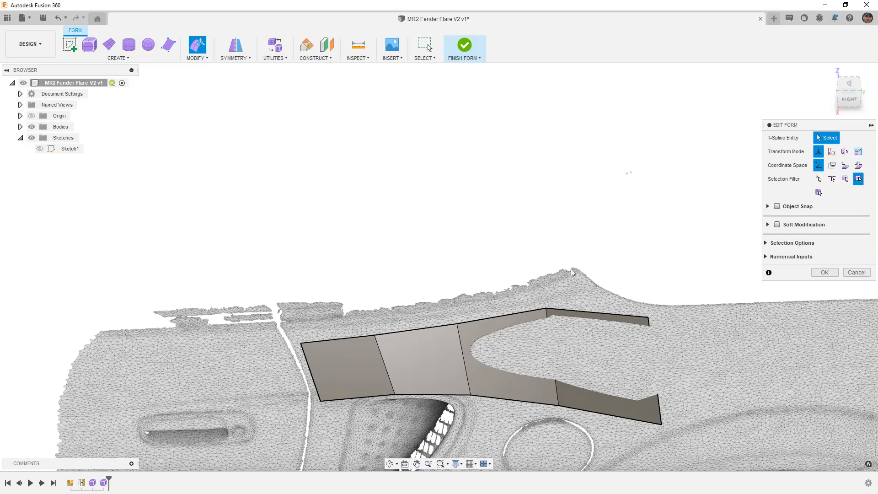
{"action": "scroll", "coordinate": [454, 276], "scroll_direction": "down", "scroll_amount": 5}
{"action": "middle_click_drag", "start_coordinate": [448, 275], "coordinate": [536, 258], "text": "shift"}
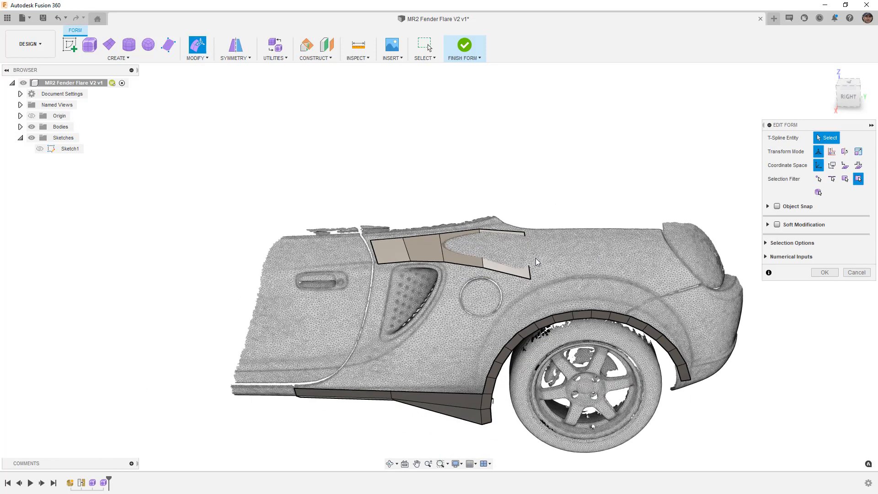
{"action": "left_click", "coordinate": [848, 97]}
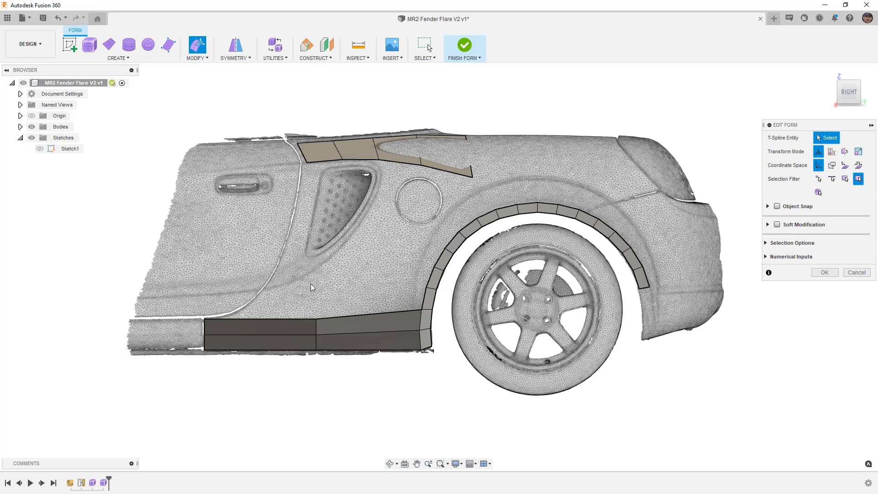
Step: Extrude the lower edges of the shoulder strip's two rear faces about 178 mm downward, and shift them about 39 mm toward the door
{"action": "left_click", "coordinate": [405, 162]}
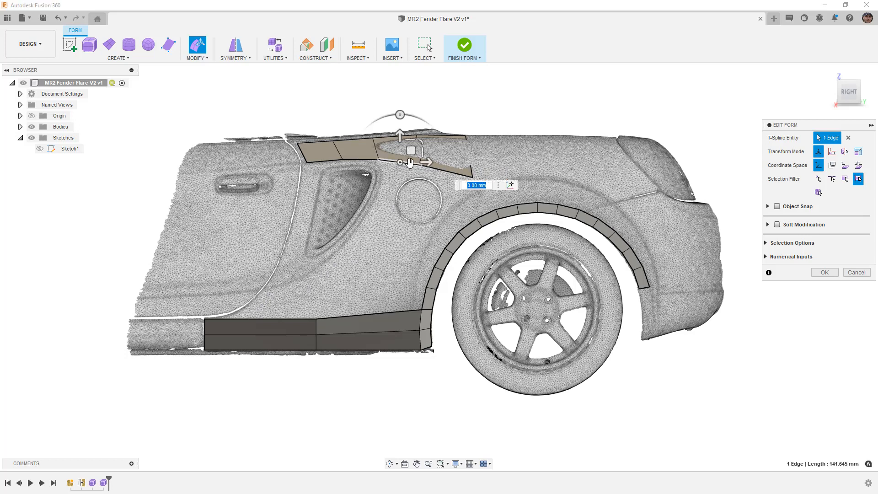
{"action": "left_click", "coordinate": [442, 172], "text": "shift"}
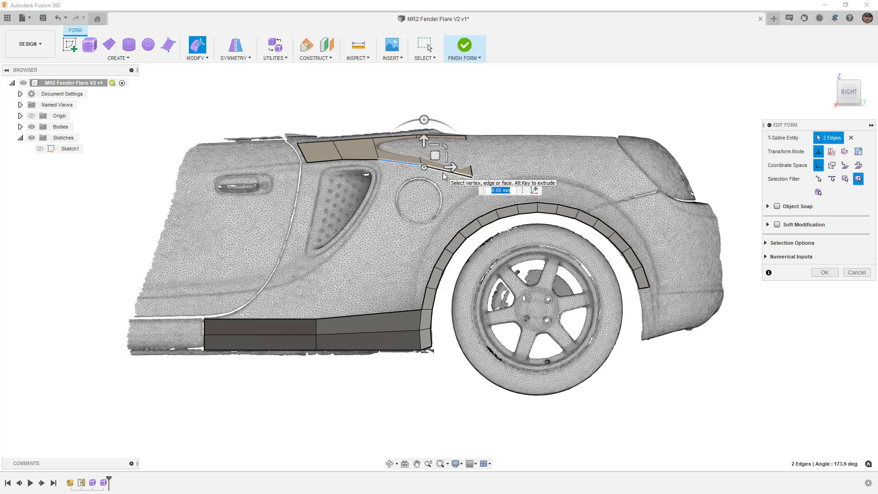
{"action": "left_click_drag", "start_coordinate": [435, 156], "coordinate": [432, 209]}
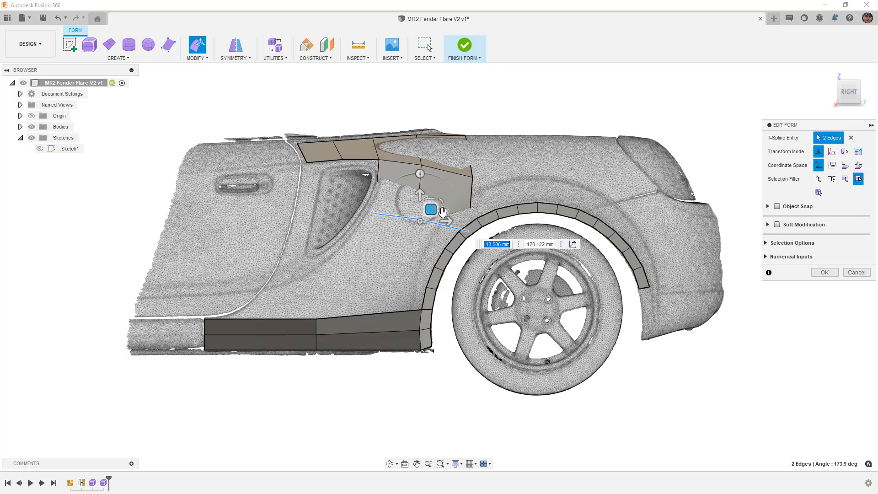
{"action": "left_click_drag", "start_coordinate": [434, 214], "coordinate": [420, 211]}
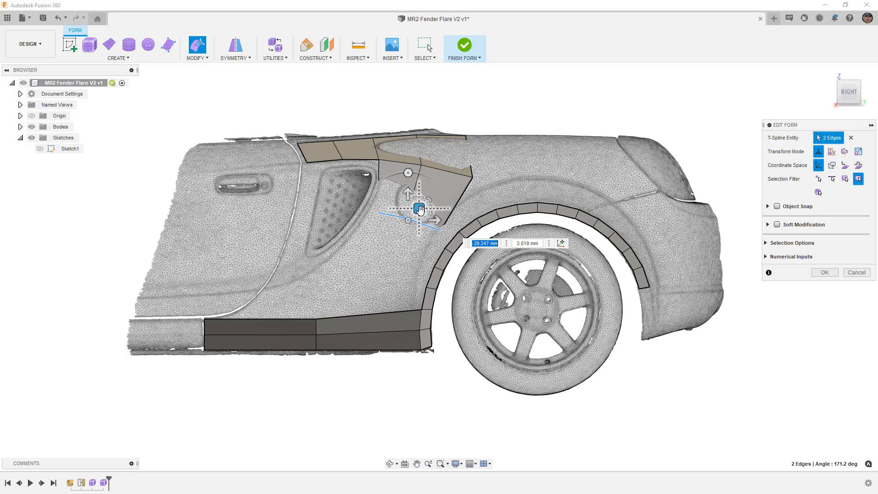
Step: In the front view, move the two extruded lower edges about 19 mm outward and 1.9 mm upward, away from the scanned body
{"action": "left_click", "coordinate": [832, 91]}
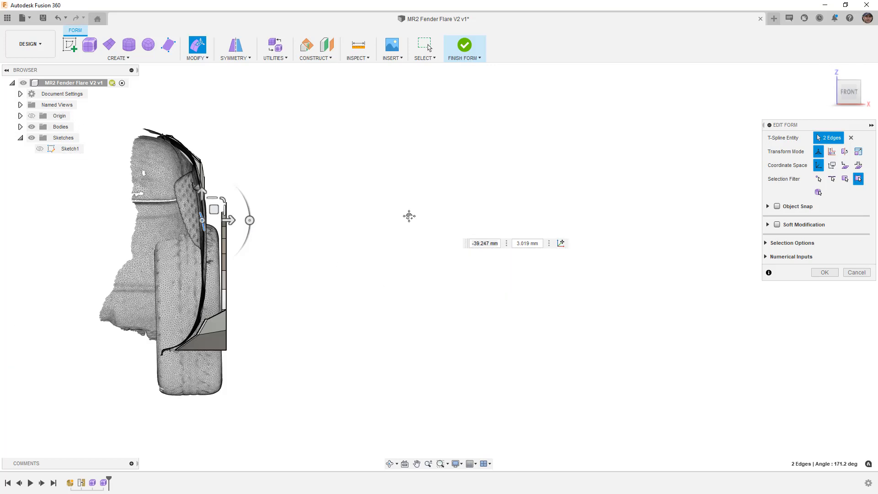
{"action": "scroll", "coordinate": [247, 224], "scroll_direction": "up", "scroll_amount": 6}
{"action": "left_click_drag", "start_coordinate": [266, 224], "coordinate": [299, 227]}
Step: In the right view, raise the extruded lower edges to shorten the new faces, and move their rear corner vertex about 20.75 mm rearward
{"action": "left_click", "coordinate": [866, 91]}
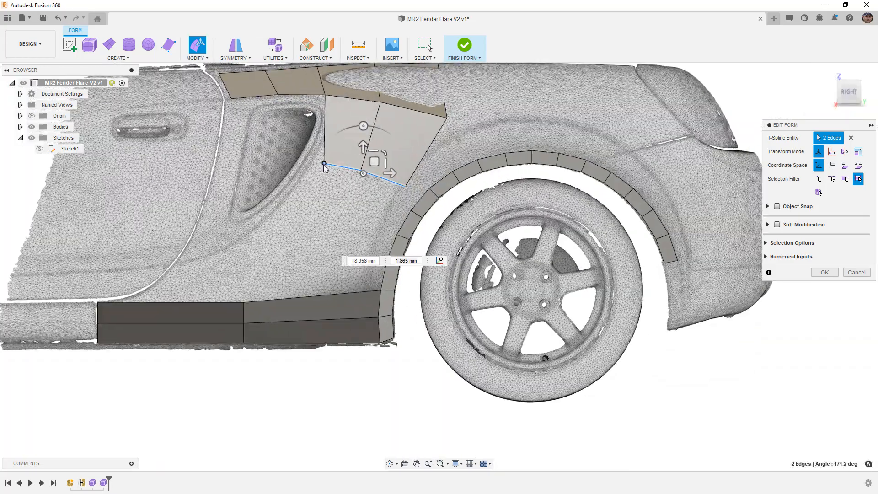
{"action": "scroll", "coordinate": [325, 163], "scroll_direction": "up", "scroll_amount": 5}
{"action": "scroll", "coordinate": [325, 163], "scroll_direction": "down", "scroll_amount": 5}
{"action": "left_click_drag", "start_coordinate": [377, 159], "coordinate": [435, 141]}
{"action": "left_click", "coordinate": [415, 153]}
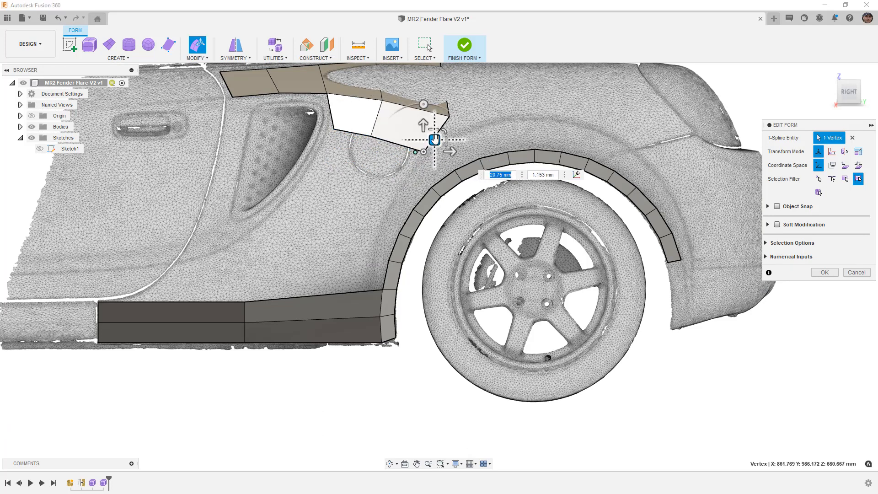
Step: Extrude the same two lower edges again, about 131 mm downward and 67 mm forward, between the side vent and wheel arch
{"action": "left_click", "coordinate": [347, 132]}
{"action": "left_click", "coordinate": [386, 141], "text": "shift"}
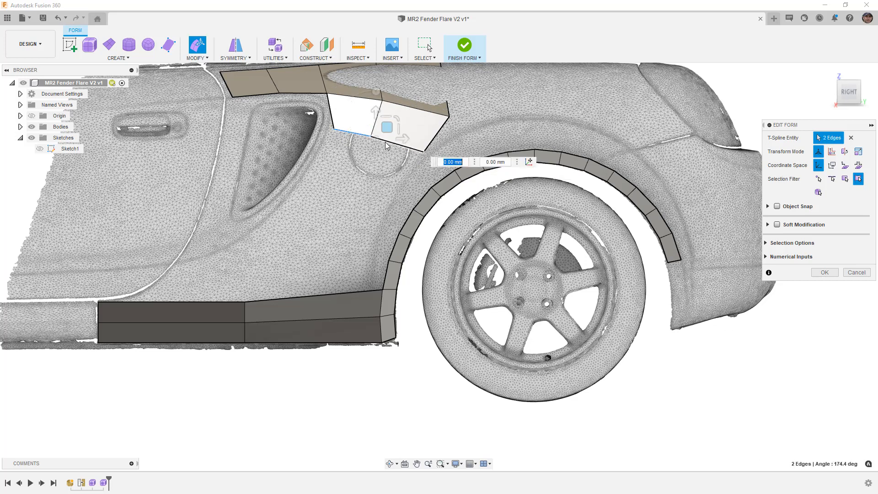
{"action": "left_click_drag", "start_coordinate": [383, 136], "coordinate": [360, 182]}
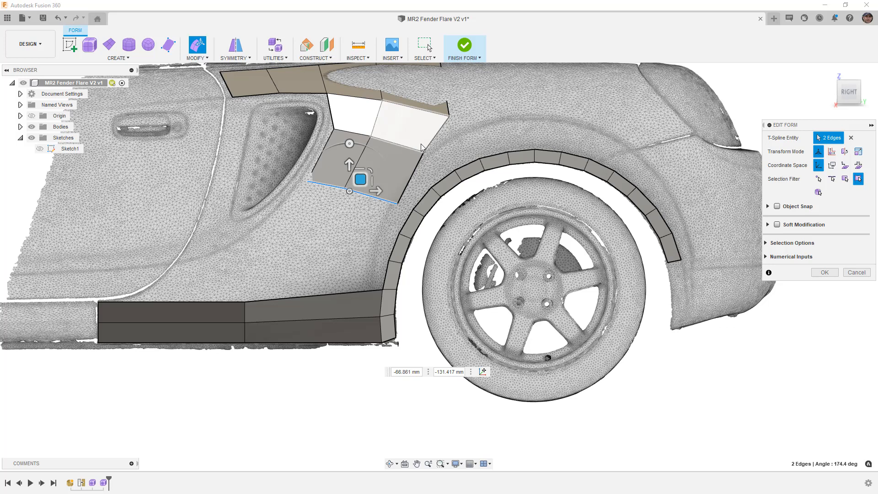
Step: Undo the last move of the two extruded lower edges, and extrude them about 205 mm downward and 136 mm forward
{"action": "left_click_drag", "start_coordinate": [360, 180], "coordinate": [346, 201]}
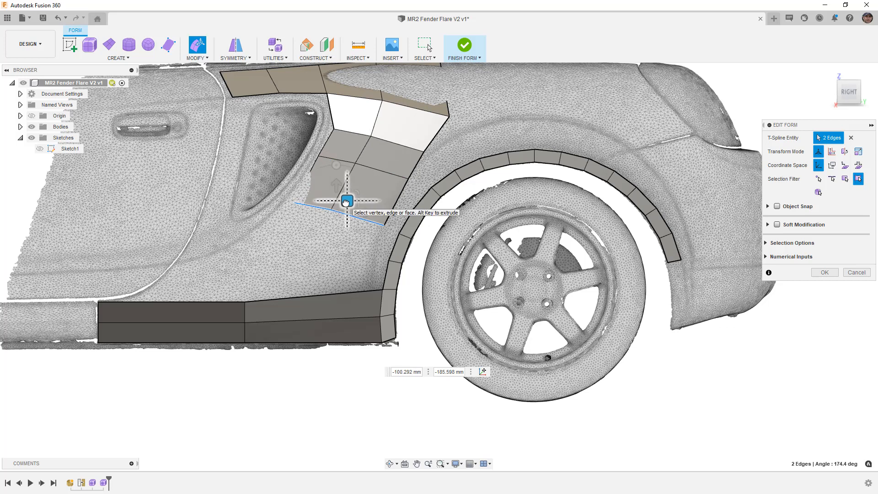
{"action": "key", "text": "ctrl+z"}
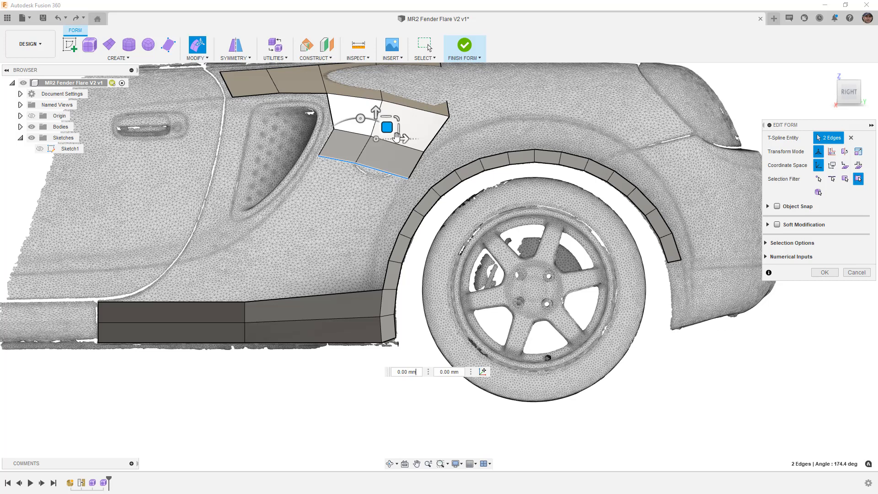
{"action": "left_click_drag", "start_coordinate": [387, 128], "coordinate": [330, 211]}
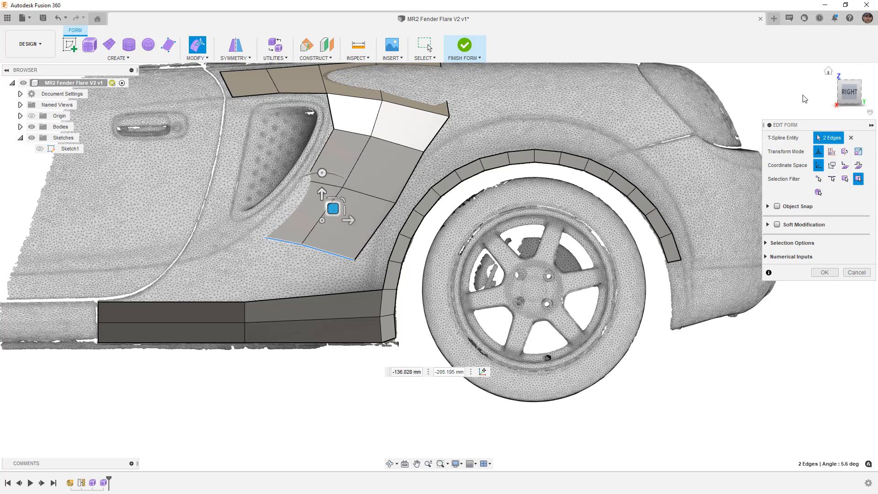
Step: In the front view, move the two extruded lower edges about 5 mm outward from the scanned body
{"action": "left_click", "coordinate": [830, 96]}
{"action": "scroll", "coordinate": [402, 230], "scroll_direction": "up", "scroll_amount": 5}
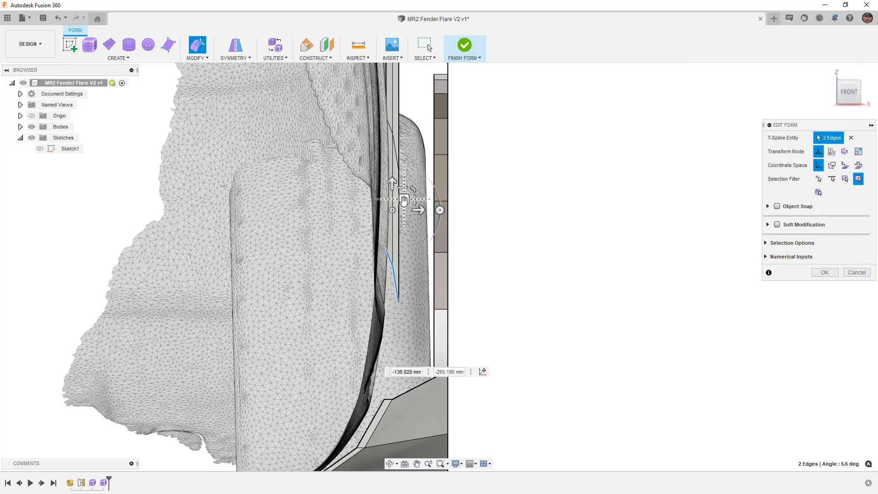
{"action": "left_click_drag", "start_coordinate": [405, 198], "coordinate": [408, 199]}
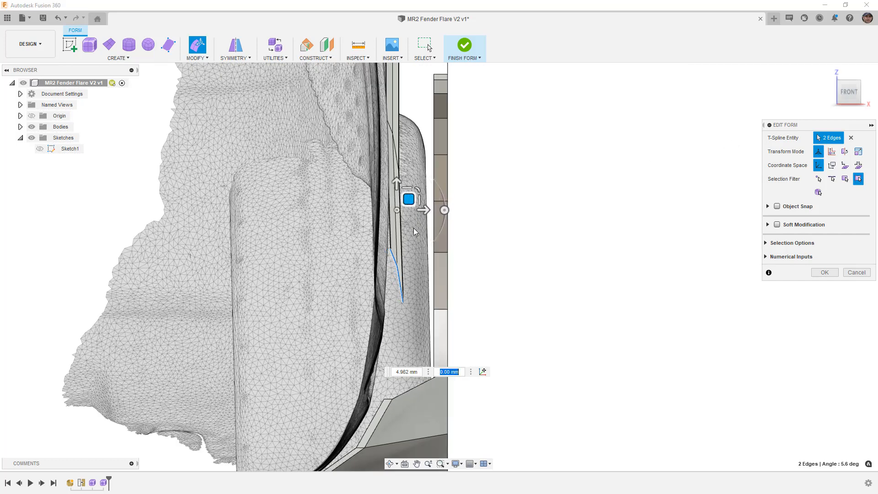
Step: Move the middle and rear vertices of the lower edges inward toward the body, shifting the rear one about 7.8 mm
{"action": "scroll", "coordinate": [413, 227], "scroll_direction": "up", "scroll_amount": 3}
{"action": "left_click", "coordinate": [405, 255]}
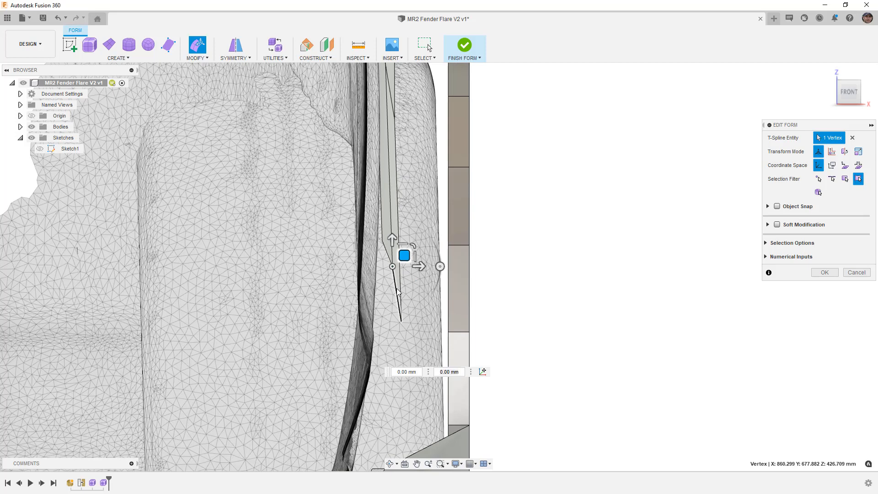
{"action": "left_click", "coordinate": [400, 284]}
{"action": "left_click_drag", "start_coordinate": [407, 284], "coordinate": [399, 284]}
{"action": "left_click", "coordinate": [404, 314]}
{"action": "left_click_drag", "start_coordinate": [403, 314], "coordinate": [392, 315]}
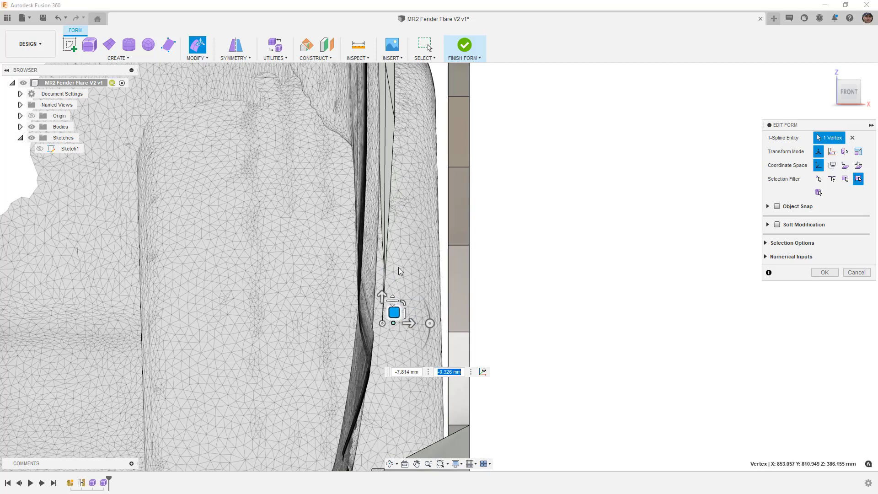
Step: In the right view, move the rear vertex of the lower edges about 61 mm rearward, close to the wheel arch strip
{"action": "scroll", "coordinate": [403, 239], "scroll_direction": "down", "scroll_amount": 4}
{"action": "middle_click_drag", "start_coordinate": [492, 237], "coordinate": [448, 238], "text": "shift"}
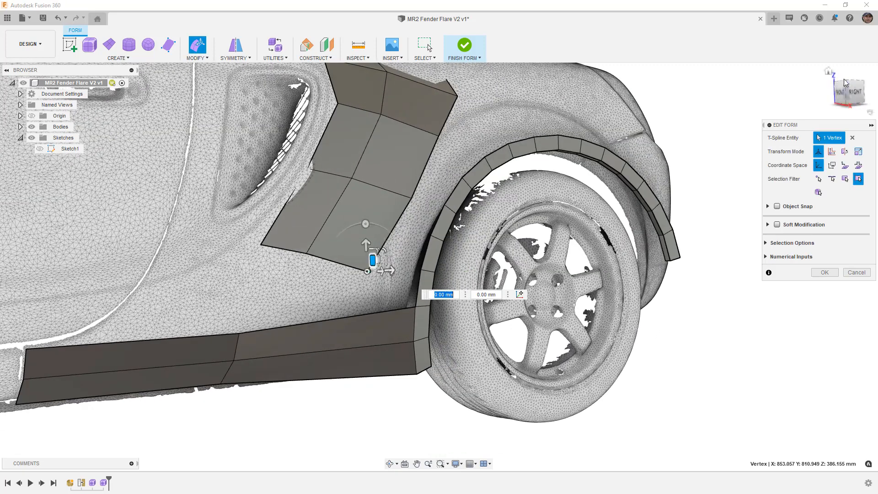
{"action": "left_click", "coordinate": [856, 93]}
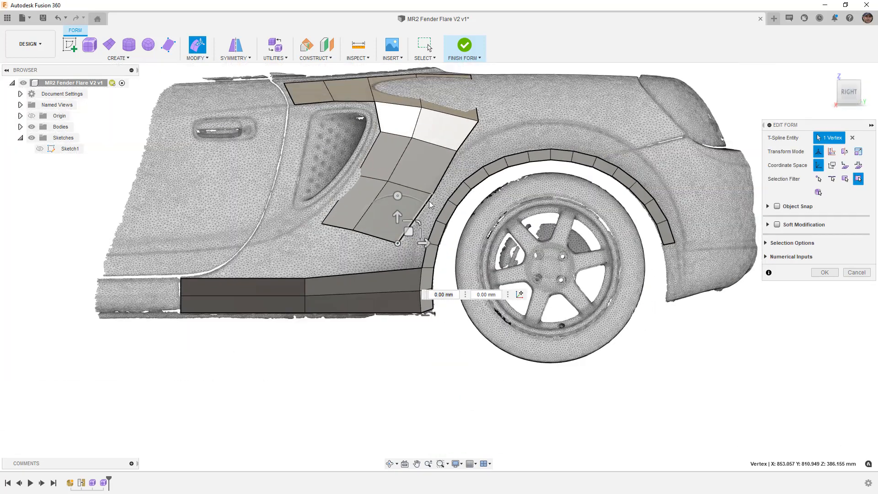
{"action": "middle_click_drag", "start_coordinate": [397, 224], "coordinate": [451, 231]}
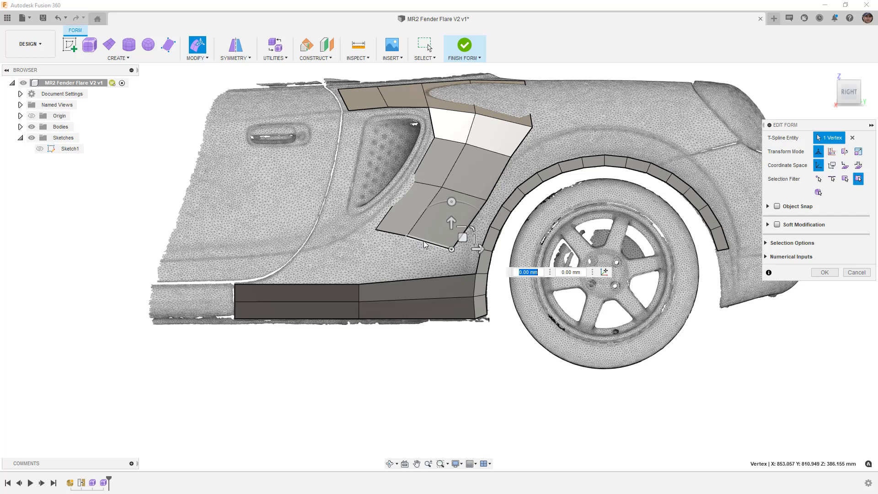
{"action": "double_click", "coordinate": [398, 234]}
{"action": "scroll", "coordinate": [435, 240], "scroll_direction": "up", "scroll_amount": 3}
{"action": "left_click_drag", "start_coordinate": [416, 214], "coordinate": [490, 237]}
{"action": "left_click", "coordinate": [457, 240]}
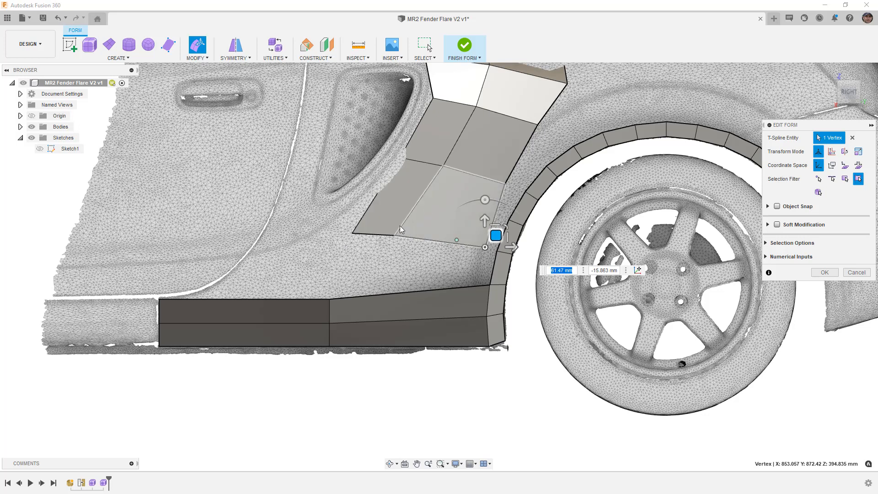
Step: Try to extrude the two lower edges forward toward the door gap, rotating their end by -20 degrees
{"action": "left_click", "coordinate": [393, 235]}
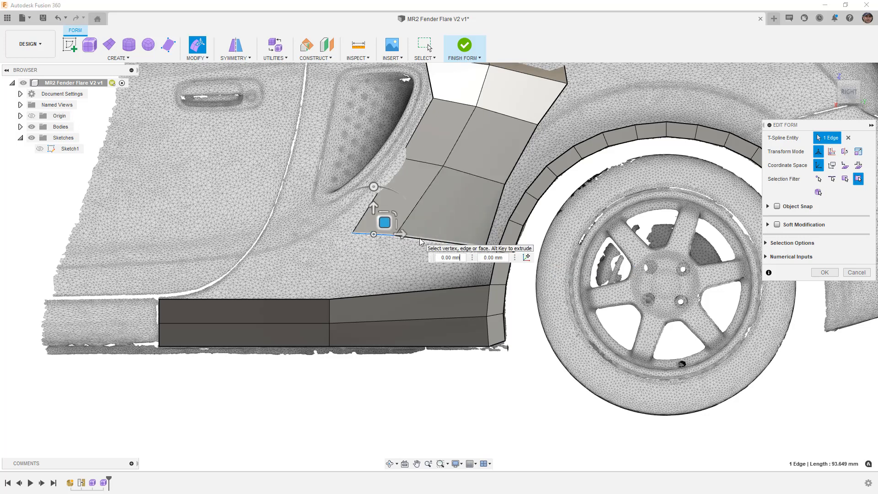
{"action": "left_click", "coordinate": [420, 239], "text": "shift"}
{"action": "left_click_drag", "start_coordinate": [422, 226], "coordinate": [317, 249]}
{"action": "left_click_drag", "start_coordinate": [312, 213], "coordinate": [275, 230]}
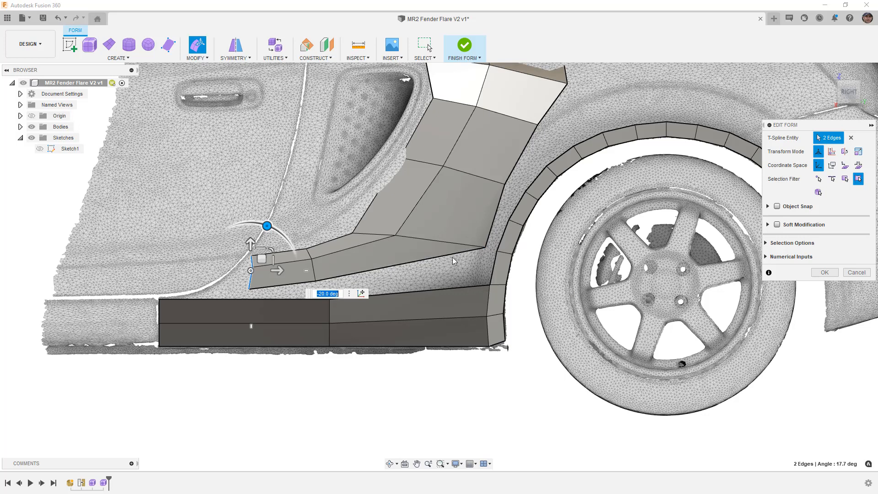
Step: Undo the forward extrusion of the two lower edges, and try extruding them about 79 mm downward instead
{"action": "key", "text": "ctrl+z"}
{"action": "key", "text": "ctrl+z"}
{"action": "key", "text": "ctrl+z"}
{"action": "key", "text": "ctrl+z"}
{"action": "key", "text": "ctrl+z"}
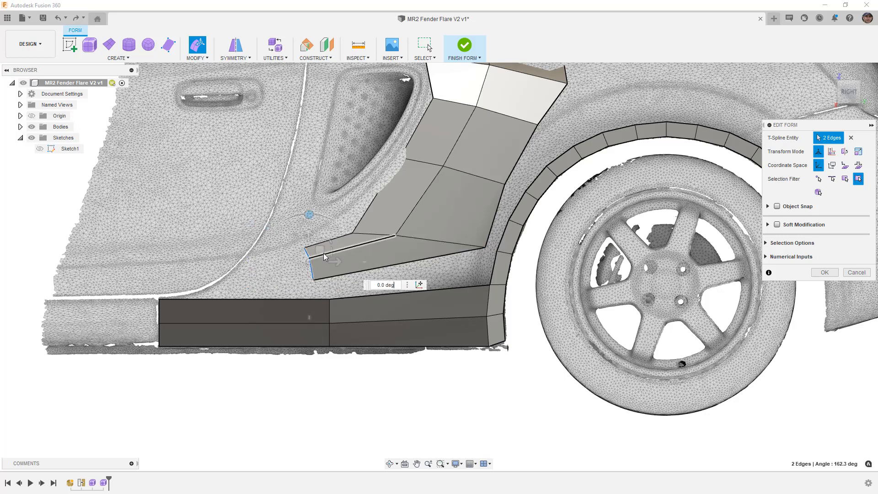
{"action": "key", "text": "ctrl+z"}
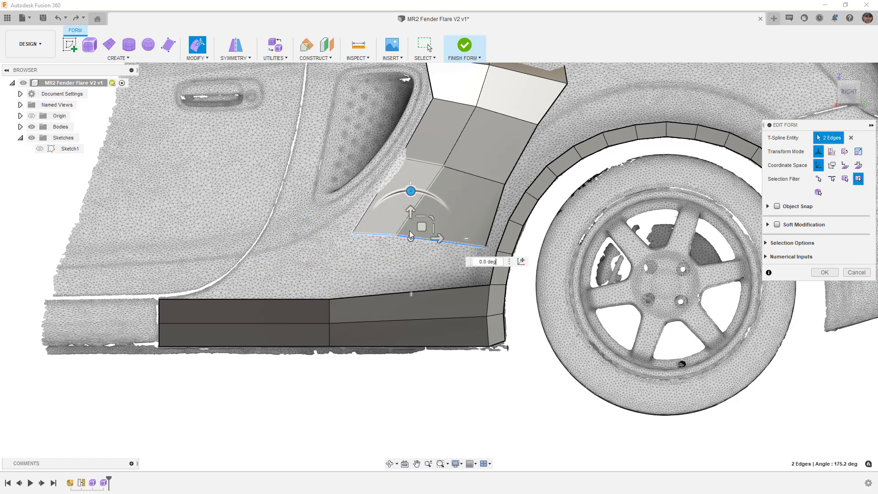
{"action": "left_click_drag", "start_coordinate": [413, 230], "coordinate": [423, 266], "text": "alt"}
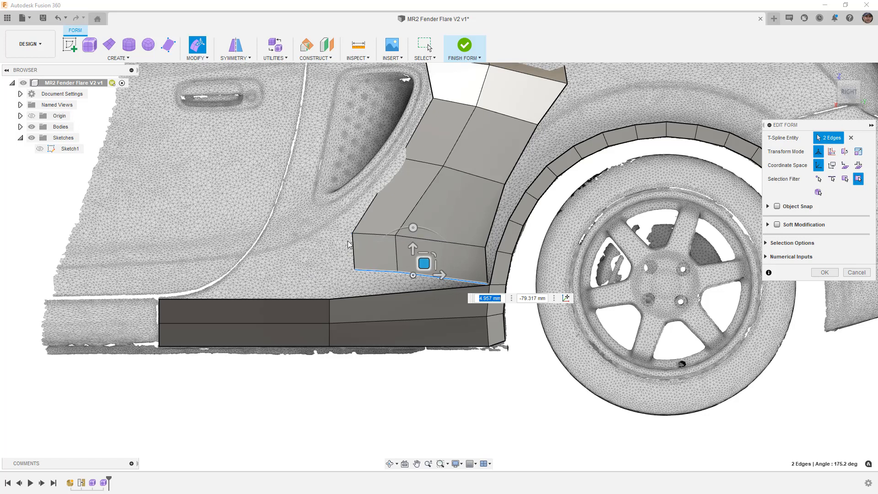
{"action": "key", "text": "ctrl+z"}
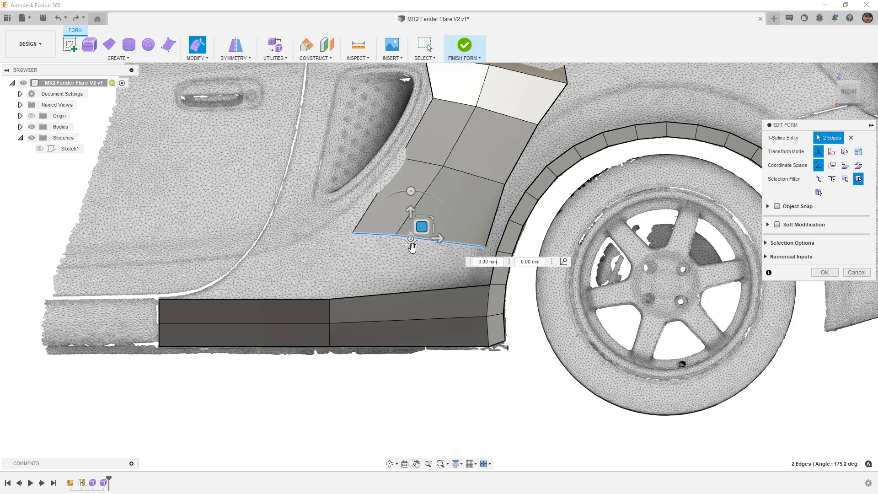
Step: Try again to extrude the two lower edges forward in two stages, rotating the end edges to follow the door gap
{"action": "left_click_drag", "start_coordinate": [418, 237], "coordinate": [329, 243]}
{"action": "left_click_drag", "start_coordinate": [337, 207], "coordinate": [379, 251]}
{"action": "left_click_drag", "start_coordinate": [330, 232], "coordinate": [254, 259]}
{"action": "left_click_drag", "start_coordinate": [247, 222], "coordinate": [269, 228]}
{"action": "left_click_drag", "start_coordinate": [258, 259], "coordinate": [251, 261]}
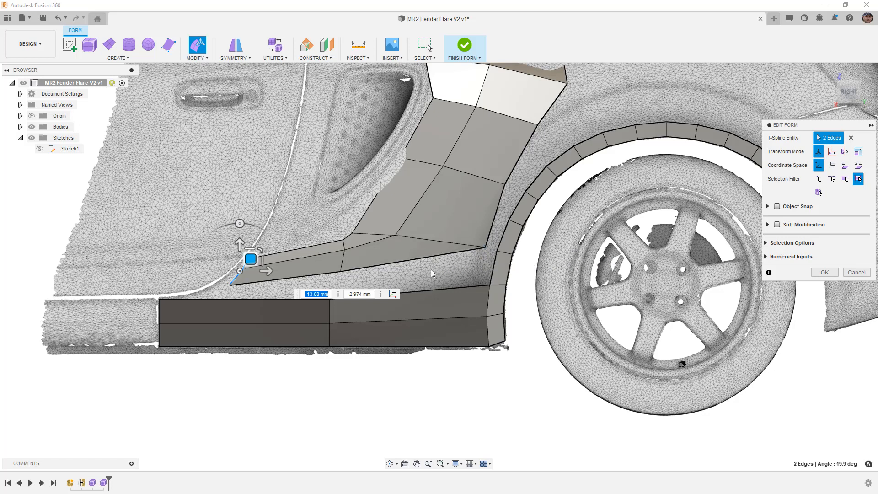
{"action": "scroll", "coordinate": [444, 260], "scroll_direction": "down", "scroll_amount": 3}
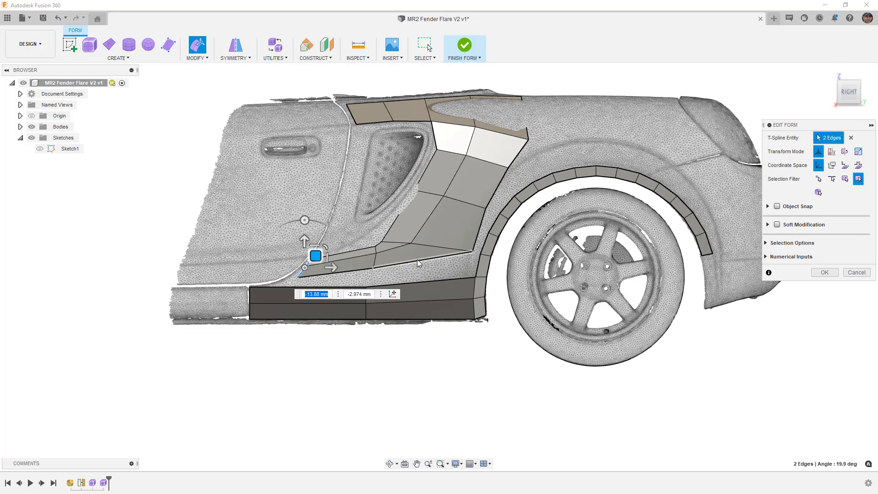
{"action": "scroll", "coordinate": [411, 257], "scroll_direction": "up", "scroll_amount": 3}
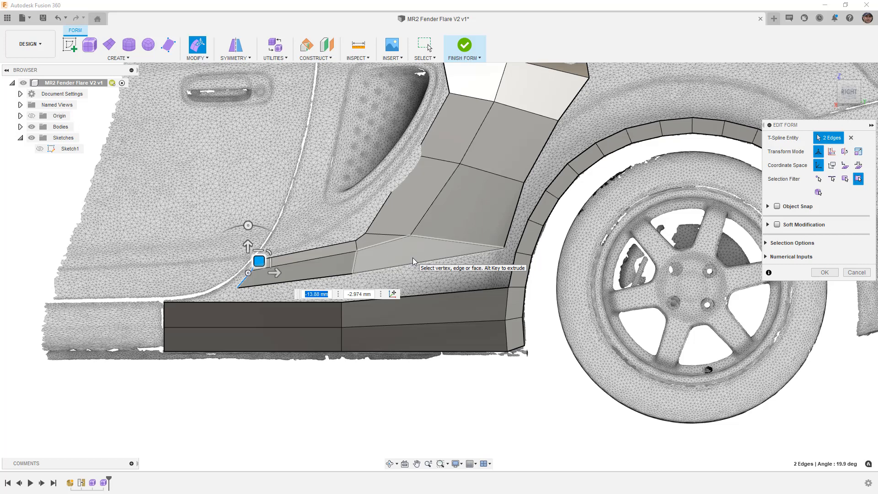
Step: Undo the two-stage forward extrusion and rotations, back to the two lower edges beneath the side vent
{"action": "key", "text": "ctrl+z"}
{"action": "key", "text": "ctrl+z"}
{"action": "key", "text": "ctrl+z"}
{"action": "key", "text": "ctrl+z"}
{"action": "key", "text": "ctrl+z"}
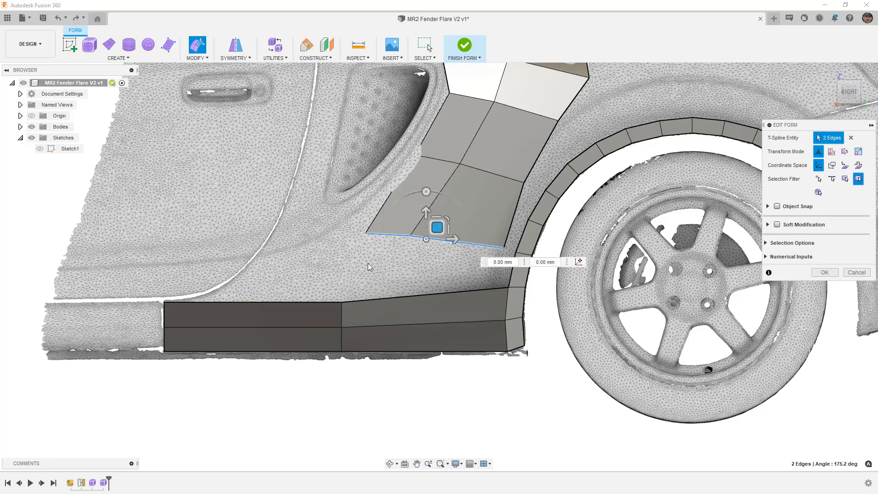
Step: Extrude the two lower edges down to just above the sill extension, and rotate them 5 degrees to follow its top edge
{"action": "left_click_drag", "start_coordinate": [437, 227], "coordinate": [443, 304], "text": "alt"}
{"action": "left_click_drag", "start_coordinate": [431, 229], "coordinate": [425, 230]}
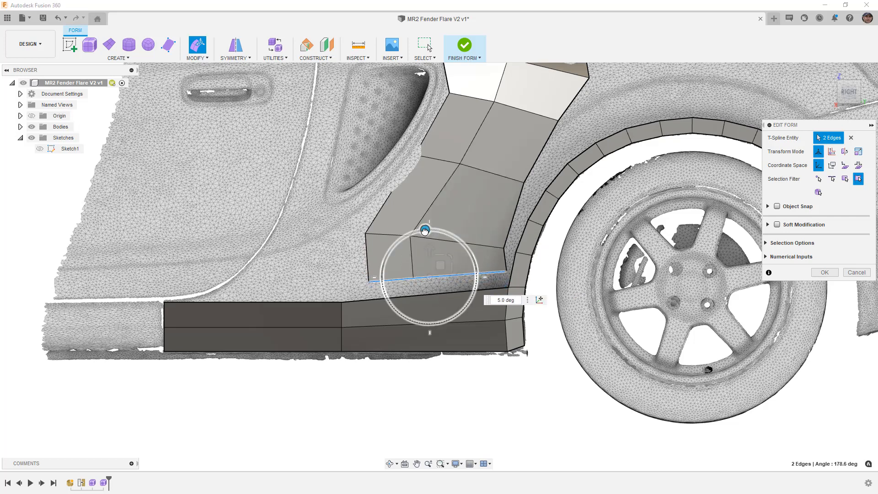
{"action": "left_click_drag", "start_coordinate": [440, 265], "coordinate": [424, 281]}
Step: Extrude the front edge of the new faces about 317 mm forward, and slant it with its upper vertex along the door gap
{"action": "left_click", "coordinate": [363, 243]}
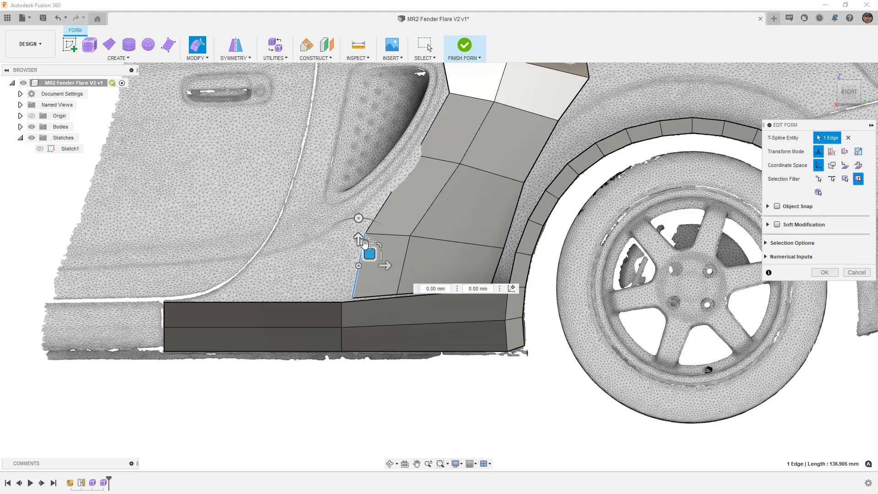
{"action": "left_click_drag", "start_coordinate": [370, 254], "coordinate": [218, 251]}
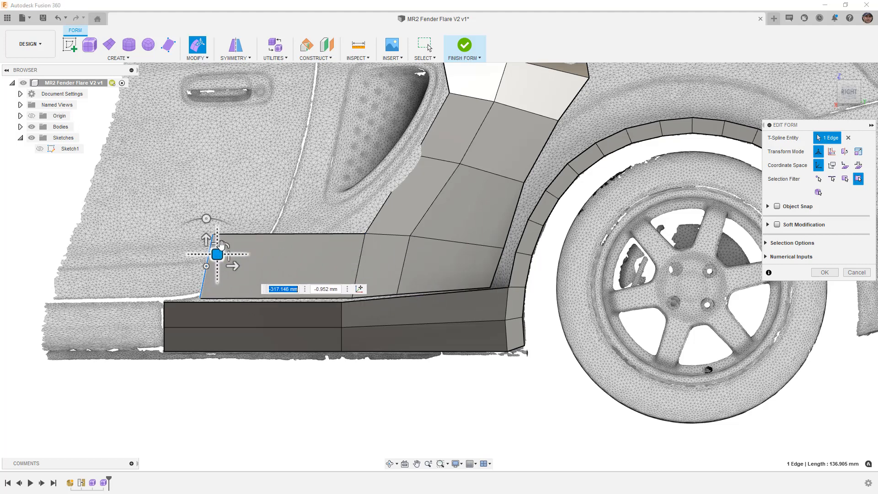
{"action": "left_click", "coordinate": [206, 219]}
{"action": "left_click_drag", "start_coordinate": [206, 220], "coordinate": [267, 247]}
{"action": "left_click", "coordinate": [274, 255]}
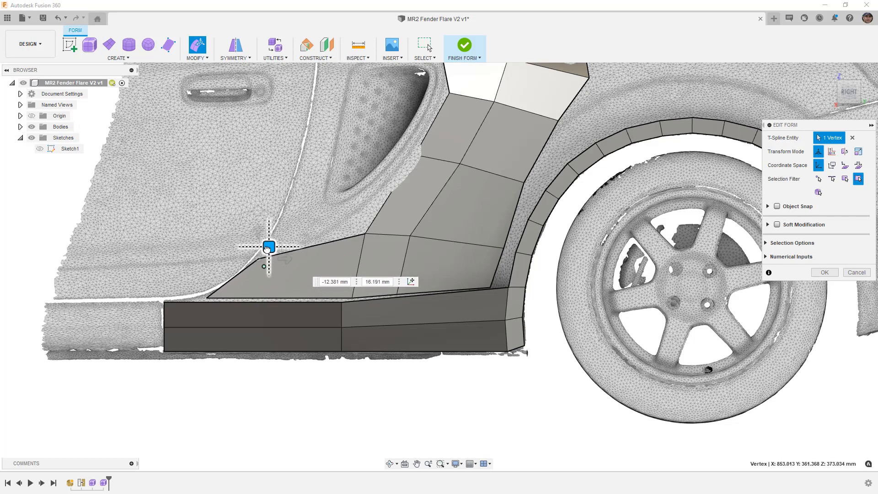
Step: Lower the front vertex above the sill faces, move the middle one about 30 mm down and 9.5 mm forward, and the rear one 19 mm forward
{"action": "left_click", "coordinate": [366, 233]}
{"action": "left_click_drag", "start_coordinate": [365, 234], "coordinate": [415, 242]}
{"action": "left_click", "coordinate": [410, 236]}
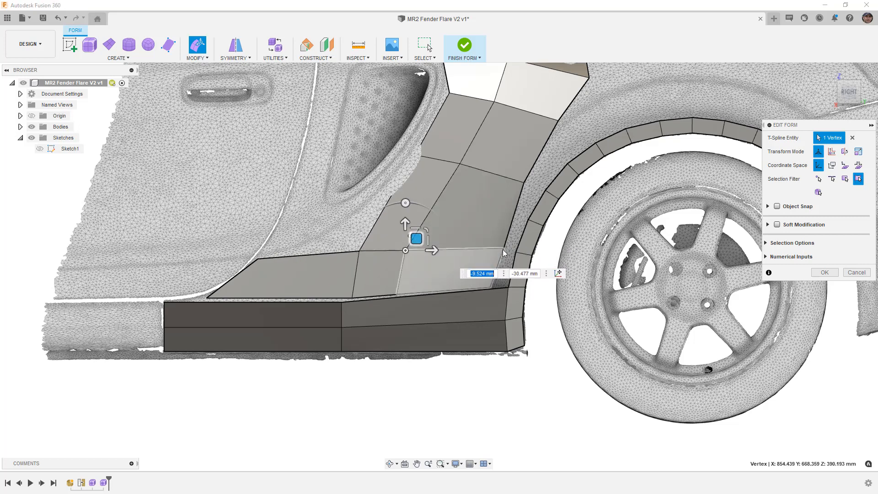
{"action": "left_click", "coordinate": [513, 238]}
{"action": "mouse_move", "coordinate": [506, 247]}
{"action": "left_mouse_down"}
{"action": "mouse_move", "coordinate": [513, 241]}
{"action": "mouse_move", "coordinate": [505, 236]}
{"action": "left_mouse_up"}
Step: Select the two lower rear edges beside the wheel arch strip and move them outward and up in the front view
{"action": "scroll", "coordinate": [405, 276], "scroll_direction": "down", "scroll_amount": 3}
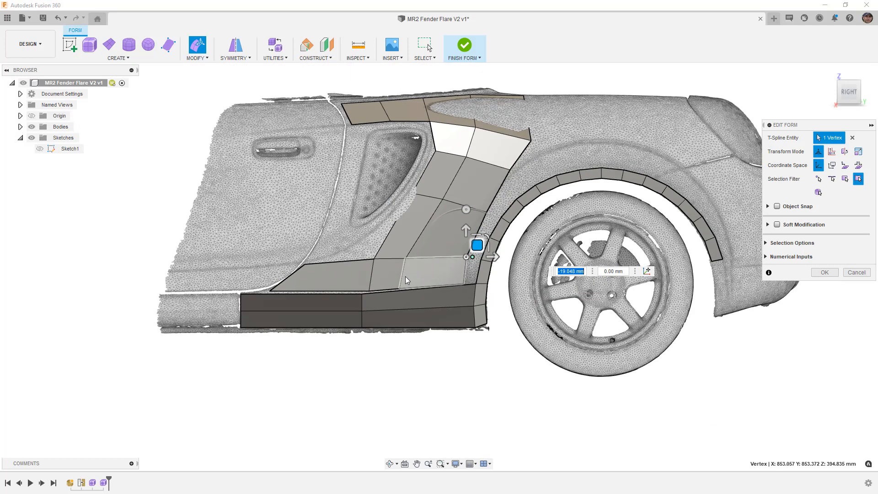
{"action": "scroll", "coordinate": [405, 276], "scroll_direction": "down", "scroll_amount": 2}
{"action": "middle_click_drag", "start_coordinate": [455, 164], "coordinate": [563, 215], "text": "shift"}
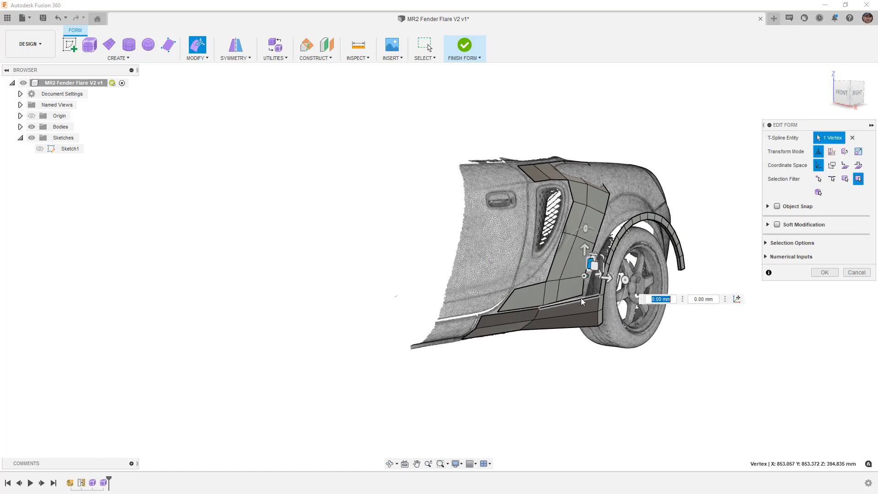
{"action": "scroll", "coordinate": [582, 304], "scroll_direction": "up", "scroll_amount": 4}
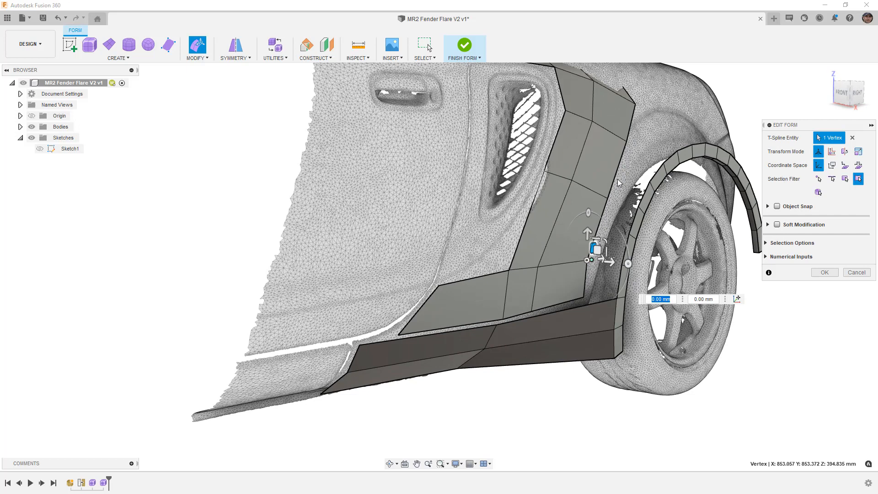
{"action": "left_click", "coordinate": [585, 282]}
{"action": "left_click", "coordinate": [599, 226], "text": "shift"}
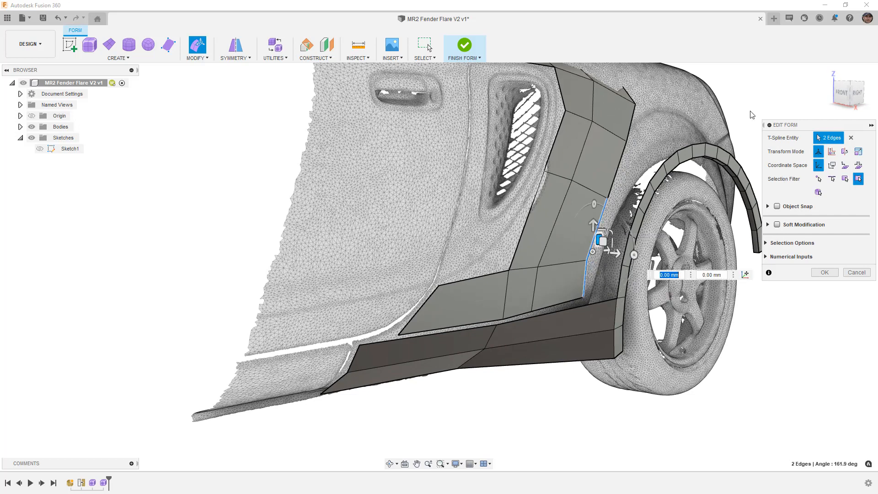
{"action": "left_click", "coordinate": [841, 93]}
{"action": "mouse_move", "coordinate": [501, 260]}
{"action": "left_mouse_down"}
{"action": "mouse_move", "coordinate": [511, 260]}
{"action": "mouse_move", "coordinate": [507, 249]}
{"action": "mouse_move", "coordinate": [474, 253]}
{"action": "mouse_move", "coordinate": [508, 245]}
{"action": "left_mouse_up"}
Step: Extrude the rear edges of the shoulder strip and upper side panel rearward above the wheel arch, aligned vertically and scaled to 0.885 in height
{"action": "middle_click_drag", "start_coordinate": [633, 227], "coordinate": [516, 197], "text": "shift"}
{"action": "left_click", "coordinate": [854, 93]}
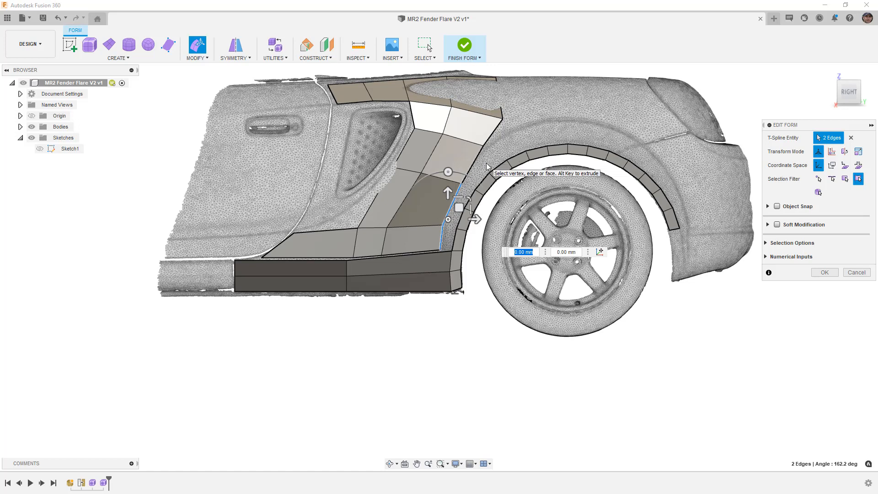
{"action": "scroll", "coordinate": [485, 162], "scroll_direction": "up", "scroll_amount": 2}
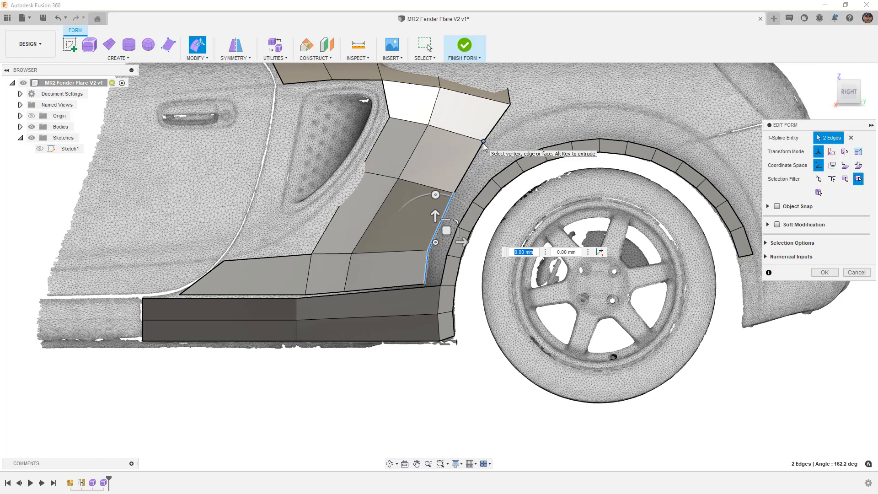
{"action": "left_click", "coordinate": [484, 145]}
{"action": "scroll", "coordinate": [484, 146], "scroll_direction": "down", "scroll_amount": 2}
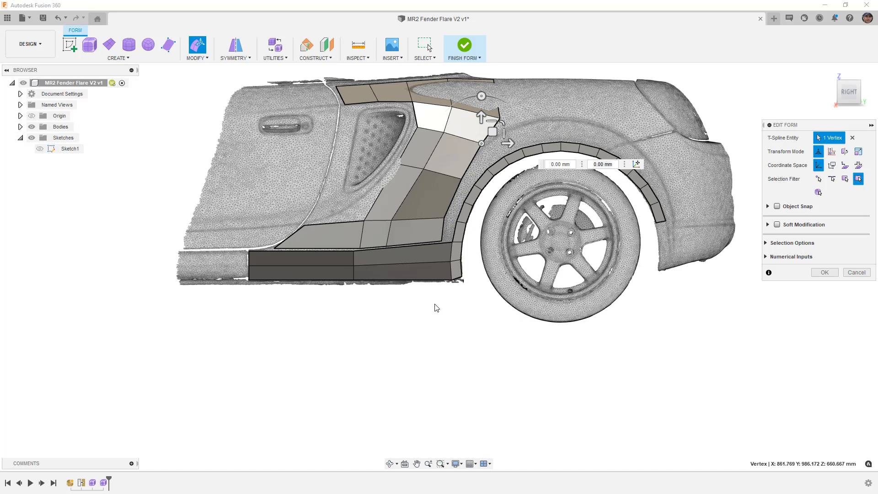
{"action": "middle_click_drag", "start_coordinate": [493, 198], "coordinate": [462, 261]}
{"action": "scroll", "coordinate": [462, 261], "scroll_direction": "down", "scroll_amount": 1}
{"action": "left_click", "coordinate": [498, 134]}
{"action": "scroll", "coordinate": [462, 203], "scroll_direction": "up", "scroll_amount": 2}
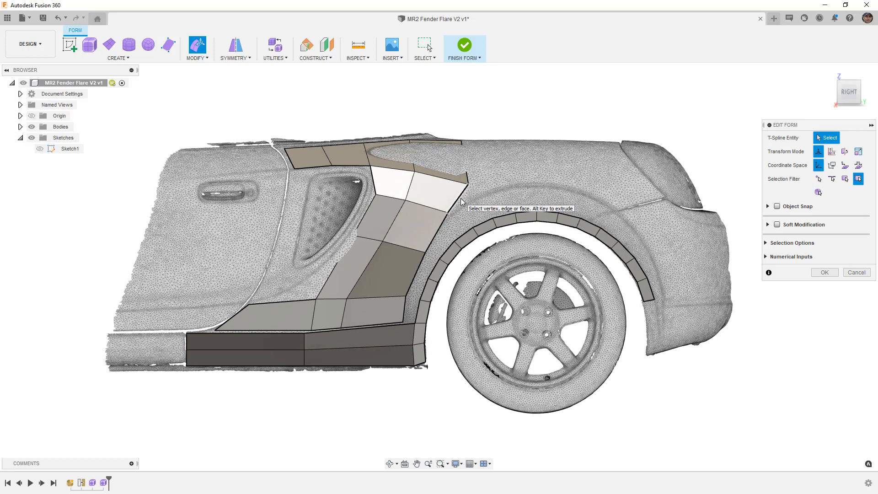
{"action": "left_click", "coordinate": [459, 202]}
{"action": "scroll", "coordinate": [453, 213], "scroll_direction": "up", "scroll_amount": 2}
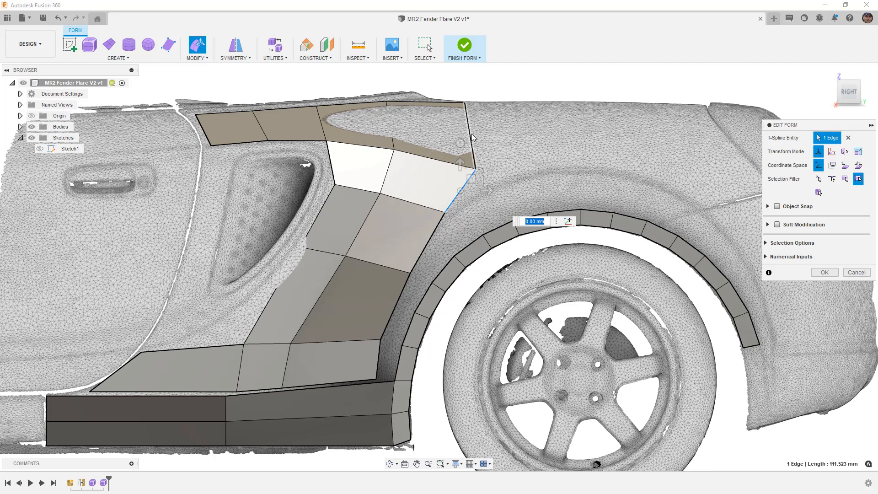
{"action": "left_click", "coordinate": [475, 165], "text": "shift"}
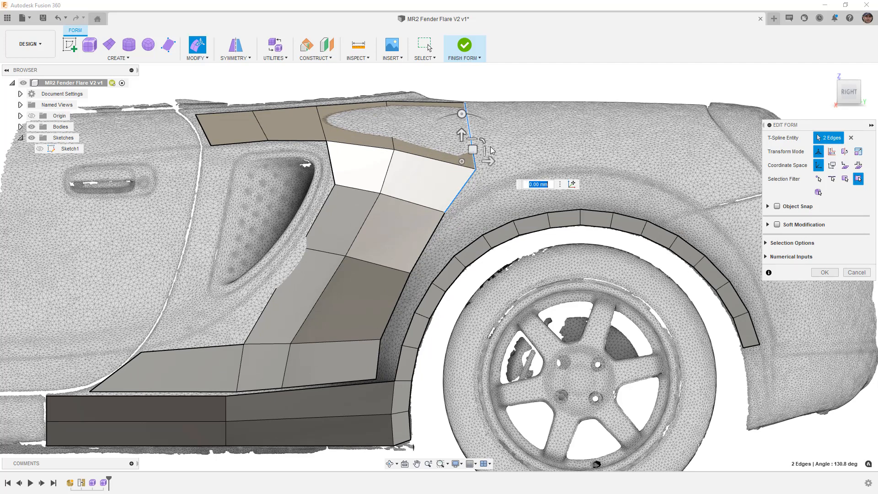
{"action": "left_click_drag", "start_coordinate": [485, 149], "coordinate": [530, 160]}
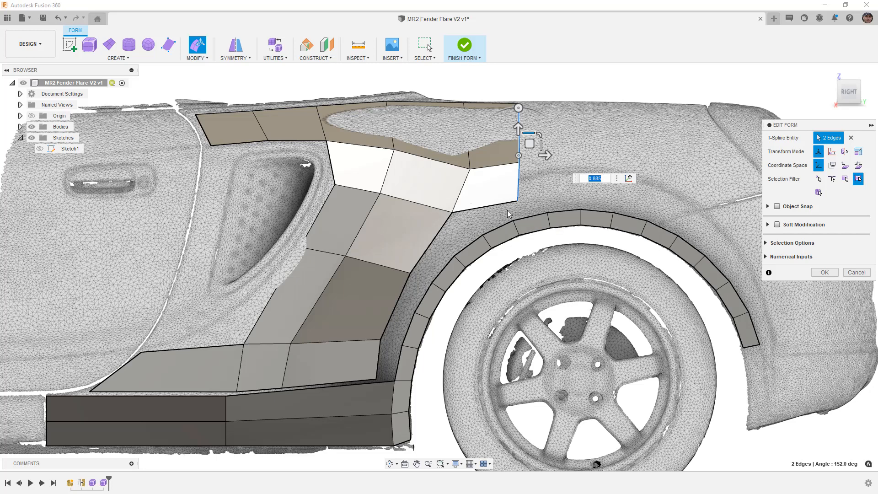
Step: Move the two edges joining the shoulder strip to the rear side panel faces outward in the back view
{"action": "scroll", "coordinate": [483, 177], "scroll_direction": "down", "scroll_amount": 1}
{"action": "scroll", "coordinate": [483, 178], "scroll_direction": "down", "scroll_amount": 2}
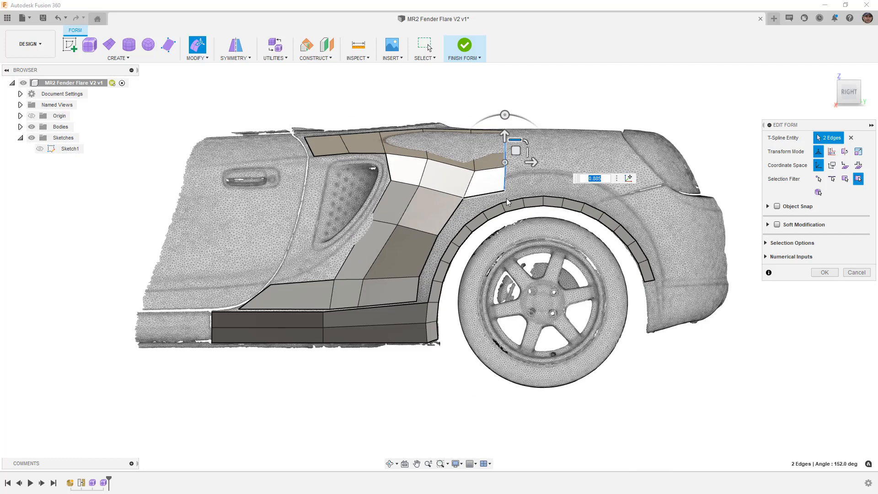
{"action": "left_click", "coordinate": [868, 94]}
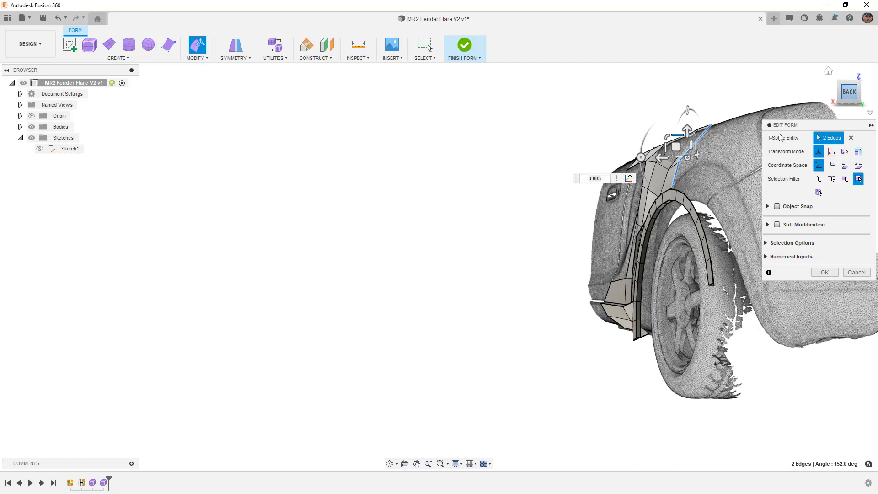
{"action": "scroll", "coordinate": [611, 161], "scroll_direction": "up", "scroll_amount": 3}
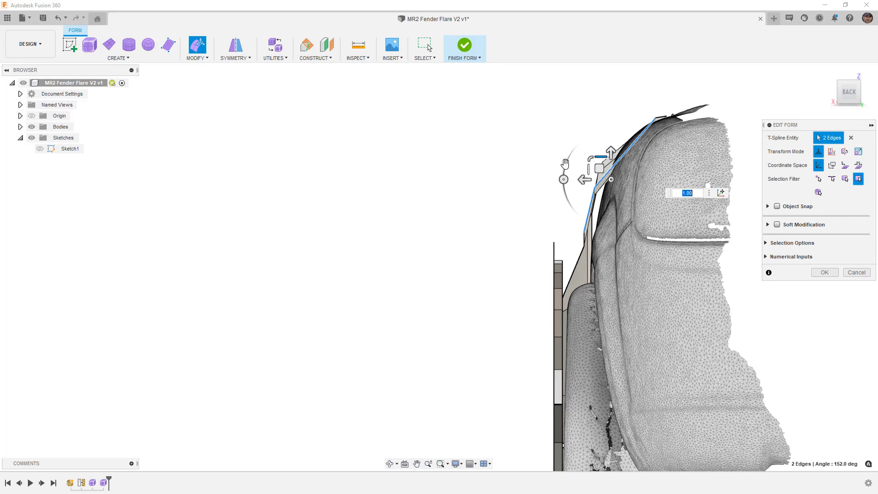
{"action": "middle_click_drag", "start_coordinate": [633, 177], "coordinate": [636, 182], "text": "shift"}
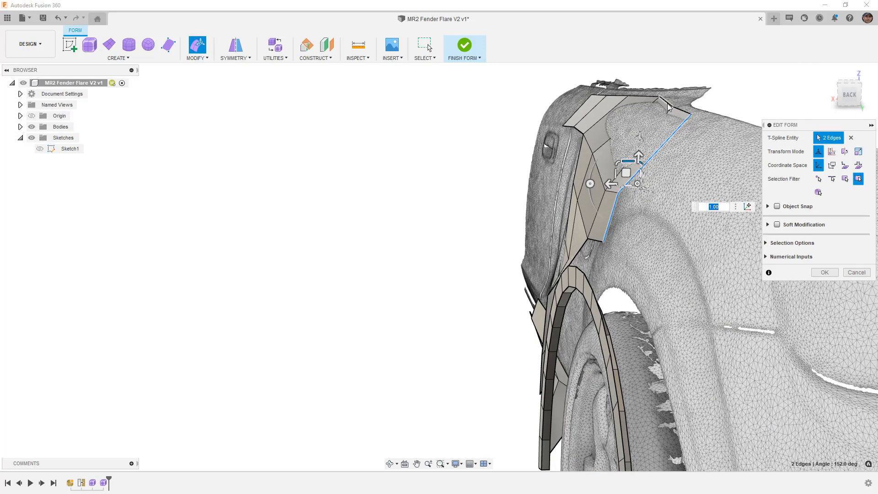
{"action": "left_click", "coordinate": [596, 164]}
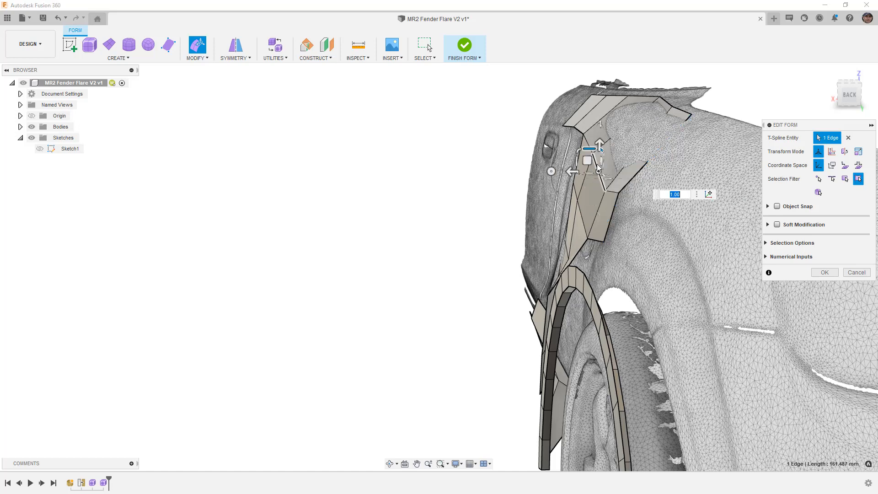
{"action": "left_click", "coordinate": [612, 191], "text": "shift"}
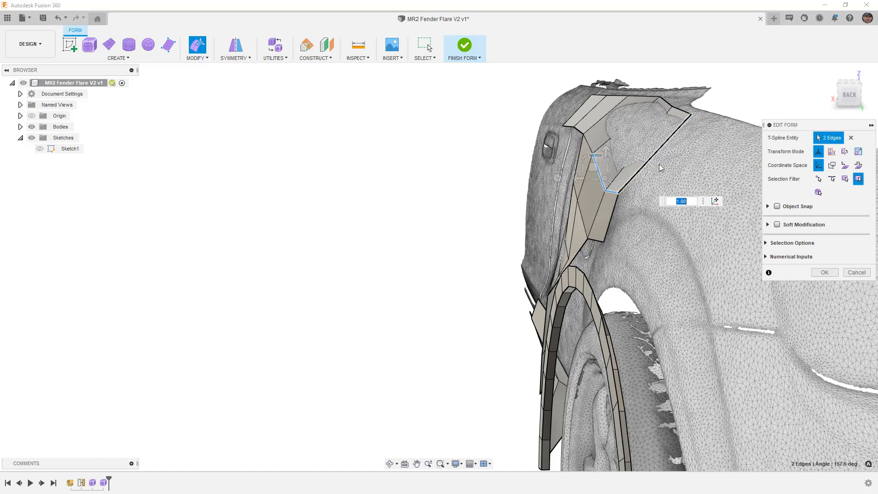
{"action": "left_click", "coordinate": [839, 104]}
{"action": "left_click_drag", "start_coordinate": [580, 155], "coordinate": [562, 158]}
{"action": "middle_click_drag", "start_coordinate": [575, 195], "coordinate": [600, 202], "text": "shift"}
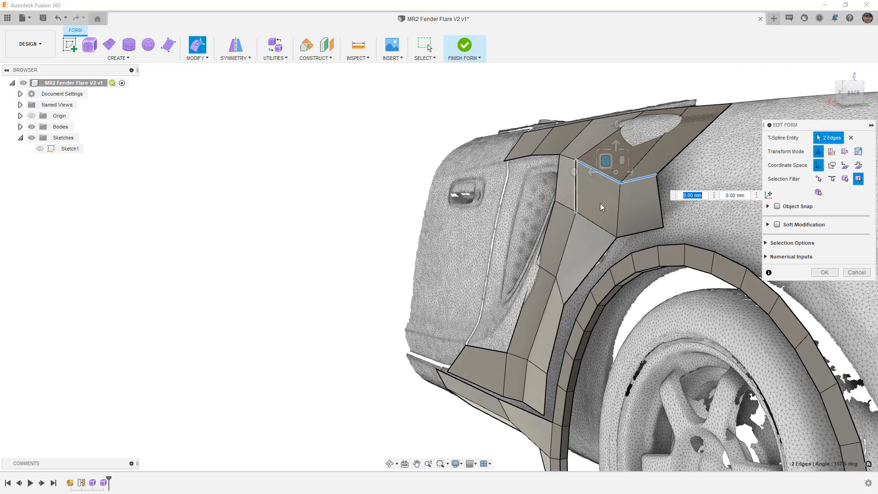
Step: Move the two lower edges of the upper side panel faces about 48 mm outward and 6.5 mm up
{"action": "left_click", "coordinate": [592, 221]}
{"action": "left_click", "coordinate": [630, 233], "text": "shift"}
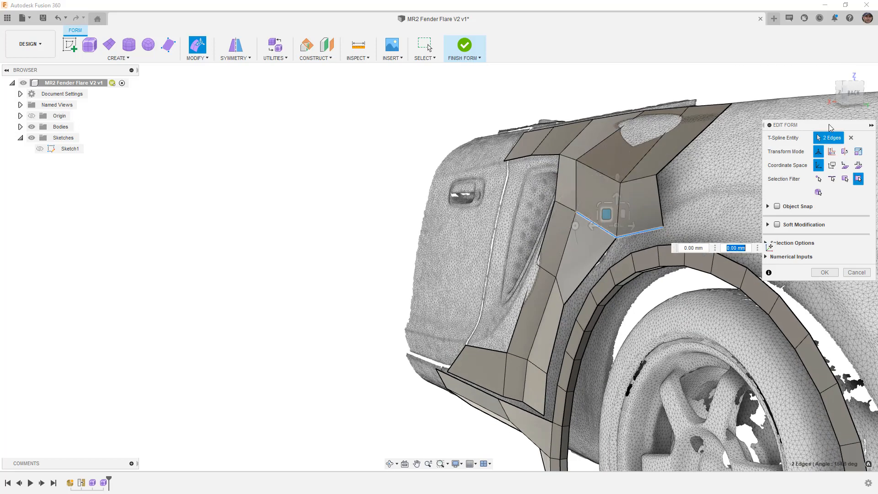
{"action": "left_click", "coordinate": [853, 92]}
{"action": "left_click_drag", "start_coordinate": [582, 210], "coordinate": [555, 209]}
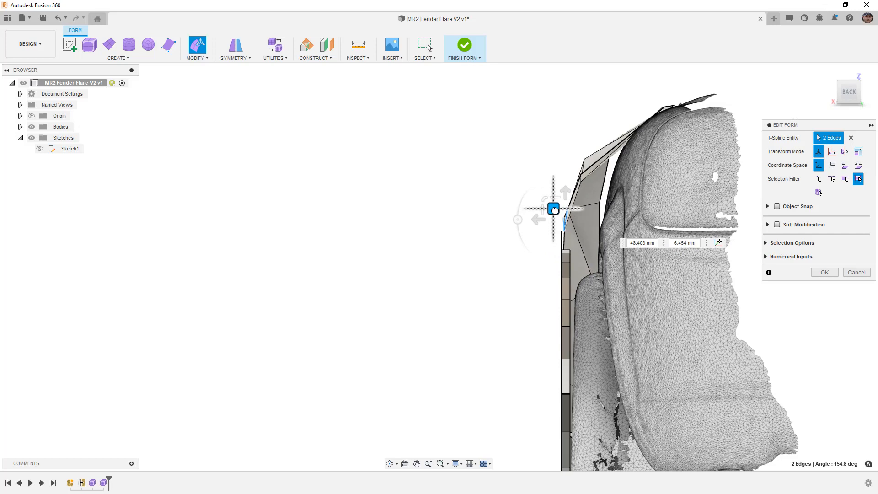
{"action": "scroll", "coordinate": [568, 167], "scroll_direction": "down", "scroll_amount": 2}
{"action": "left_click", "coordinate": [448, 204]}
Step: Raise the middle vertex on the seam below the shoulder strip about 45 mm, and the vertex ahead of it about 15 mm
{"action": "middle_click_drag", "start_coordinate": [436, 204], "coordinate": [517, 205], "text": "shift"}
{"action": "left_click", "coordinate": [852, 89]}
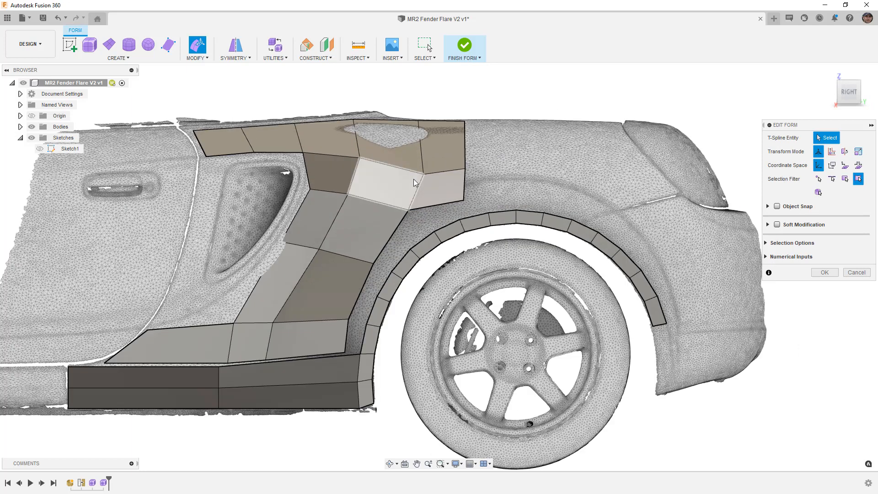
{"action": "left_click", "coordinate": [423, 176]}
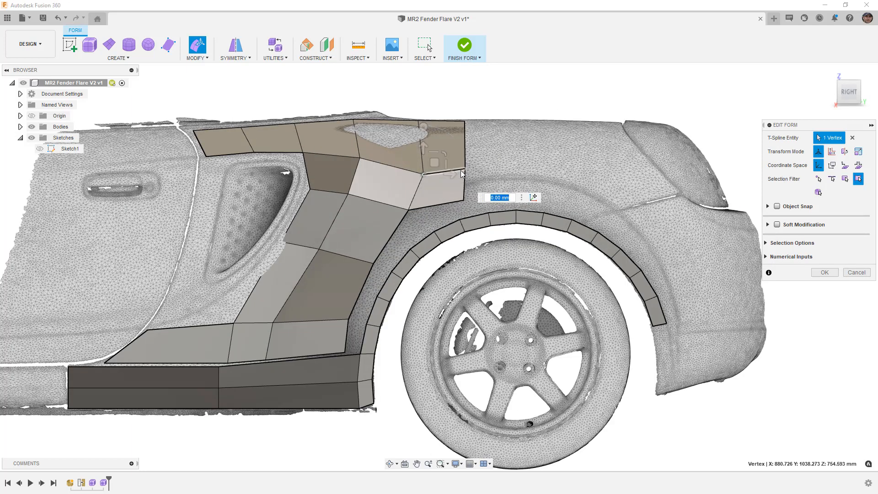
{"action": "left_click_drag", "start_coordinate": [435, 163], "coordinate": [434, 145]}
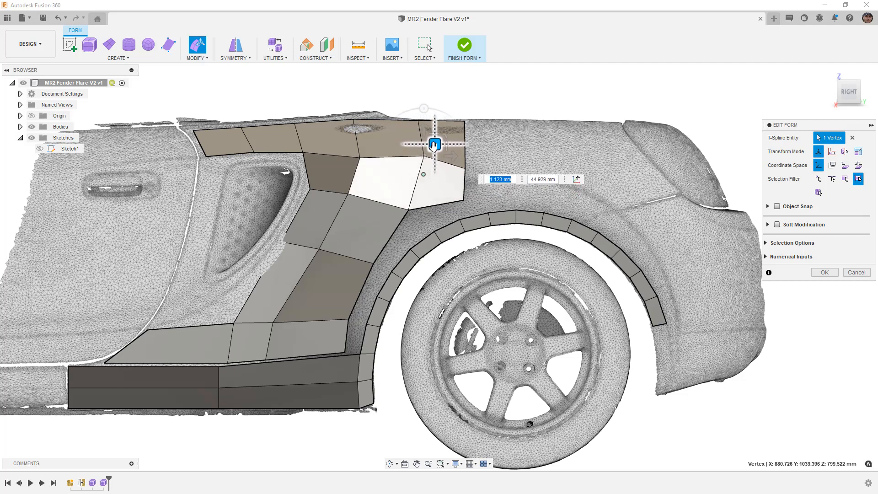
{"action": "left_click", "coordinate": [357, 158]}
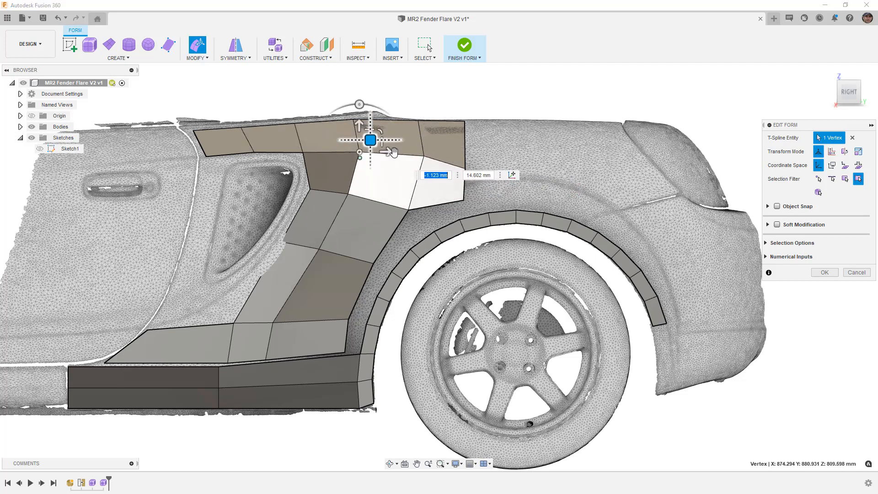
Step: Even out the seam below the shoulder strip, shifting the middle vertex about 22 mm forward, the front one 17 mm forward, and the end one slightly forward
{"action": "left_click", "coordinate": [424, 155]}
{"action": "mouse_move", "coordinate": [433, 144]}
{"action": "left_mouse_down"}
{"action": "mouse_move", "coordinate": [471, 155]}
{"action": "mouse_move", "coordinate": [478, 143]}
{"action": "mouse_move", "coordinate": [424, 142]}
{"action": "left_mouse_up"}
{"action": "left_click", "coordinate": [424, 153]}
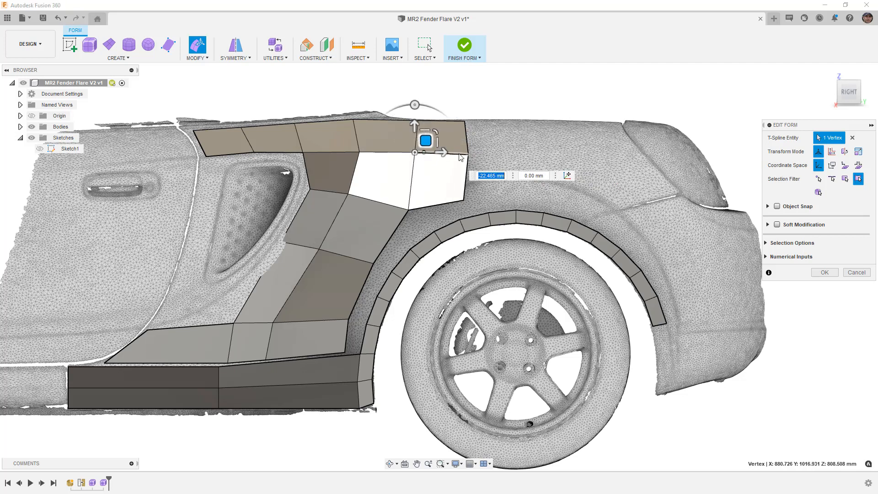
{"action": "left_click", "coordinate": [469, 154]}
{"action": "left_click_drag", "start_coordinate": [479, 143], "coordinate": [475, 146]}
{"action": "left_click", "coordinate": [359, 153]}
{"action": "left_click_drag", "start_coordinate": [367, 145], "coordinate": [365, 146]}
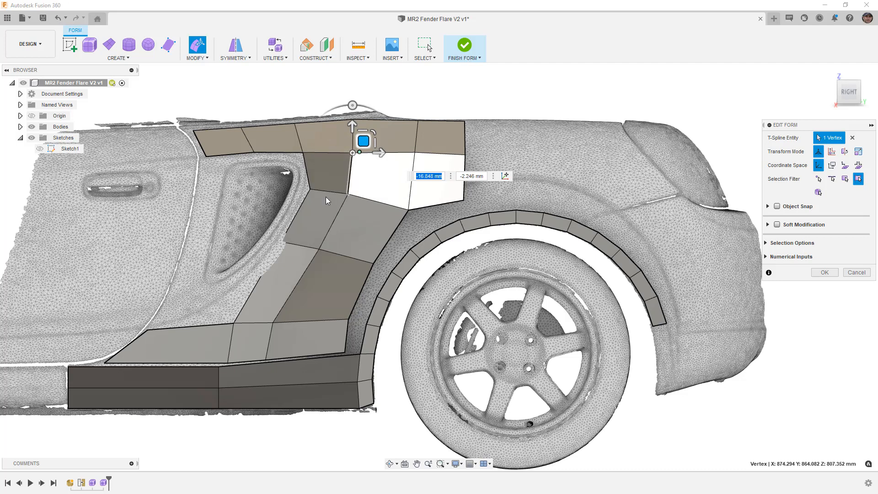
Step: Extrude the two rear edges of the shoulder and side faces about 176 mm rearward, and move them on to the tail light
{"action": "scroll", "coordinate": [330, 262], "scroll_direction": "down", "scroll_amount": 2}
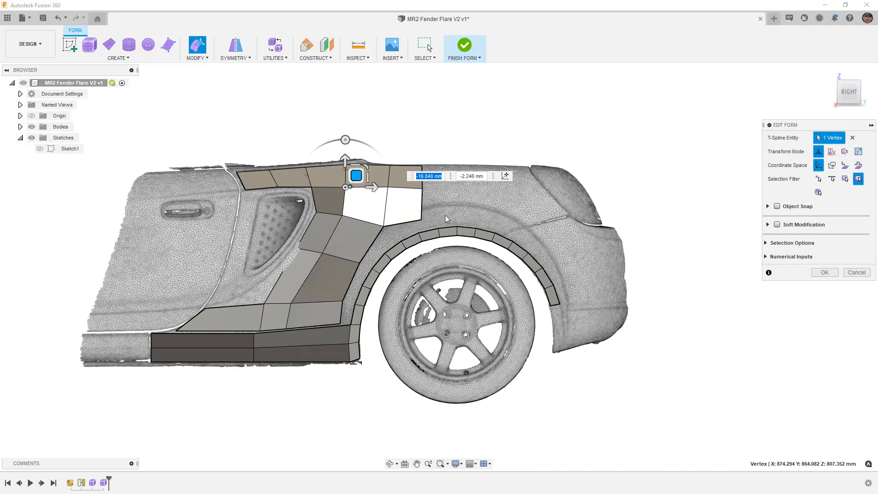
{"action": "left_click", "coordinate": [465, 132]}
{"action": "scroll", "coordinate": [397, 213], "scroll_direction": "up", "scroll_amount": 2}
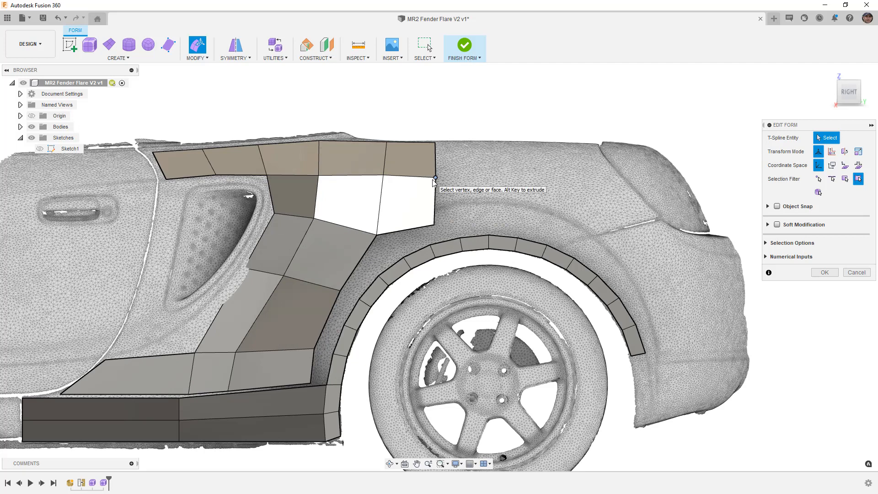
{"action": "scroll", "coordinate": [492, 166], "scroll_direction": "down", "scroll_amount": 2}
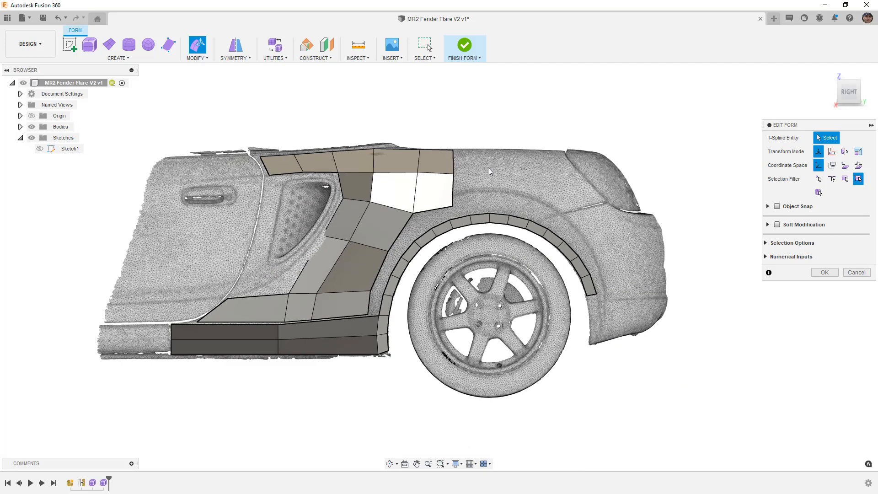
{"action": "scroll", "coordinate": [488, 168], "scroll_direction": "down", "scroll_amount": 2}
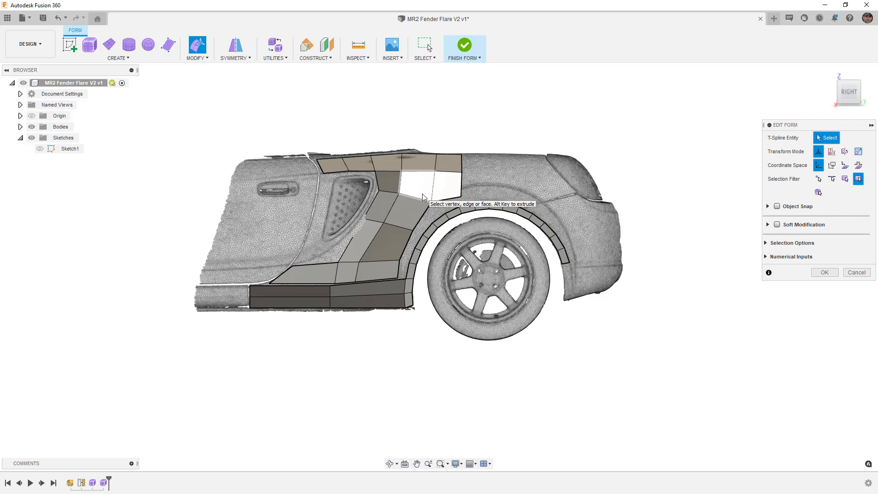
{"action": "scroll", "coordinate": [526, 208], "scroll_direction": "up", "scroll_amount": 2}
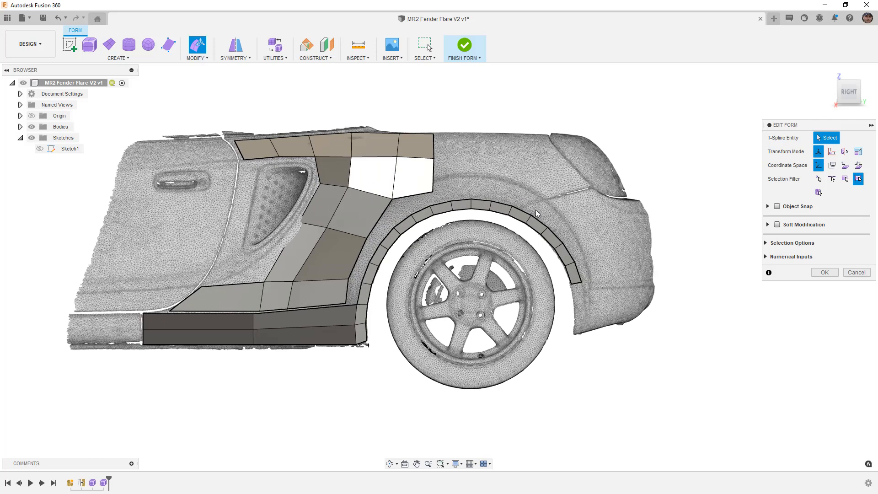
{"action": "left_click", "coordinate": [434, 148]}
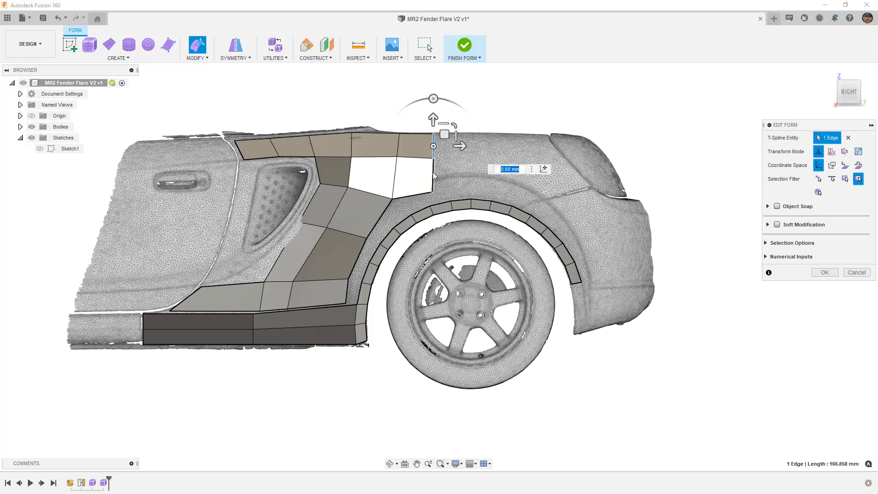
{"action": "left_click", "coordinate": [434, 176], "text": "shift"}
{"action": "left_click_drag", "start_coordinate": [444, 150], "coordinate": [497, 149]}
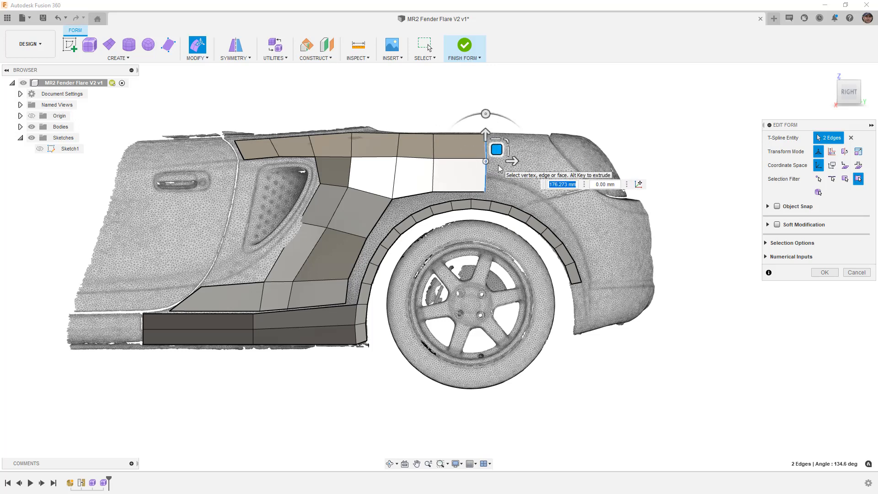
{"action": "scroll", "coordinate": [500, 165], "scroll_direction": "up", "scroll_amount": 3}
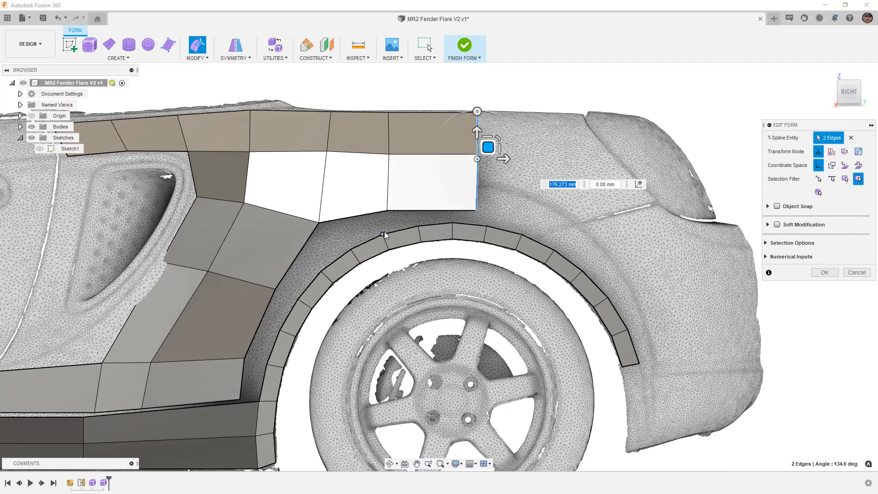
{"action": "left_click_drag", "start_coordinate": [486, 149], "coordinate": [594, 152]}
Step: Move the two rear end edges 25 mm inward in the top view, and the lower one 20 mm outward
{"action": "scroll", "coordinate": [503, 152], "scroll_direction": "down", "scroll_amount": 3}
{"action": "middle_click_drag", "start_coordinate": [503, 151], "coordinate": [536, 78], "text": "shift"}
{"action": "scroll", "coordinate": [536, 286], "scroll_direction": "up", "scroll_amount": 3}
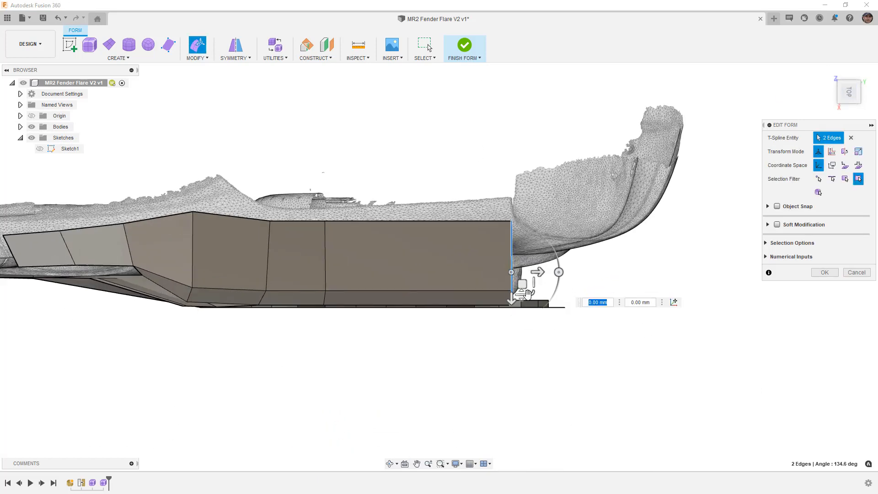
{"action": "left_click_drag", "start_coordinate": [512, 305], "coordinate": [512, 293]}
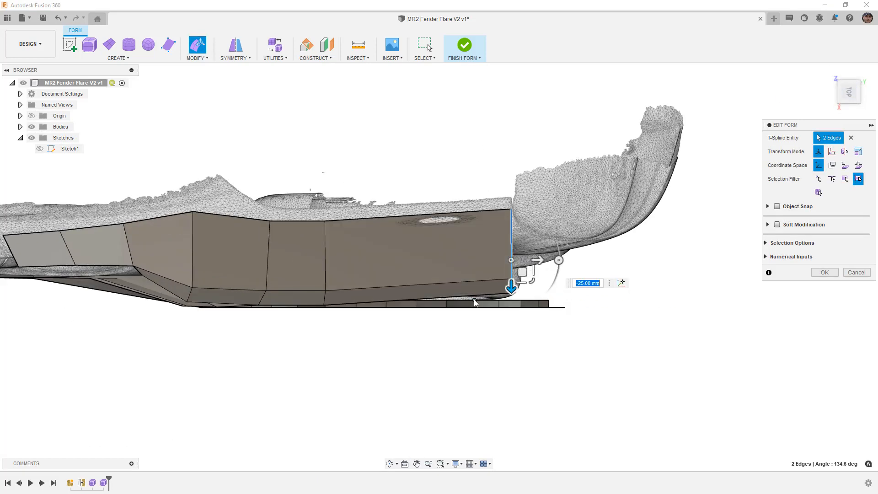
{"action": "scroll", "coordinate": [498, 279], "scroll_direction": "up", "scroll_amount": 2}
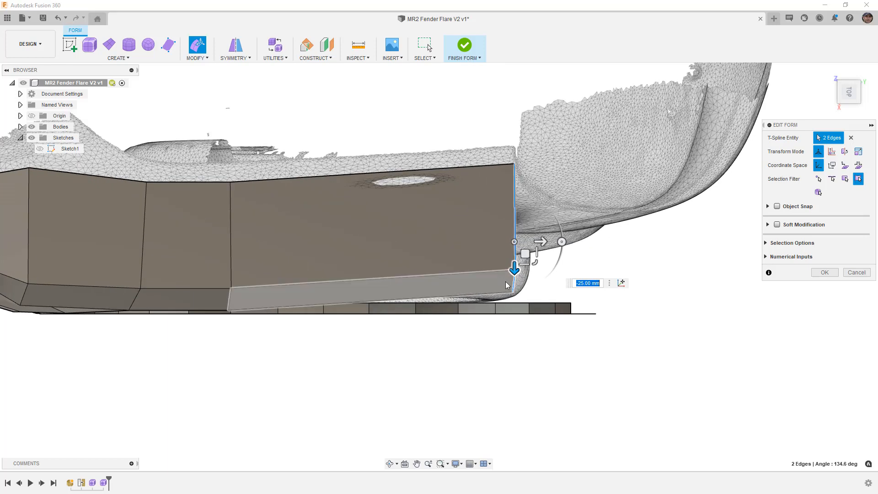
{"action": "left_click", "coordinate": [515, 284]}
{"action": "left_click_drag", "start_coordinate": [514, 307], "coordinate": [514, 329]}
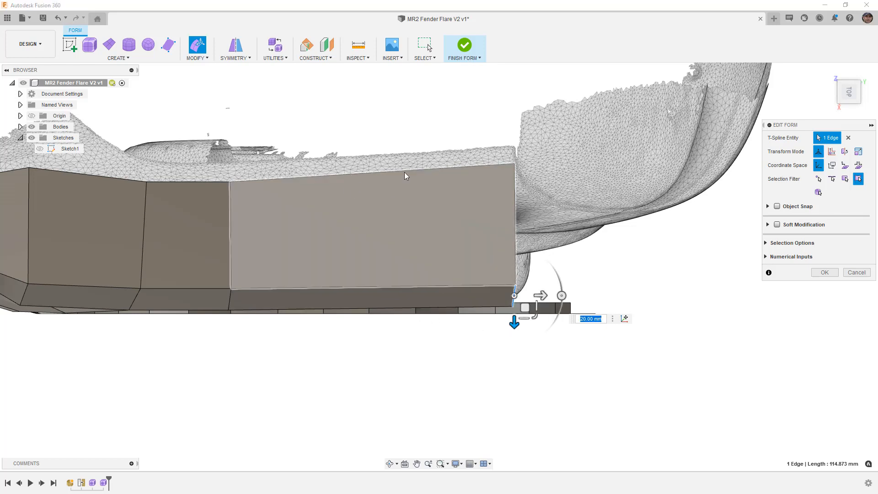
{"action": "middle_click_drag", "start_coordinate": [514, 160], "coordinate": [458, 209], "text": "shift"}
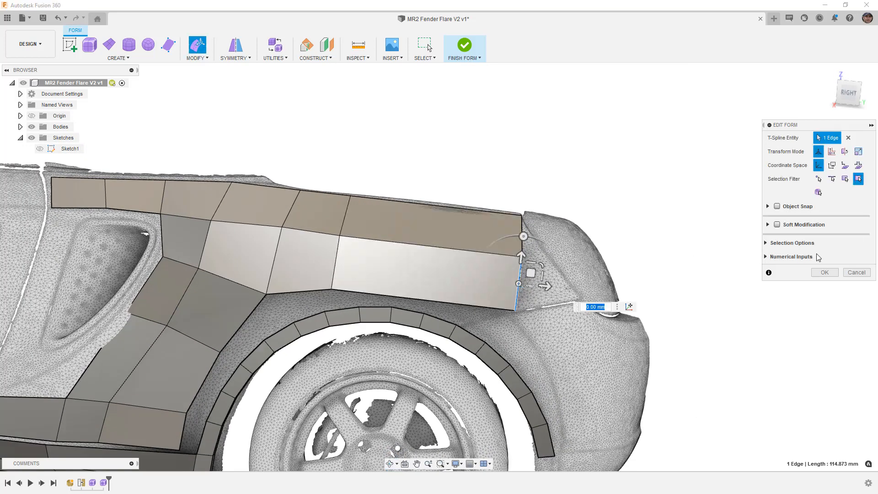
Step: Close the form edit and delete the rearmost edge loop crossing the shoulder strip and side panel above the wheel arch
{"action": "left_click", "coordinate": [825, 273]}
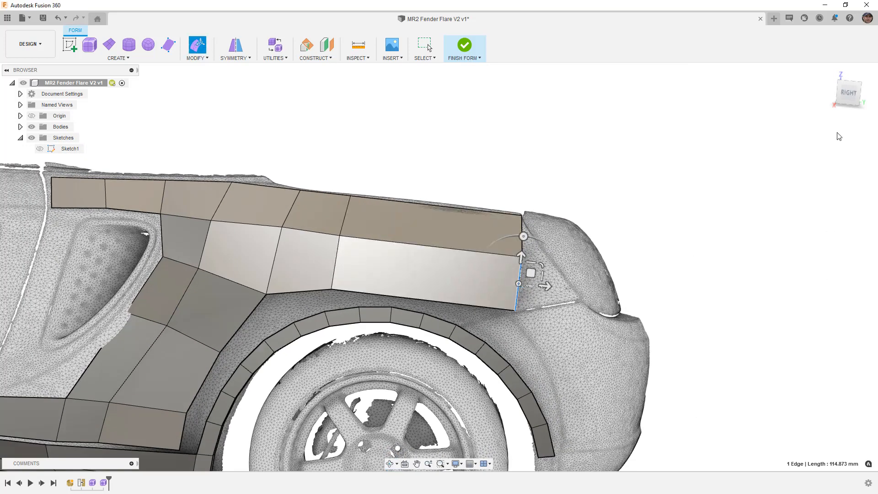
{"action": "left_click", "coordinate": [849, 95]}
{"action": "double_click", "coordinate": [341, 265]}
{"action": "key", "text": "Delete"}
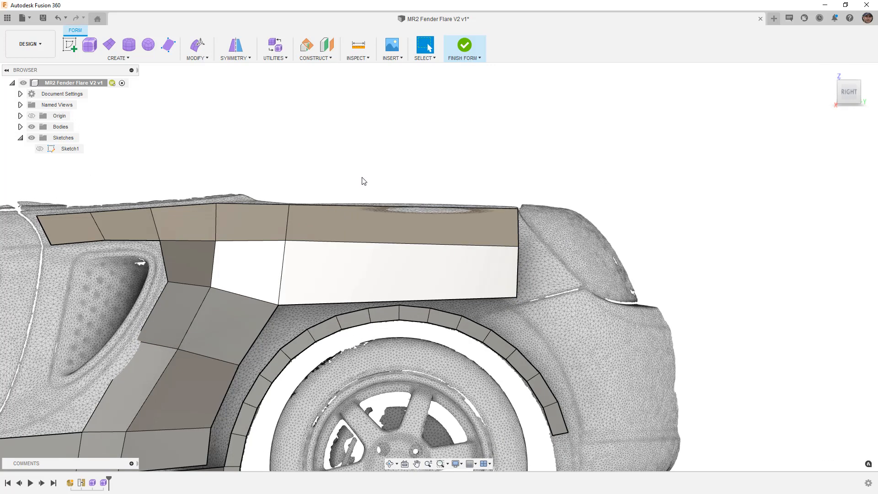
Step: Examine the flare surface in smooth display, then in box display from the side and rear, against the scanned body
{"action": "middle_click_drag", "start_coordinate": [428, 233], "coordinate": [440, 248], "text": "shift"}
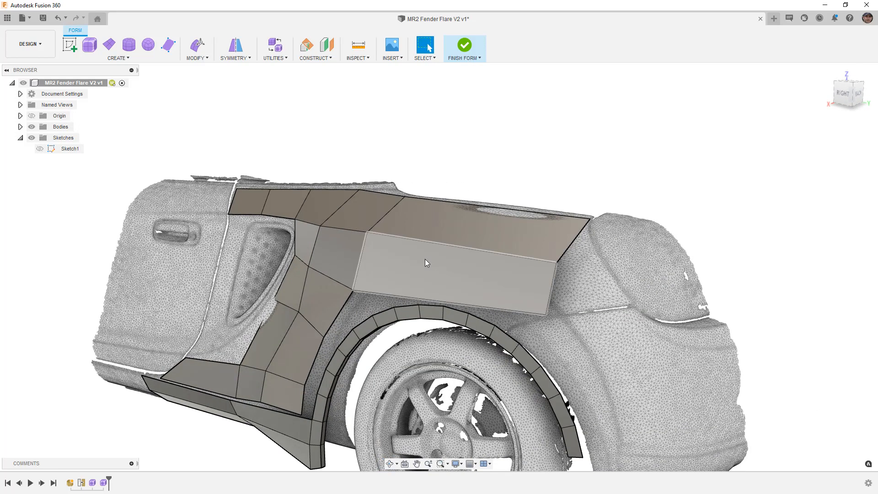
{"action": "left_click", "coordinate": [455, 230]}
{"action": "key", "text": "alt+3"}
{"action": "left_click", "coordinate": [511, 184]}
{"action": "middle_click_drag", "start_coordinate": [511, 184], "coordinate": [548, 198], "text": "shift"}
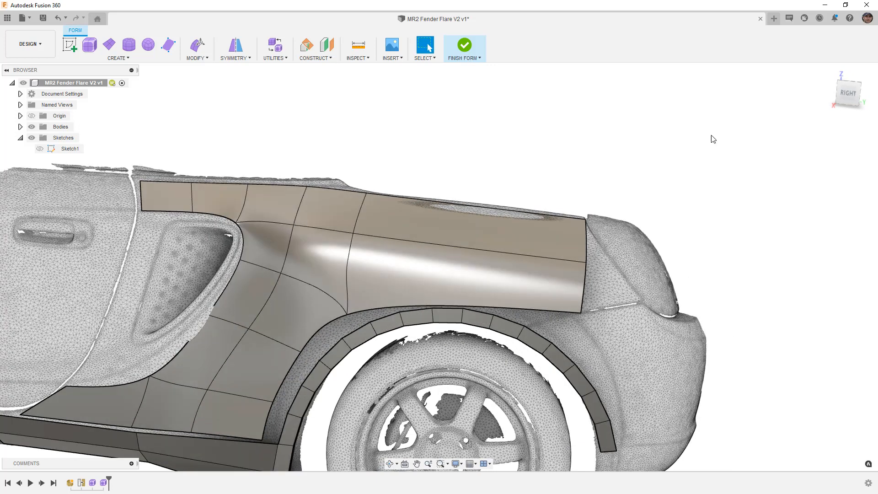
{"action": "left_click", "coordinate": [846, 89]}
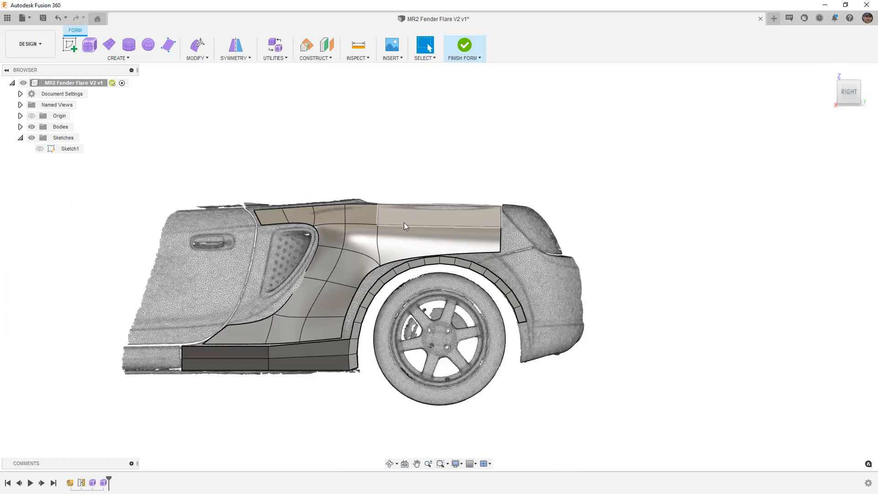
{"action": "middle_click_drag", "start_coordinate": [405, 222], "coordinate": [319, 260], "text": "shift"}
{"action": "left_click", "coordinate": [273, 236]}
{"action": "key", "text": "alt+1"}
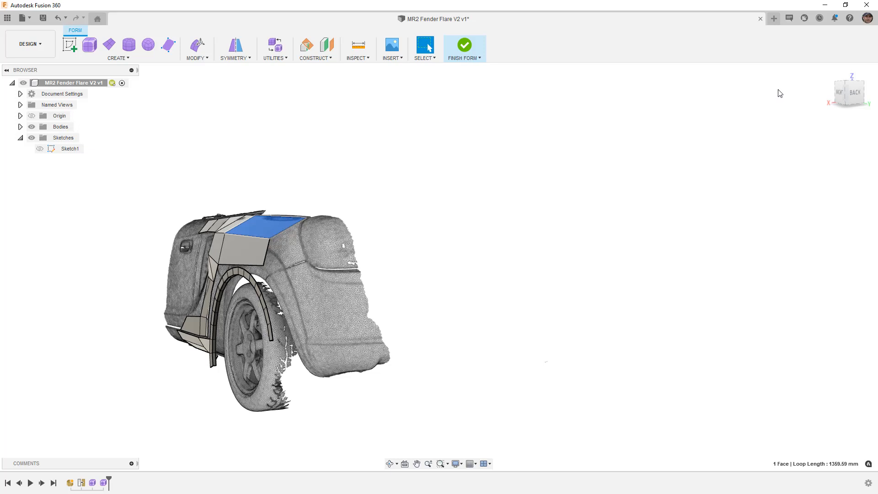
{"action": "left_click", "coordinate": [855, 92]}
{"action": "scroll", "coordinate": [284, 257], "scroll_direction": "up", "scroll_amount": 1}
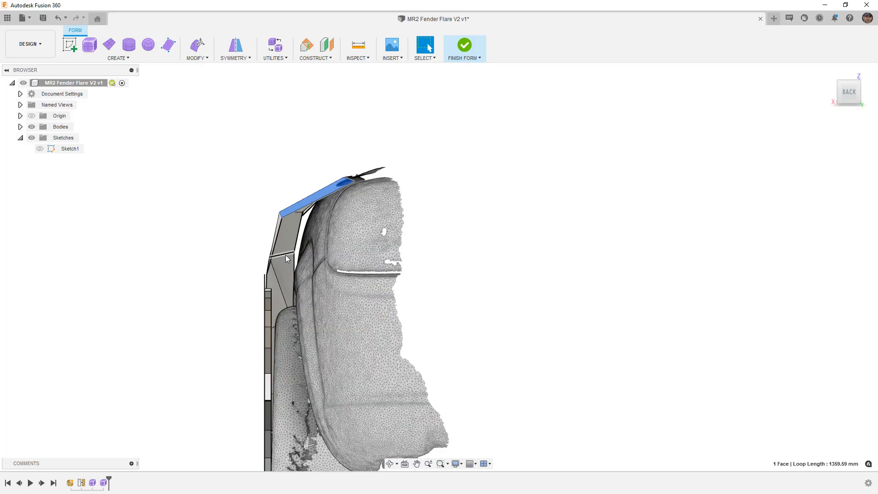
{"action": "middle_click_drag", "start_coordinate": [337, 209], "coordinate": [415, 215], "text": "shift"}
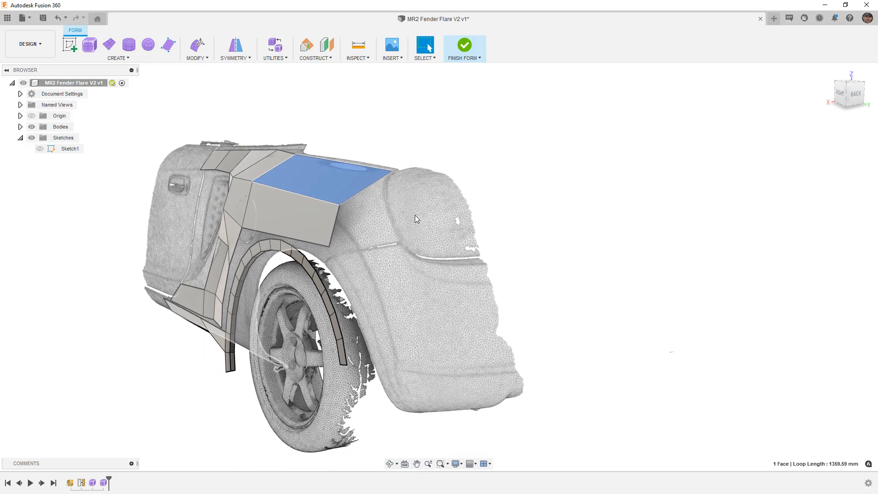
{"action": "left_click", "coordinate": [524, 207]}
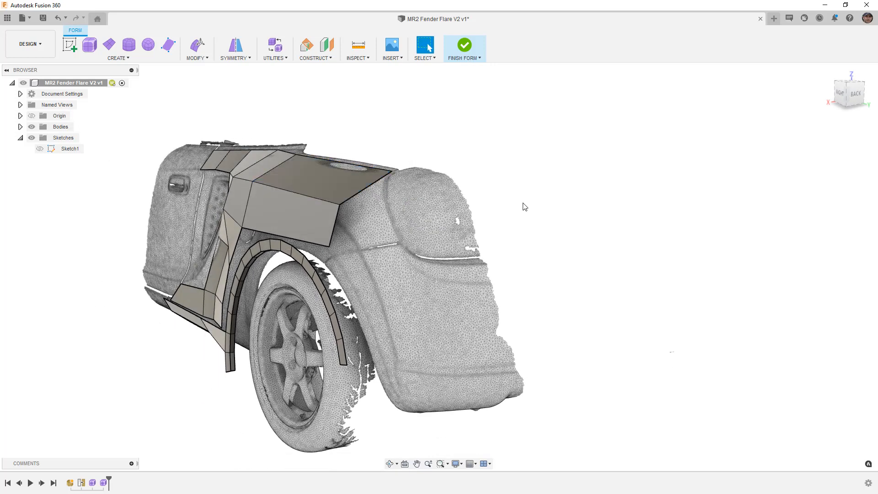
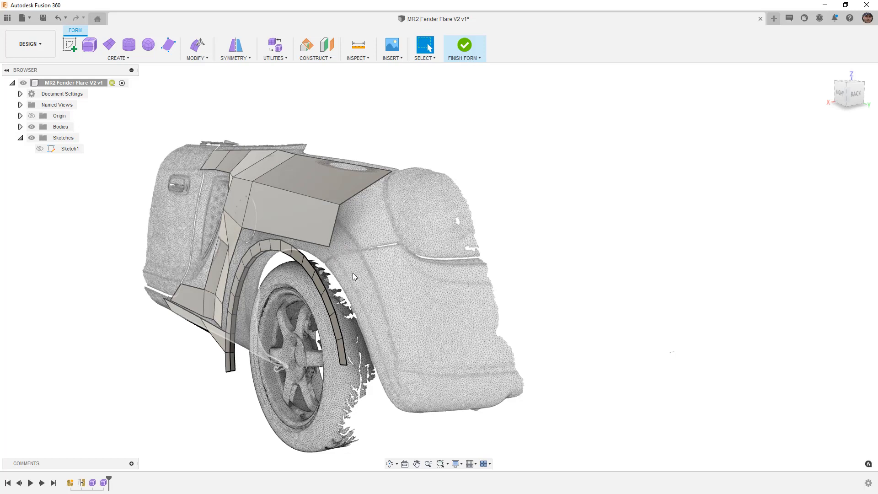
Step: Rotate the two rear end edges 50 degrees about their upper corner so they follow the tail light outline
{"action": "middle_click_drag", "start_coordinate": [347, 266], "coordinate": [309, 273], "text": "shift"}
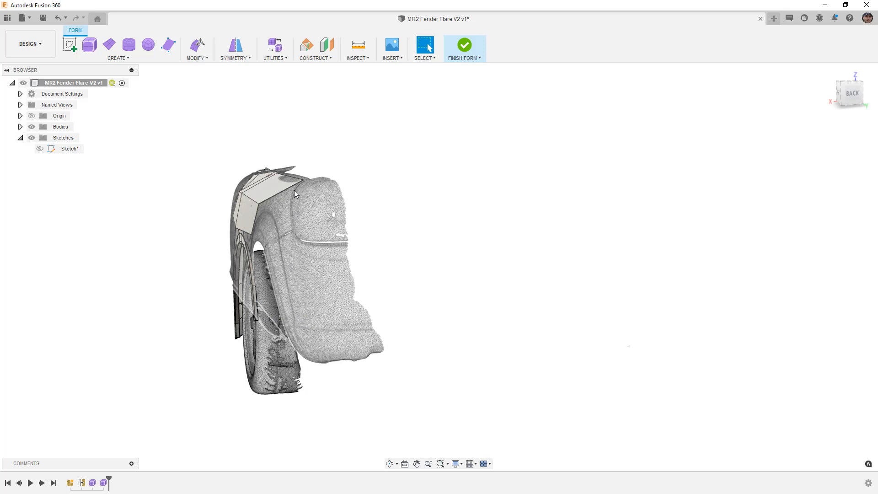
{"action": "middle_click_drag", "start_coordinate": [289, 287], "coordinate": [327, 281], "text": "shift"}
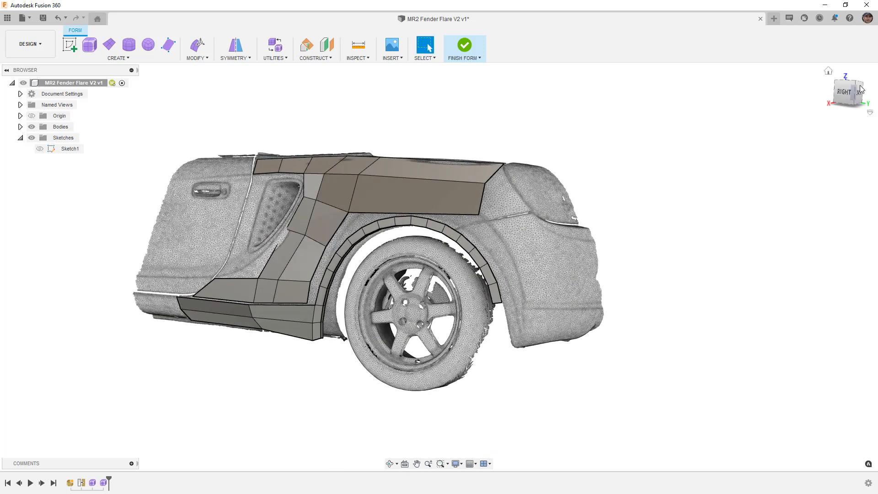
{"action": "left_click", "coordinate": [845, 91]}
{"action": "scroll", "coordinate": [506, 239], "scroll_direction": "up", "scroll_amount": 2}
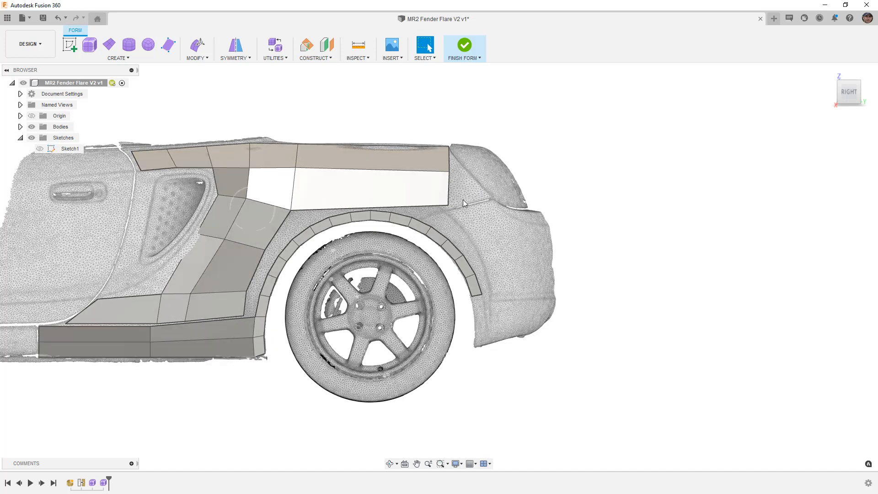
{"action": "scroll", "coordinate": [452, 179], "scroll_direction": "up", "scroll_amount": 3}
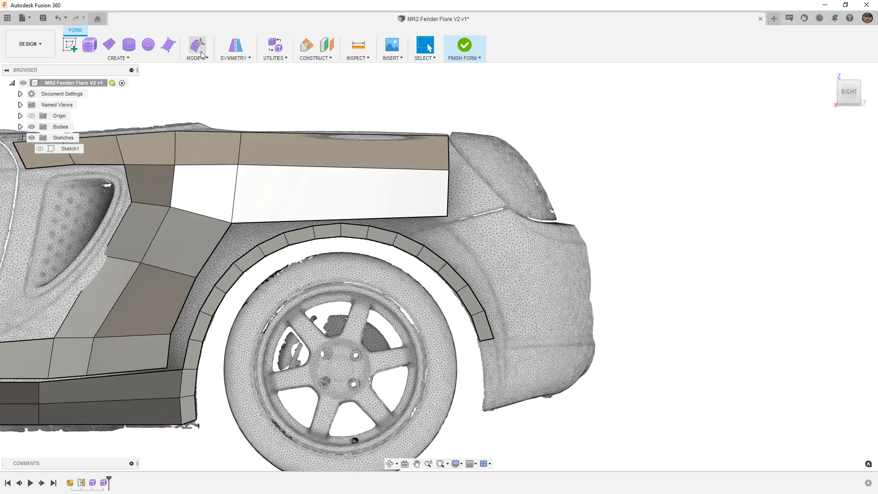
{"action": "left_click", "coordinate": [197, 46]}
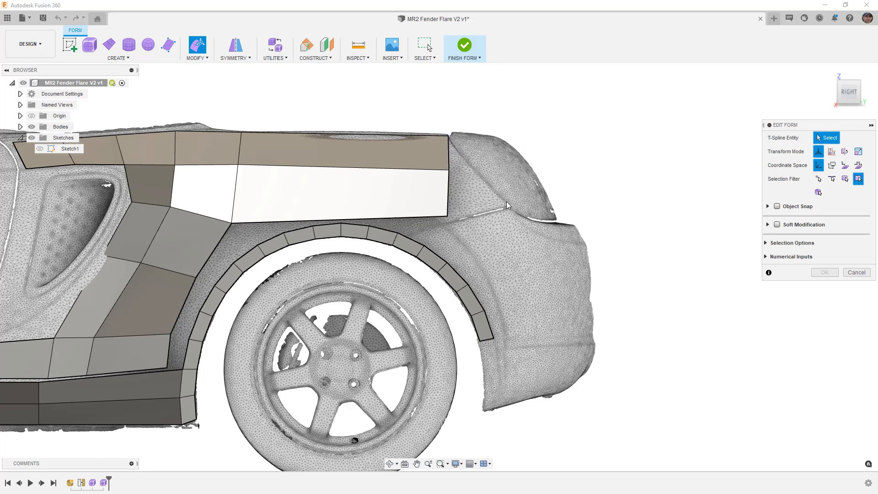
{"action": "left_click", "coordinate": [448, 152]}
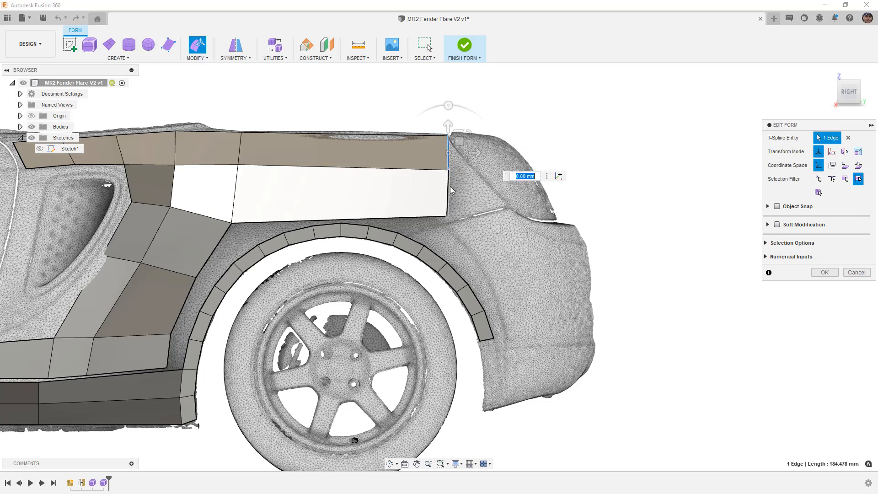
{"action": "left_click", "coordinate": [448, 184], "text": "shift"}
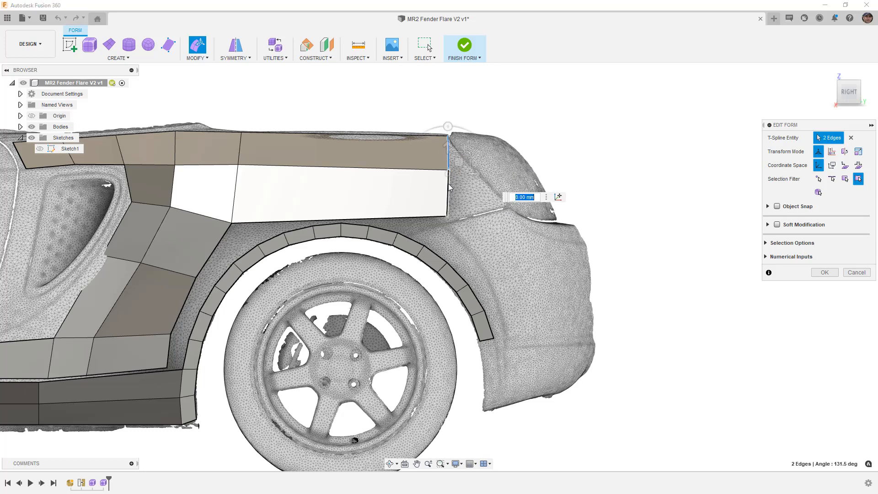
{"action": "left_click", "coordinate": [558, 197]}
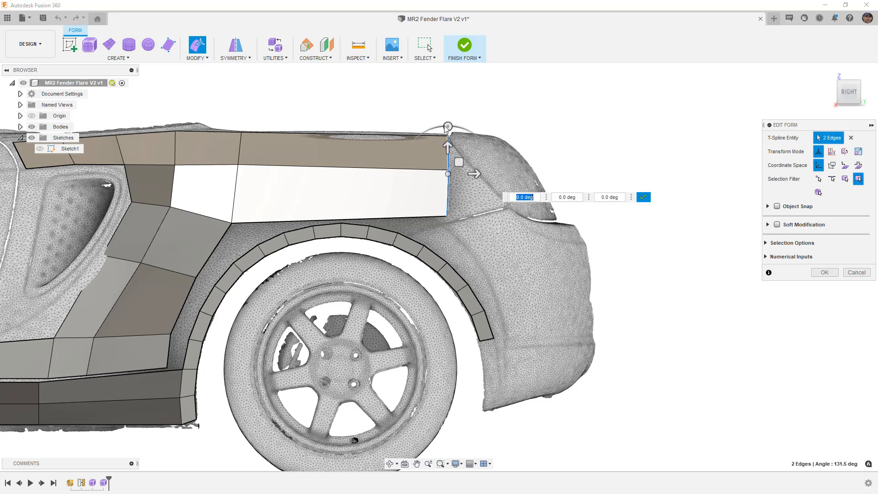
{"action": "left_click", "coordinate": [449, 135]}
{"action": "left_click", "coordinate": [685, 158]}
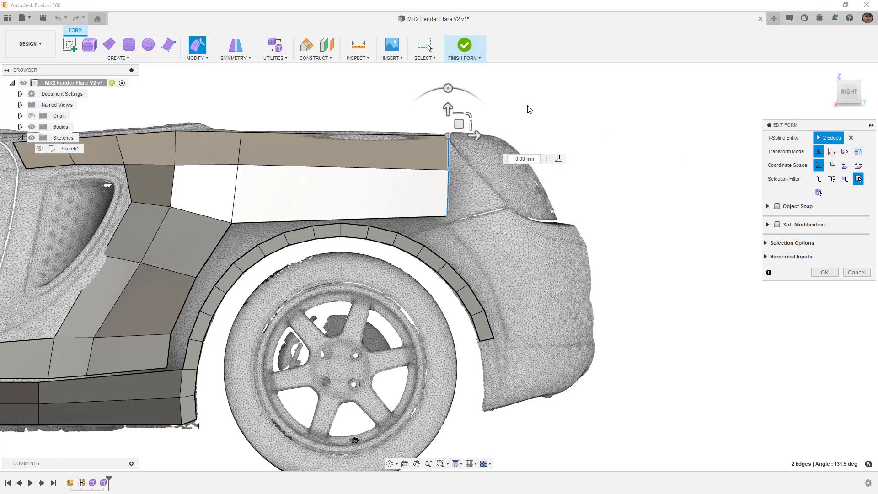
{"action": "left_click_drag", "start_coordinate": [448, 88], "coordinate": [412, 106]}
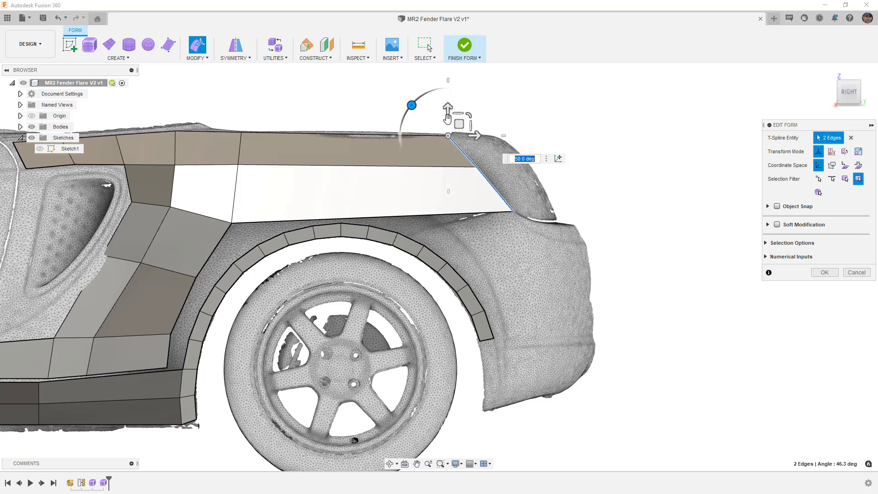
Step: Scale the two rear end edges vertically by about 1.14 from their upper corner and accept the form edit
{"action": "left_click_drag", "start_coordinate": [457, 113], "coordinate": [458, 112]}
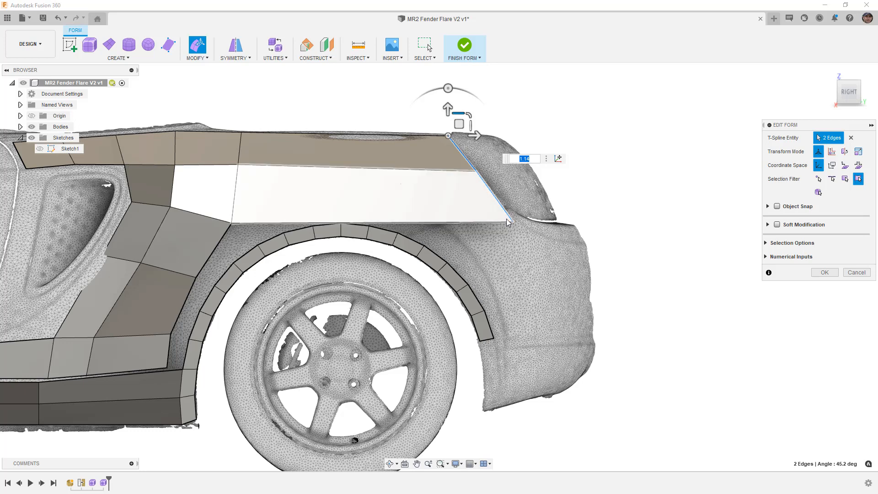
{"action": "left_click", "coordinate": [620, 205]}
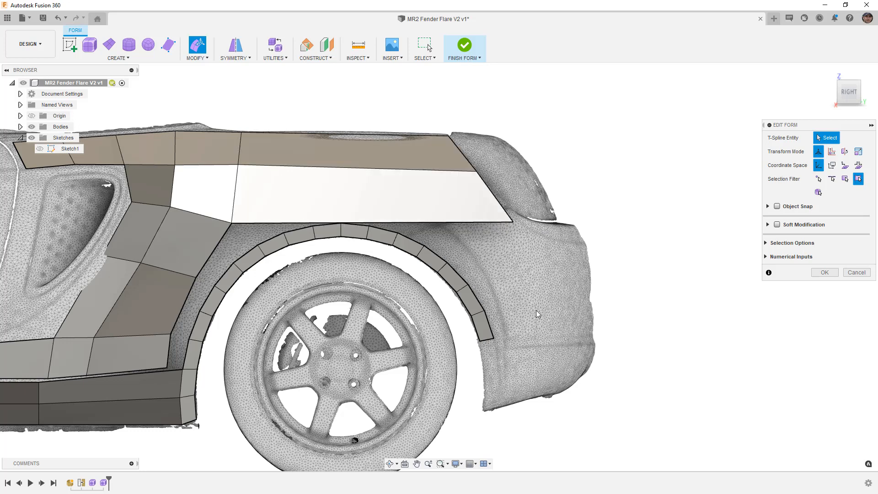
{"action": "scroll", "coordinate": [320, 186], "scroll_direction": "down", "scroll_amount": 3}
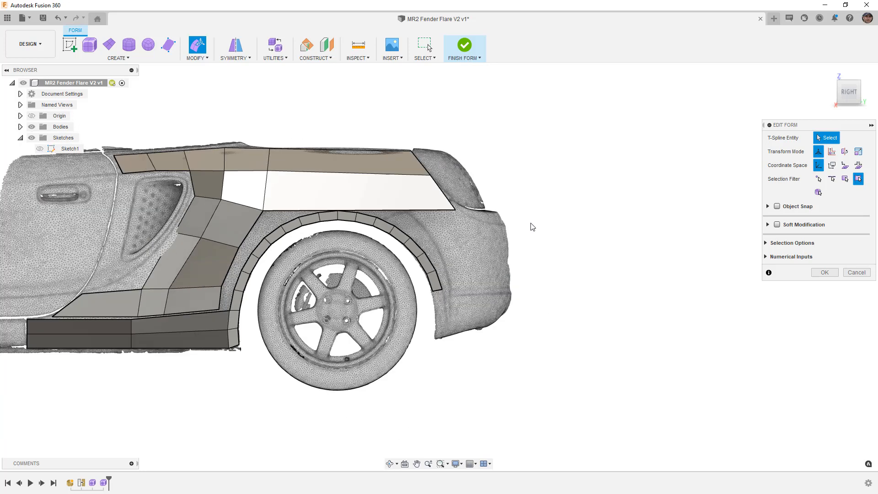
{"action": "left_click", "coordinate": [867, 93]}
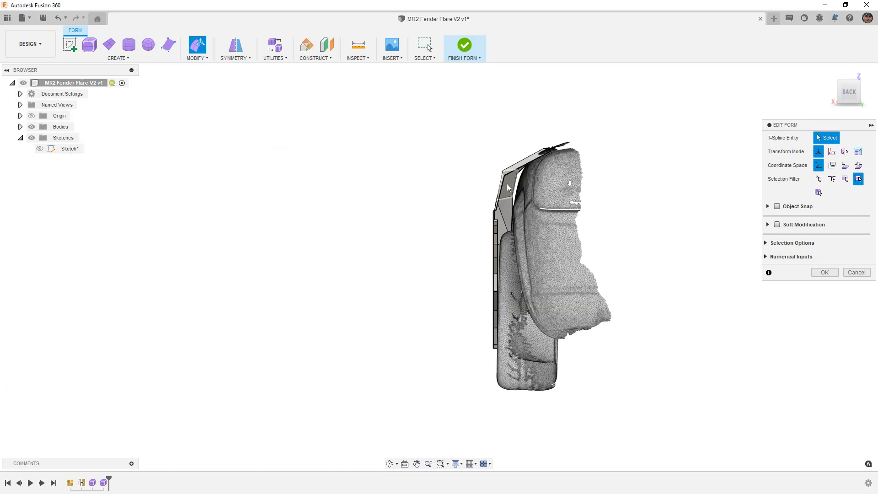
{"action": "middle_click_drag", "start_coordinate": [496, 221], "coordinate": [445, 216], "text": "shift"}
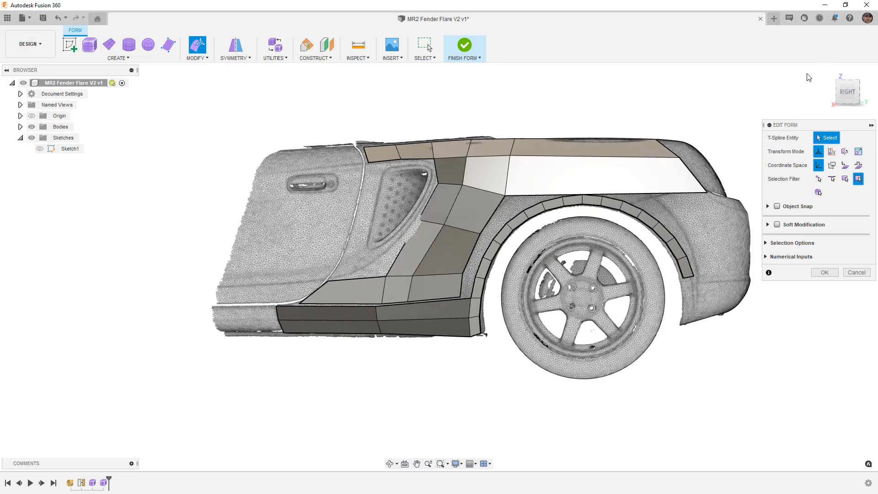
{"action": "scroll", "coordinate": [543, 184], "scroll_direction": "up", "scroll_amount": 1}
{"action": "scroll", "coordinate": [472, 209], "scroll_direction": "up", "scroll_amount": 2}
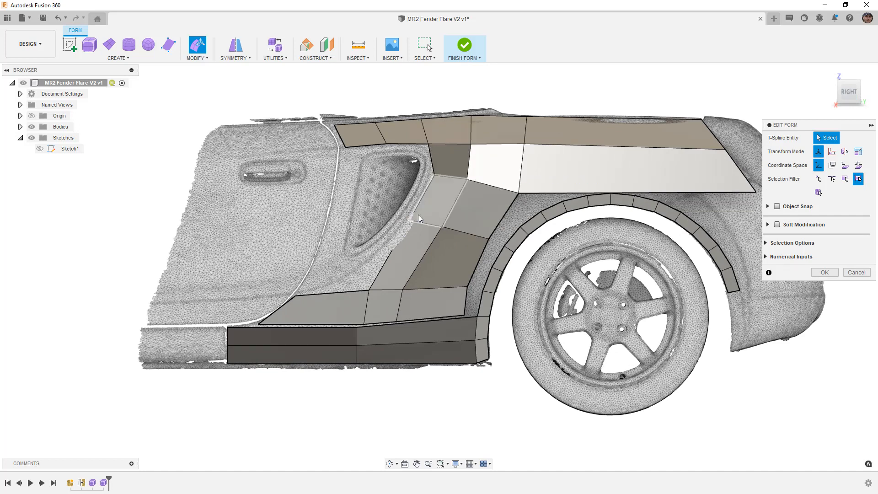
{"action": "left_click", "coordinate": [821, 275]}
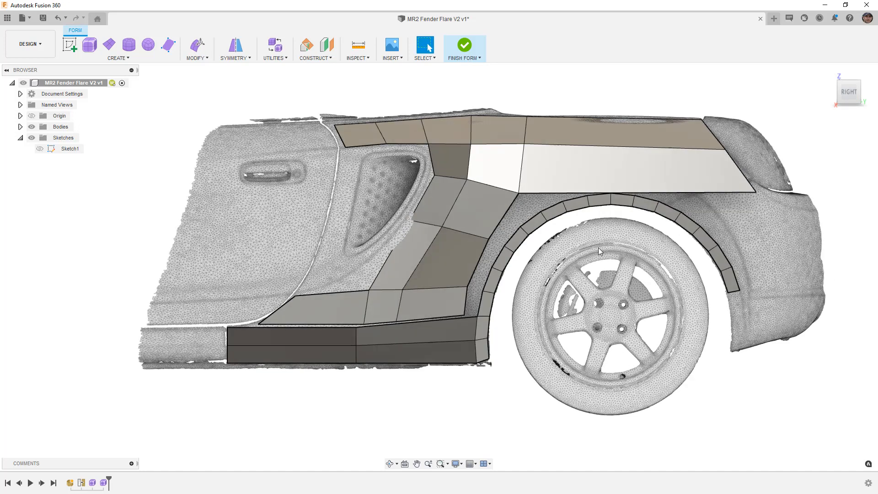
Step: Delete the five-edge loop running down the middle of the side panel from the shoulder strip to the sill
{"action": "double_click", "coordinate": [472, 128]}
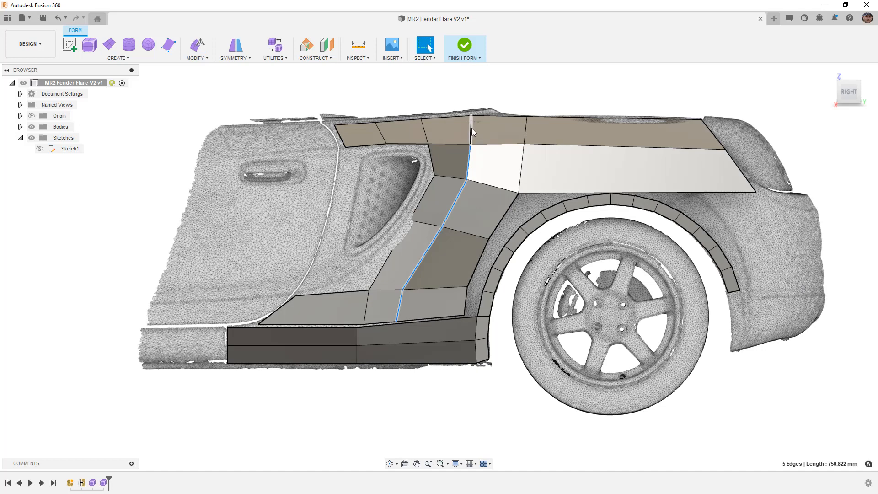
{"action": "key", "text": "Delete"}
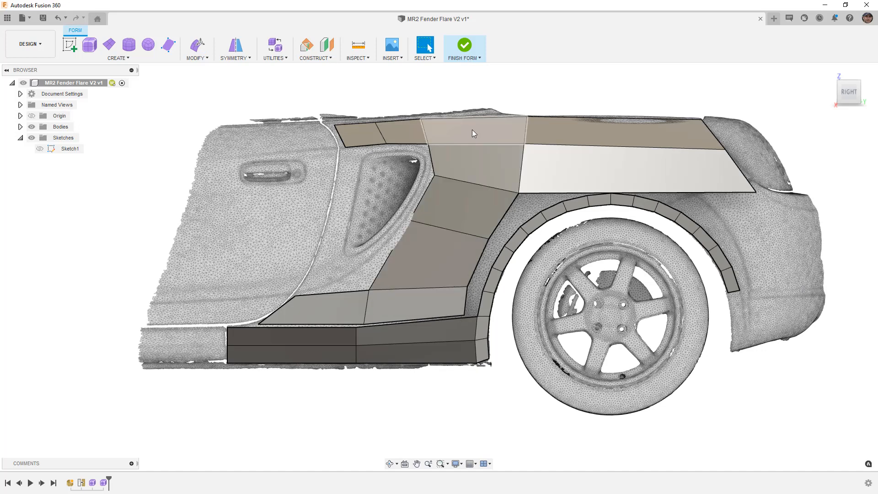
Step: Try to insert an edge at location -0.5 beside the line running from the shoulder strip along the vent to the sill
{"action": "left_click", "coordinate": [426, 133]}
{"action": "left_click", "coordinate": [430, 153], "text": "shift"}
{"action": "left_click", "coordinate": [430, 183], "text": "shift"}
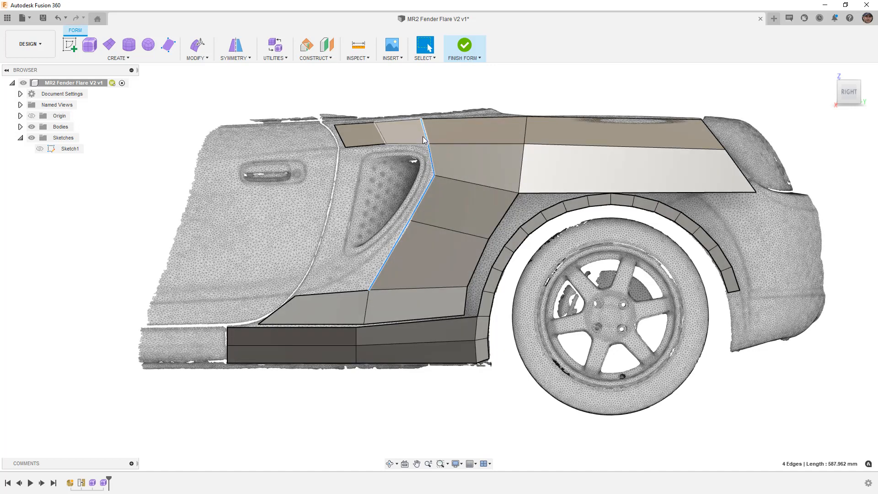
{"action": "left_click", "coordinate": [368, 302], "text": "shift"}
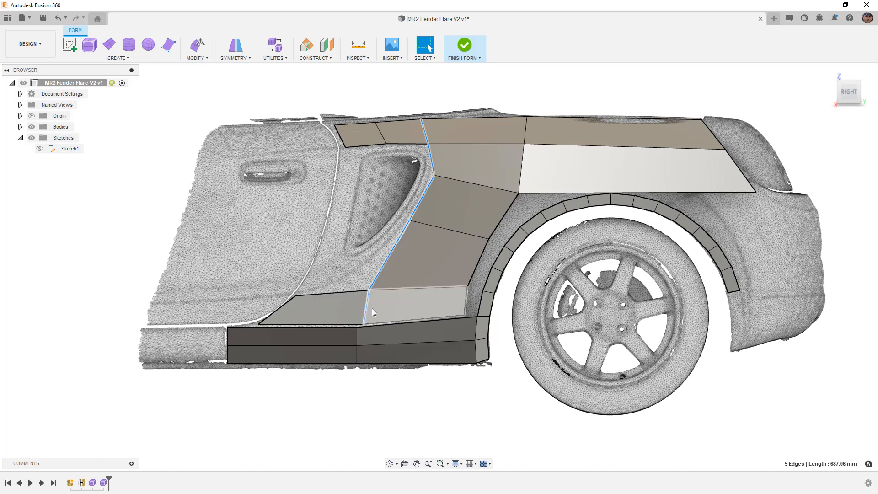
{"action": "left_click", "coordinate": [197, 51]}
{"action": "left_click", "coordinate": [209, 89]}
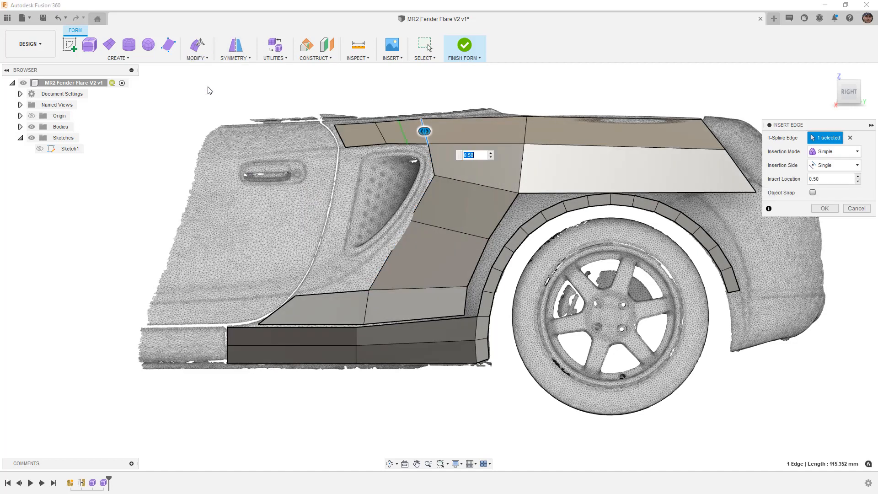
{"action": "key", "text": "BackSpace"}
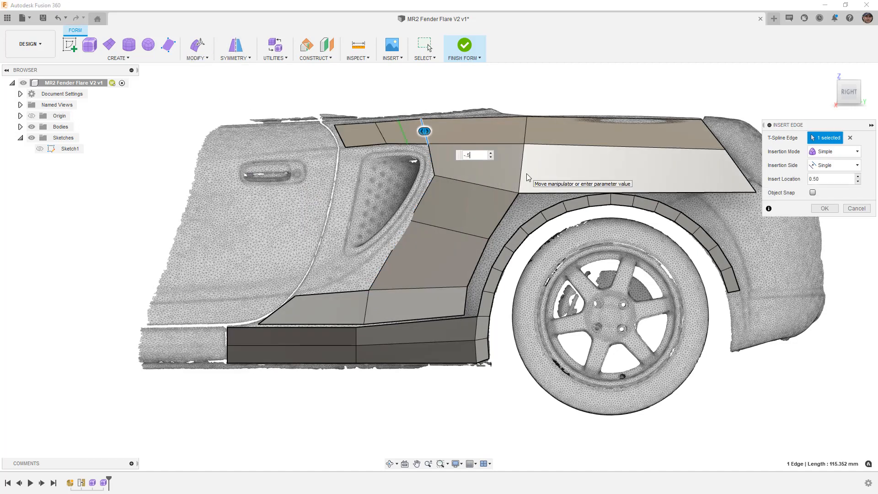
{"action": "type", "text": "-.5"}
{"action": "key", "text": "Return"}
{"action": "left_click", "coordinate": [849, 137]}
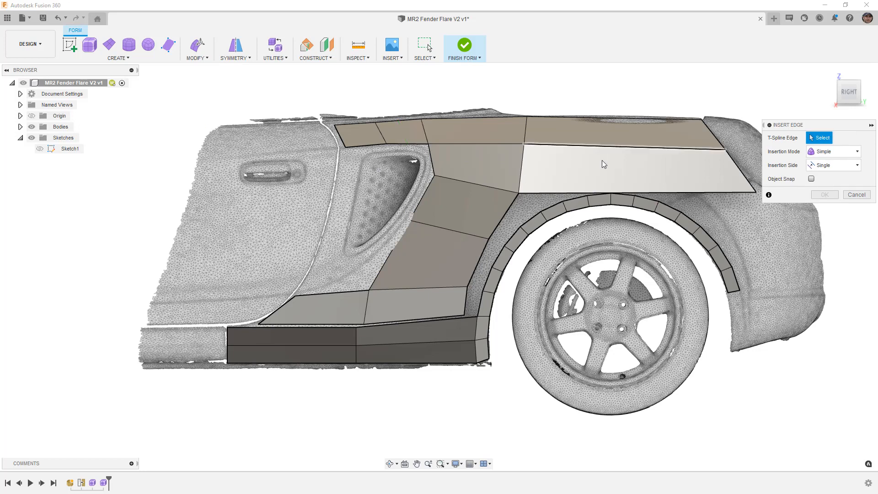
Step: Try to insert a single-sided simple edge at location -0.5 beside the three panel edges bordering the side vent
{"action": "double_click", "coordinate": [431, 154]}
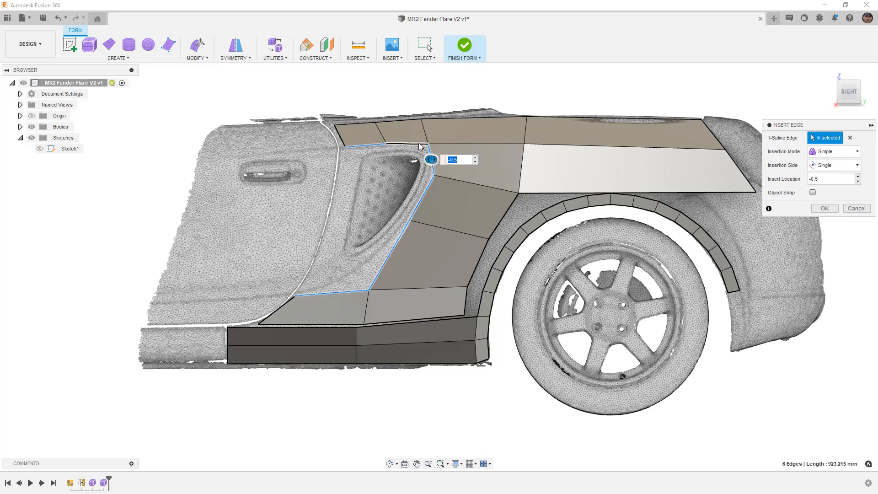
{"action": "left_click", "coordinate": [850, 138]}
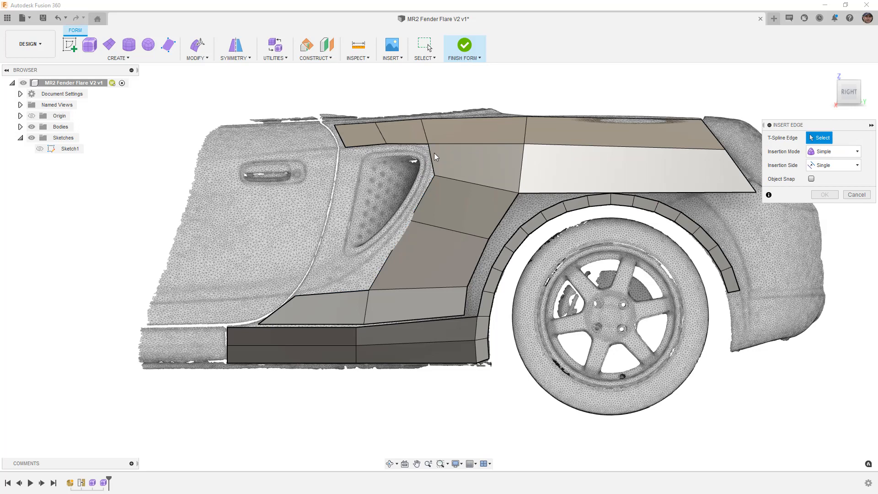
{"action": "left_click", "coordinate": [432, 172]}
{"action": "left_click", "coordinate": [422, 198]}
{"action": "left_click", "coordinate": [402, 235]}
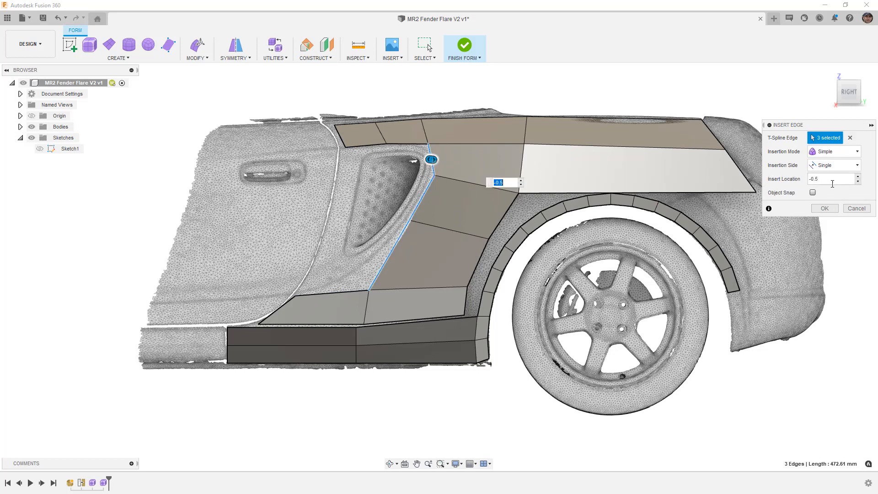
{"action": "left_click", "coordinate": [828, 208]}
Step: Restart Insert Edge and select the two upper panel edges bordering the side vent
{"action": "middle_click_drag", "start_coordinate": [482, 138], "coordinate": [389, 165], "text": "shift"}
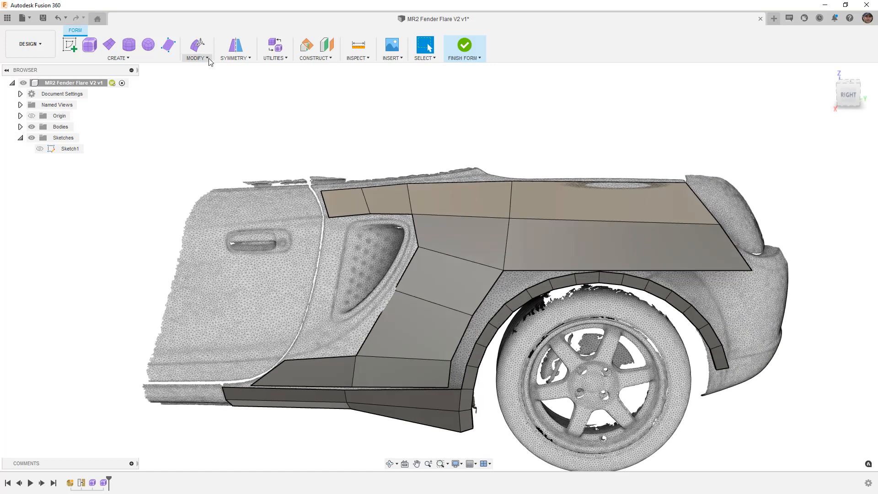
{"action": "left_click", "coordinate": [197, 54]}
{"action": "left_click", "coordinate": [211, 89]}
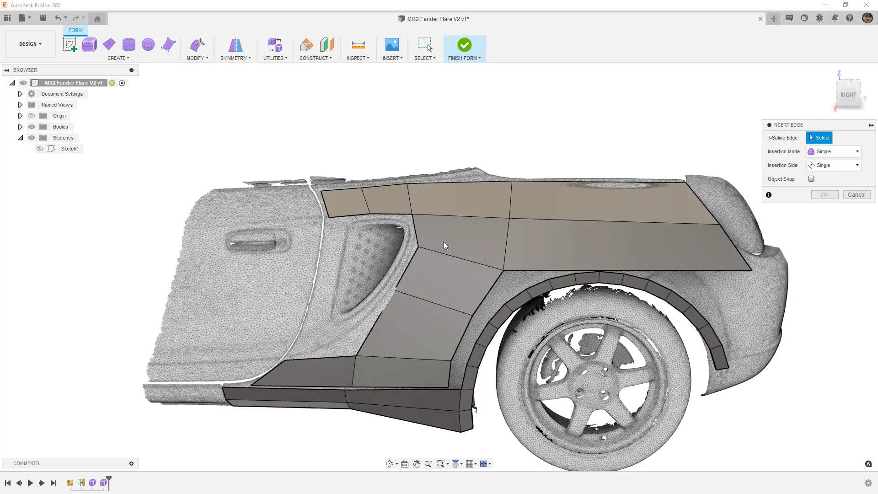
{"action": "left_click", "coordinate": [416, 229]}
{"action": "left_click", "coordinate": [411, 258]}
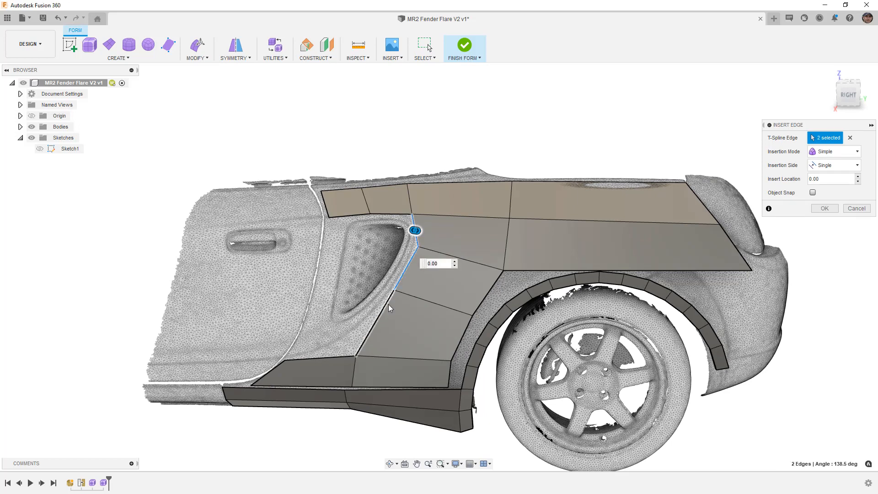
Step: Add the third edge along the back of the side vent and insert a parallel T-spline edge at location 0.5
{"action": "left_click", "coordinate": [388, 304]}
{"action": "type", "text": ".5"}
{"action": "key", "text": "Return"}
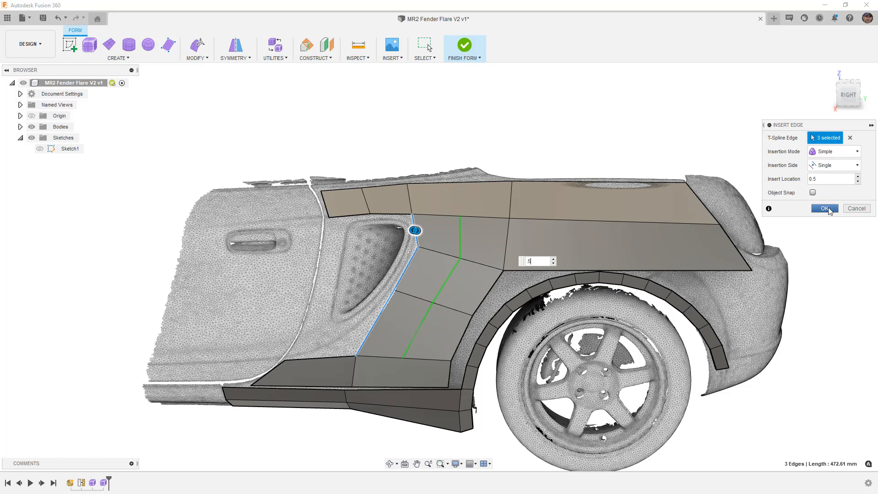
{"action": "left_click", "coordinate": [825, 209]}
Step: Insert points to extend the new edge line up through the top row of faces to the fender's upper border
{"action": "middle_click_drag", "start_coordinate": [473, 251], "coordinate": [585, 224], "text": "shift"}
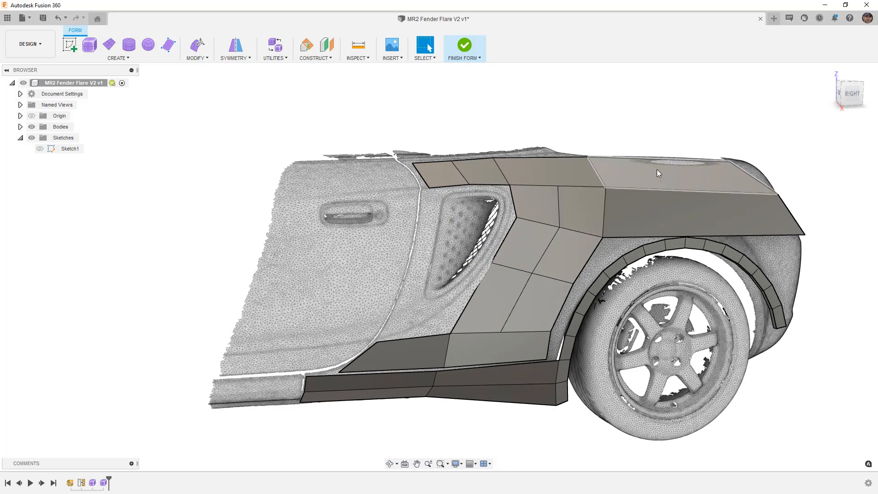
{"action": "left_click", "coordinate": [199, 56]}
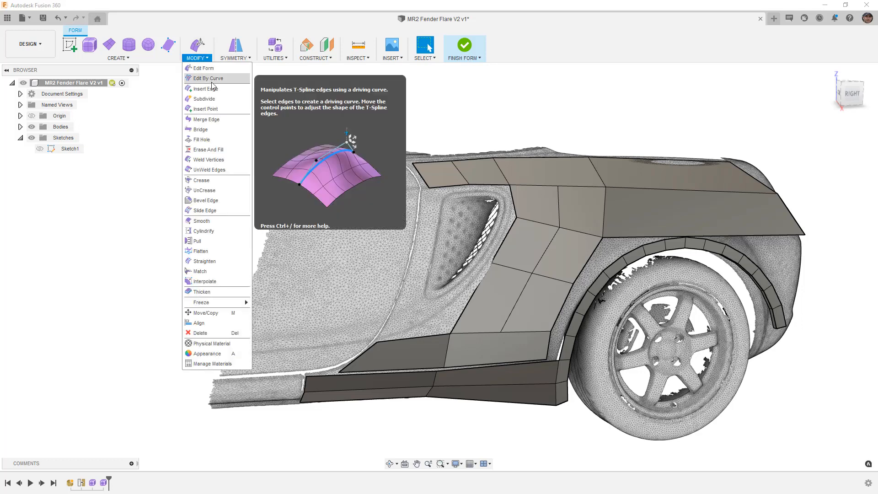
{"action": "left_click", "coordinate": [218, 110]}
{"action": "left_click", "coordinate": [557, 186]}
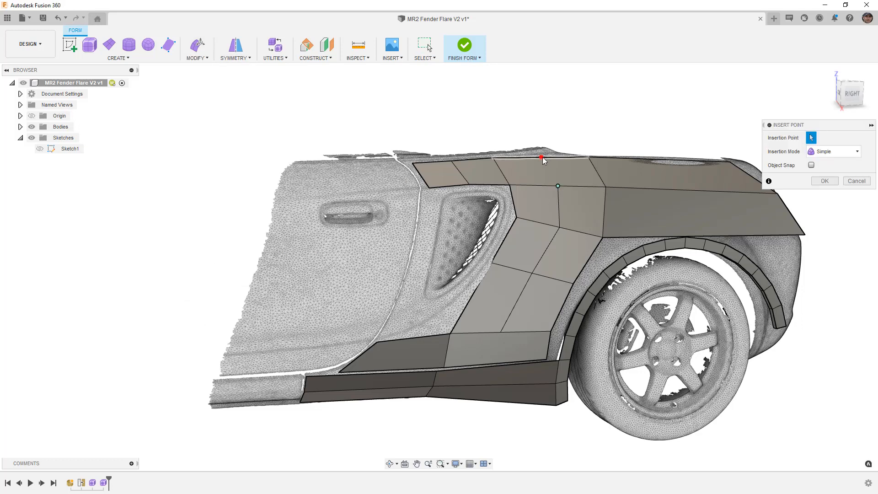
{"action": "left_click", "coordinate": [542, 157]}
{"action": "left_click", "coordinate": [824, 181]}
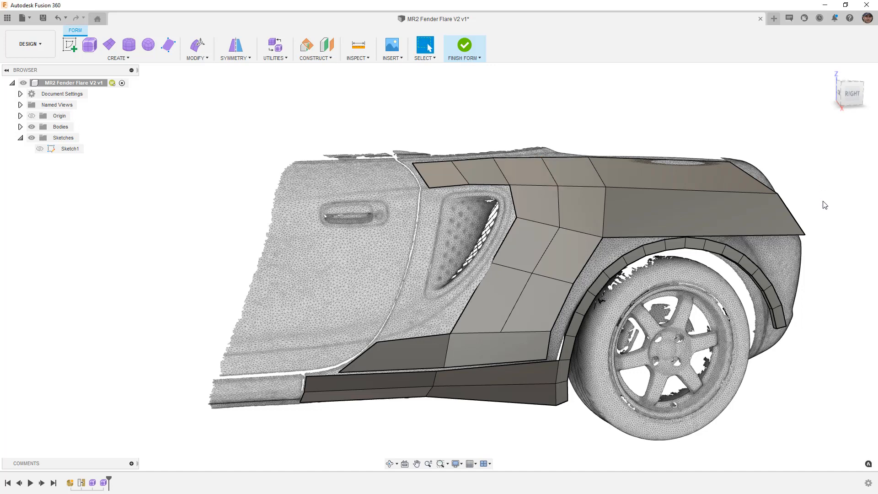
Step: Insert points to extend the same edge line down through the bottom row of fender faces to the lower border
{"action": "key", "text": "Return"}
{"action": "left_click", "coordinate": [500, 332]}
{"action": "left_click", "coordinate": [495, 363]}
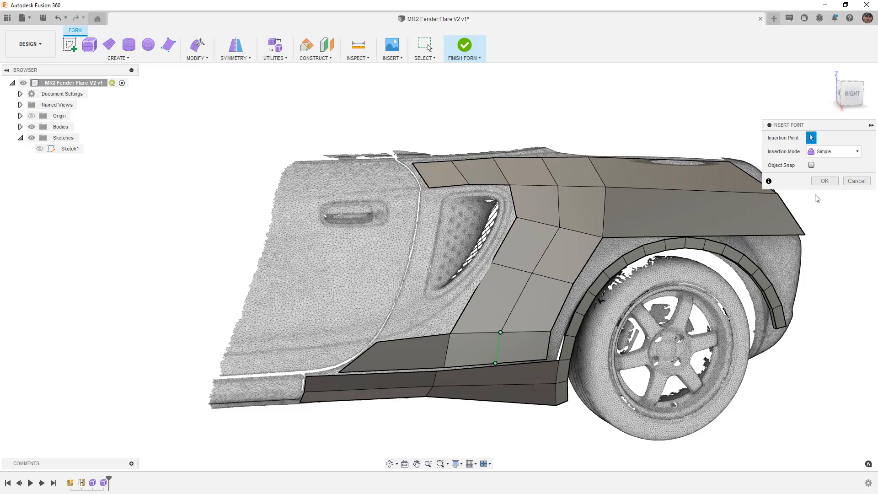
{"action": "left_click", "coordinate": [824, 180]}
Step: Examine the fender surface in smooth display from an angle, then return to box display and the right view
{"action": "left_click", "coordinate": [851, 93]}
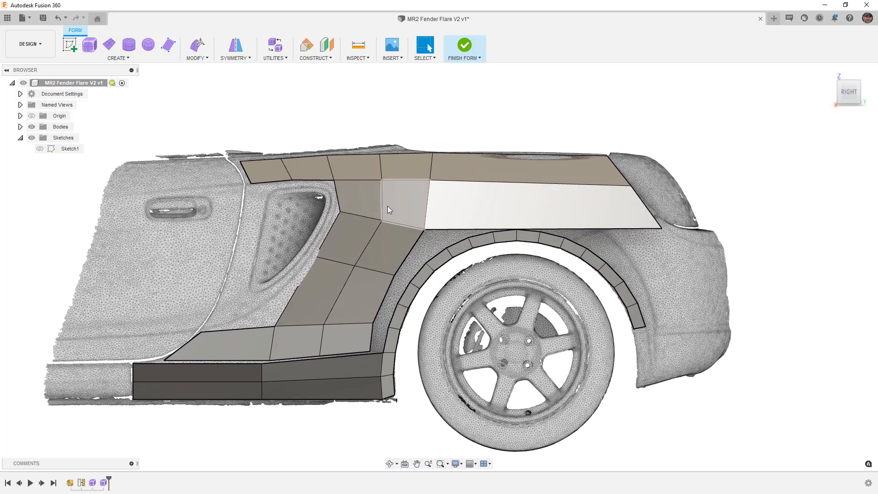
{"action": "scroll", "coordinate": [352, 278], "scroll_direction": "down", "scroll_amount": 4}
{"action": "middle_click_drag", "start_coordinate": [353, 273], "coordinate": [418, 262], "text": "shift"}
{"action": "left_click", "coordinate": [418, 262]}
{"action": "key", "text": "alt+3"}
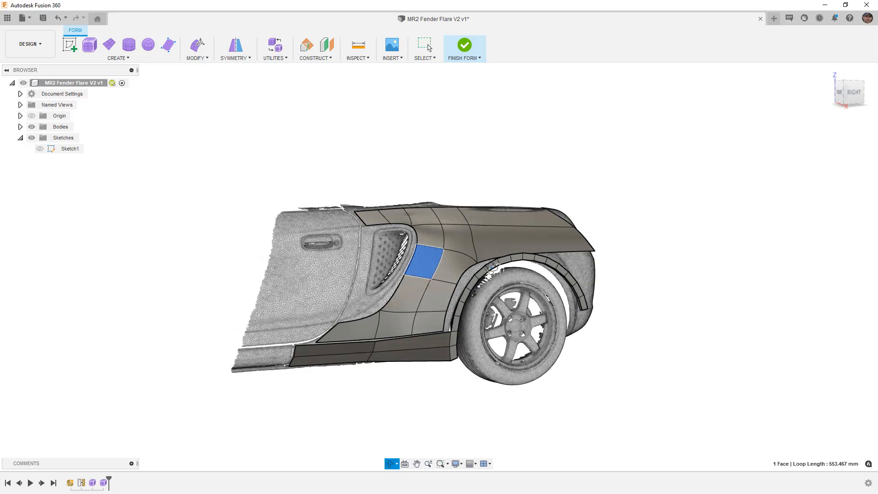
{"action": "left_click", "coordinate": [652, 267]}
{"action": "middle_click_drag", "start_coordinate": [481, 258], "coordinate": [465, 268], "text": "shift"}
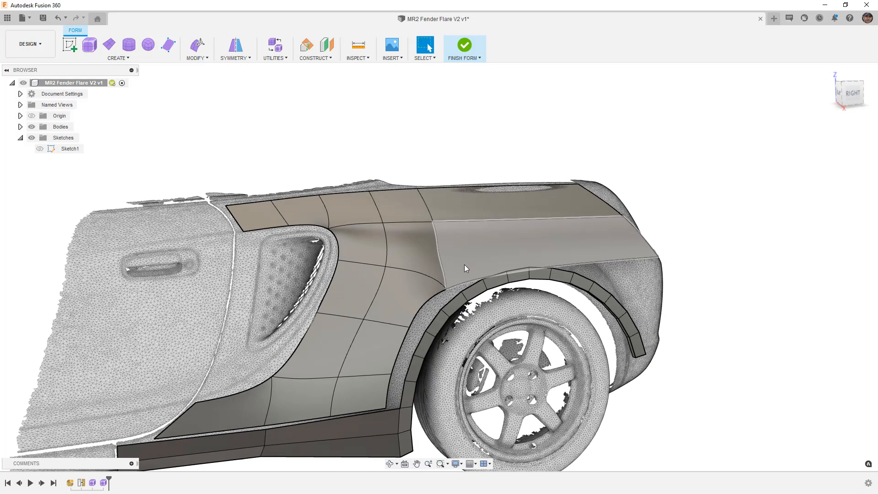
{"action": "left_click_drag", "start_coordinate": [644, 215], "coordinate": [583, 231]}
{"action": "key", "text": "alt+1"}
{"action": "left_click", "coordinate": [853, 95]}
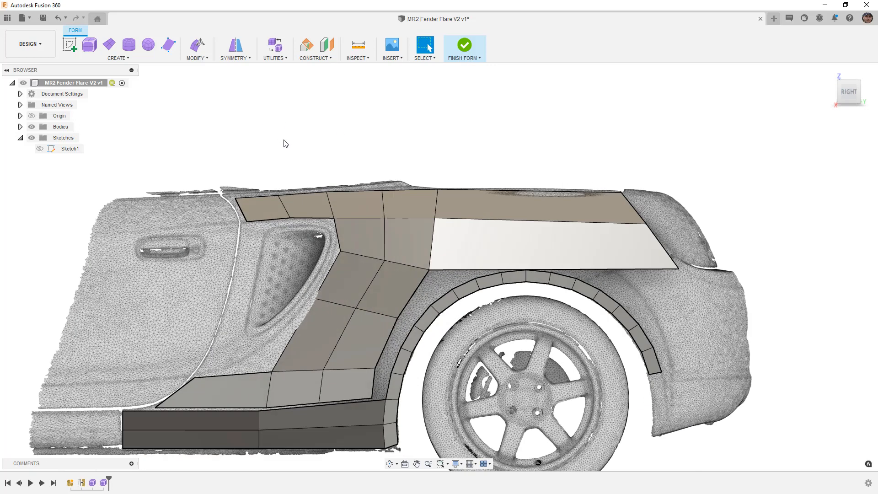
Step: Save the design as a new version with the description User Saved
{"action": "left_click", "coordinate": [43, 18]}
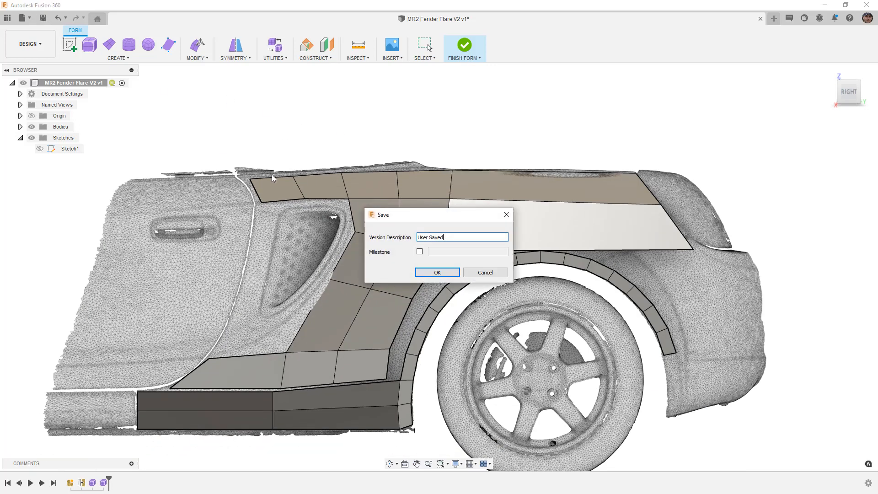
{"action": "left_click", "coordinate": [426, 272]}
{"action": "scroll", "coordinate": [458, 246], "scroll_direction": "down", "scroll_amount": 4}
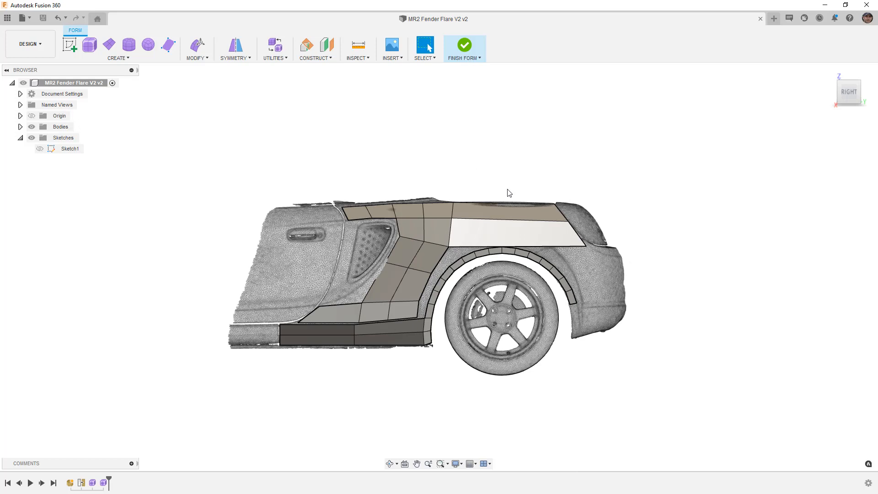
Step: Delete the short edge running from the inner vertex to the fender corner above the front of the wheel arch
{"action": "left_click", "coordinate": [466, 249]}
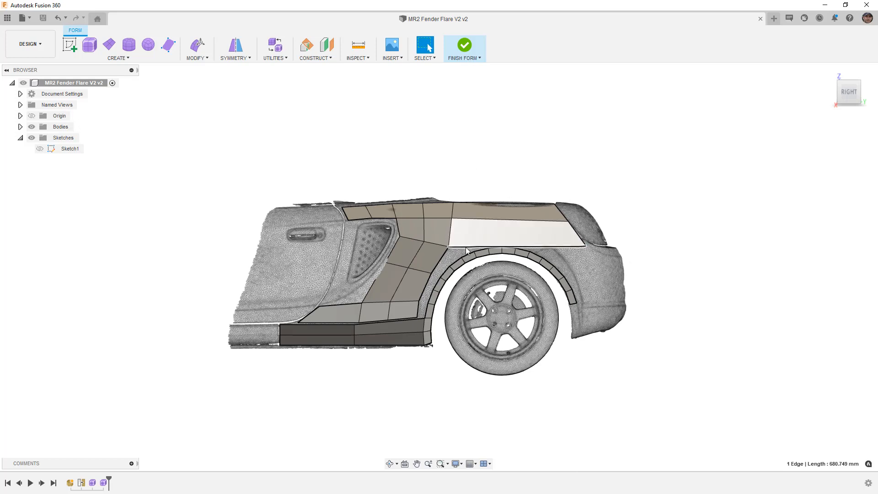
{"action": "scroll", "coordinate": [572, 257], "scroll_direction": "up", "scroll_amount": 4}
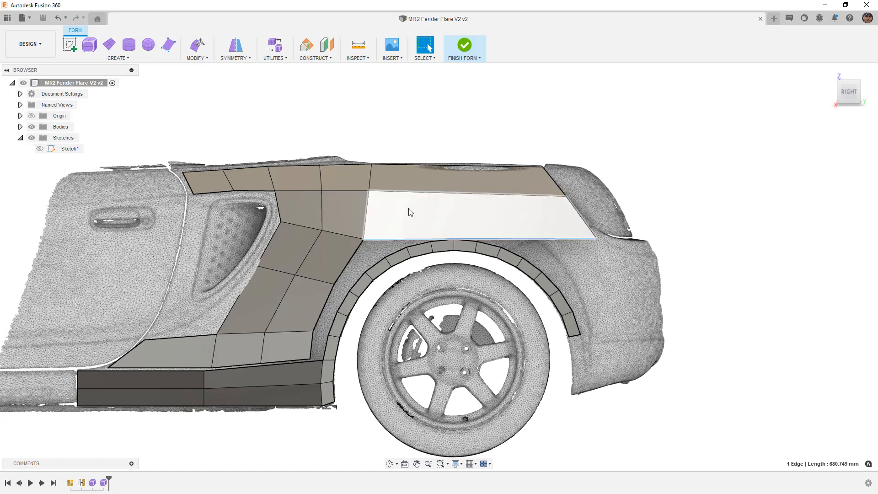
{"action": "left_click", "coordinate": [338, 235]}
{"action": "key", "text": "Delete"}
Step: Move the fender's long lower edge above the wheel arch up 50 mm with Edit Form
{"action": "left_click", "coordinate": [380, 235]}
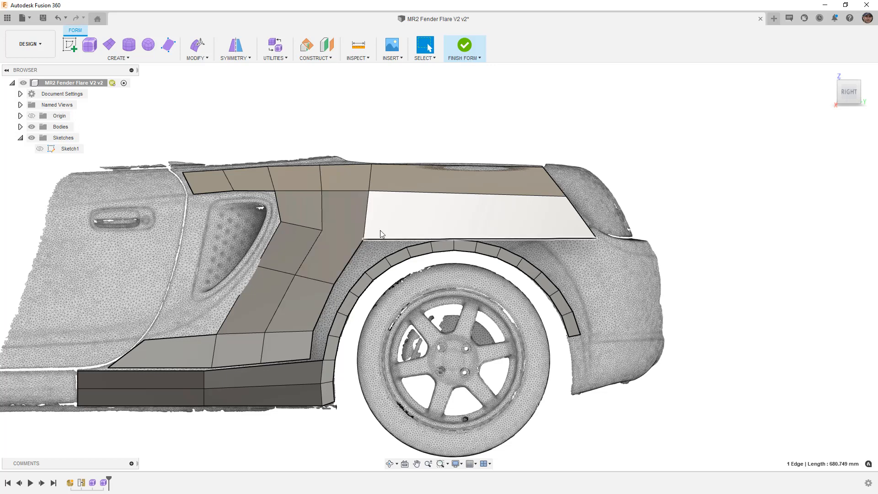
{"action": "left_click", "coordinate": [198, 45]}
{"action": "left_click_drag", "start_coordinate": [478, 213], "coordinate": [478, 200]}
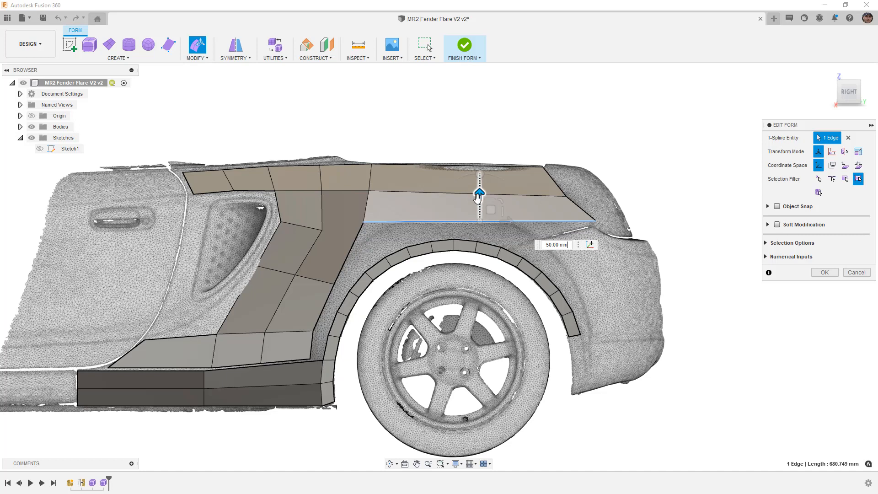
Step: Place the manipulator pivot on the long lower edge's front vertex and scale the edge by 0.96
{"action": "key", "text": "Tab"}
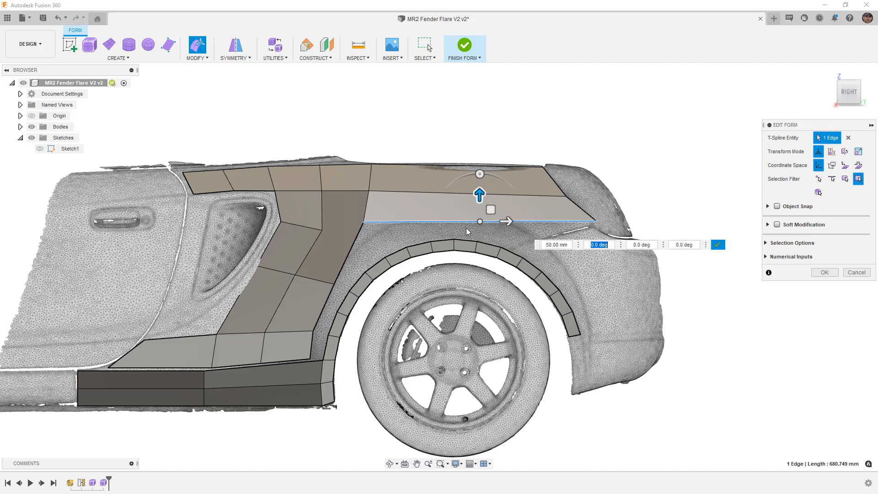
{"action": "left_click", "coordinate": [363, 223]}
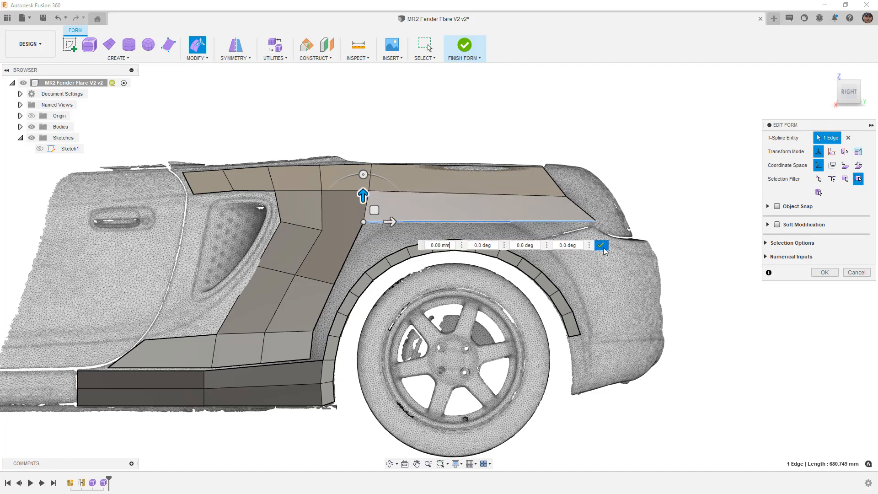
{"action": "left_click", "coordinate": [600, 245]}
{"action": "left_click_drag", "start_coordinate": [375, 210], "coordinate": [384, 211]}
{"action": "type", "text": "0.96"}
{"action": "key", "text": "Return"}
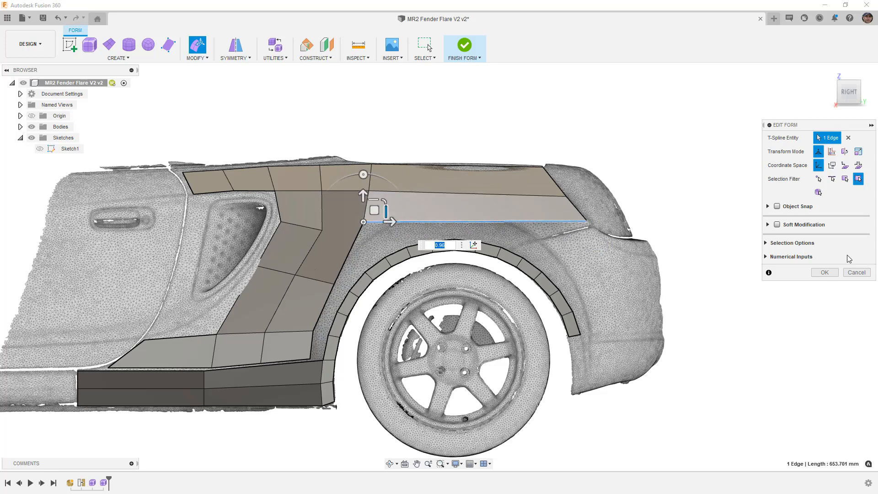
{"action": "left_click", "coordinate": [824, 272]}
Step: Insert points to connect the inner vertex behind the vent to the raised corner above the wheel arch
{"action": "left_click", "coordinate": [202, 58]}
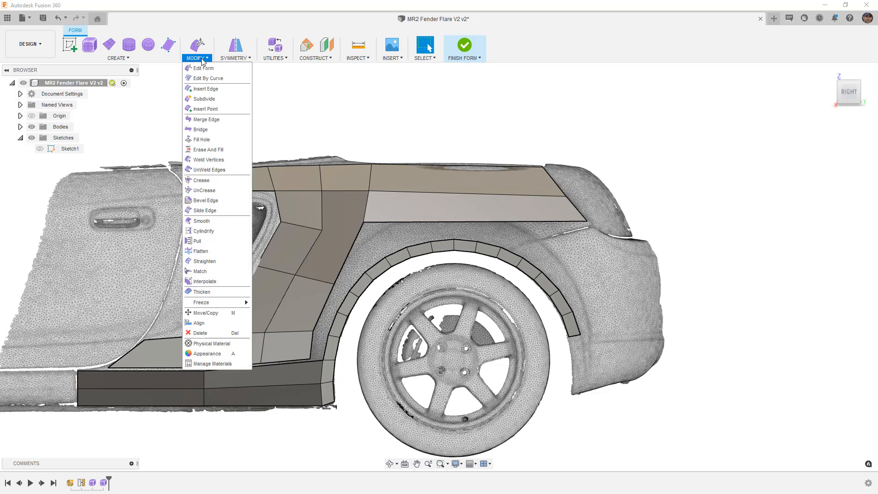
{"action": "left_click", "coordinate": [206, 109]}
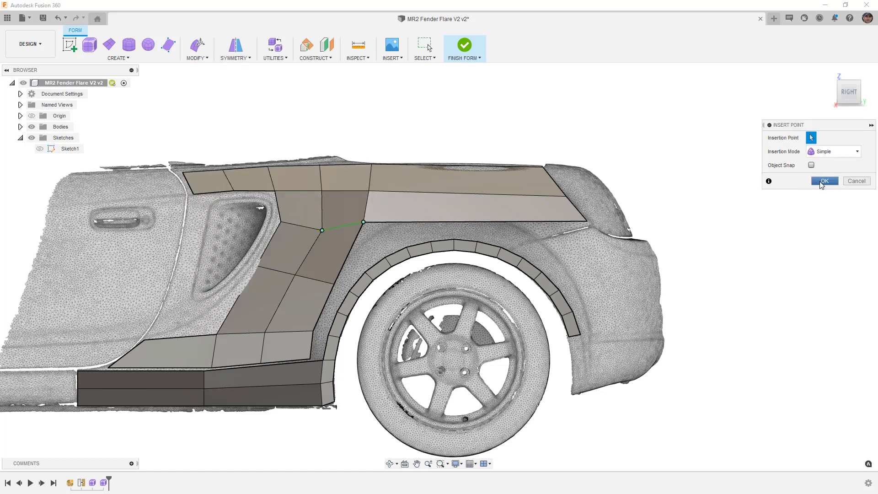
{"action": "left_click", "coordinate": [825, 181]}
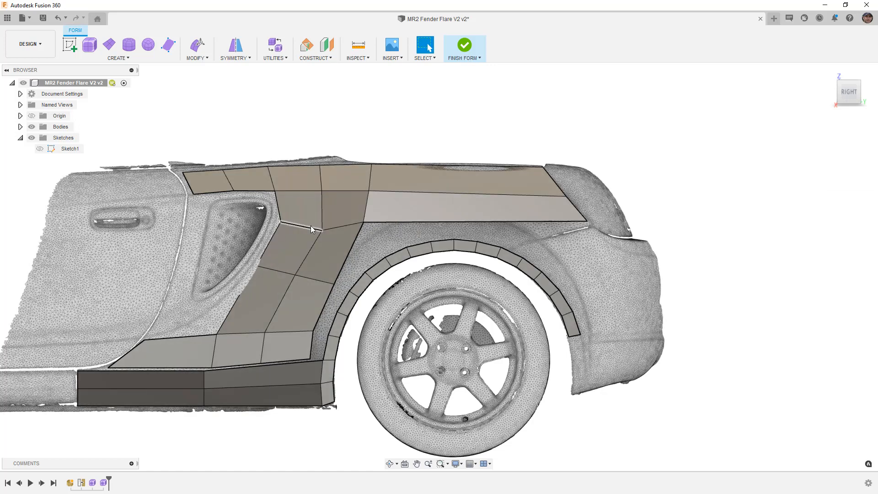
Step: Delete the two connected edges running from the back of the vent to the corner above the wheel arch
{"action": "left_click", "coordinate": [310, 226]}
{"action": "left_click", "coordinate": [328, 227], "text": "shift"}
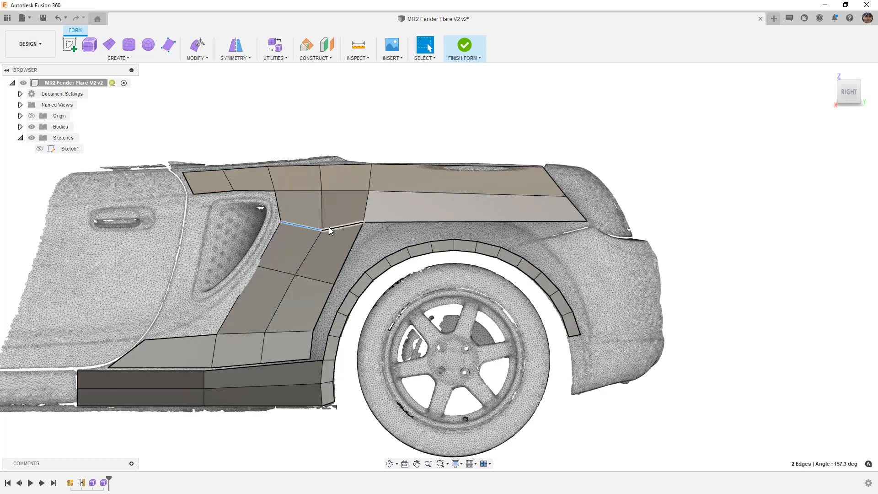
{"action": "key", "text": "Delete"}
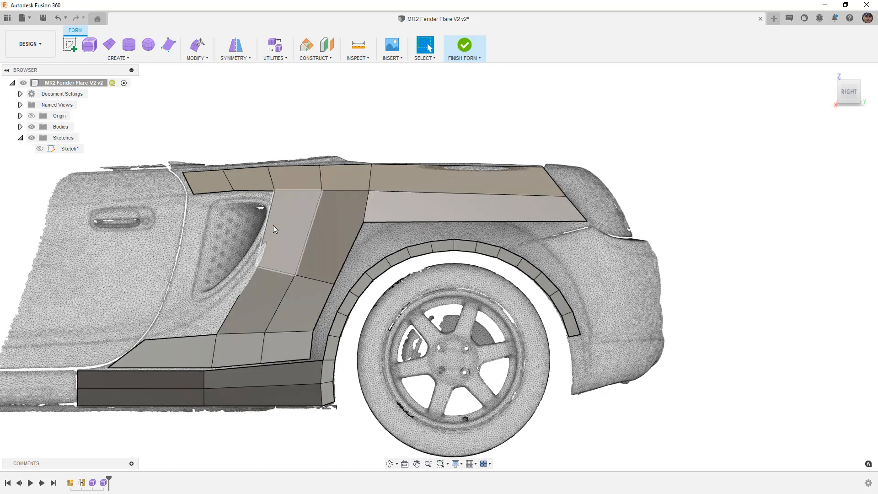
Step: Insert points to create a new edge line from the corner above the wheel arch across to the vent-side border
{"action": "left_click", "coordinate": [198, 56]}
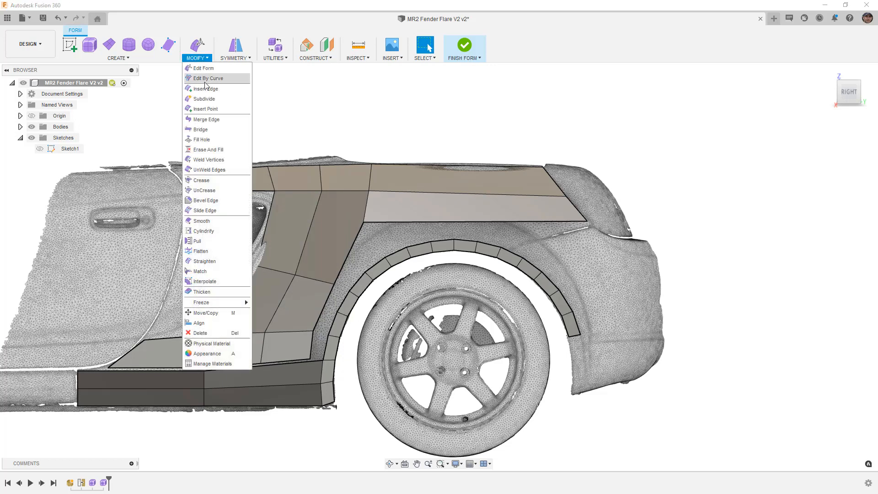
{"action": "left_click", "coordinate": [215, 100]}
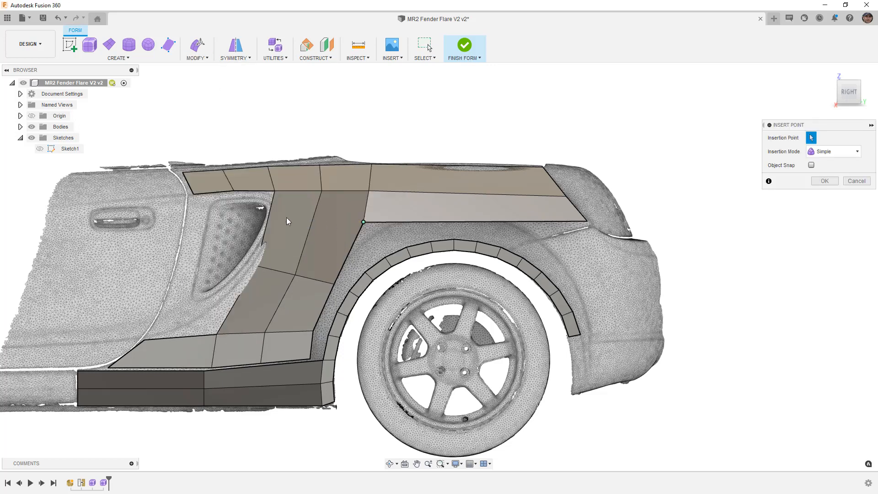
{"action": "left_click", "coordinate": [269, 218]}
{"action": "left_click", "coordinate": [823, 182]}
Step: Inspect the reworked fender surface in smooth display from behind, then return to box display and the right view
{"action": "left_click", "coordinate": [303, 227]}
{"action": "key", "text": "alt+3"}
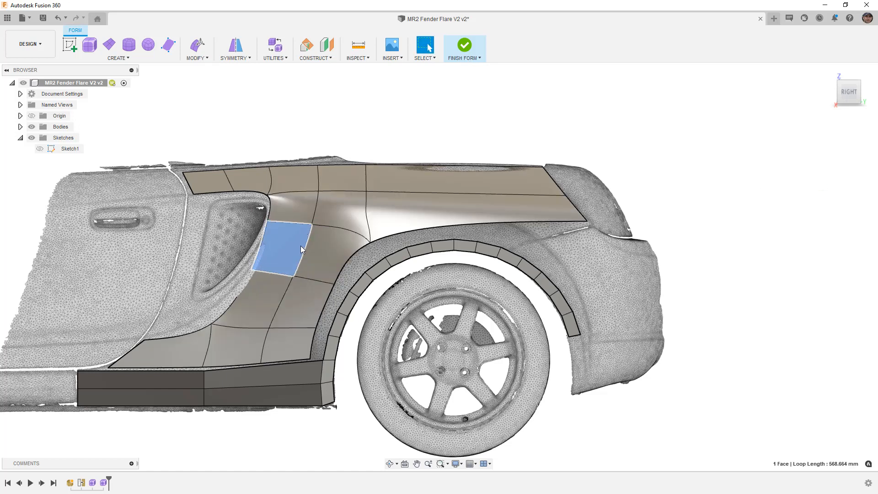
{"action": "left_click", "coordinate": [361, 137]}
{"action": "middle_click_drag", "start_coordinate": [350, 298], "coordinate": [216, 264], "text": "shift"}
{"action": "mouse_move", "coordinate": [213, 266]}
{"action": "middle_mouse_down", "text": "shift"}
{"action": "mouse_move", "coordinate": [238, 264]}
{"action": "mouse_move", "coordinate": [218, 276]}
{"action": "middle_mouse_up", "text": "shift"}
{"action": "scroll", "coordinate": [124, 236], "scroll_direction": "up", "scroll_amount": 1}
{"action": "scroll", "coordinate": [124, 233], "scroll_direction": "up", "scroll_amount": 2}
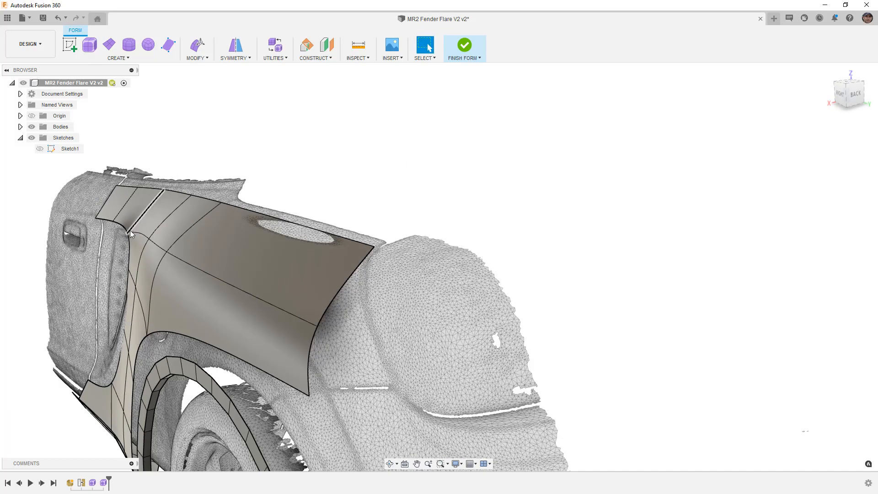
{"action": "middle_click_drag", "start_coordinate": [131, 231], "coordinate": [152, 254], "text": "shift"}
{"action": "left_click", "coordinate": [152, 254]}
{"action": "key", "text": "ctrl+1"}
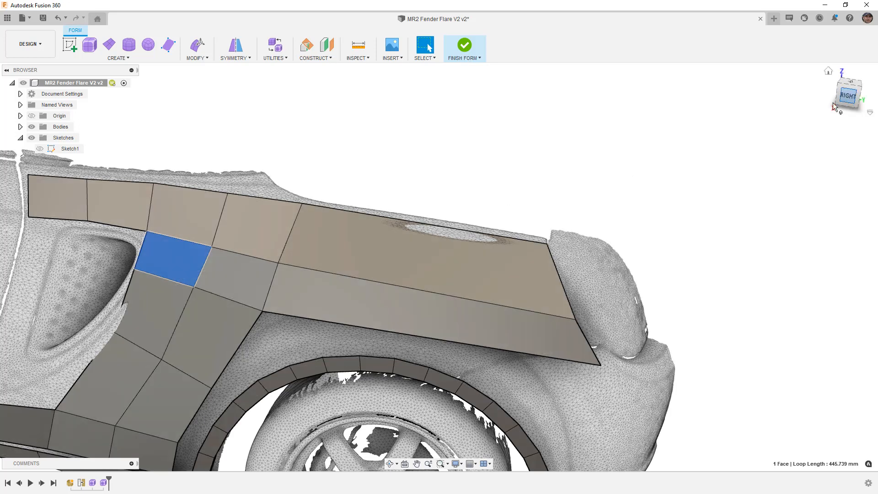
{"action": "left_click", "coordinate": [848, 96]}
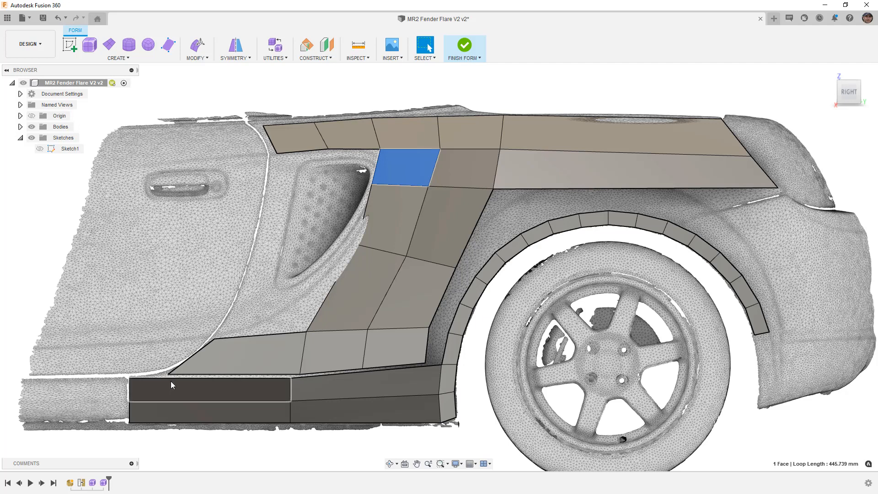
Step: Insert a T-spline edge at location 0.50 behind the vertical edge line of the side skirt panel
{"action": "left_click", "coordinate": [304, 450]}
{"action": "double_click", "coordinate": [288, 389]}
{"action": "left_click", "coordinate": [197, 58]}
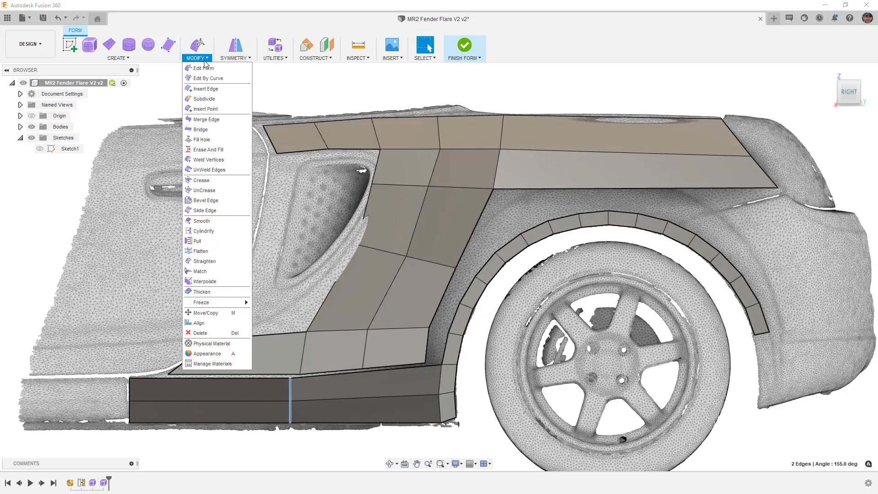
{"action": "left_click", "coordinate": [211, 93]}
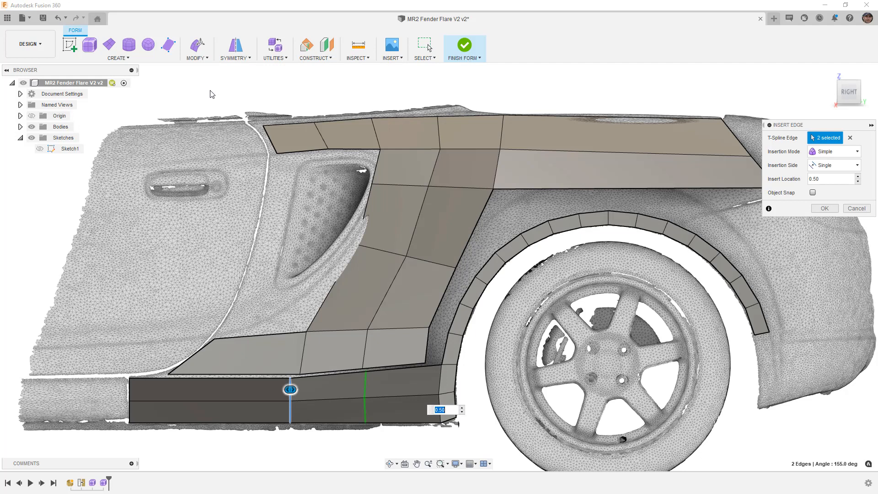
{"action": "left_click", "coordinate": [822, 209]}
Step: Weld the three vertices along the fender panel's lower edge to the matching vertices on the side skirt's upper edge
{"action": "left_click", "coordinate": [206, 58]}
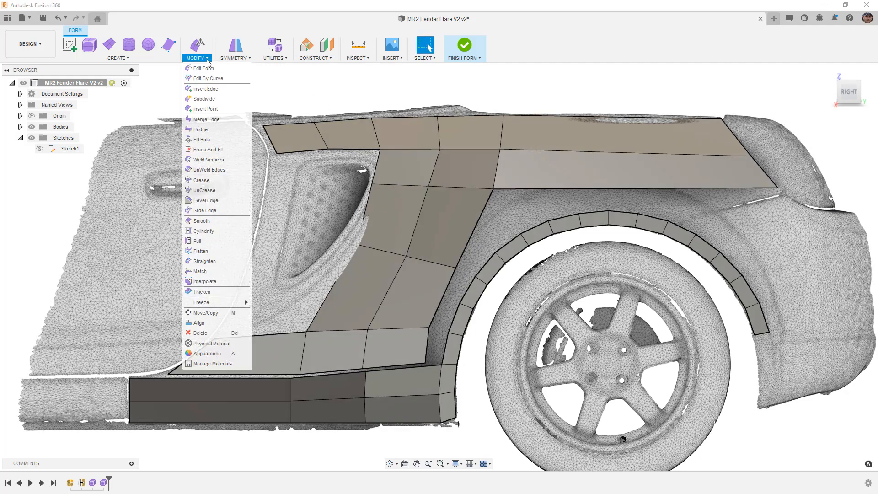
{"action": "left_click", "coordinate": [208, 160]}
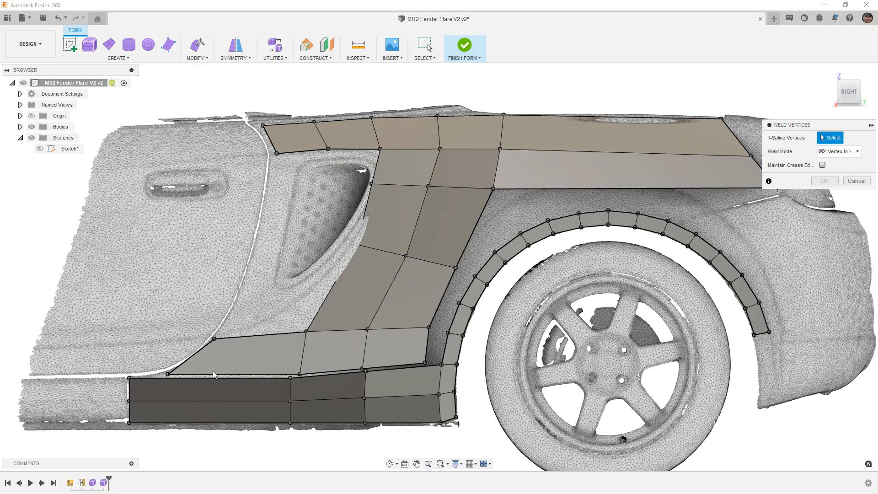
{"action": "left_click", "coordinate": [168, 374]}
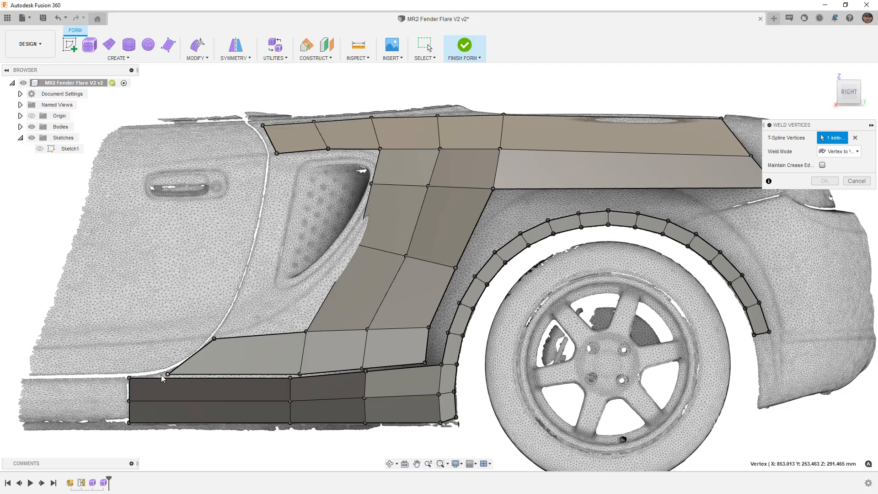
{"action": "left_click", "coordinate": [130, 378]}
{"action": "left_click", "coordinate": [300, 375]}
{"action": "left_click", "coordinate": [290, 378]}
{"action": "left_click", "coordinate": [361, 369]}
{"action": "left_click", "coordinate": [366, 371]}
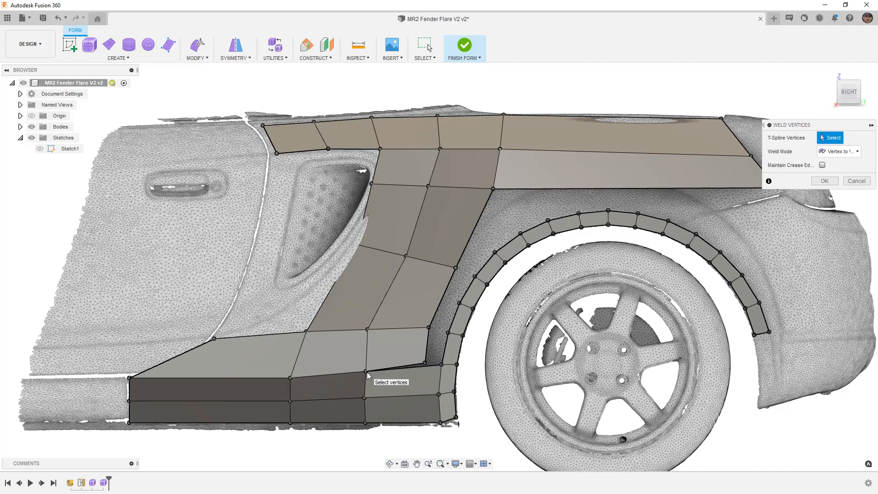
Step: Weld the fender panel's two lowest wheel-side vertices to the neighbouring vertices on the outer edge of the wheel arch strip
{"action": "left_click", "coordinate": [425, 363]}
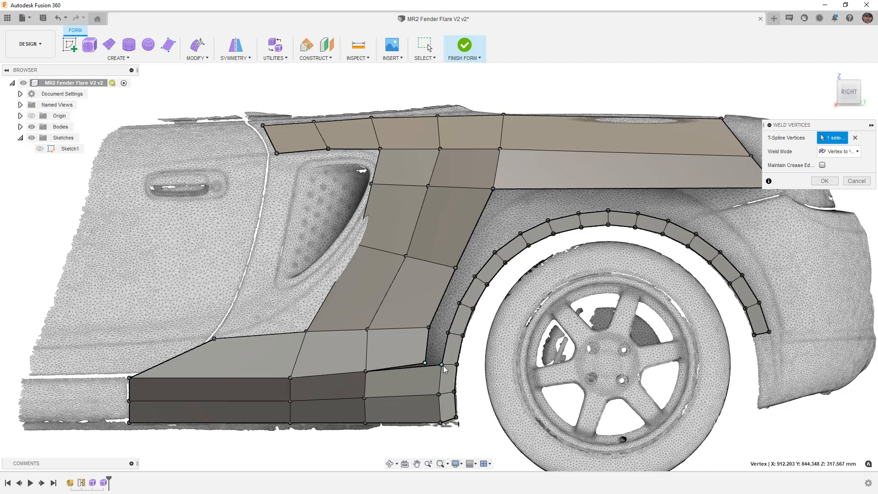
{"action": "left_click", "coordinate": [441, 364]}
{"action": "left_click", "coordinate": [429, 328]}
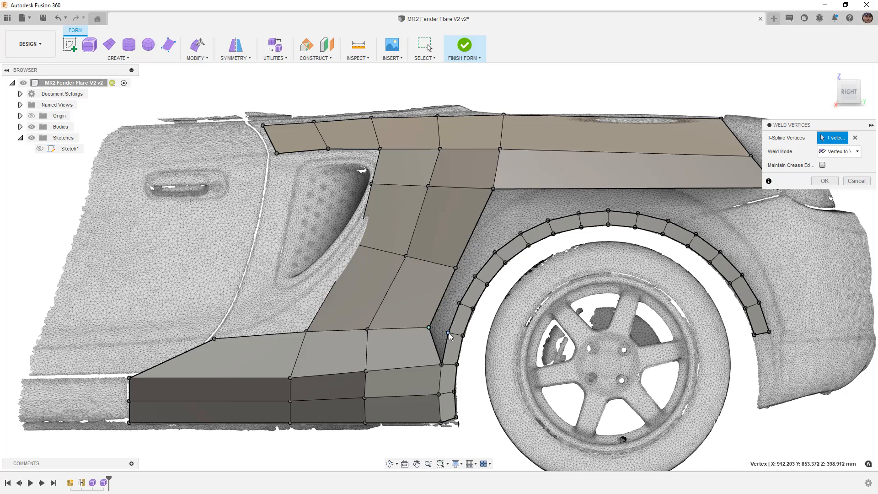
{"action": "left_click", "coordinate": [449, 333]}
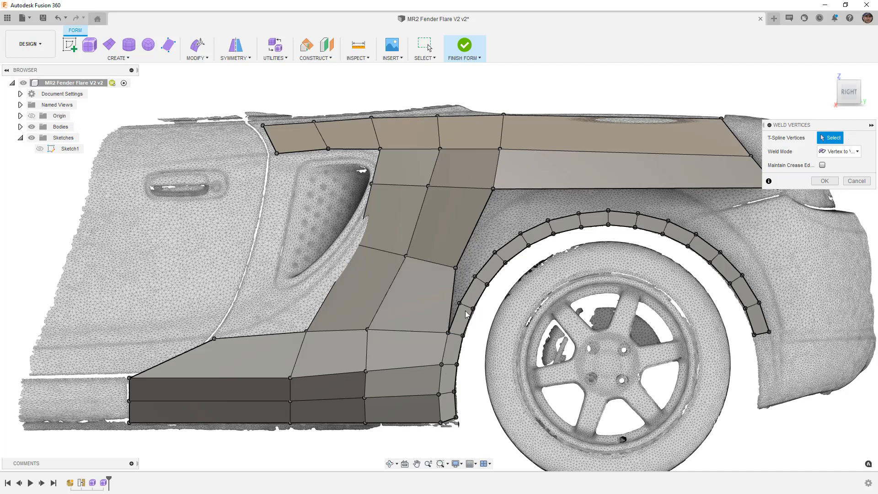
{"action": "left_click", "coordinate": [825, 181]}
Step: Inspect the welded fender and side skirt in smooth display, then examine the upper fender in box display from the right view
{"action": "left_click", "coordinate": [424, 338]}
{"action": "key", "text": "alt+3"}
{"action": "scroll", "coordinate": [425, 333], "scroll_direction": "down", "scroll_amount": 3}
{"action": "mouse_move", "coordinate": [420, 342]}
{"action": "middle_mouse_down", "text": "shift"}
{"action": "mouse_move", "coordinate": [469, 337]}
{"action": "mouse_move", "coordinate": [416, 343]}
{"action": "middle_mouse_up", "text": "shift"}
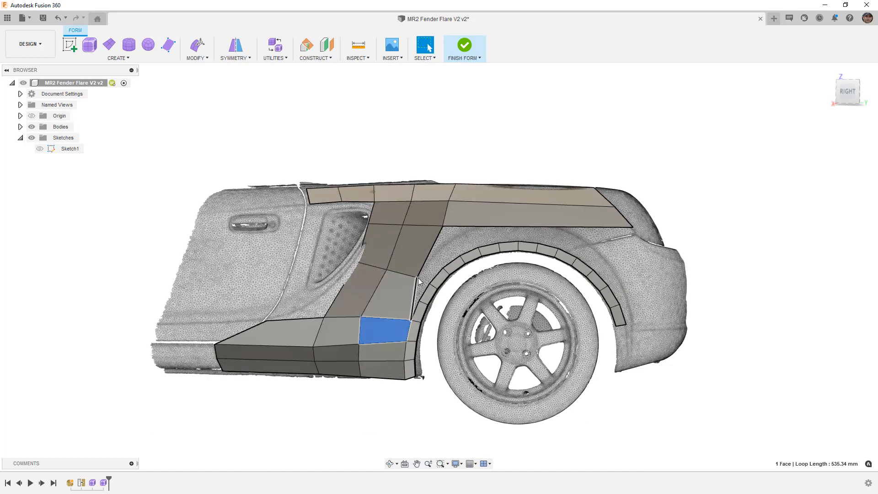
{"action": "key", "text": "alt+1"}
{"action": "left_click", "coordinate": [846, 91]}
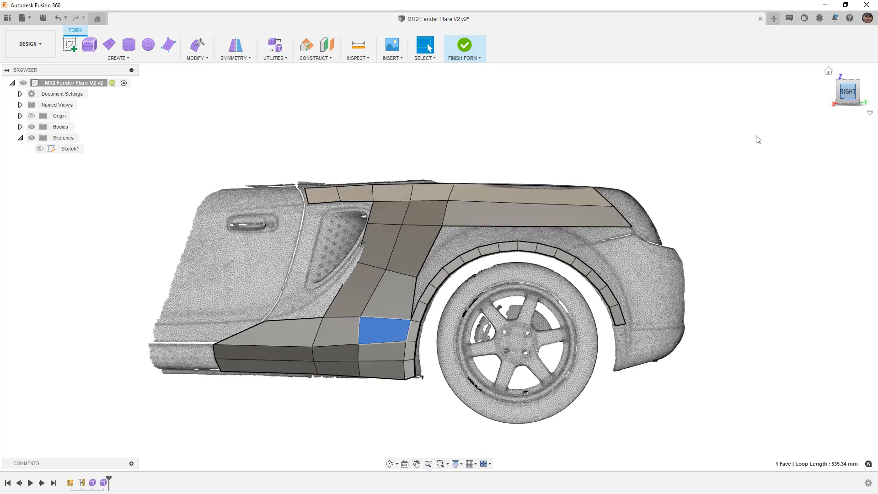
{"action": "middle_click_drag", "start_coordinate": [557, 252], "coordinate": [549, 243]}
{"action": "left_click", "coordinate": [499, 197]}
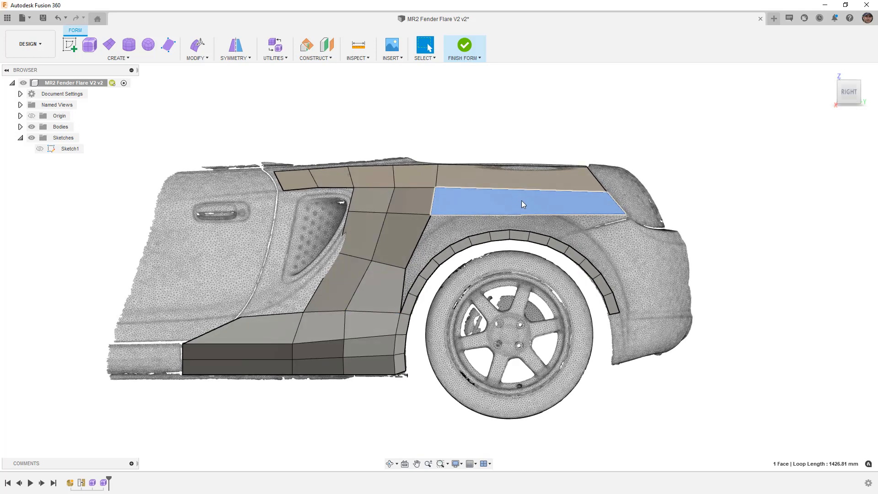
{"action": "left_click", "coordinate": [504, 147]}
{"action": "scroll", "coordinate": [443, 231], "scroll_direction": "up", "scroll_amount": 2}
{"action": "scroll", "coordinate": [443, 227], "scroll_direction": "up", "scroll_amount": 3}
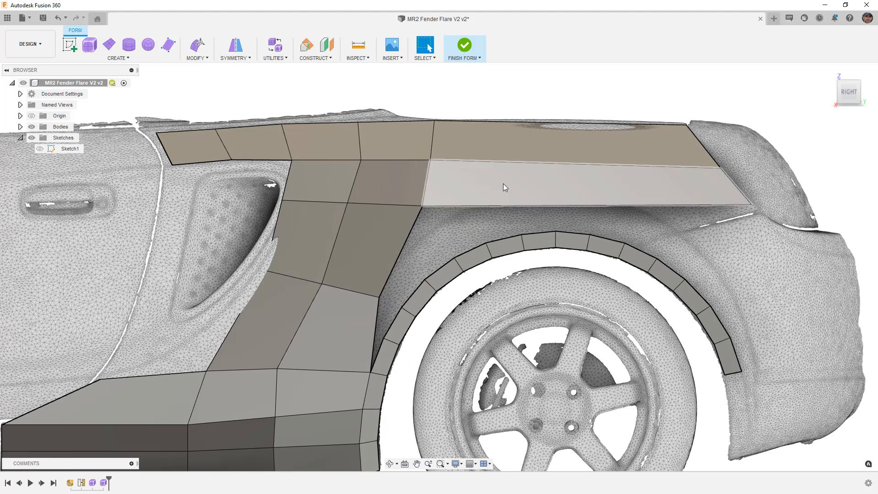
{"action": "scroll", "coordinate": [339, 116], "scroll_direction": "down", "scroll_amount": 2}
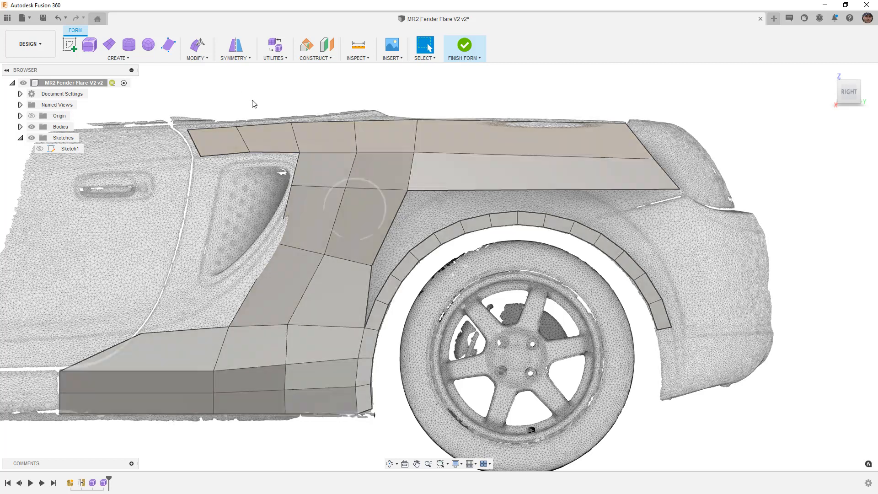
Step: Insert T-spline edges on both sides of the two-segment cross edge between the vent and wheel arch, at location 0.50
{"action": "left_click", "coordinate": [197, 54]}
{"action": "left_click", "coordinate": [206, 85]}
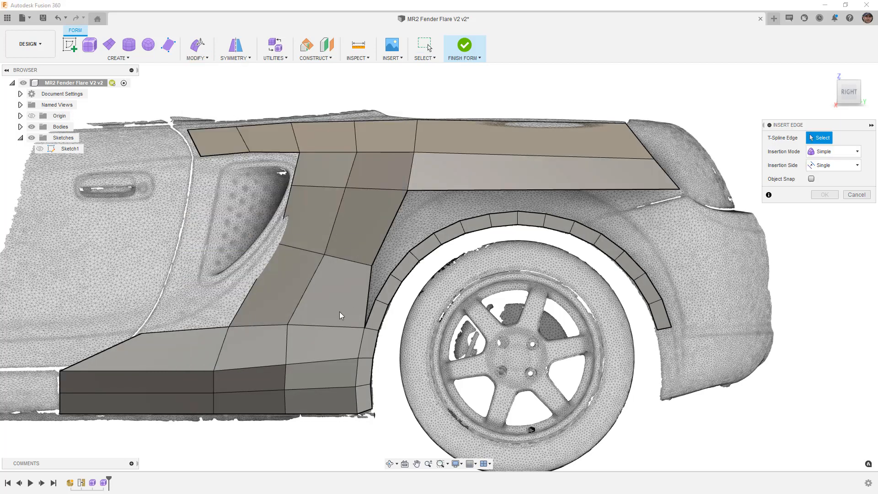
{"action": "double_click", "coordinate": [317, 252]}
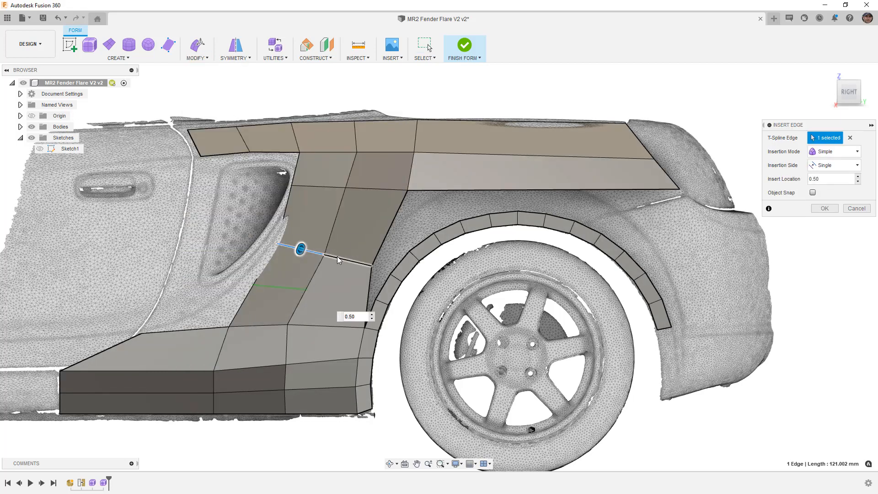
{"action": "left_click", "coordinate": [836, 165]}
{"action": "left_click", "coordinate": [828, 187]}
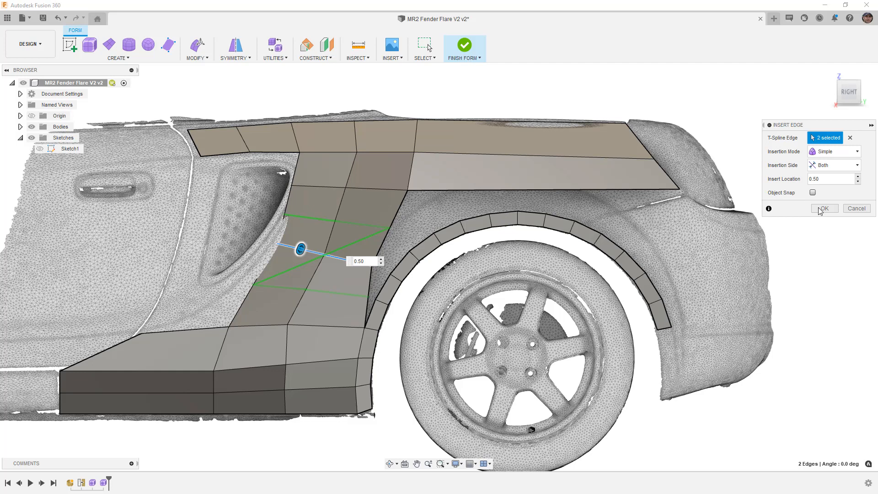
{"action": "left_click", "coordinate": [823, 209]}
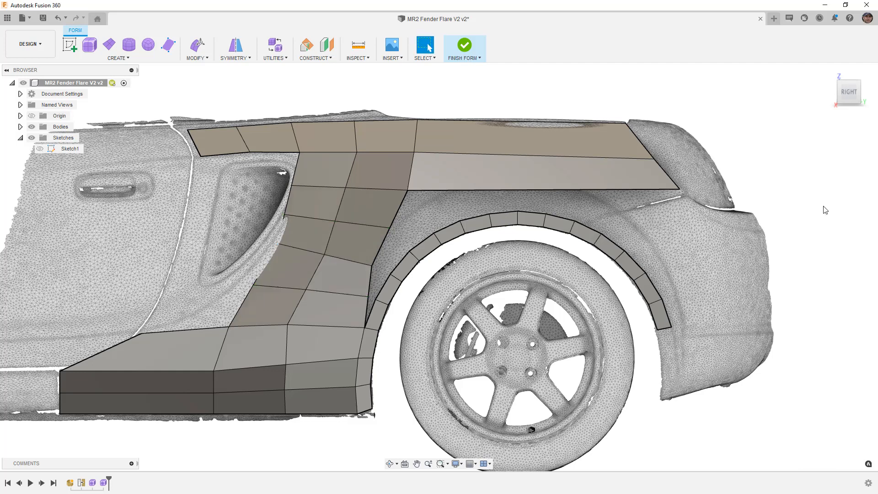
Step: Weld the next three wheel-side vertices of the fender panel to the matching outer vertices of the wheel arch strip
{"action": "left_click", "coordinate": [203, 58]}
{"action": "left_click", "coordinate": [209, 160]}
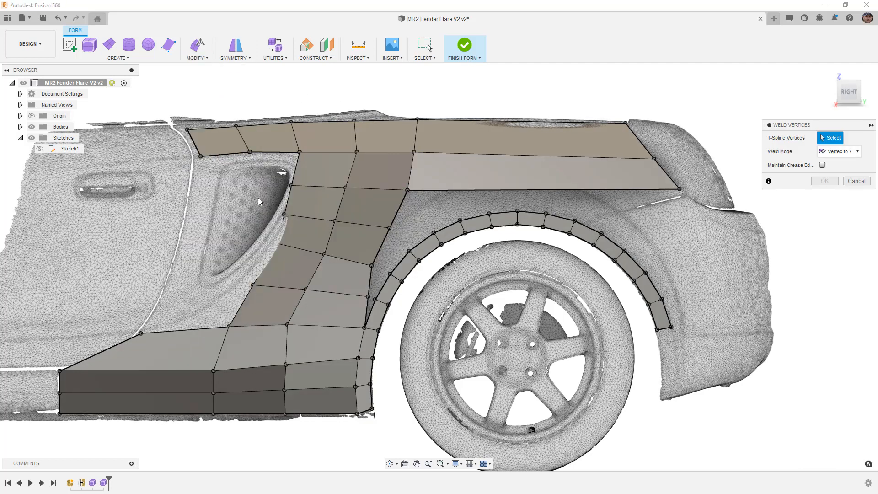
{"action": "left_click", "coordinate": [368, 297]}
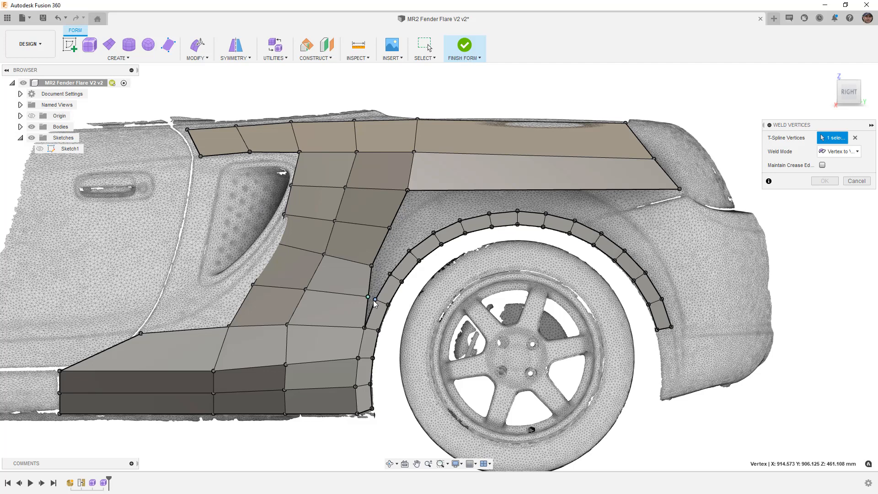
{"action": "left_click", "coordinate": [375, 299]}
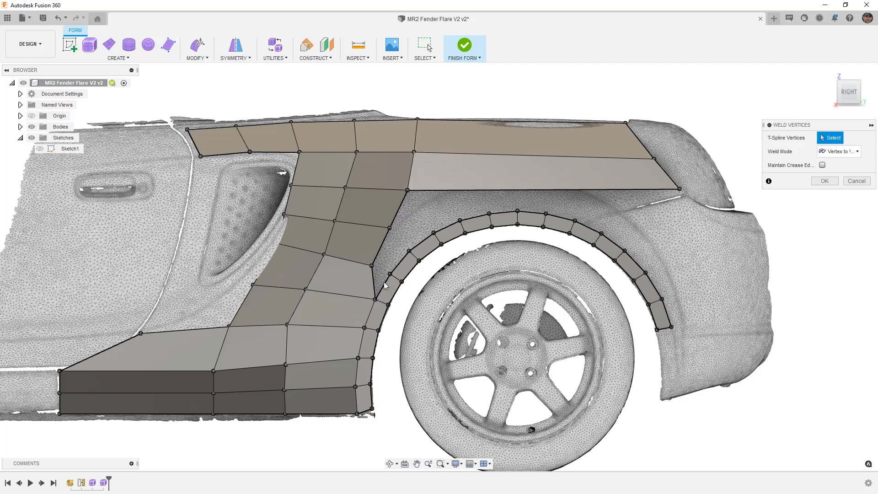
{"action": "left_click", "coordinate": [372, 266]}
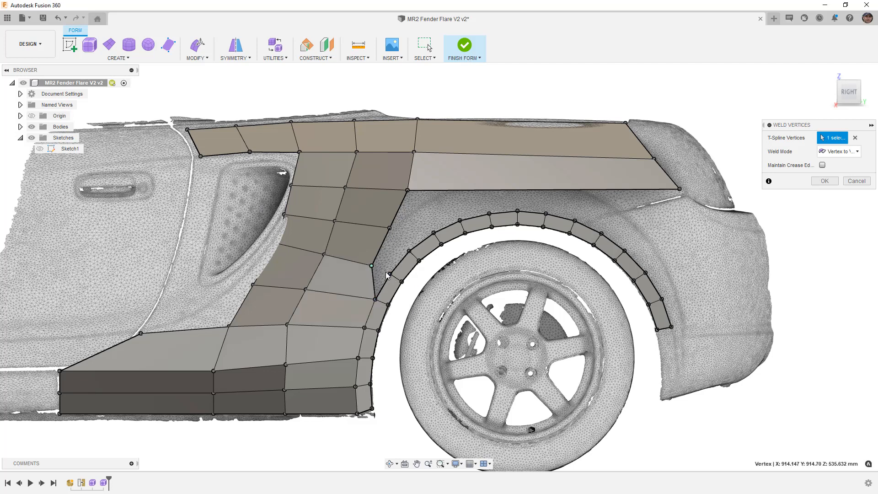
{"action": "left_click", "coordinate": [390, 275]}
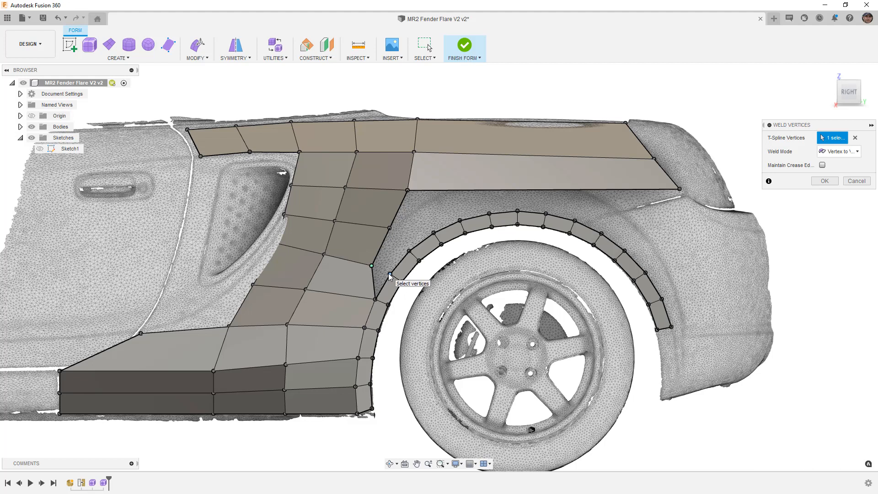
{"action": "left_click", "coordinate": [389, 227]}
{"action": "left_click", "coordinate": [409, 251]}
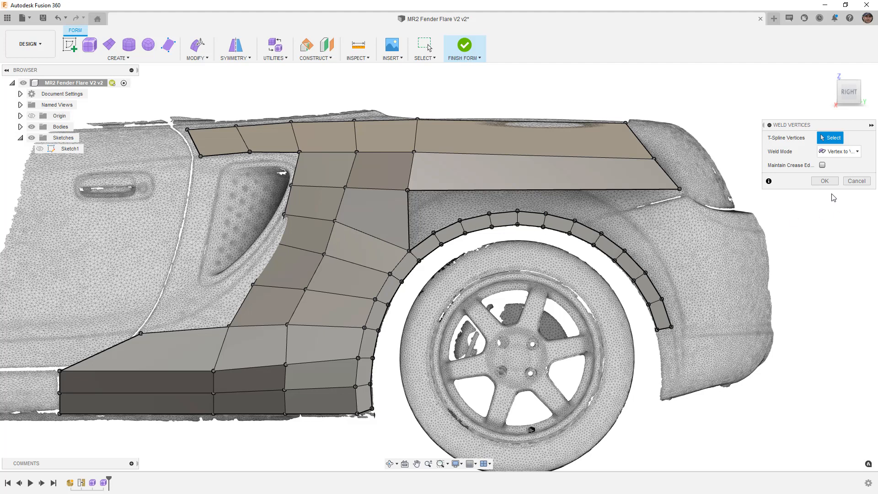
{"action": "left_click", "coordinate": [824, 181]}
Step: Inspect the fender joined to the arch strip from the front and side in smooth display, then return to box display and the right view
{"action": "scroll", "coordinate": [422, 225], "scroll_direction": "down", "scroll_amount": 5}
{"action": "middle_click_drag", "start_coordinate": [356, 267], "coordinate": [393, 269], "text": "shift"}
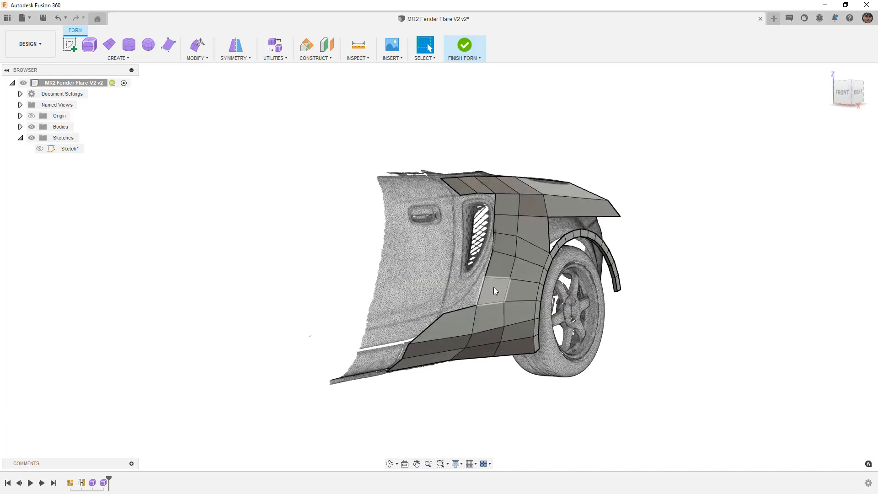
{"action": "scroll", "coordinate": [514, 272], "scroll_direction": "up", "scroll_amount": 4}
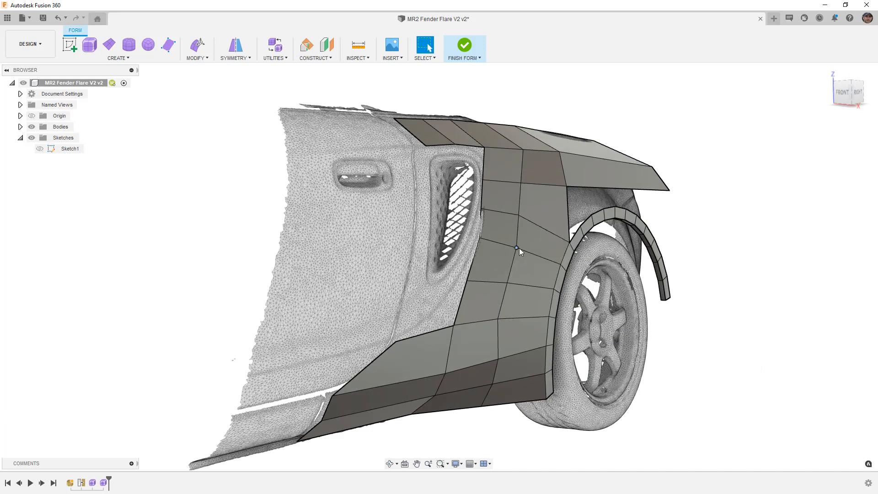
{"action": "key", "text": "alt+3"}
{"action": "middle_click_drag", "start_coordinate": [509, 283], "coordinate": [373, 280], "text": "shift"}
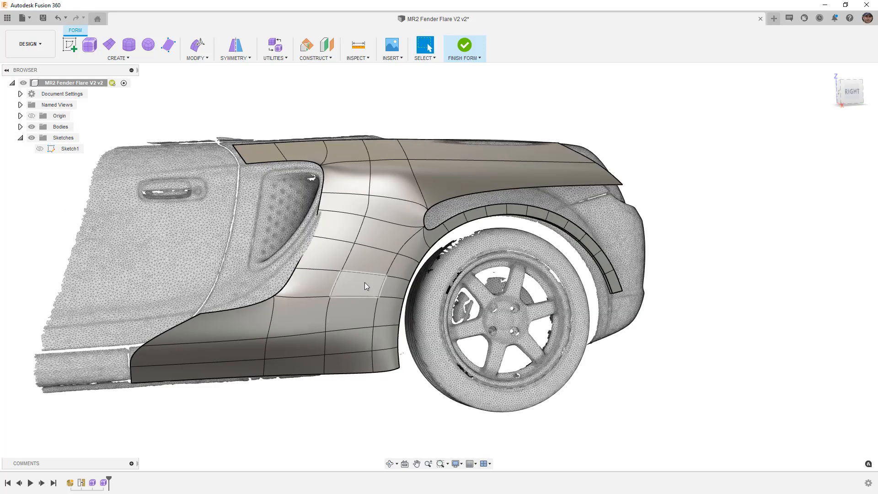
{"action": "left_click", "coordinate": [365, 280]}
{"action": "key", "text": "alt+1"}
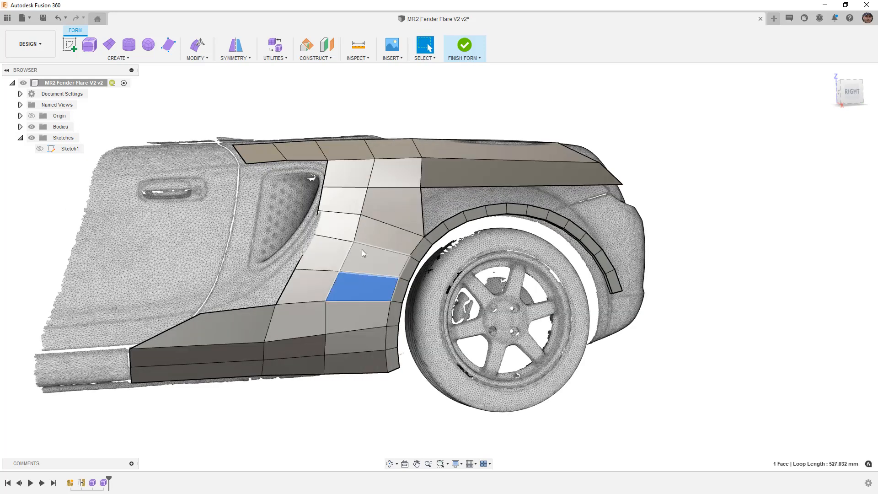
{"action": "left_click", "coordinate": [728, 171]}
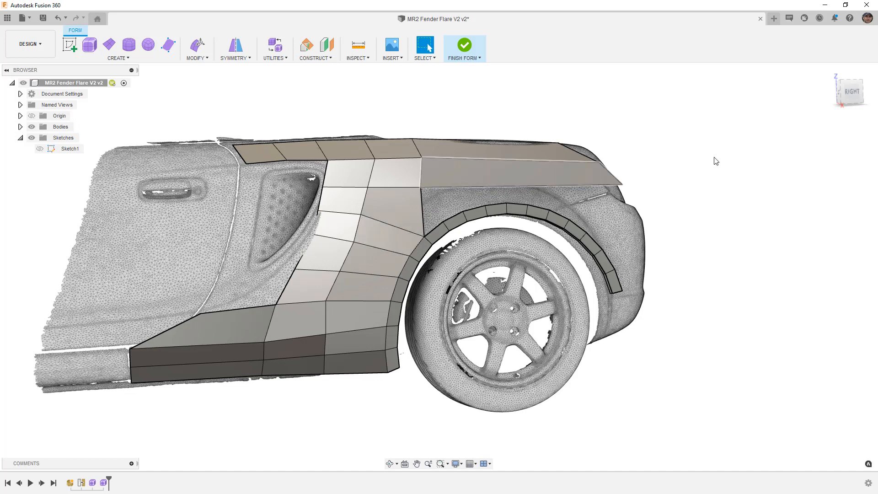
{"action": "left_click", "coordinate": [856, 96]}
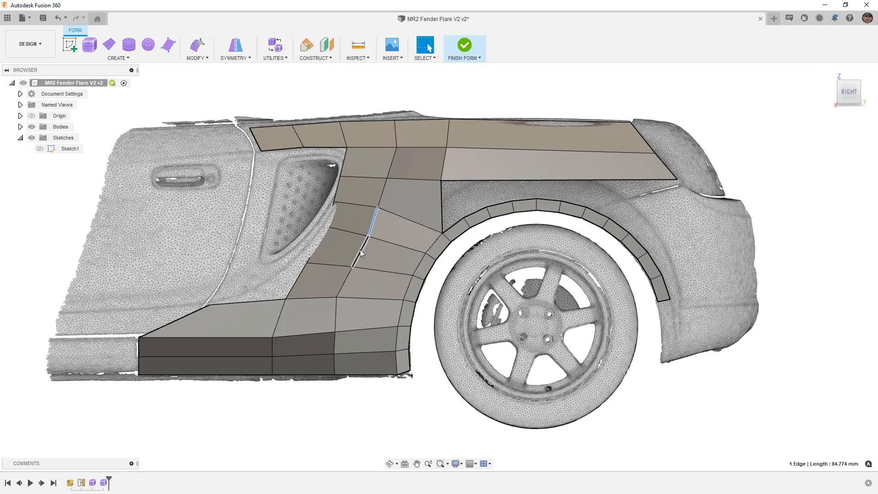
Step: Delete the two connected edges midway between the vent and wheel arch, and insert points to redraw them as a straighter line
{"action": "key", "text": "Delete"}
{"action": "left_click", "coordinate": [197, 50]}
{"action": "left_click", "coordinate": [208, 109]}
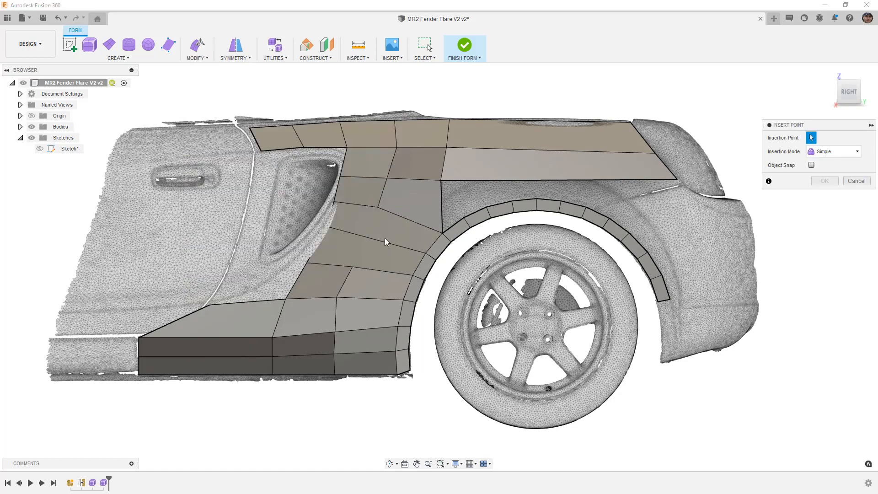
{"action": "left_click", "coordinate": [379, 208]}
{"action": "left_click", "coordinate": [825, 182]}
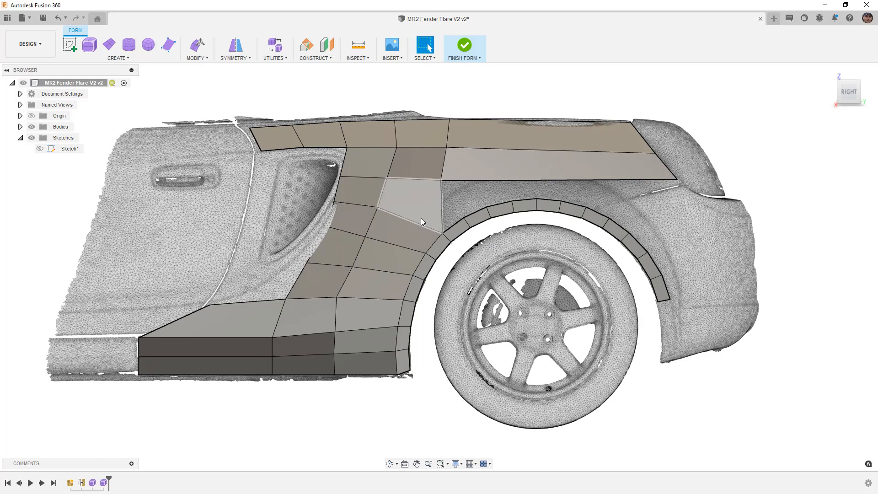
Step: Move the interior vertex between the vent and wheel arch down about 14 mm and forward about 5 mm with Edit Form
{"action": "left_click", "coordinate": [378, 208]}
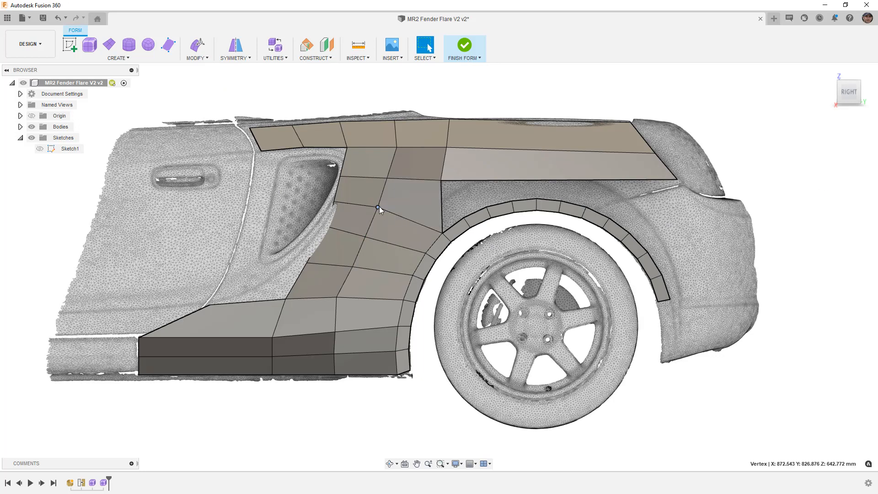
{"action": "left_click", "coordinate": [197, 45]}
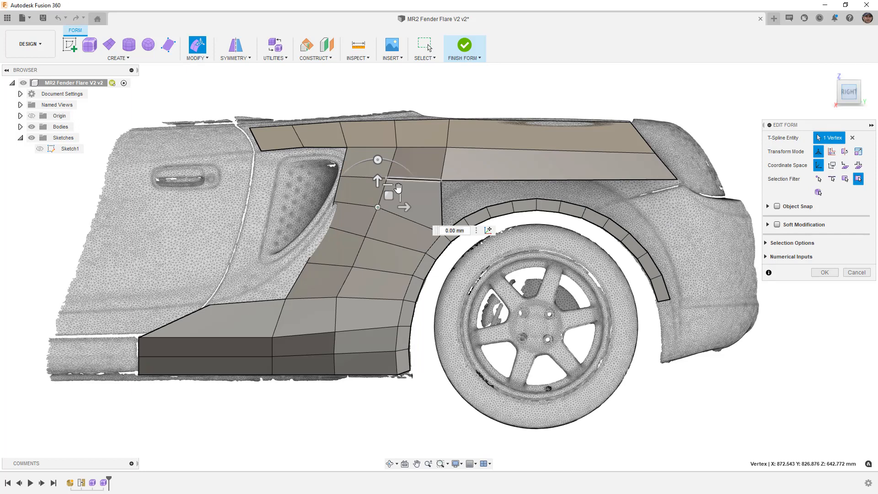
{"action": "scroll", "coordinate": [375, 219], "scroll_direction": "up", "scroll_amount": 4}
{"action": "left_click_drag", "start_coordinate": [390, 190], "coordinate": [386, 200]}
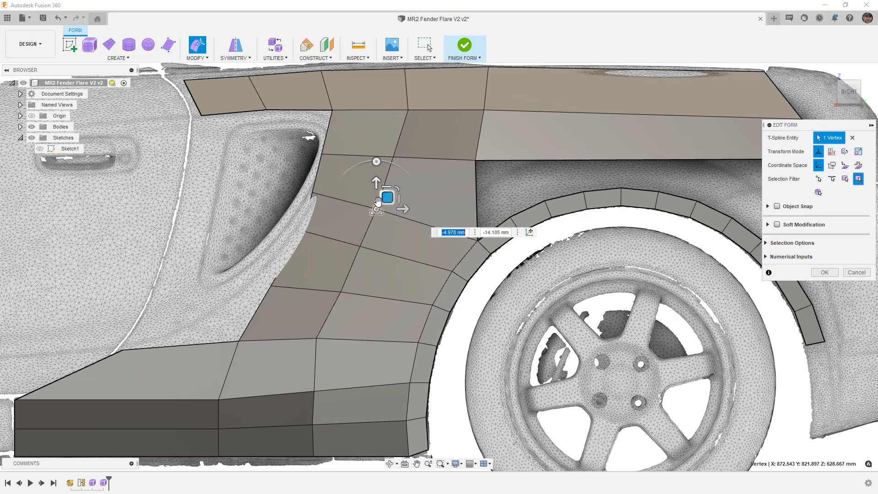
{"action": "left_click", "coordinate": [198, 58]}
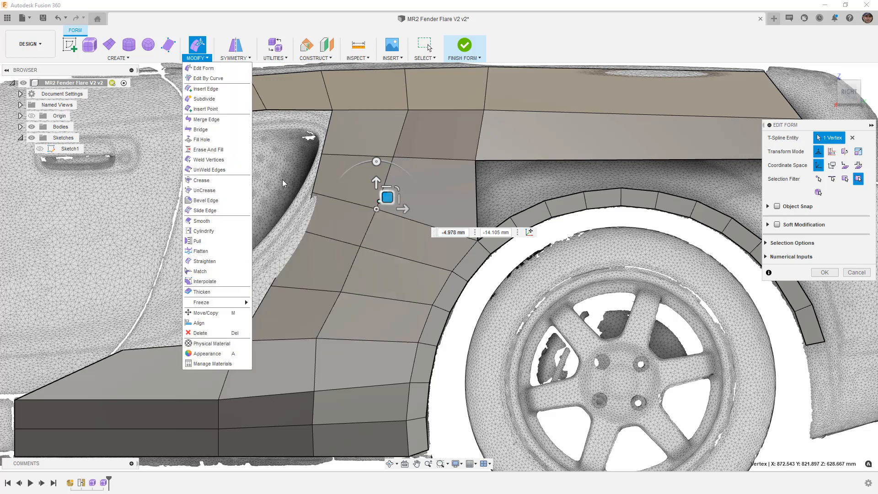
{"action": "left_click", "coordinate": [612, 33]}
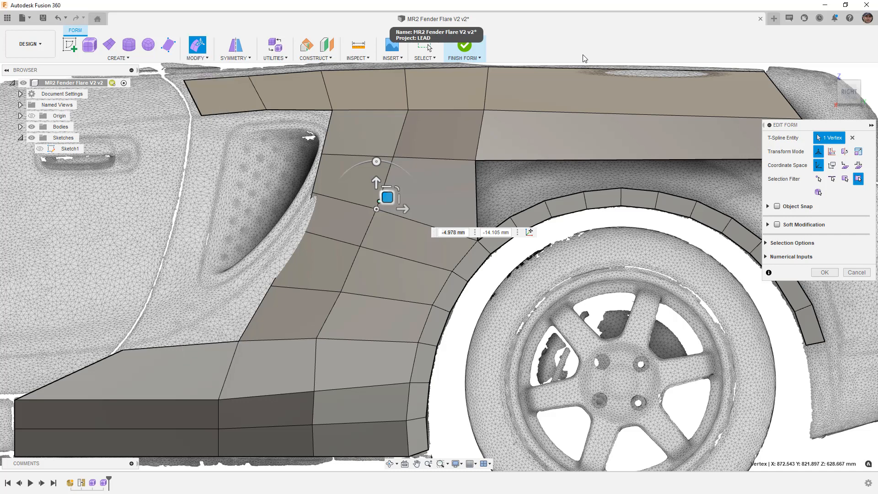
{"action": "left_click", "coordinate": [819, 270]}
{"action": "scroll", "coordinate": [429, 184], "scroll_direction": "down", "scroll_amount": 3}
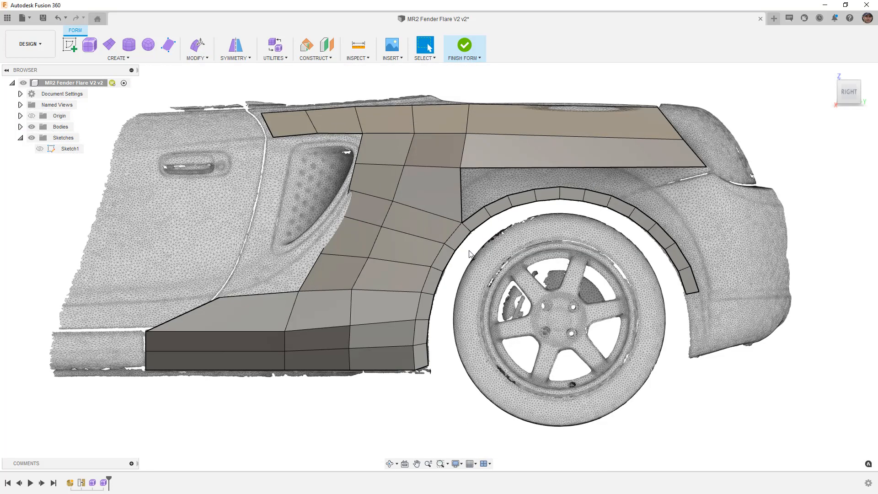
Step: Save the fender flare design as a new version
{"action": "scroll", "coordinate": [476, 250], "scroll_direction": "down", "scroll_amount": 3}
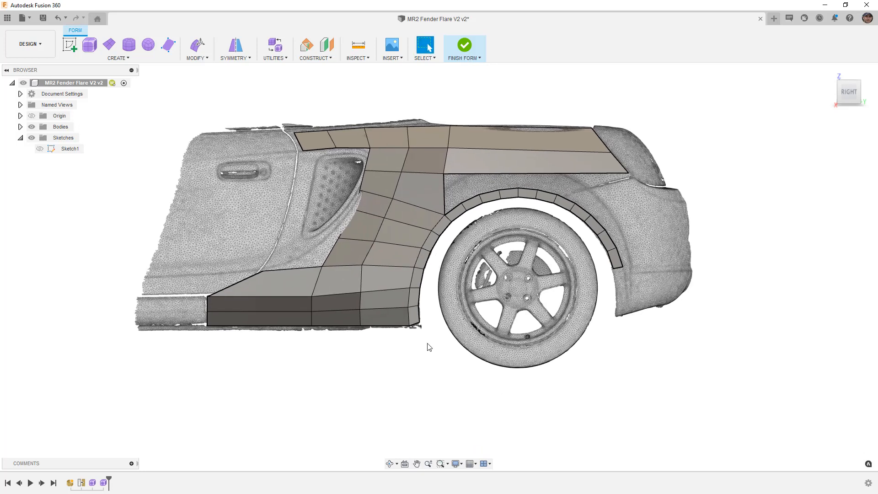
{"action": "key", "text": "ctrl+s"}
{"action": "left_click", "coordinate": [450, 273]}
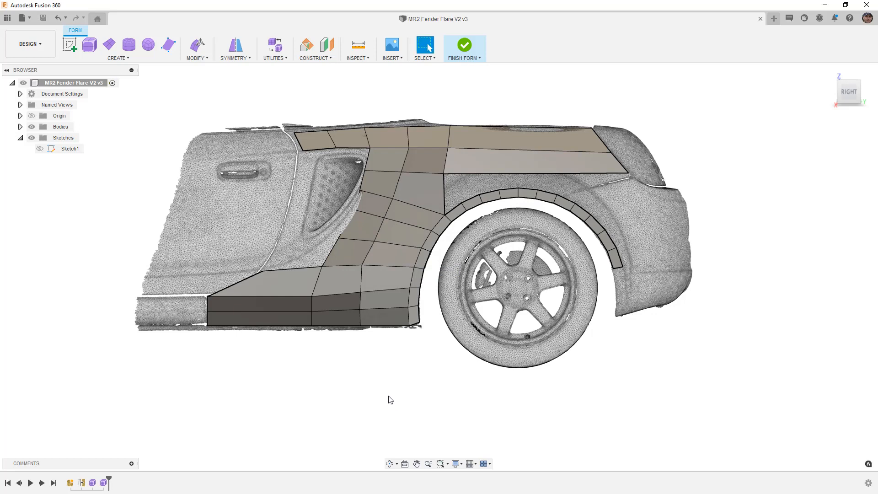
Step: Lower the side skirt's upper edge and its vertex below the vent with Edit Form
{"action": "left_click", "coordinate": [293, 270]}
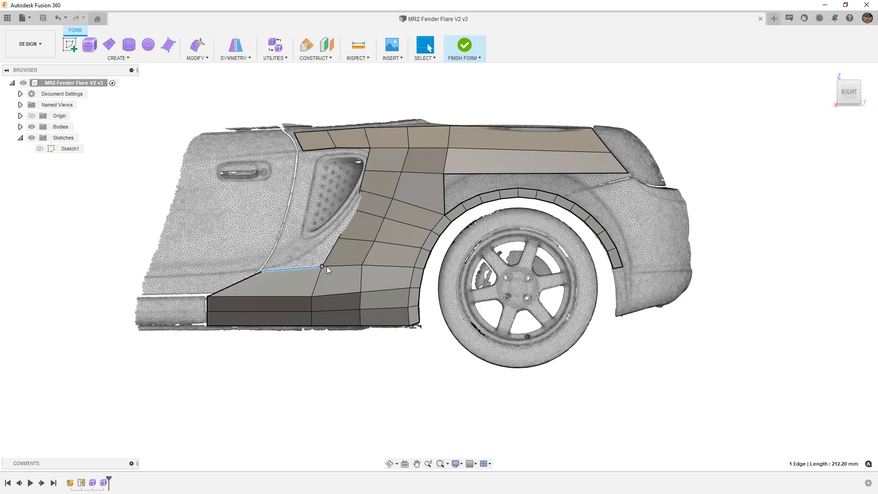
{"action": "left_click", "coordinate": [197, 45]}
{"action": "scroll", "coordinate": [302, 258], "scroll_direction": "up", "scroll_amount": 3}
{"action": "left_click_drag", "start_coordinate": [302, 257], "coordinate": [328, 277]}
{"action": "left_click", "coordinate": [313, 286]}
{"action": "middle_click_drag", "start_coordinate": [284, 294], "coordinate": [308, 287], "text": "shift"}
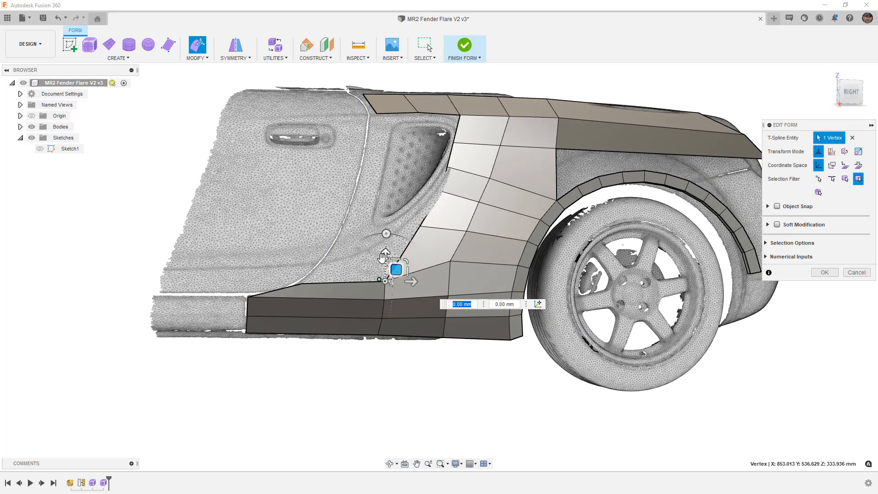
{"action": "left_click", "coordinate": [851, 93]}
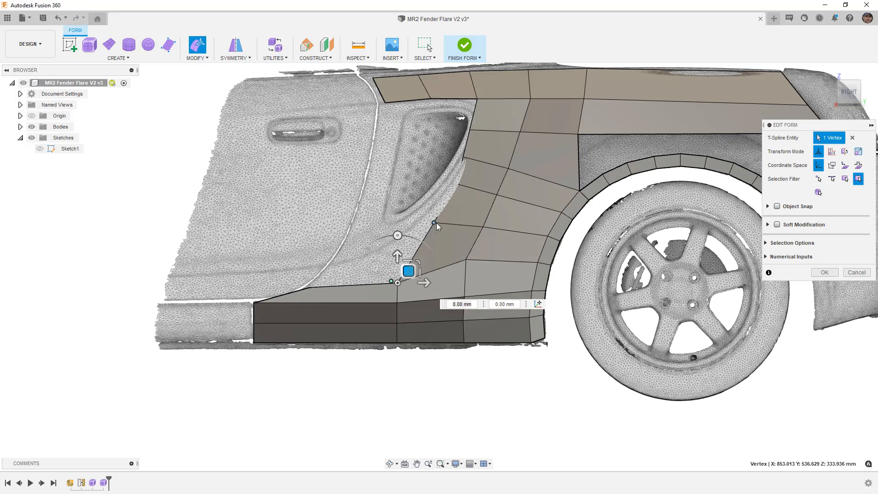
Step: Shift the panel's vent-side vertices rearward around the vent, and move the cross edge above its rear corner back about 34 mm
{"action": "left_click", "coordinate": [434, 223]}
{"action": "left_click_drag", "start_coordinate": [445, 213], "coordinate": [484, 151]}
{"action": "left_click_drag", "start_coordinate": [485, 150], "coordinate": [494, 116]}
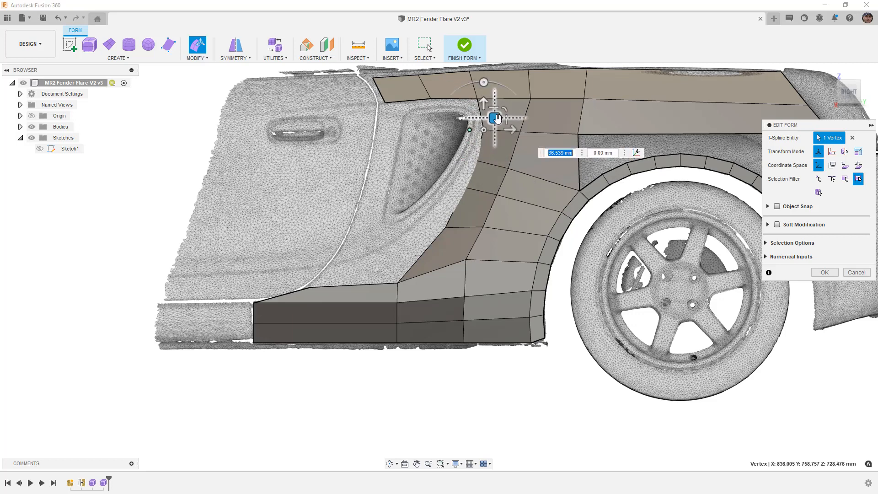
{"action": "left_click", "coordinate": [480, 82]}
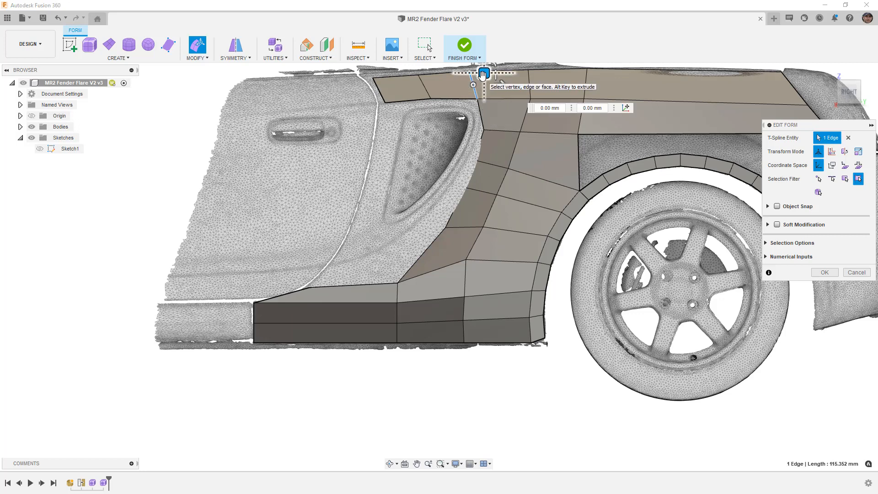
{"action": "left_click_drag", "start_coordinate": [483, 75], "coordinate": [495, 76]}
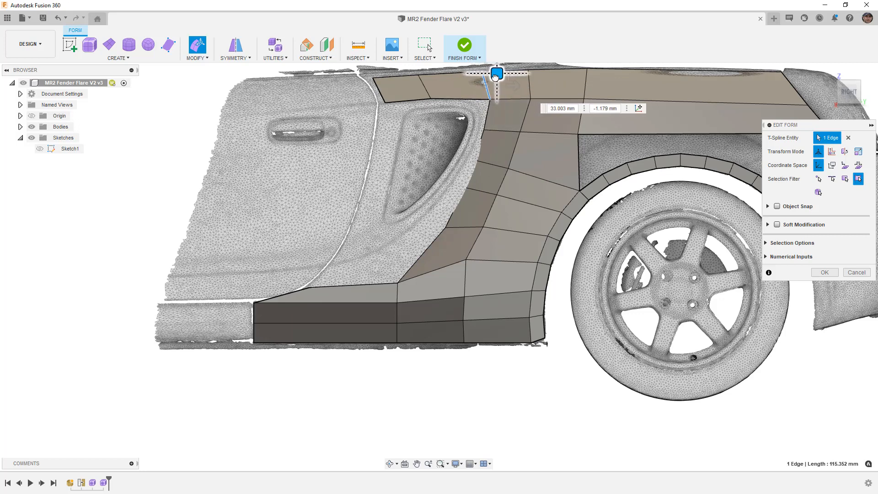
{"action": "left_click_drag", "start_coordinate": [496, 76], "coordinate": [496, 77]}
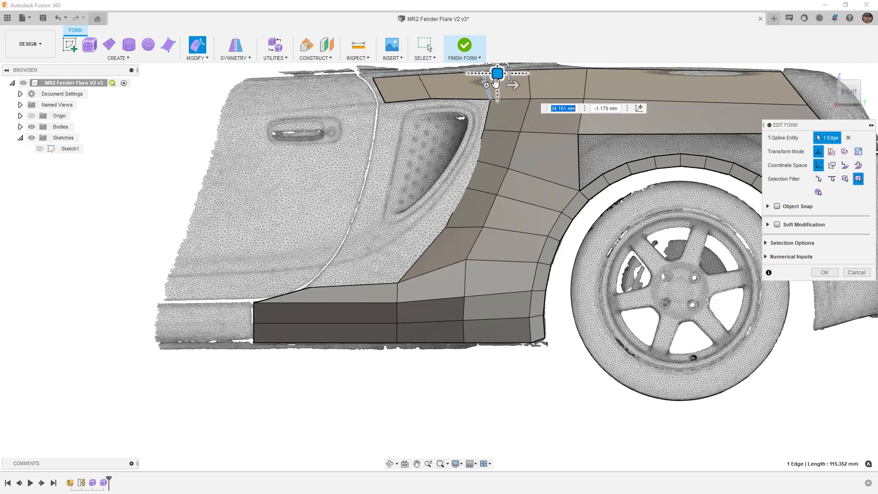
Step: Extrude the eight-edge boundary around the vent inward, and move the new lower vertices to follow the door gap and vent outline
{"action": "double_click", "coordinate": [374, 283]}
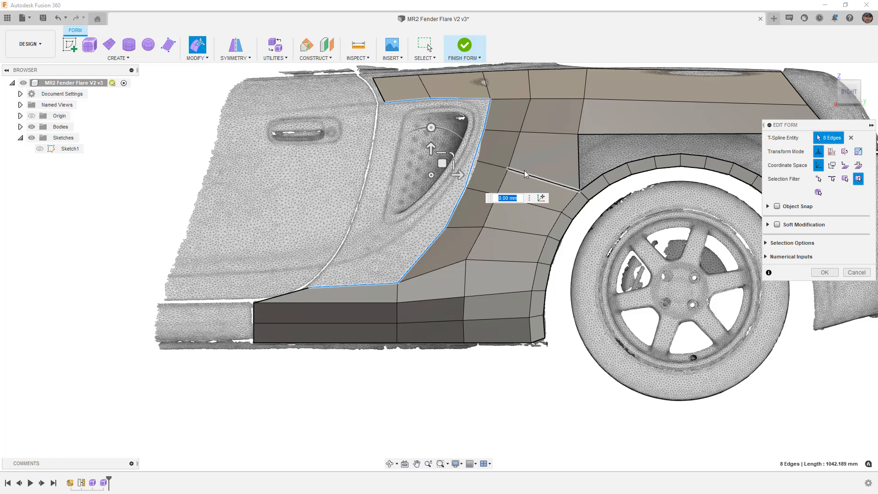
{"action": "left_click_drag", "start_coordinate": [451, 154], "coordinate": [432, 163]}
{"action": "left_click", "coordinate": [312, 275]}
{"action": "left_click_drag", "start_coordinate": [313, 275], "coordinate": [332, 263]}
{"action": "left_click", "coordinate": [392, 271]}
{"action": "left_click_drag", "start_coordinate": [403, 259], "coordinate": [467, 170]}
{"action": "scroll", "coordinate": [459, 152], "scroll_direction": "up", "scroll_amount": 3}
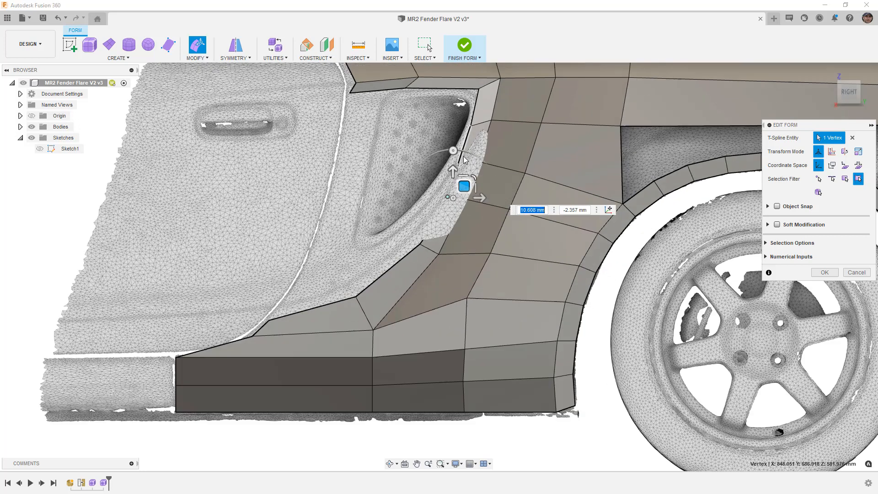
Step: Reposition the upper inner vertices of the extruded strip to follow the vent's rear and top edges
{"action": "left_click", "coordinate": [482, 160]}
{"action": "left_click_drag", "start_coordinate": [491, 150], "coordinate": [475, 133]}
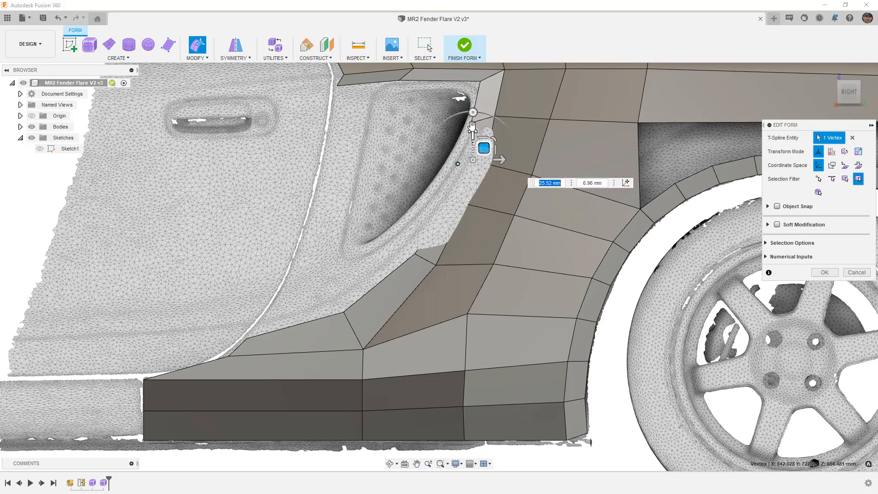
{"action": "left_click", "coordinate": [496, 115]}
{"action": "mouse_move", "coordinate": [507, 106]}
{"action": "left_mouse_down"}
{"action": "mouse_move", "coordinate": [522, 108]}
{"action": "mouse_move", "coordinate": [484, 111]}
{"action": "mouse_move", "coordinate": [502, 108]}
{"action": "left_mouse_up"}
{"action": "scroll", "coordinate": [487, 78], "scroll_direction": "up", "scroll_amount": 1}
{"action": "middle_click_drag", "start_coordinate": [487, 79], "coordinate": [463, 149]}
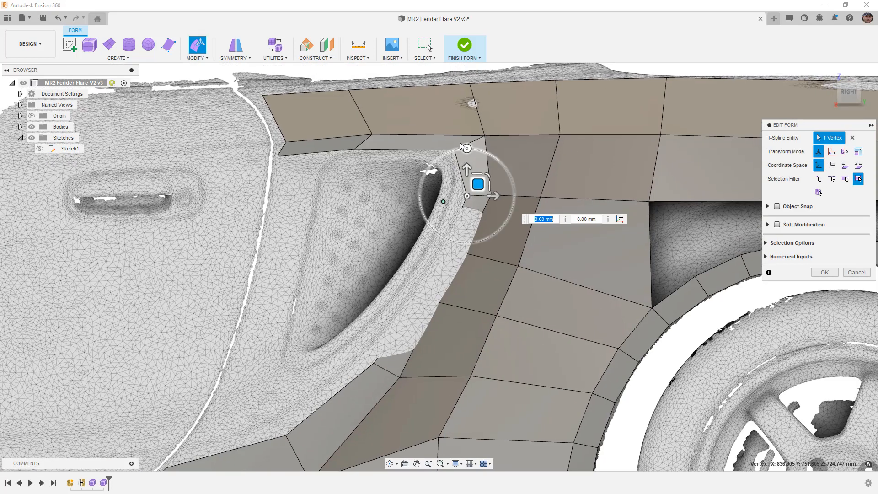
{"action": "left_click_drag", "start_coordinate": [478, 184], "coordinate": [371, 137]}
Step: Align the front end vertices of the extruded strip above the vent with the door gap, and check the form in smooth display
{"action": "left_click", "coordinate": [285, 141]}
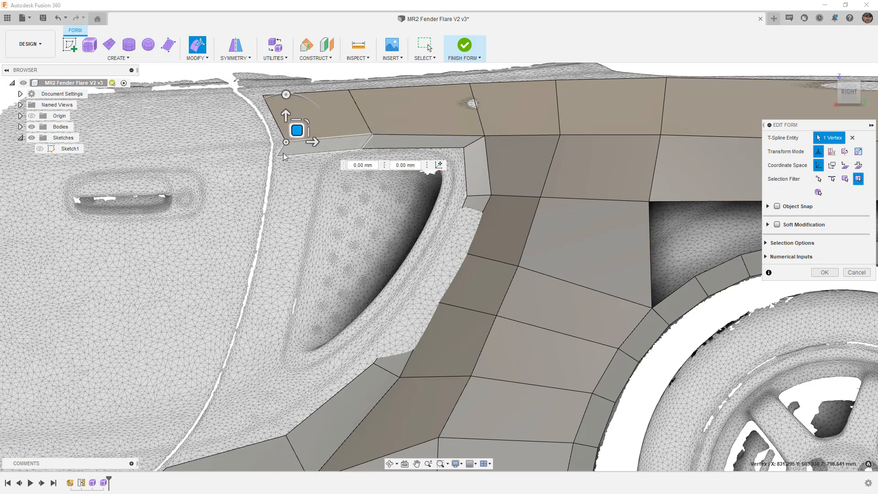
{"action": "left_click_drag", "start_coordinate": [285, 146], "coordinate": [283, 158]}
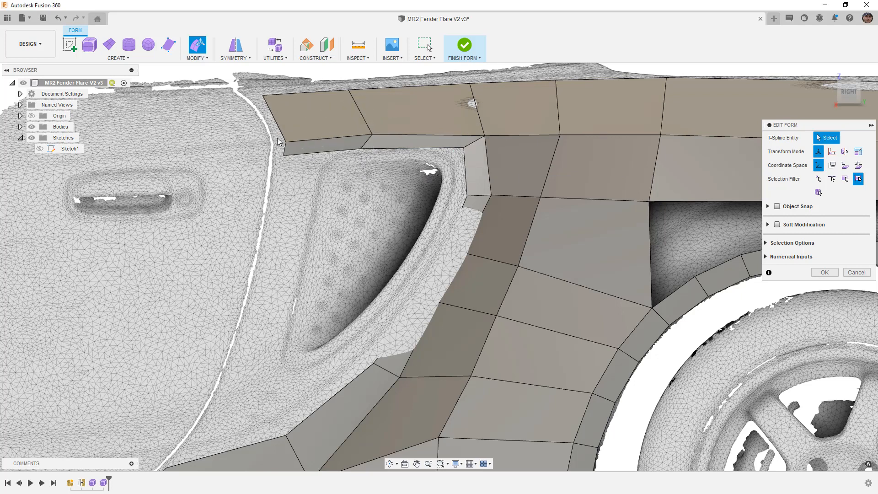
{"action": "left_click", "coordinate": [286, 144]}
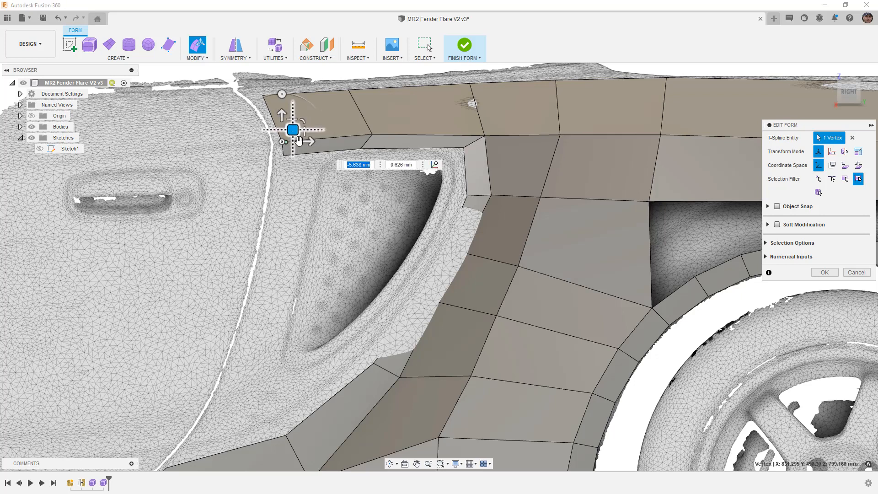
{"action": "left_click", "coordinate": [333, 145]}
{"action": "scroll", "coordinate": [333, 145], "scroll_direction": "down", "scroll_amount": 6}
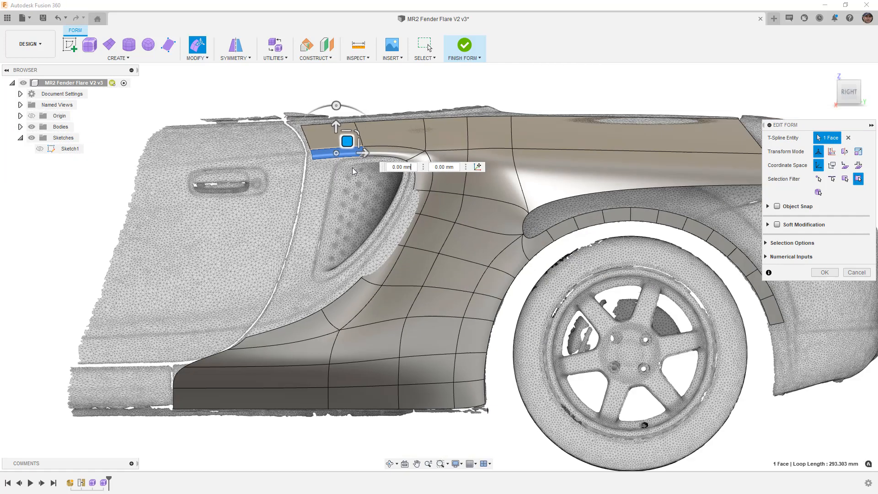
{"action": "middle_click_drag", "start_coordinate": [357, 233], "coordinate": [533, 227], "text": "shift"}
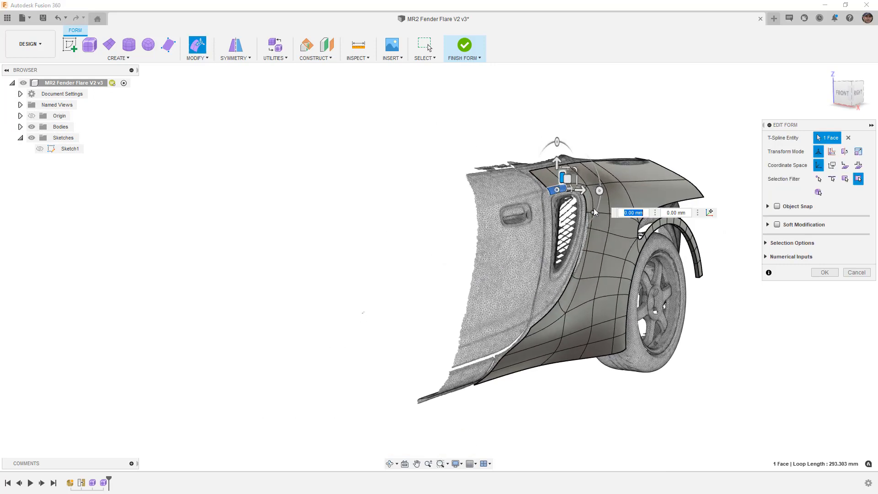
Step: Move the five-edge line beside the vent slightly outward in the front view, and check the vent border in smooth display
{"action": "key", "text": "alt+1"}
{"action": "double_click", "coordinate": [590, 196]}
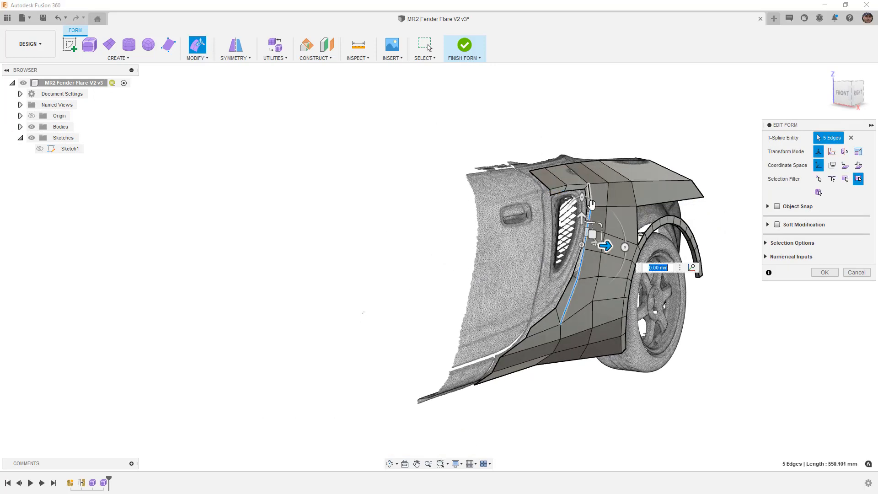
{"action": "left_click", "coordinate": [849, 94]}
{"action": "left_click", "coordinate": [840, 93]}
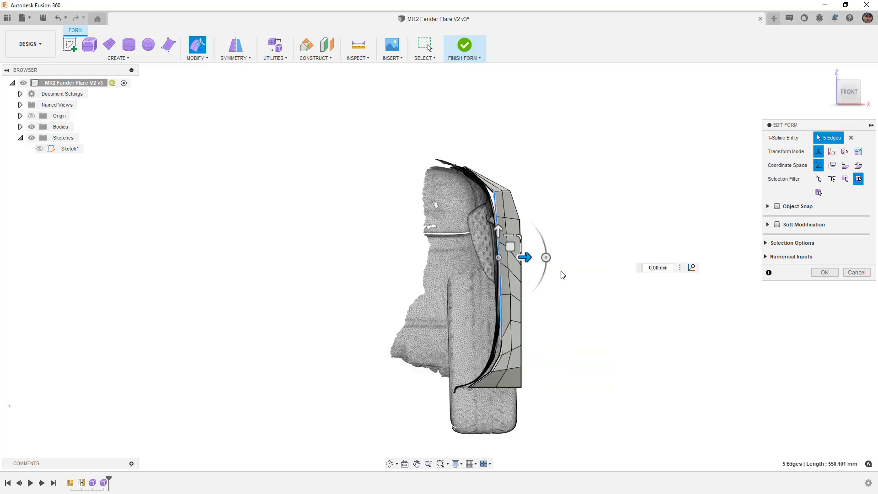
{"action": "left_click_drag", "start_coordinate": [494, 257], "coordinate": [501, 258]}
{"action": "scroll", "coordinate": [502, 258], "scroll_direction": "down", "scroll_amount": 5}
{"action": "middle_click_drag", "start_coordinate": [499, 333], "coordinate": [464, 336], "text": "shift"}
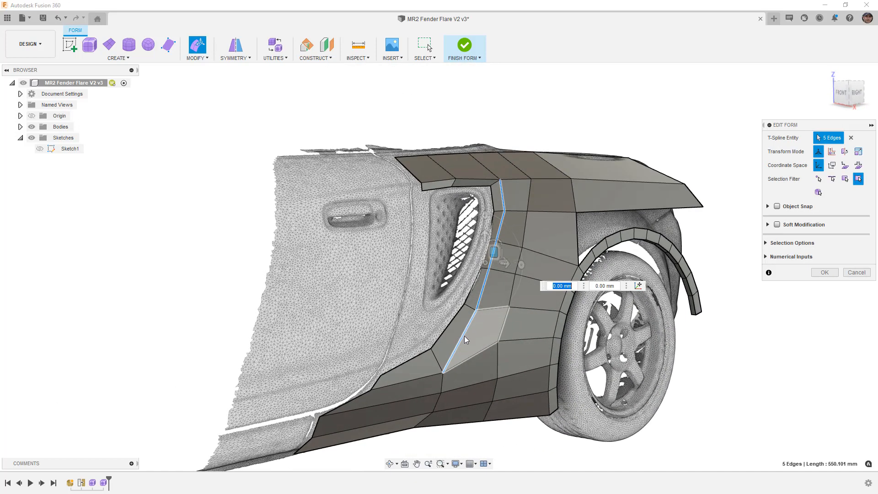
{"action": "scroll", "coordinate": [493, 196], "scroll_direction": "up", "scroll_amount": 2}
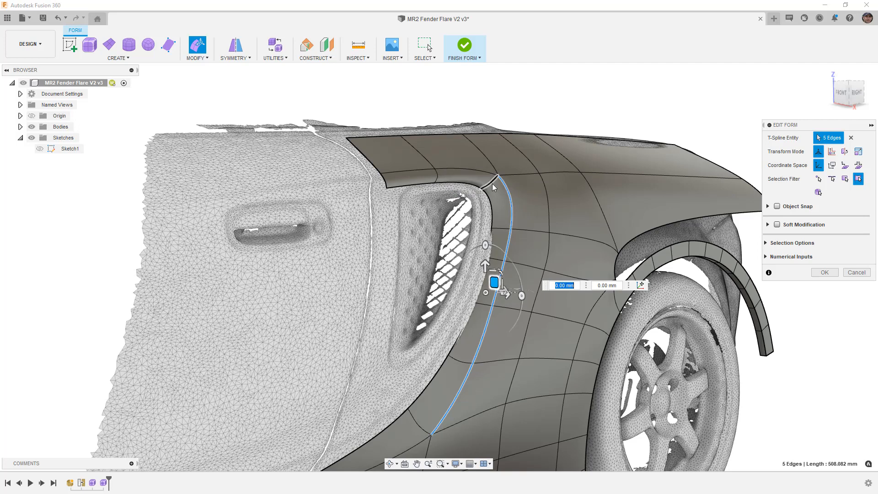
{"action": "scroll", "coordinate": [513, 222], "scroll_direction": "down", "scroll_amount": 2}
{"action": "middle_click_drag", "start_coordinate": [527, 223], "coordinate": [545, 228], "text": "shift"}
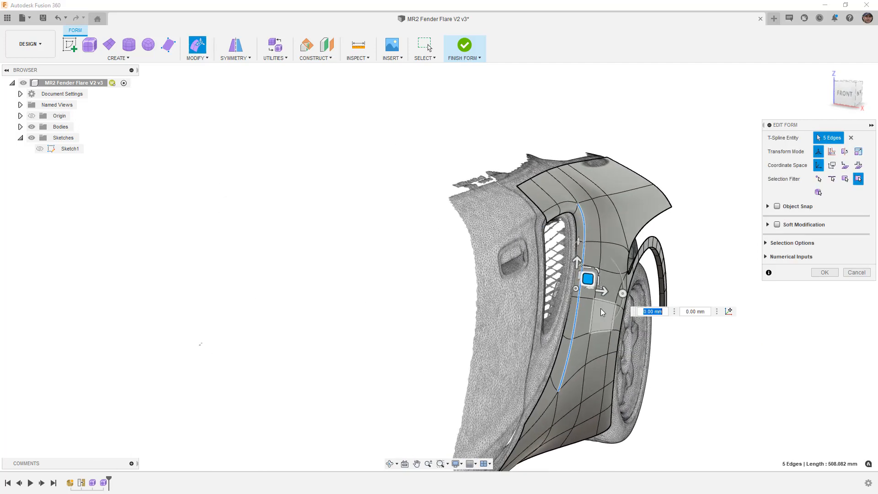
Step: Delete the six connected lengthwise edges running midway between the vent and the wheel arch, and compare smooth and box display
{"action": "key", "text": "alt+1"}
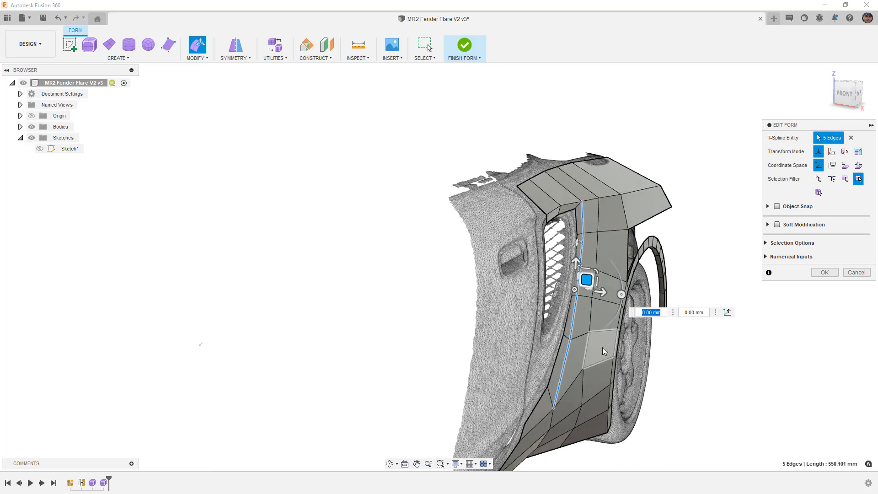
{"action": "left_click", "coordinate": [582, 383]}
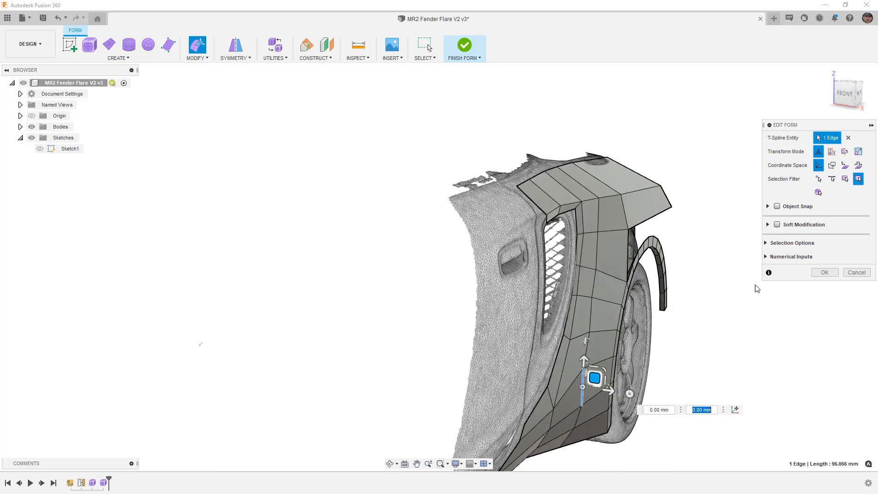
{"action": "left_click", "coordinate": [838, 272]}
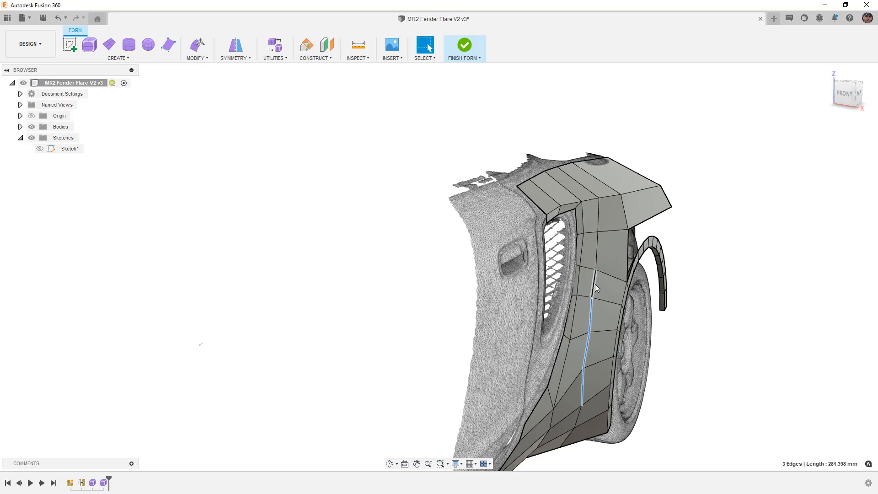
{"action": "left_click", "coordinate": [597, 252], "text": "shift"}
{"action": "left_click", "coordinate": [596, 209], "text": "shift"}
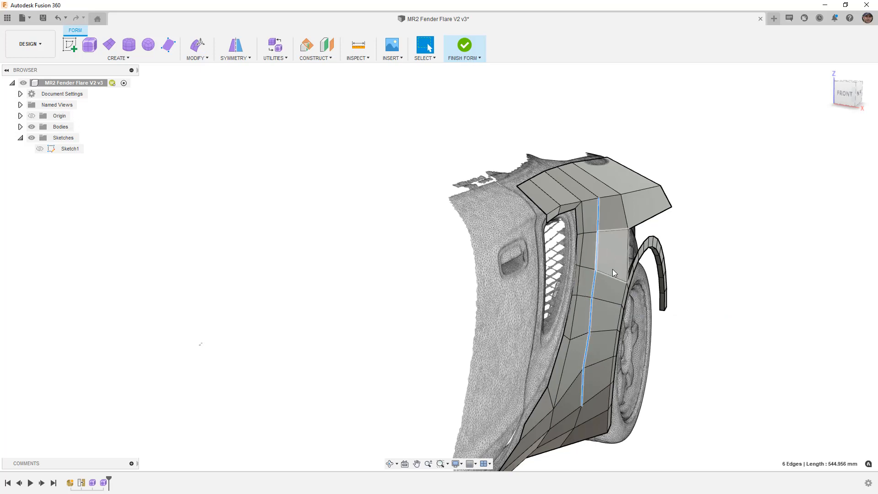
{"action": "middle_click_drag", "start_coordinate": [617, 292], "coordinate": [620, 294], "text": "shift"}
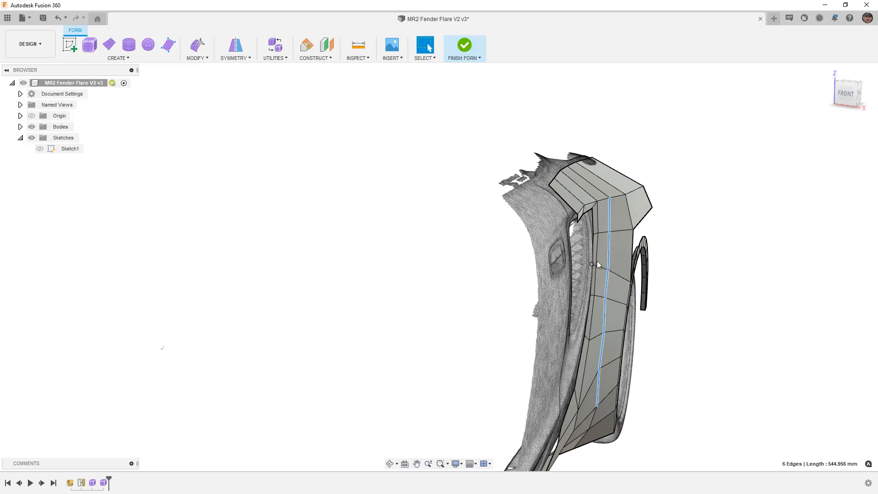
{"action": "key", "text": "Delete"}
{"action": "middle_click_drag", "start_coordinate": [652, 330], "coordinate": [666, 264], "text": "shift"}
{"action": "key", "text": "alt+3"}
{"action": "key", "text": "alt+1"}
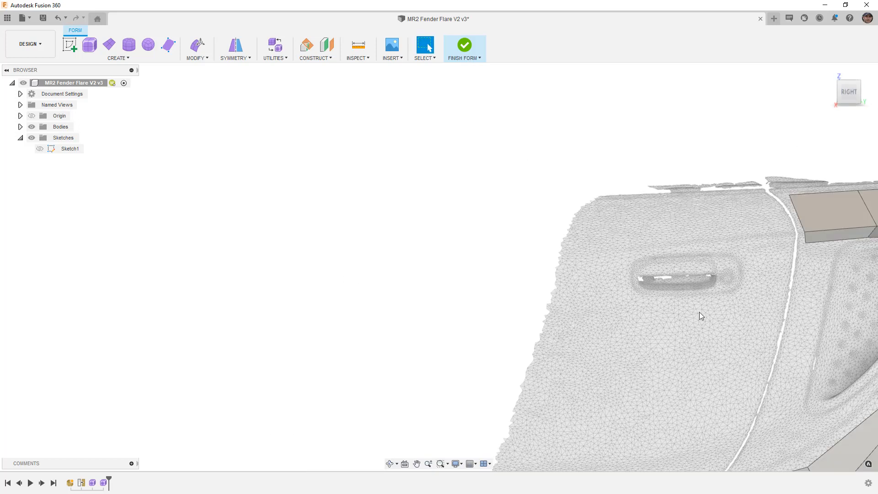
Step: Reposition the fender panel's inner border vertices along the vent's rear edge in the right side view
{"action": "middle_click_drag", "start_coordinate": [594, 288], "coordinate": [151, 158]}
{"action": "scroll", "coordinate": [400, 210], "scroll_direction": "down", "scroll_amount": 3}
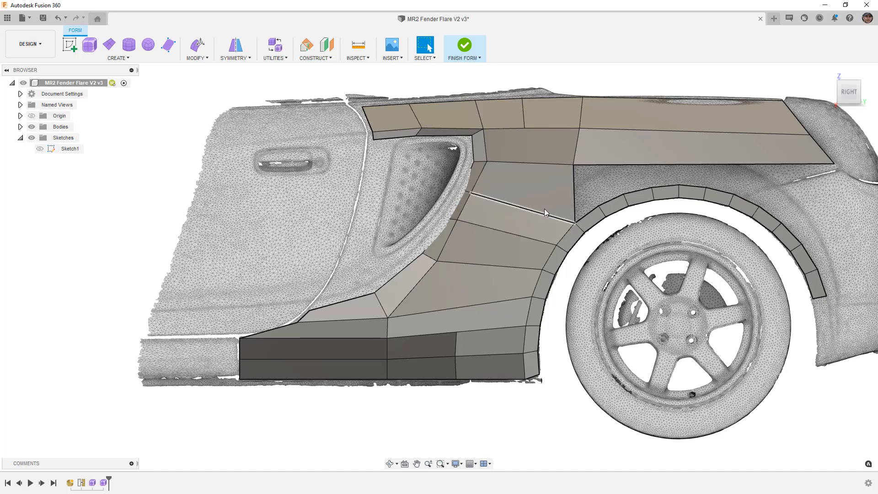
{"action": "left_click", "coordinate": [459, 222]}
{"action": "left_click", "coordinate": [200, 51]}
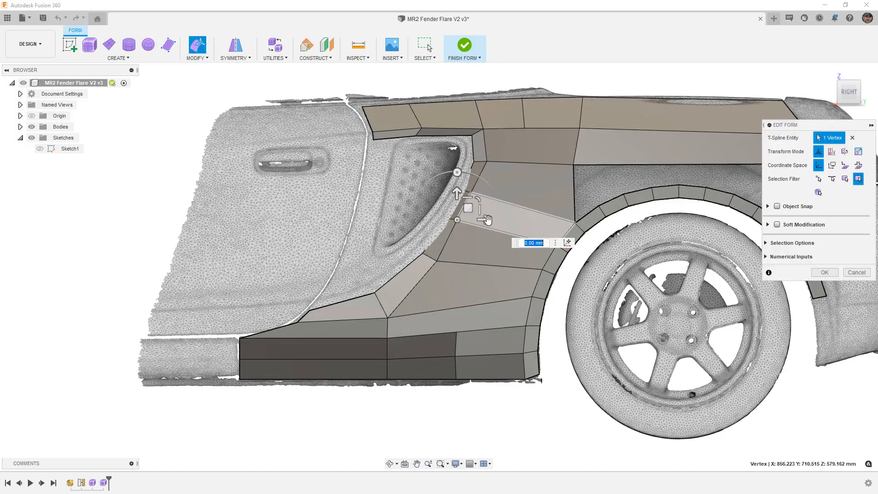
{"action": "left_click_drag", "start_coordinate": [457, 220], "coordinate": [489, 186]}
{"action": "left_click", "coordinate": [414, 181]}
{"action": "left_click", "coordinate": [473, 192]}
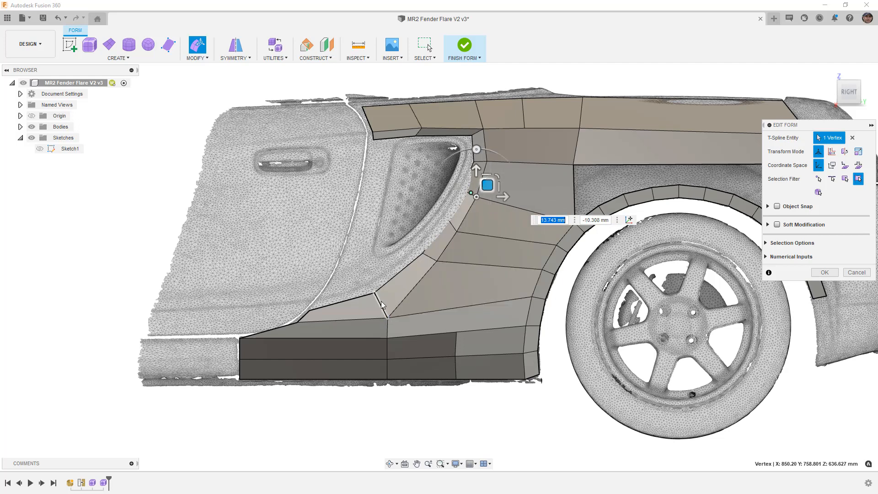
Step: Move the lower border vertex beside the door gap up and rearward, and refine the border vertex at the vent's upper rear corner
{"action": "left_click", "coordinate": [310, 311]}
{"action": "left_click_drag", "start_coordinate": [310, 311], "coordinate": [326, 292]}
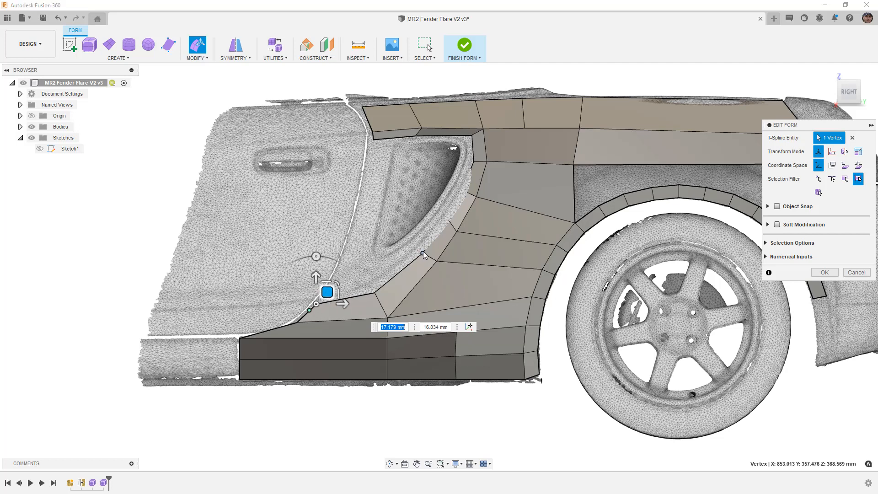
{"action": "left_click", "coordinate": [471, 136]}
{"action": "left_click_drag", "start_coordinate": [472, 136], "coordinate": [477, 128]}
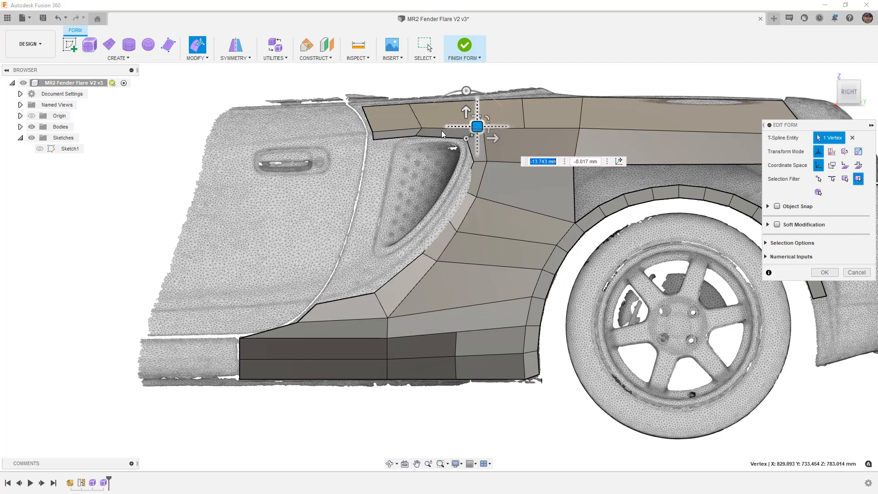
{"action": "left_click", "coordinate": [428, 126]}
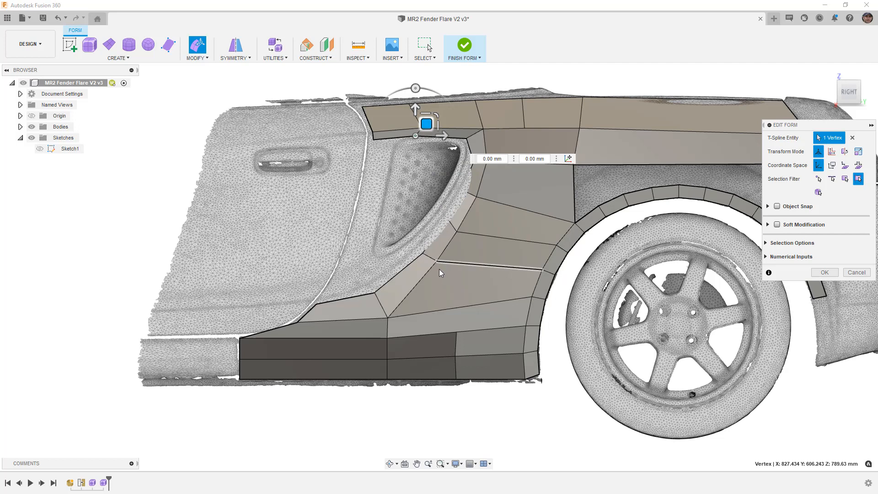
Step: Shift the three short cross edges of the vent border strip down and forward to even out their spacing along the vent's rear edge
{"action": "left_click", "coordinate": [432, 260]}
{"action": "left_click_drag", "start_coordinate": [439, 243], "coordinate": [427, 259]}
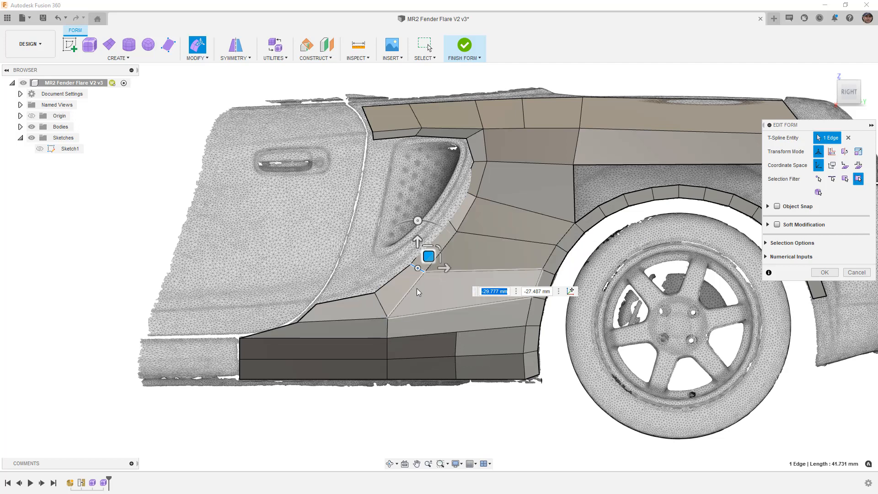
{"action": "left_click_drag", "start_coordinate": [428, 256], "coordinate": [452, 228]}
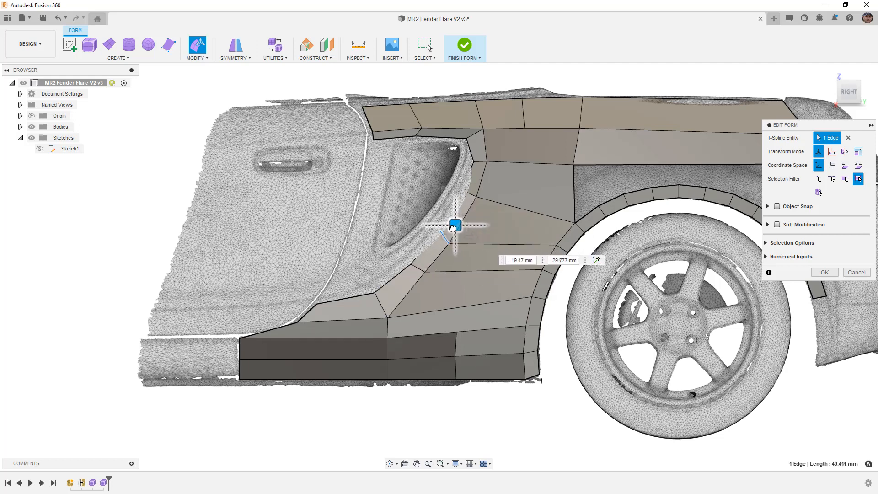
{"action": "left_click", "coordinate": [472, 194]}
{"action": "left_click_drag", "start_coordinate": [482, 185], "coordinate": [472, 201]}
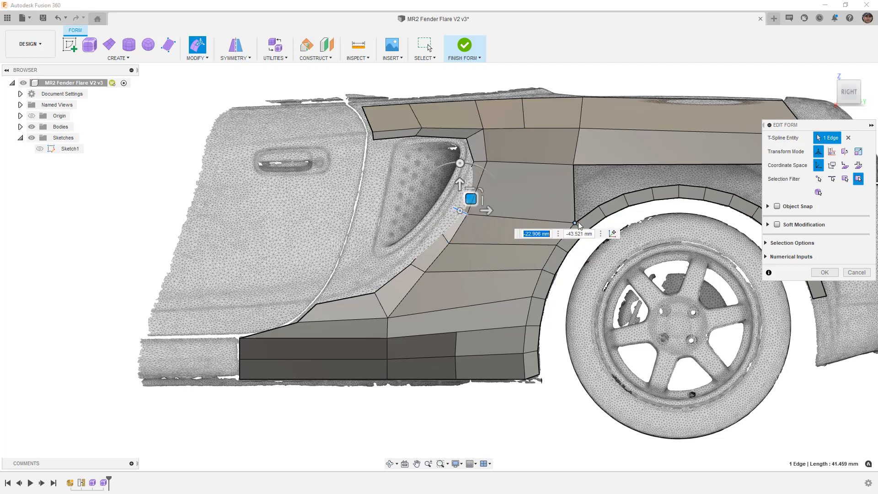
Step: Try to level the row of three vertices running from the vent border to the wheel arch with a vertical scale
{"action": "left_click", "coordinate": [452, 208]}
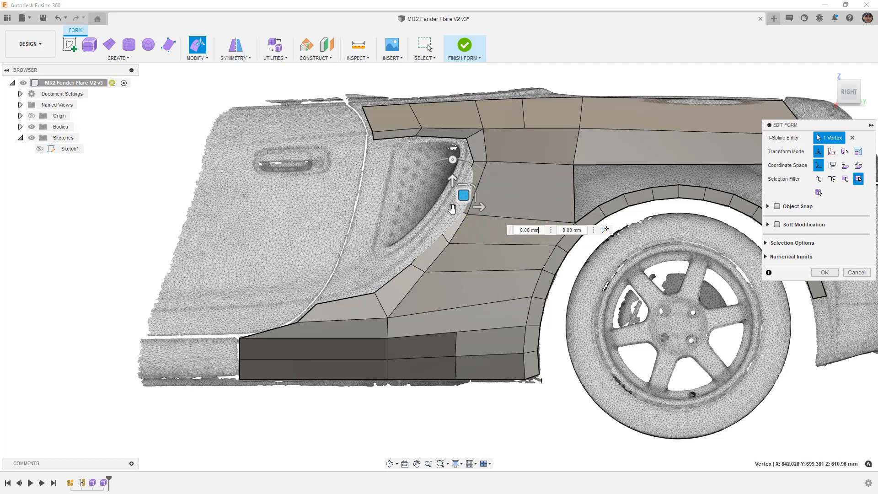
{"action": "left_click", "coordinate": [467, 215], "text": "ctrl"}
{"action": "left_click", "coordinate": [575, 224], "text": "ctrl"}
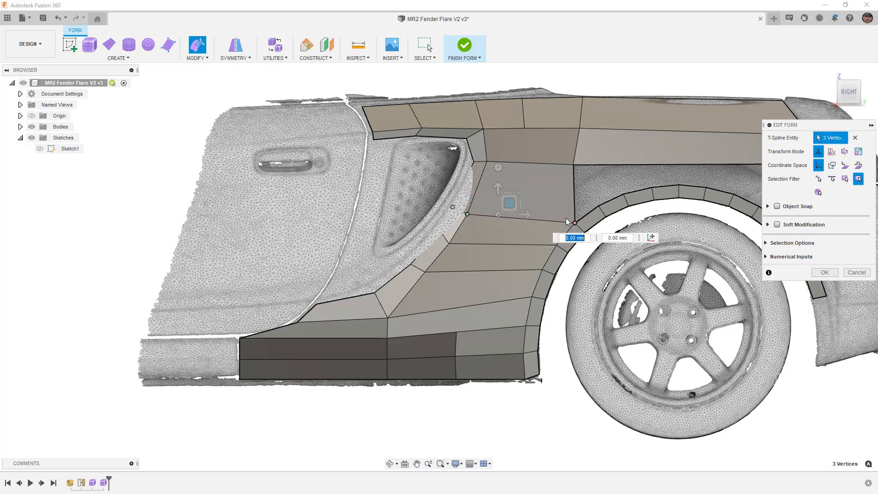
{"action": "mouse_move", "coordinate": [510, 192]}
{"action": "left_mouse_down"}
{"action": "mouse_move", "coordinate": [509, 184]}
{"action": "mouse_move", "coordinate": [512, 195]}
{"action": "left_mouse_up"}
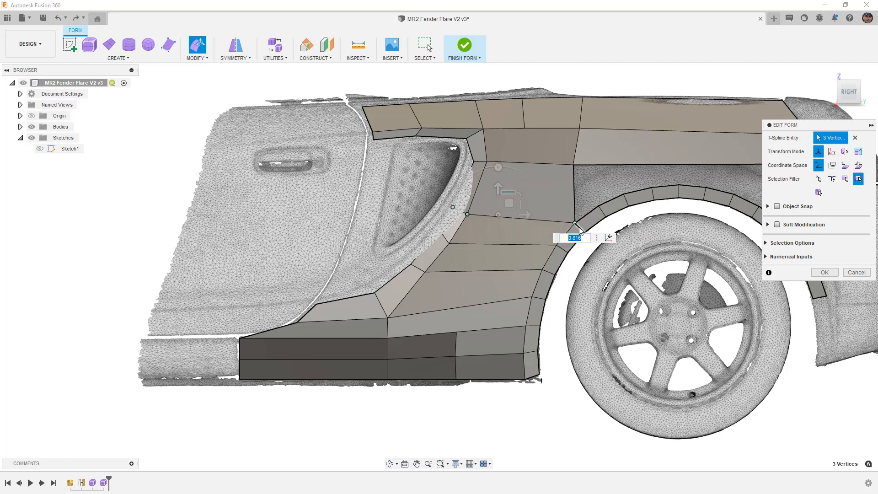
{"action": "left_click", "coordinate": [449, 168]}
Step: Insert a line of four edges between the vent border strip and the wheel arch, using Simple mode, Single side and location 0.50
{"action": "middle_click_drag", "start_coordinate": [507, 194], "coordinate": [349, 213]}
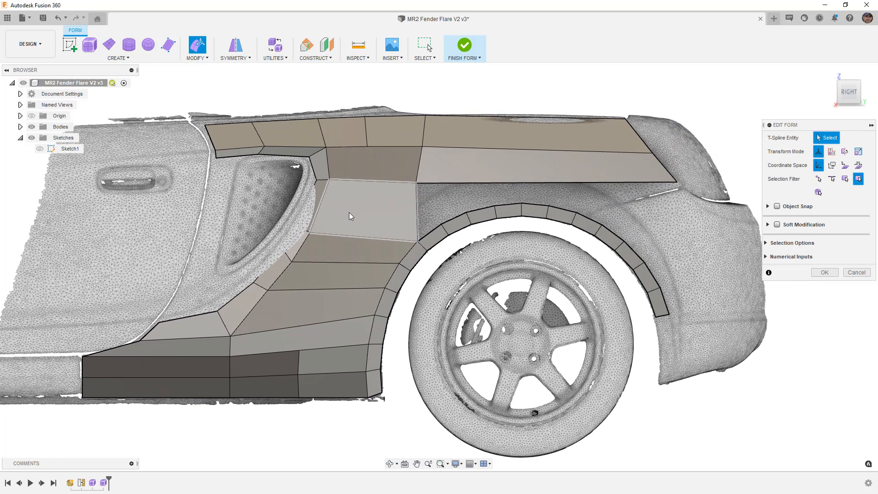
{"action": "left_click", "coordinate": [825, 273]}
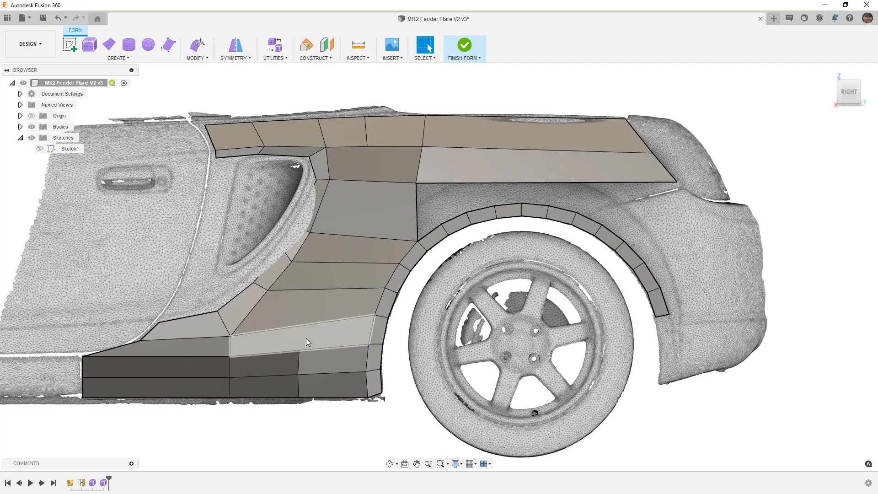
{"action": "left_click", "coordinate": [197, 57]}
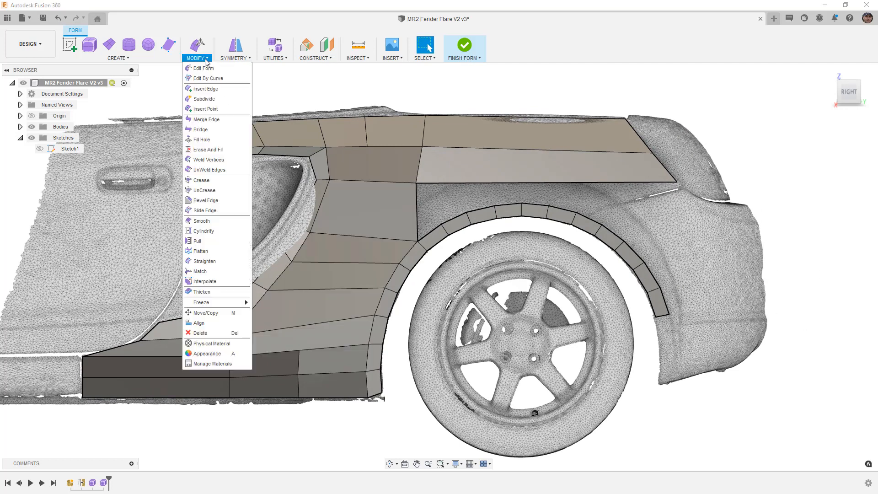
{"action": "left_click", "coordinate": [208, 89]}
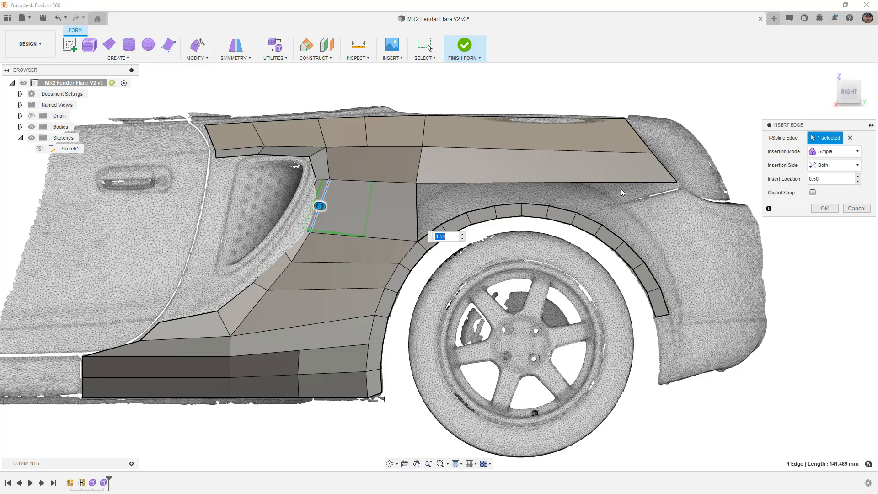
{"action": "left_click", "coordinate": [835, 165]}
{"action": "left_click", "coordinate": [829, 185]}
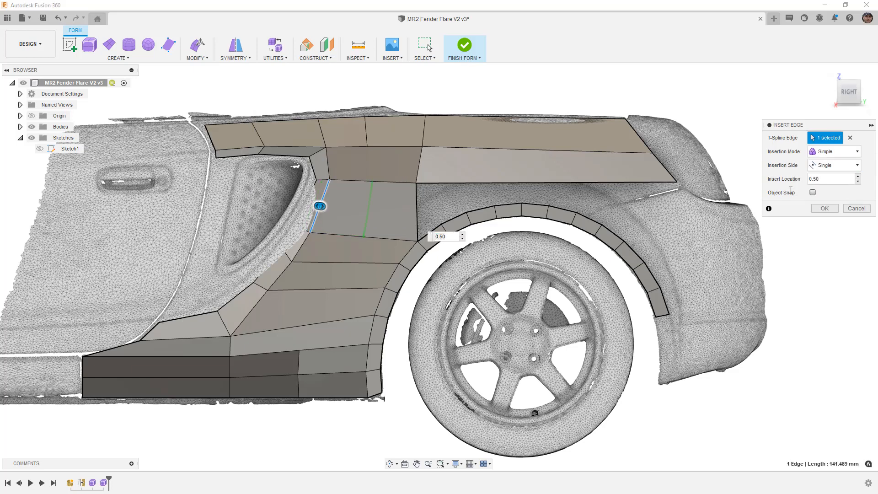
{"action": "left_click", "coordinate": [302, 244]}
{"action": "left_click", "coordinate": [280, 276]}
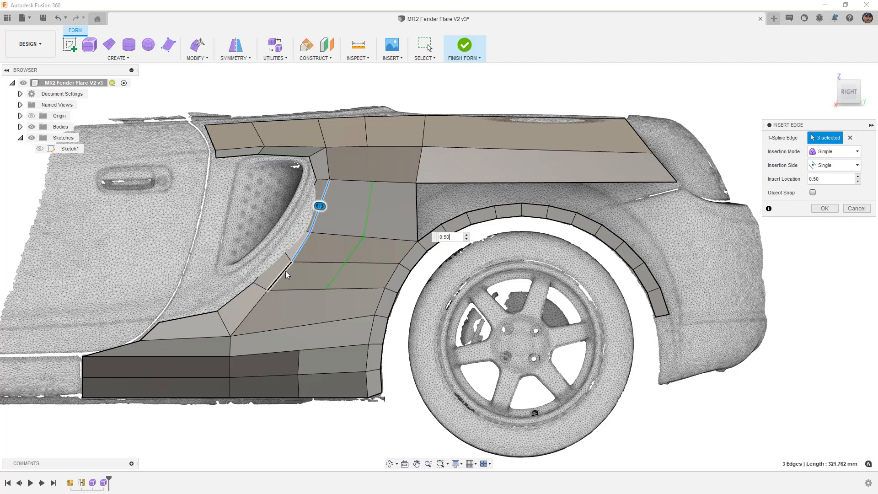
{"action": "left_click", "coordinate": [261, 300]}
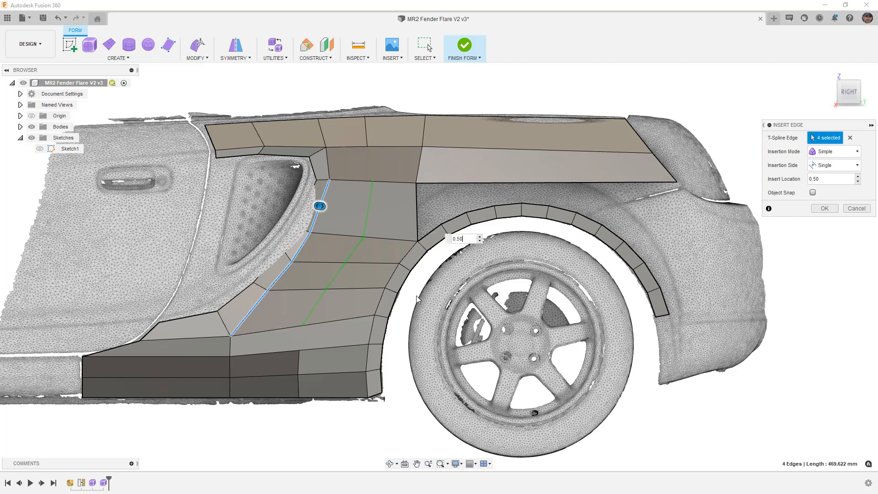
{"action": "left_click", "coordinate": [824, 209]}
Step: Insert points to extend the new edge line up to the next row above the vent and down to the row above the sill
{"action": "left_click", "coordinate": [203, 59]}
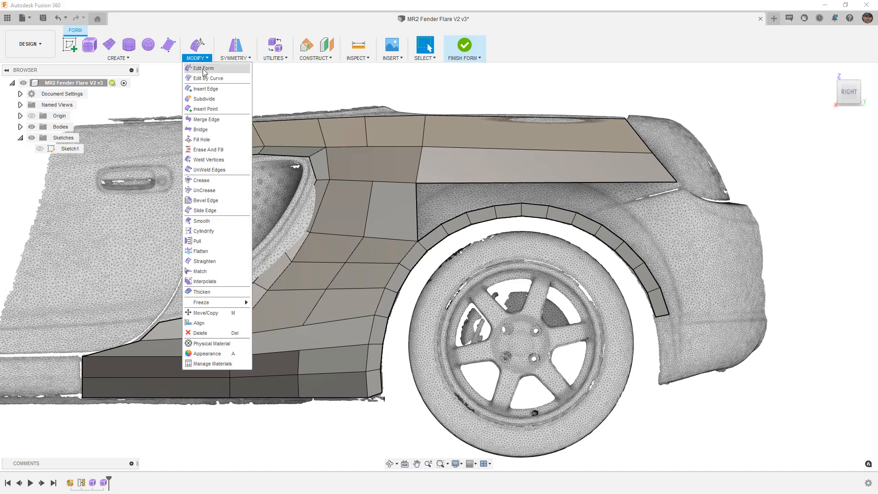
{"action": "left_click", "coordinate": [205, 109]}
{"action": "left_click", "coordinate": [373, 182]}
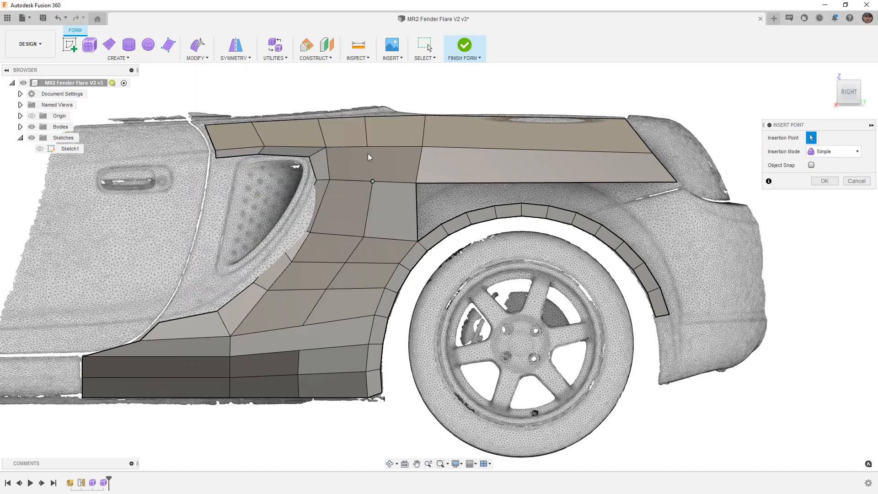
{"action": "key", "text": "Return"}
{"action": "right_click_drag", "start_coordinate": [366, 197], "coordinate": [366, 166]}
{"action": "left_click", "coordinate": [306, 325]}
{"action": "key", "text": "Return"}
{"action": "scroll", "coordinate": [410, 379], "scroll_direction": "down", "scroll_amount": 3}
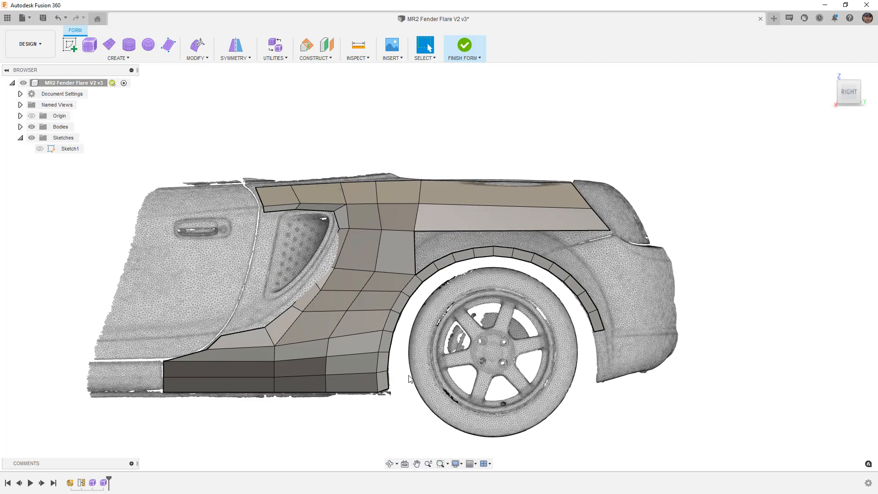
Step: Inspect the fender panel in smooth display, return to box display in the right view, and save the design
{"action": "key", "text": "alt+3"}
{"action": "mouse_move", "coordinate": [392, 373]}
{"action": "middle_mouse_down", "text": "shift"}
{"action": "mouse_move", "coordinate": [425, 368]}
{"action": "mouse_move", "coordinate": [388, 364]}
{"action": "mouse_move", "coordinate": [399, 372]}
{"action": "middle_mouse_up", "text": "shift"}
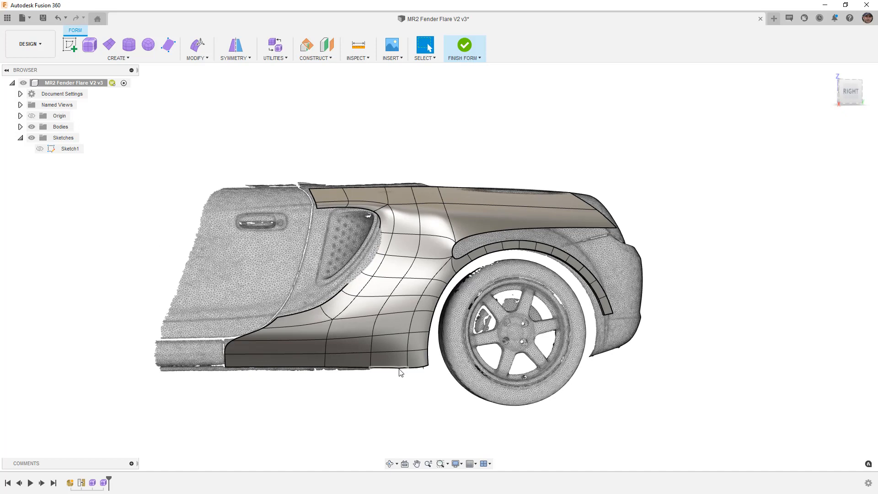
{"action": "key", "text": "alt+1"}
{"action": "left_click", "coordinate": [850, 92]}
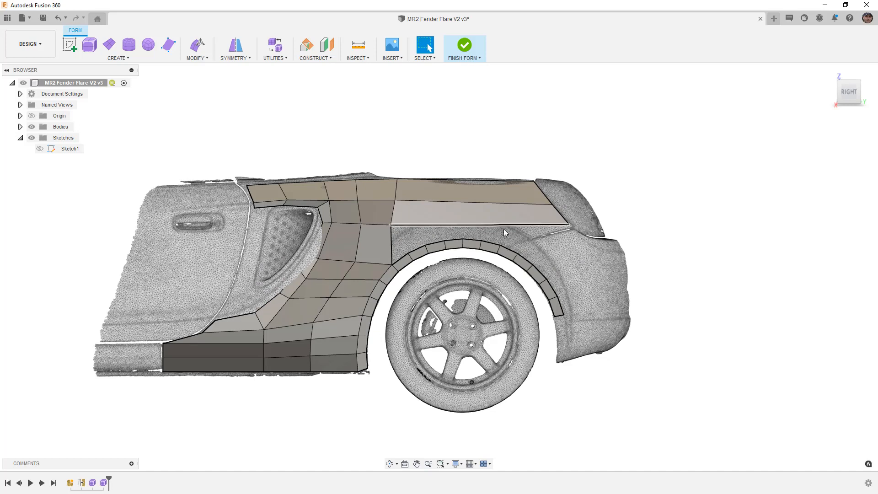
{"action": "scroll", "coordinate": [420, 231], "scroll_direction": "up", "scroll_amount": 3}
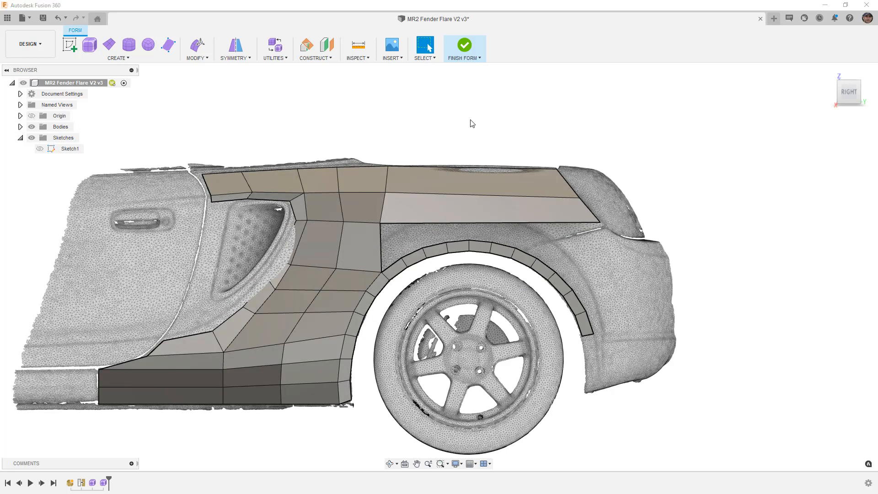
{"action": "key", "text": "ctrl+s"}
{"action": "key", "text": "Return"}
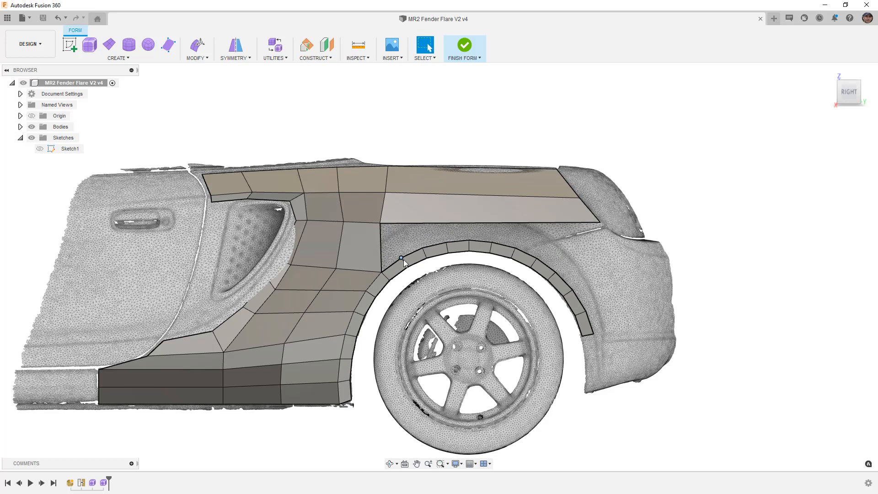
Step: Extrude the four topmost outer edges of the wheel arch strip up to the upper panel's lower edge, and flatten them with vertical scale 0
{"action": "left_click", "coordinate": [197, 46]}
{"action": "scroll", "coordinate": [462, 223], "scroll_direction": "up", "scroll_amount": 3}
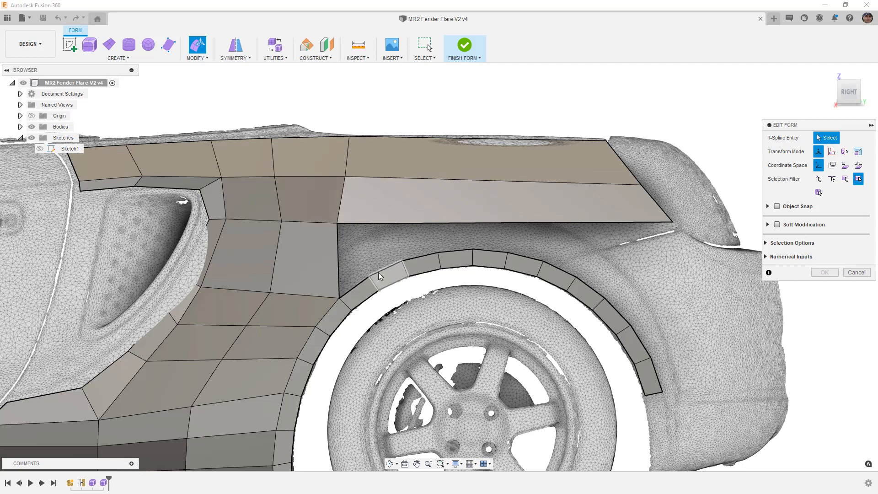
{"action": "left_click", "coordinate": [426, 254]}
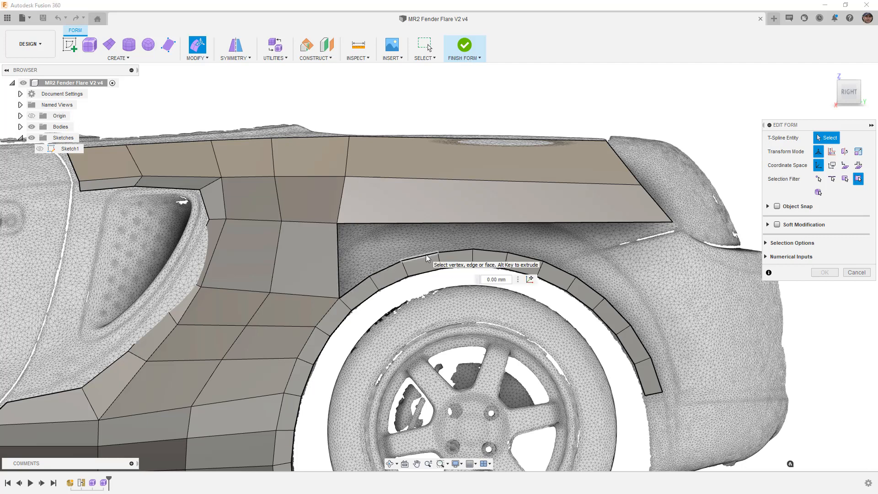
{"action": "left_click", "coordinate": [456, 250], "text": "shift"}
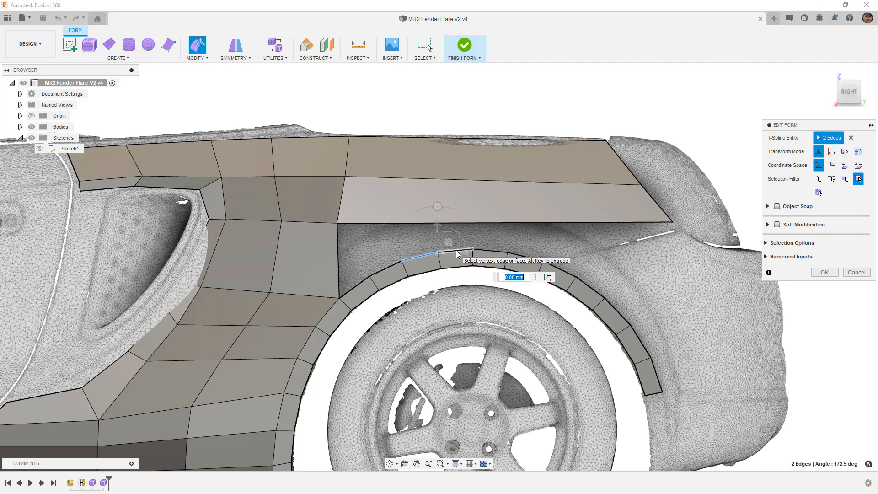
{"action": "left_click", "coordinate": [500, 253], "text": "shift"}
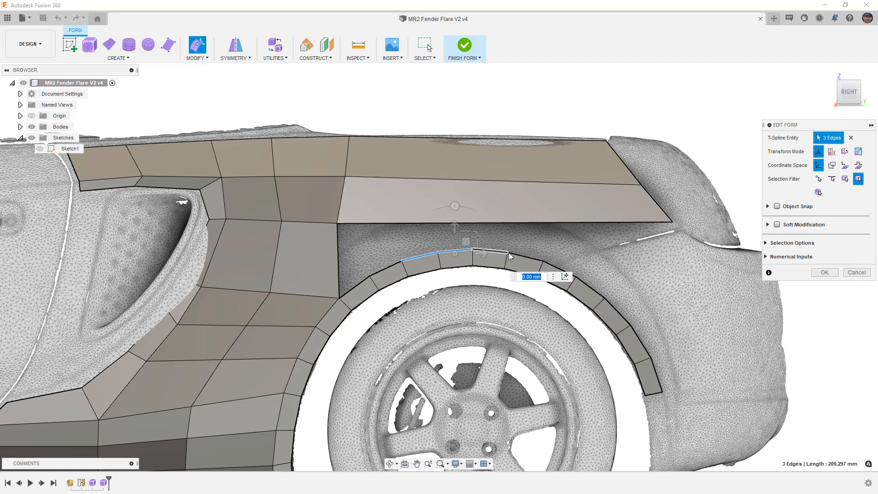
{"action": "left_click", "coordinate": [530, 258], "text": "shift"}
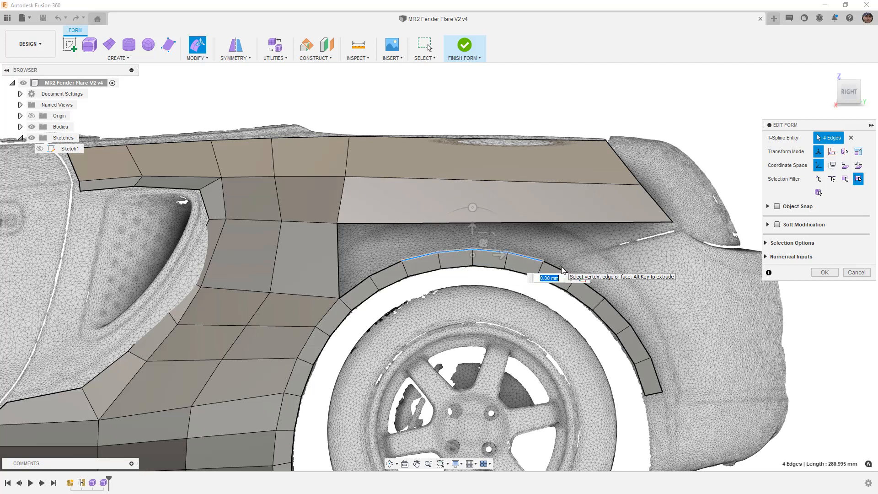
{"action": "mouse_move", "coordinate": [484, 243]}
{"action": "left_mouse_down", "text": "alt"}
{"action": "mouse_move", "coordinate": [477, 197]}
{"action": "mouse_move", "coordinate": [485, 225]}
{"action": "left_mouse_up", "text": "alt"}
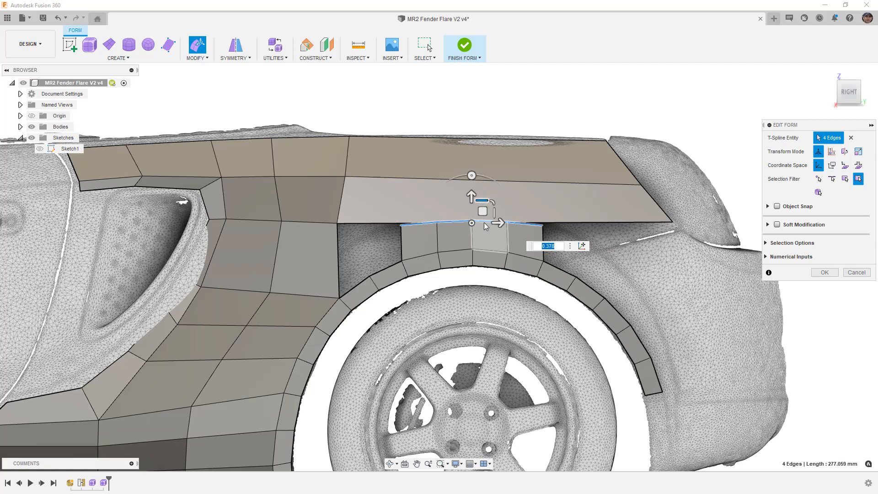
{"action": "type", "text": "0"}
{"action": "key", "text": "Return"}
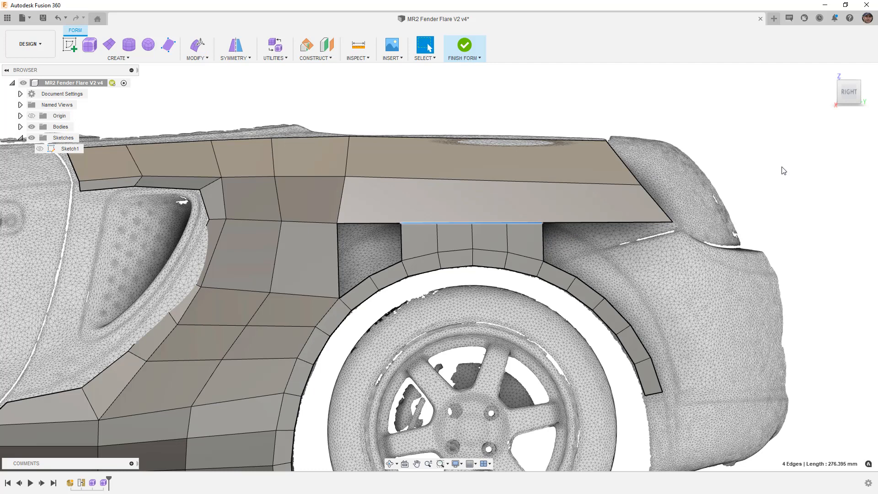
{"action": "left_click", "coordinate": [783, 170]}
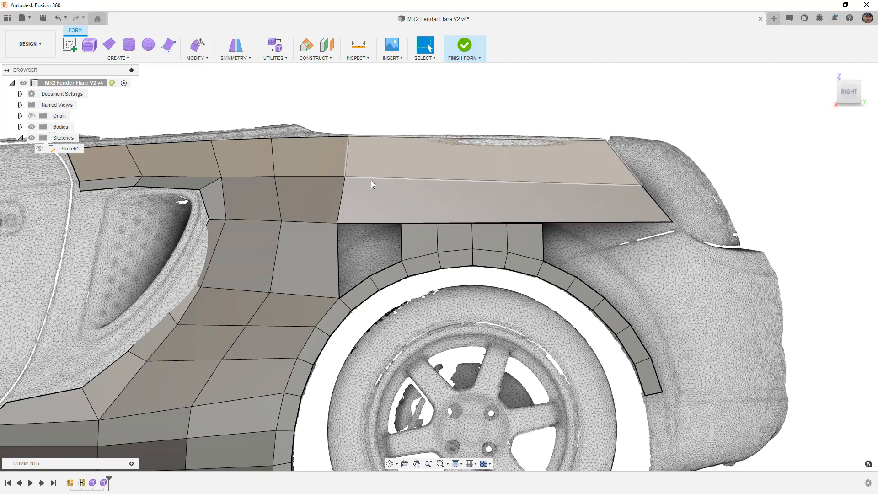
Step: Insert a two-edge line midway across the long rear faces of the upper panel, using Simple mode, Single side and location -0.50
{"action": "left_click", "coordinate": [347, 161]}
{"action": "left_click", "coordinate": [341, 201], "text": "shift"}
{"action": "left_click", "coordinate": [196, 58]}
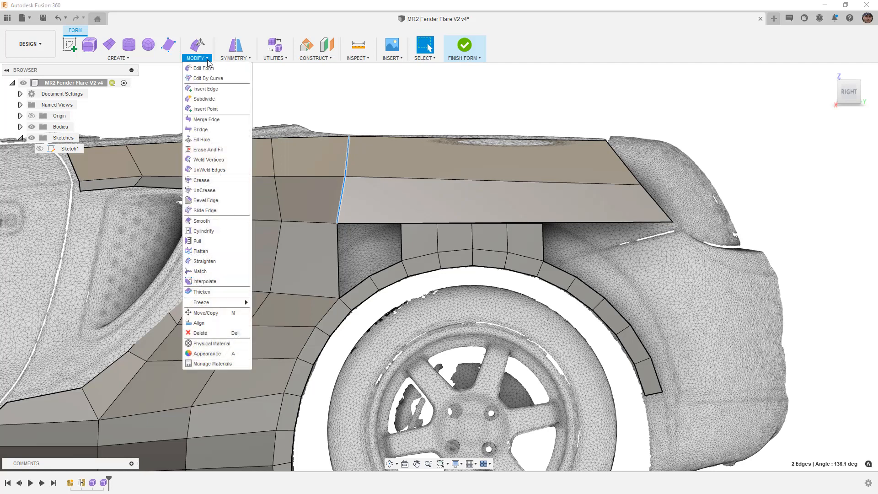
{"action": "left_click", "coordinate": [206, 88]}
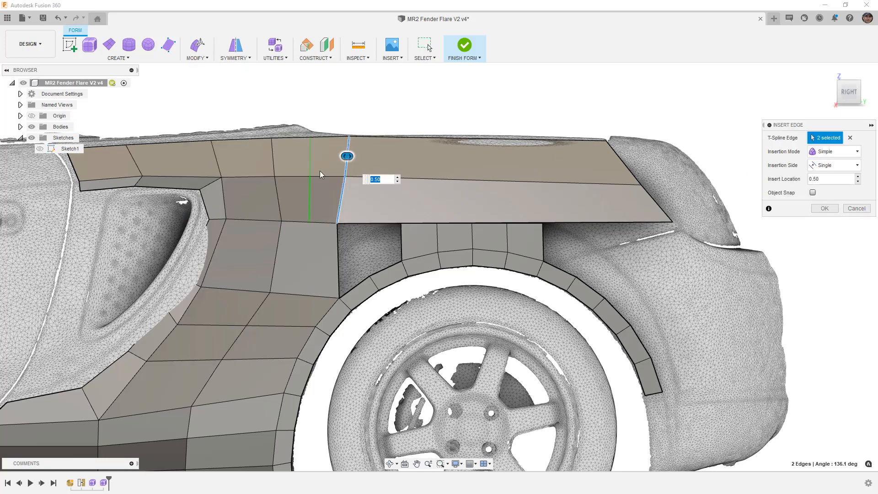
{"action": "left_click", "coordinate": [828, 179]}
{"action": "key", "text": "Return"}
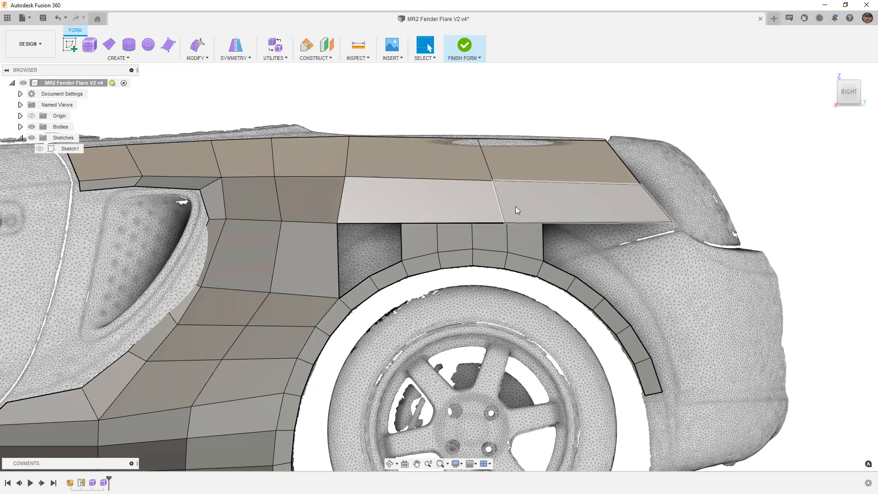
Step: Insert edges on both sides of the upper panel's new middle line at location -0.50 in Simple mode
{"action": "double_click", "coordinate": [489, 170]}
{"action": "left_click", "coordinate": [208, 59]}
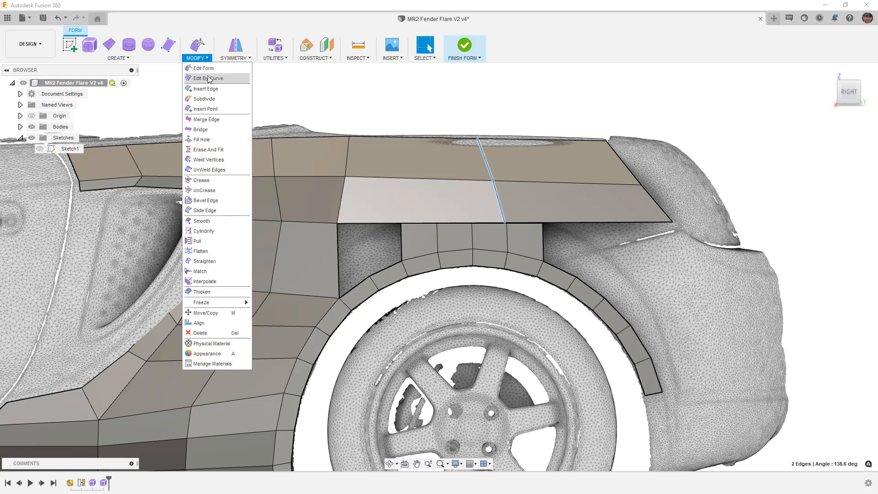
{"action": "left_click", "coordinate": [211, 79]}
{"action": "left_click", "coordinate": [850, 170]}
{"action": "left_click", "coordinate": [826, 188]}
{"action": "left_click", "coordinate": [826, 209]}
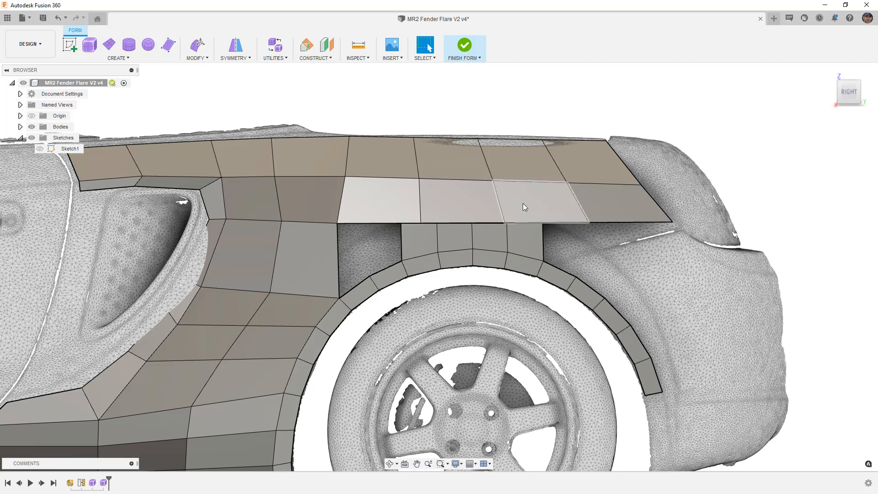
Step: Insert edges on both sides of the upper panel's division line forward of the middle one, using Simple mode and location -0.50
{"action": "double_click", "coordinate": [416, 158]}
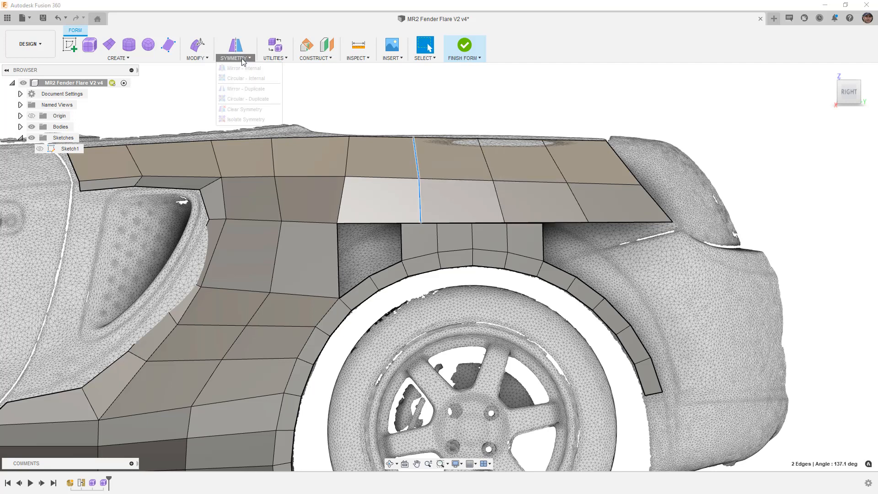
{"action": "left_click", "coordinate": [197, 58]}
{"action": "left_click", "coordinate": [209, 90]}
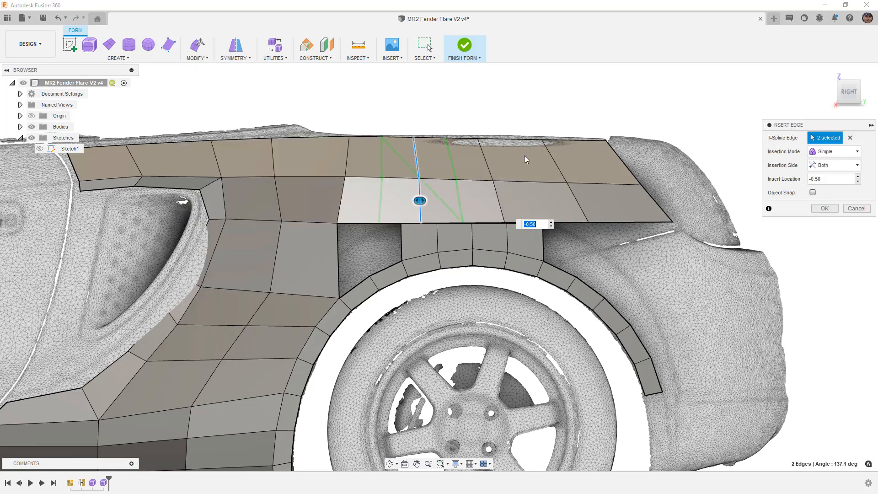
{"action": "left_click", "coordinate": [824, 209]}
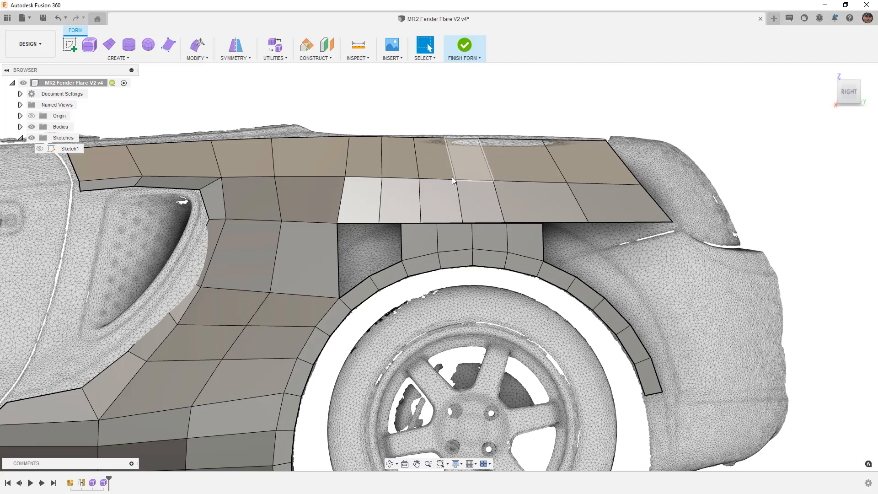
Step: Replace the upper panel's edge line above the wheel opening's front corner with inserted points running from that corner to the top border
{"action": "left_click", "coordinate": [346, 166]}
{"action": "left_click", "coordinate": [344, 183], "text": "shift"}
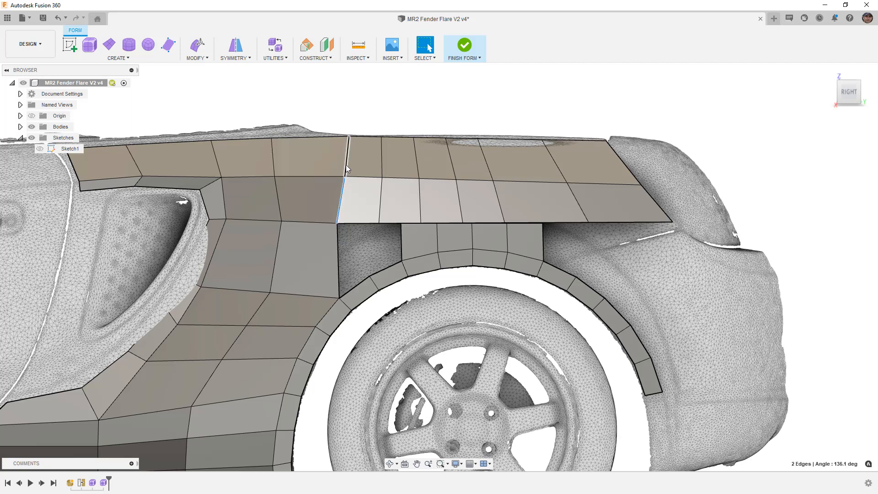
{"action": "key", "text": "Escape"}
{"action": "left_click", "coordinate": [195, 59]}
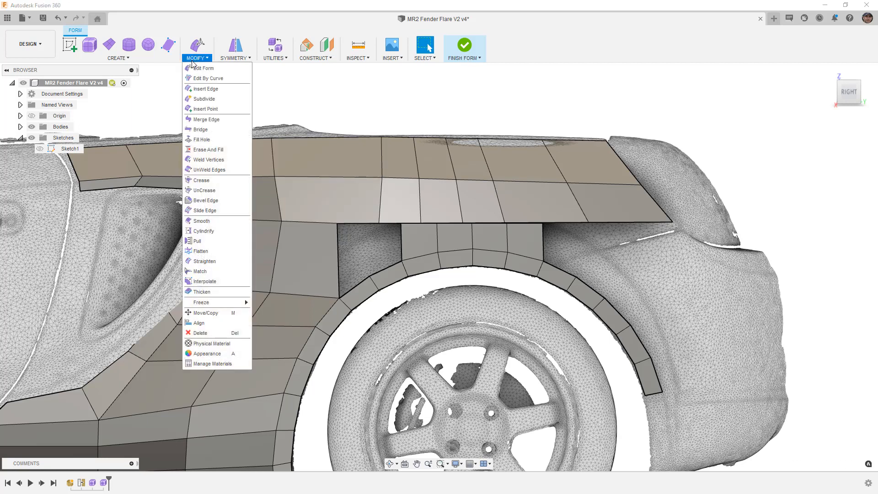
{"action": "left_click", "coordinate": [205, 109]}
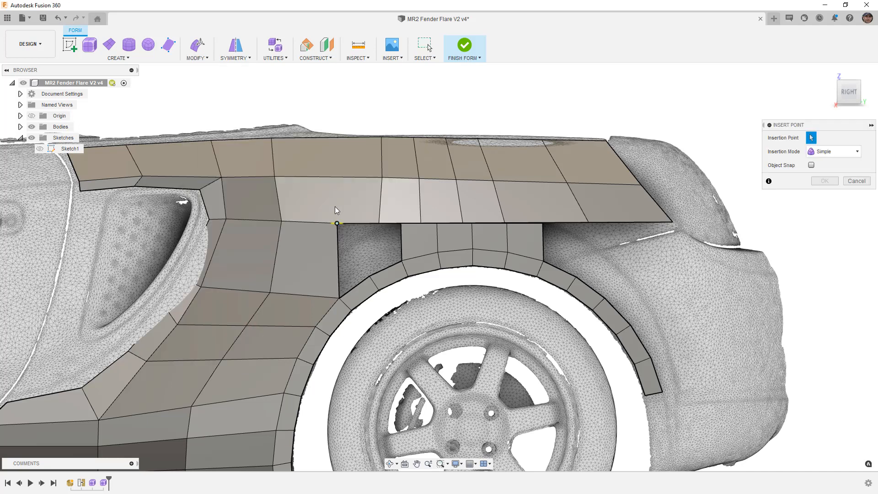
{"action": "left_click", "coordinate": [325, 137]}
{"action": "key", "text": "Return"}
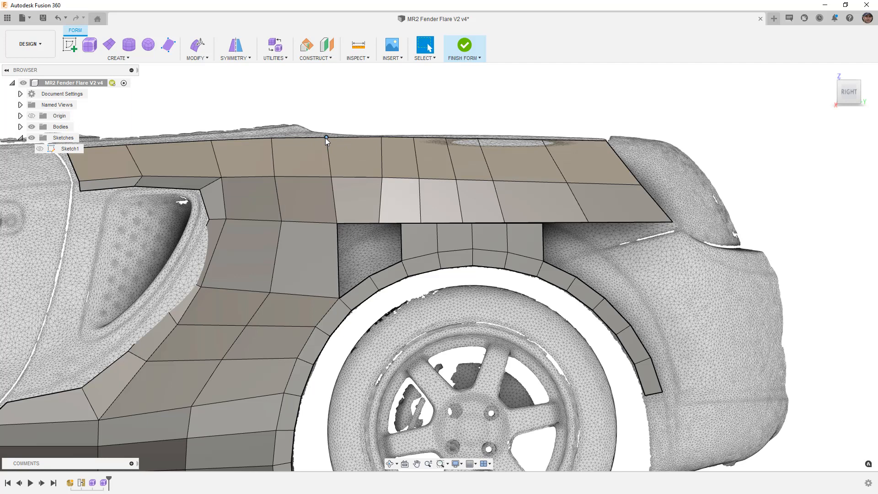
Step: Delete the two-edge line directly behind the redrawn line in the upper panel
{"action": "left_click", "coordinate": [381, 151]}
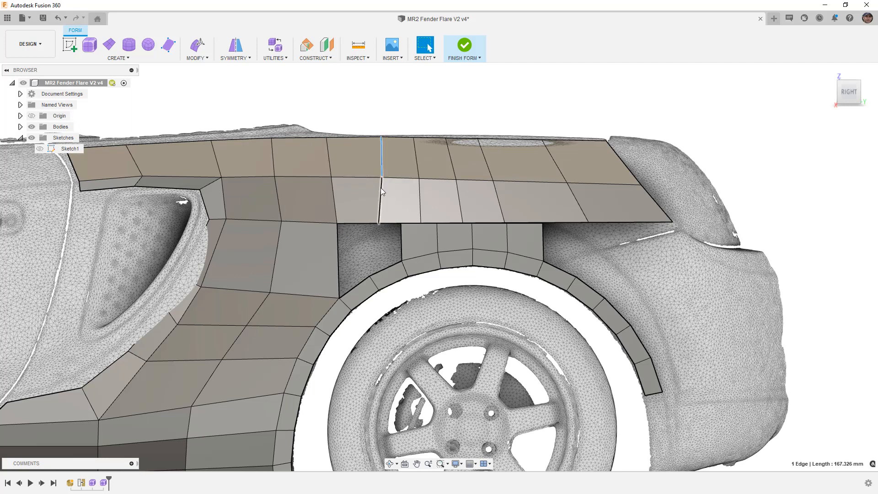
{"action": "left_click", "coordinate": [382, 191], "text": "shift"}
{"action": "key", "text": "Delete"}
Step: Try to insert a Single-side edge line beside the two-edge line bounding the widened faces of the upper panel
{"action": "left_click", "coordinate": [416, 155]}
{"action": "left_click", "coordinate": [419, 187], "text": "shift"}
{"action": "left_click", "coordinate": [197, 55]}
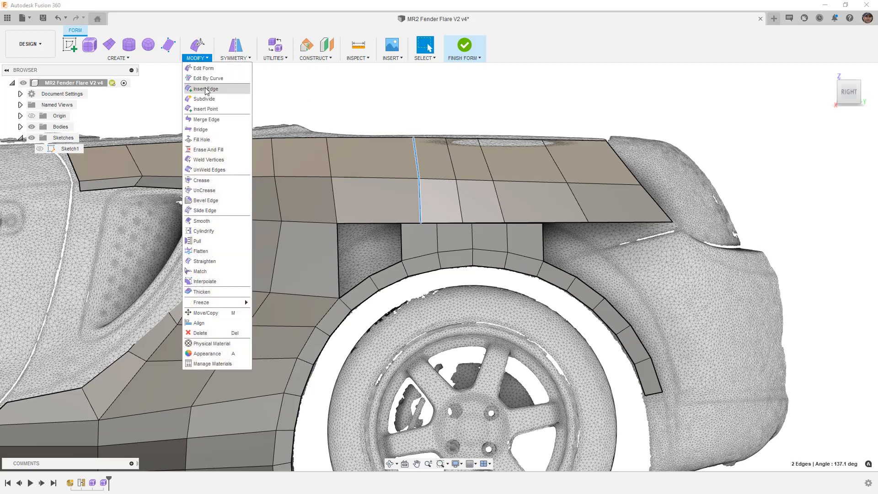
{"action": "left_click", "coordinate": [205, 88]}
{"action": "left_click", "coordinate": [833, 165]}
{"action": "left_click", "coordinate": [825, 179]}
{"action": "left_click", "coordinate": [825, 209]}
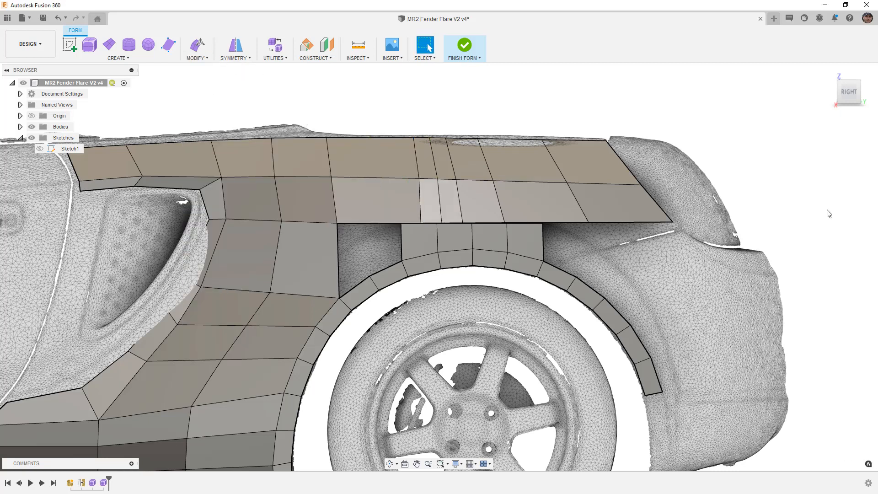
Step: Insert a two-edge line through the middle of the upper panel's widened faces, using Simple mode, Single side and location -0.50
{"action": "left_click", "coordinate": [196, 57]}
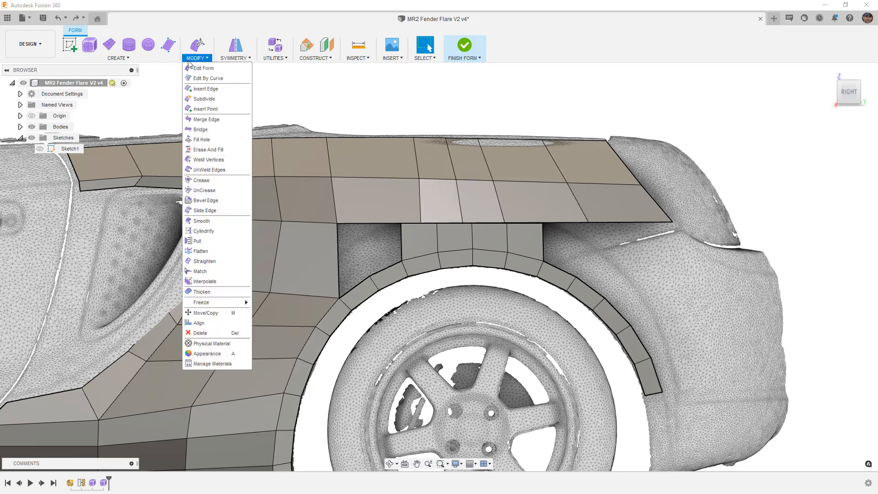
{"action": "left_click", "coordinate": [209, 90]}
{"action": "double_click", "coordinate": [418, 175]}
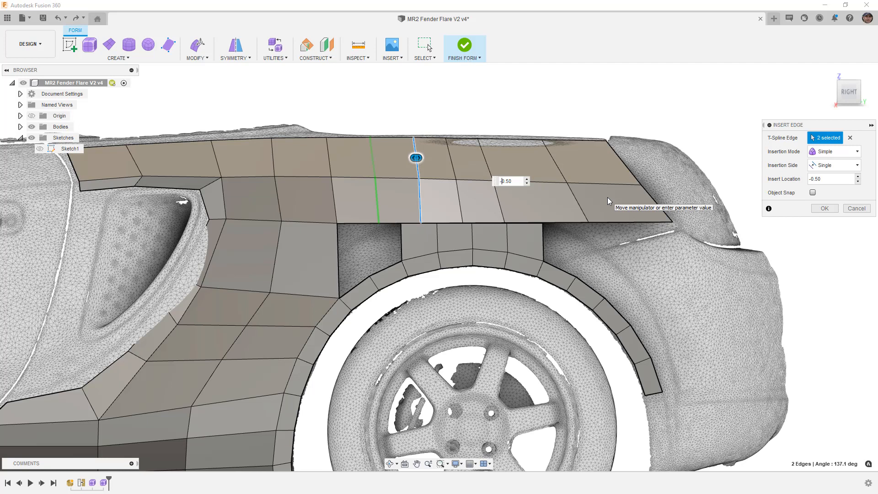
{"action": "key", "text": "Return"}
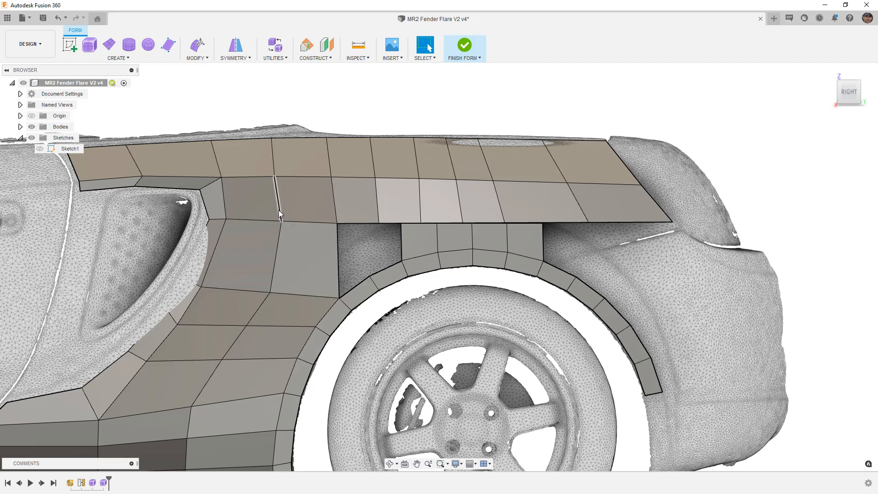
Step: Examine the upper panel's curvature and edge spacing from the front, from the top view and from the side
{"action": "scroll", "coordinate": [328, 193], "scroll_direction": "down", "scroll_amount": 4}
{"action": "middle_click_drag", "start_coordinate": [329, 194], "coordinate": [388, 223], "text": "shift"}
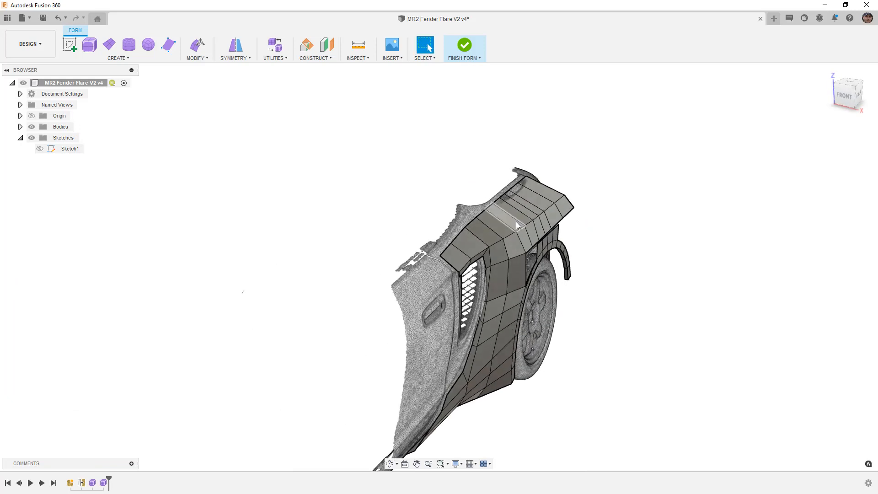
{"action": "scroll", "coordinate": [548, 227], "scroll_direction": "up", "scroll_amount": 3}
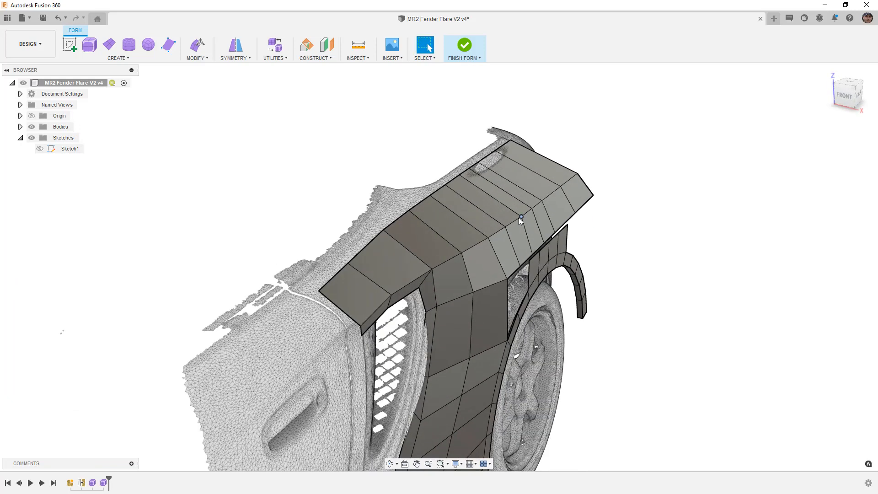
{"action": "left_click", "coordinate": [848, 80]}
{"action": "middle_click_drag", "start_coordinate": [640, 160], "coordinate": [544, 343]}
{"action": "scroll", "coordinate": [541, 343], "scroll_direction": "down", "scroll_amount": 4}
{"action": "middle_click_drag", "start_coordinate": [497, 195], "coordinate": [449, 367]}
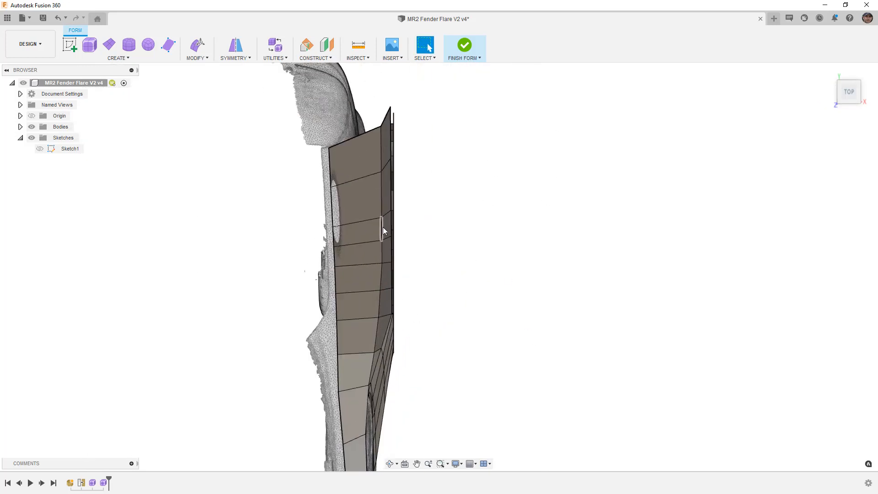
{"action": "scroll", "coordinate": [387, 306], "scroll_direction": "down", "scroll_amount": 3}
{"action": "middle_click_drag", "start_coordinate": [389, 307], "coordinate": [693, 183], "text": "shift"}
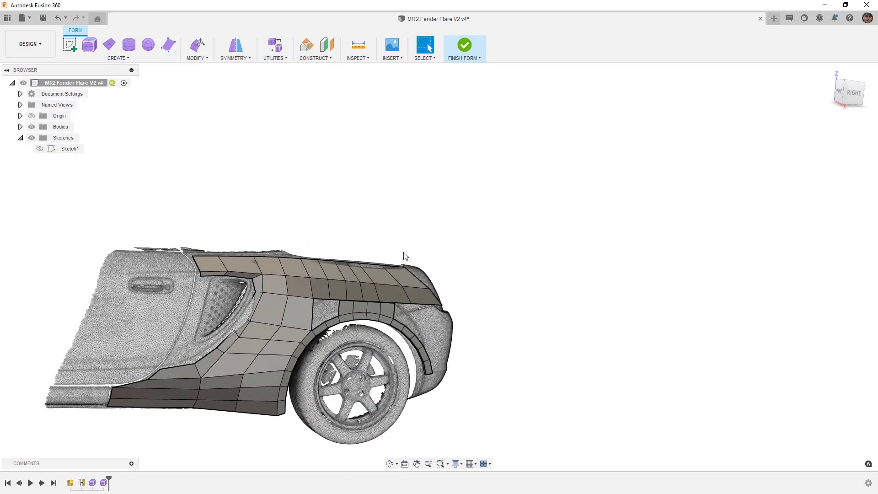
Step: In the right view, move the arch extension's two front upper vertices forward by about 37.5 mm and 27.2 mm toward the panel's edge lines
{"action": "left_click", "coordinate": [853, 93]}
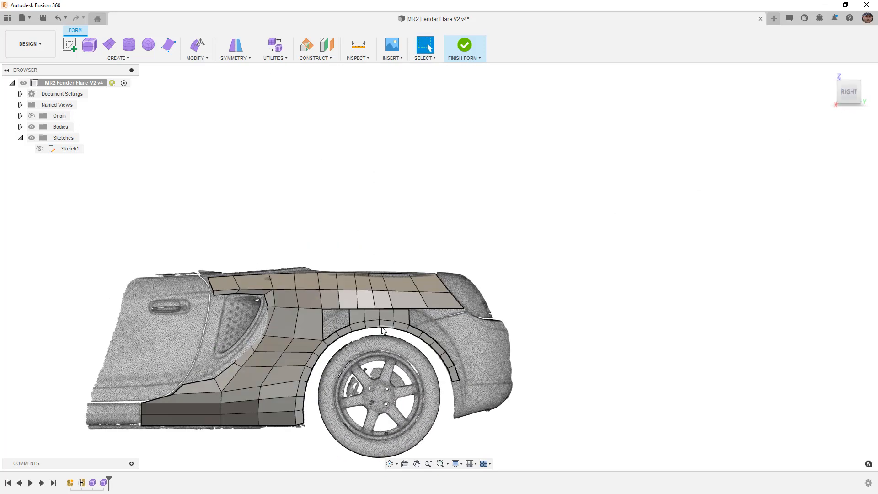
{"action": "scroll", "coordinate": [358, 320], "scroll_direction": "up", "scroll_amount": 2}
{"action": "scroll", "coordinate": [356, 317], "scroll_direction": "up", "scroll_amount": 2}
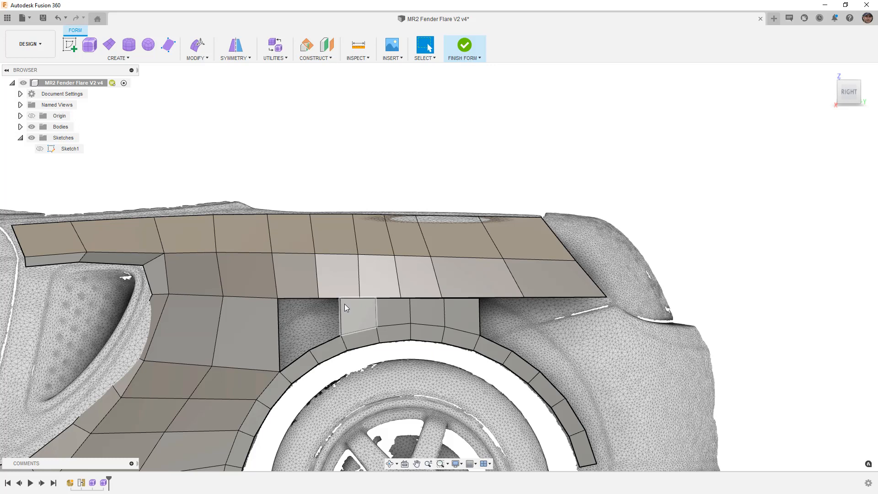
{"action": "scroll", "coordinate": [343, 318], "scroll_direction": "up", "scroll_amount": 2}
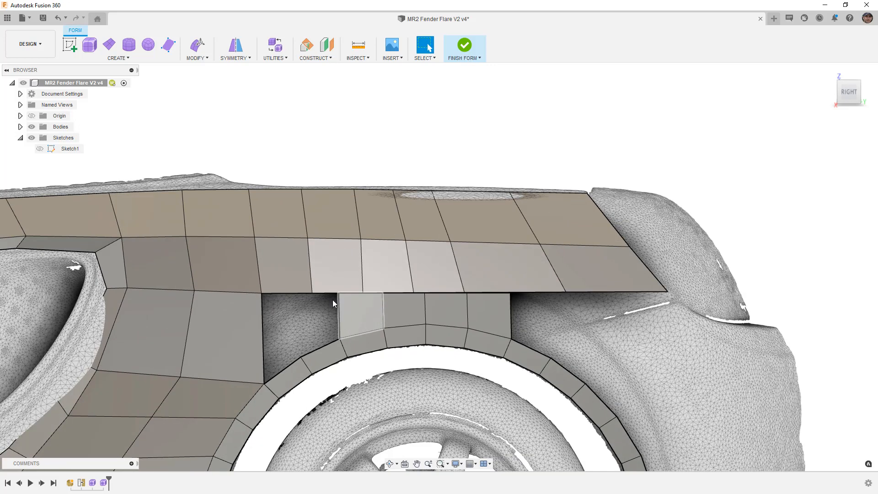
{"action": "left_click", "coordinate": [197, 45]}
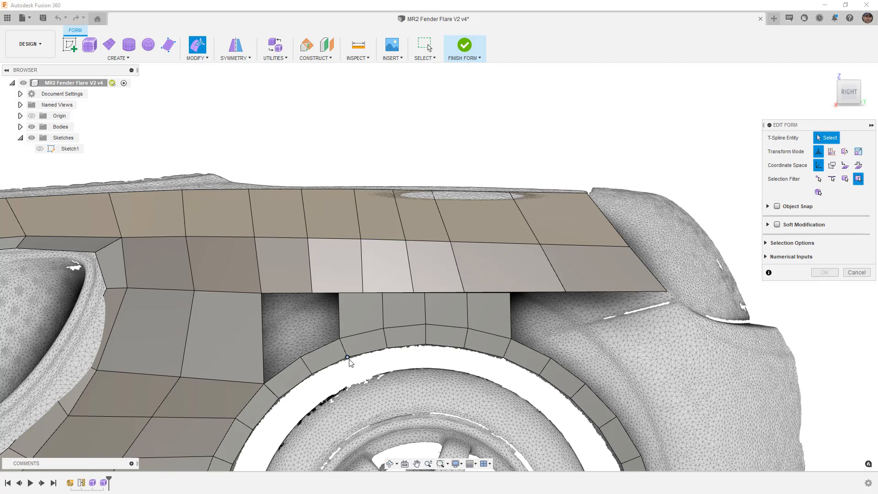
{"action": "left_click", "coordinate": [338, 307]}
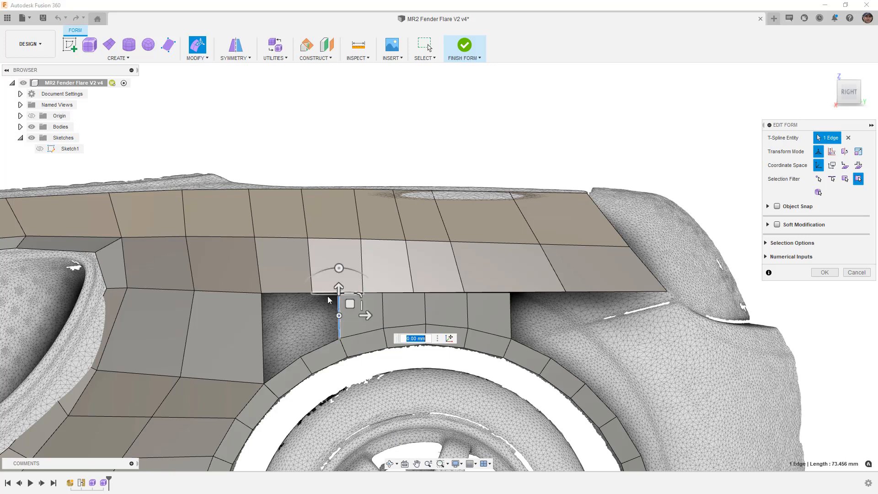
{"action": "left_click", "coordinate": [338, 292]}
{"action": "left_click_drag", "start_coordinate": [349, 283], "coordinate": [326, 283]}
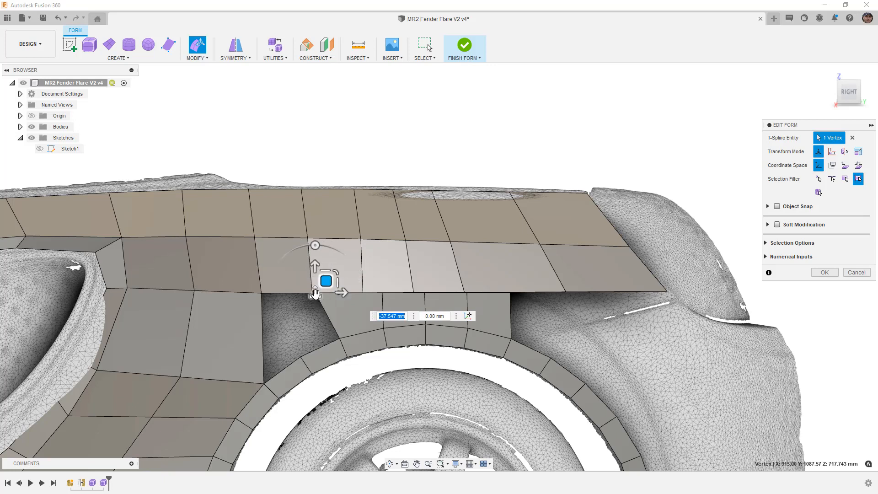
{"action": "left_click_drag", "start_coordinate": [327, 281], "coordinate": [376, 285]}
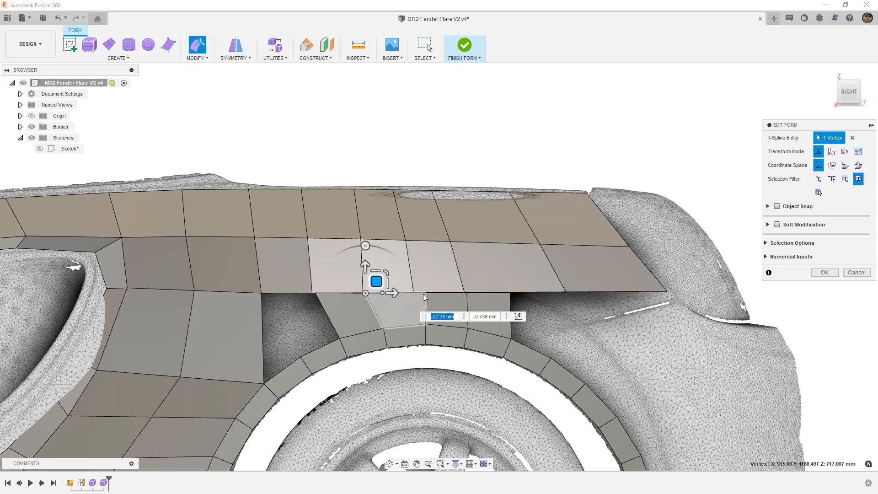
Step: Move the arch extension's two rear upper vertices rearward, the corner one by about 43.4 mm, and apply the form edit
{"action": "left_click", "coordinate": [424, 295]}
{"action": "left_click", "coordinate": [461, 175]}
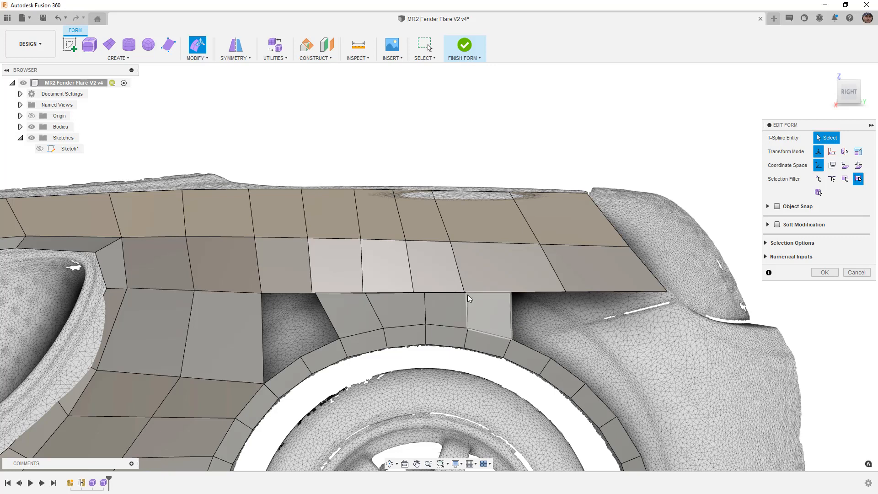
{"action": "left_click_drag", "start_coordinate": [467, 292], "coordinate": [548, 285]}
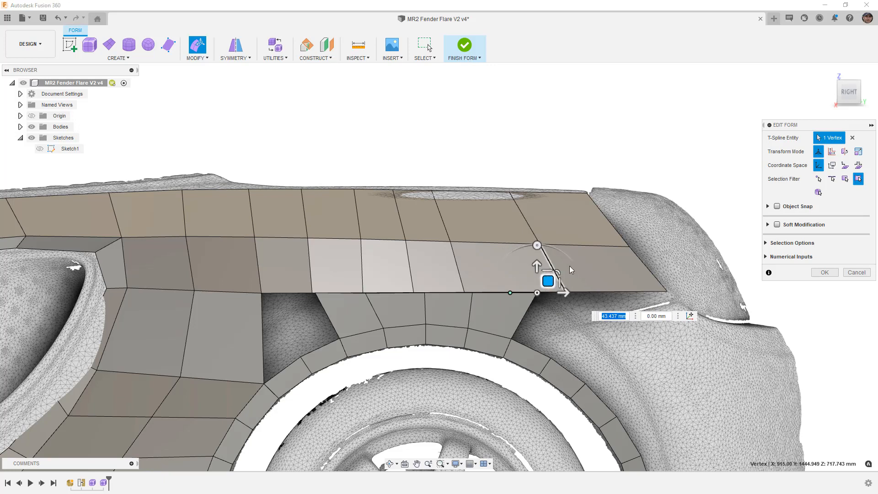
{"action": "left_click", "coordinate": [814, 272]}
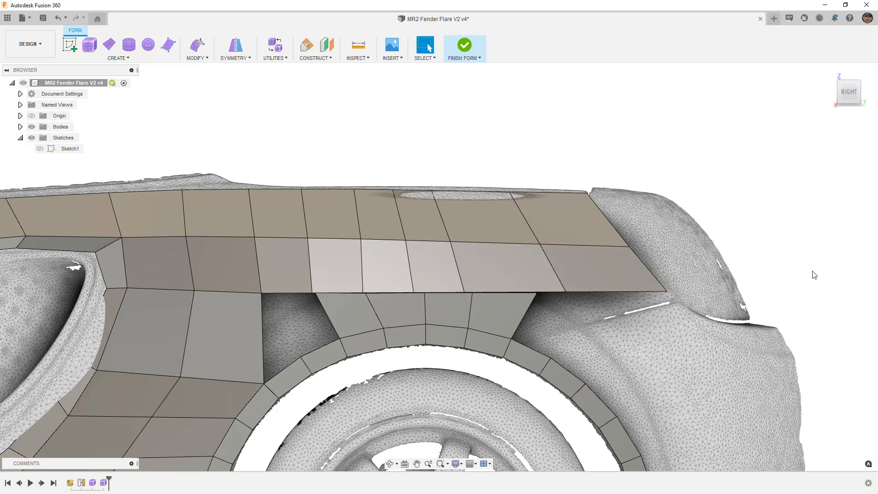
Step: Slide the upper panel's two-edge line above the rear part of the arch extension slightly rearward with Slide Edge
{"action": "left_click", "coordinate": [446, 235]}
{"action": "left_click", "coordinate": [451, 251], "text": "shift"}
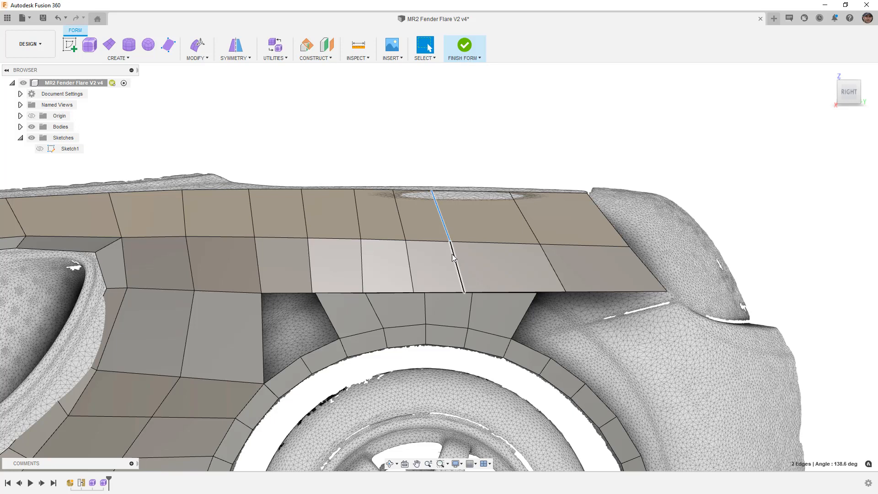
{"action": "left_click", "coordinate": [192, 57]}
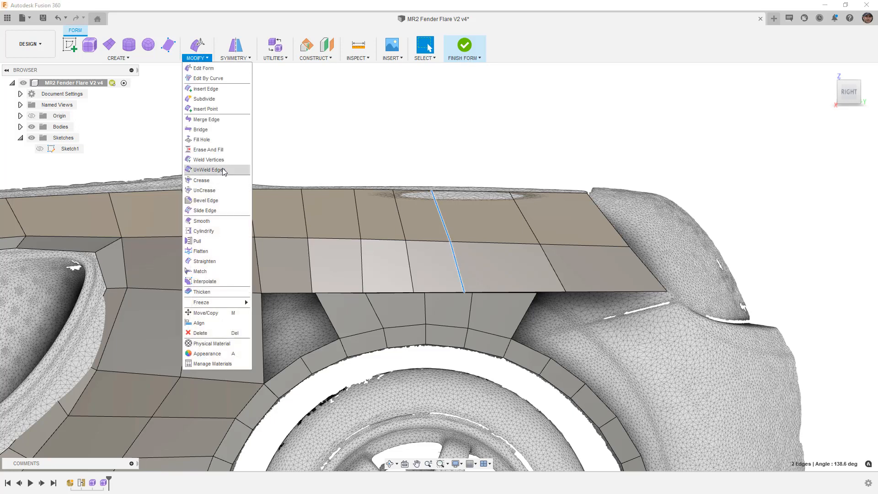
{"action": "left_click", "coordinate": [223, 210]}
{"action": "left_click_drag", "start_coordinate": [441, 216], "coordinate": [452, 218]}
{"action": "left_click", "coordinate": [825, 167]}
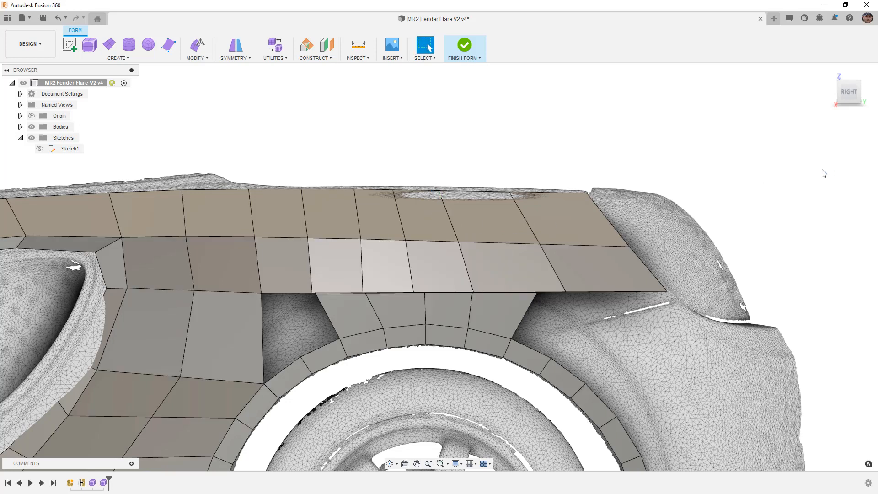
Step: Slide the upper panel's two-edge line above the middle of the arch extension slightly rearward, by about -0.183
{"action": "double_click", "coordinate": [400, 223]}
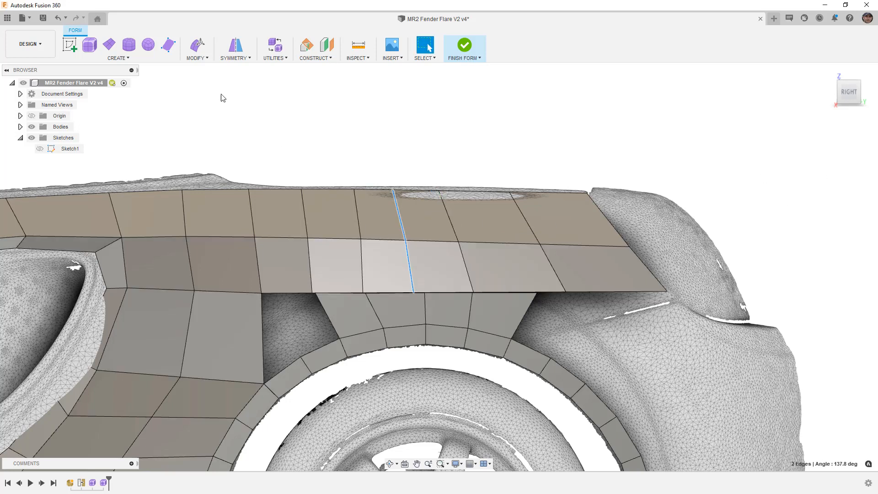
{"action": "left_click", "coordinate": [197, 54]}
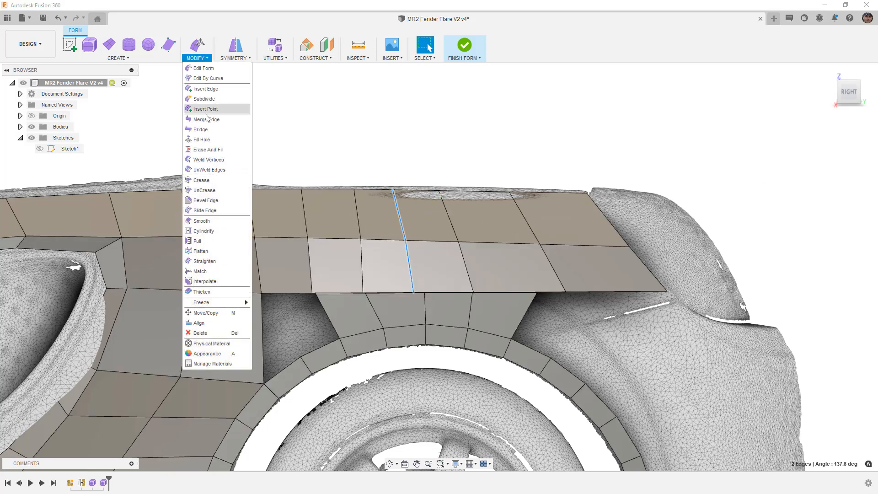
{"action": "left_click", "coordinate": [204, 211]}
{"action": "left_click_drag", "start_coordinate": [410, 267], "coordinate": [417, 270]}
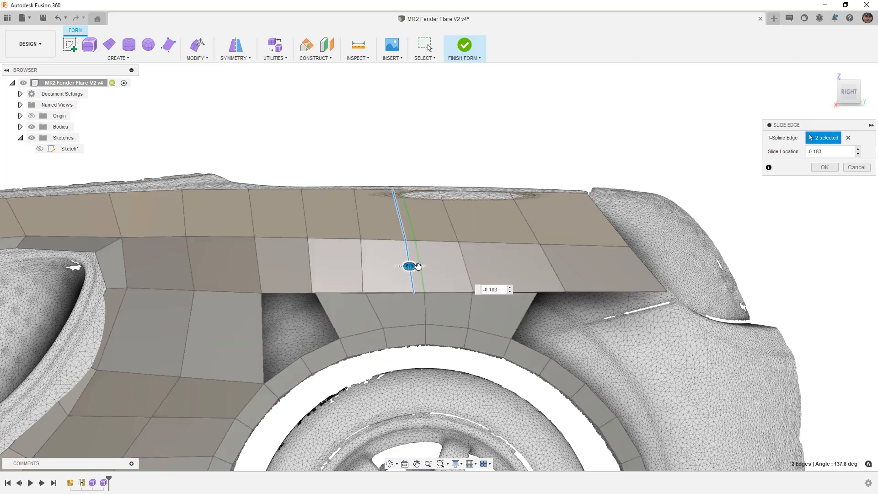
{"action": "left_click", "coordinate": [823, 169]}
Step: Weld the arch extension's five upper vertices, vertex to vertex, to the matching vertices along the upper panel's lower edge
{"action": "middle_click_drag", "start_coordinate": [480, 257], "coordinate": [499, 253], "text": "shift"}
{"action": "left_click", "coordinate": [204, 58]}
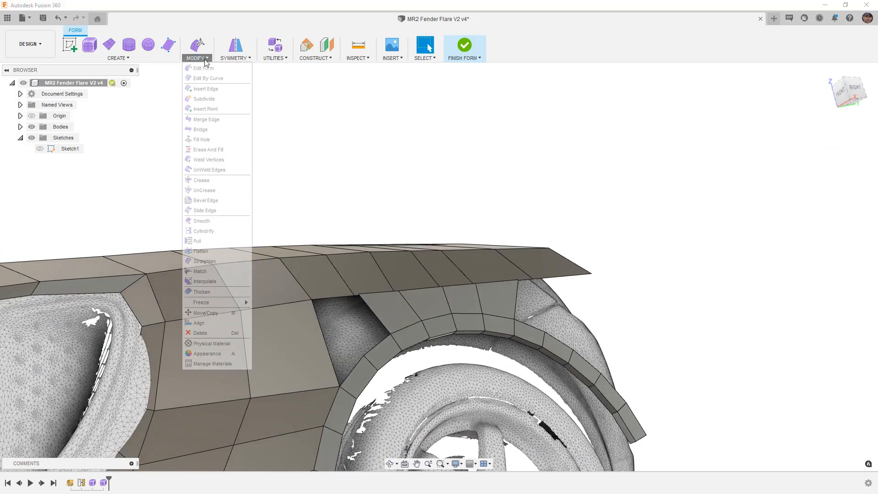
{"action": "left_click", "coordinate": [209, 160]}
{"action": "scroll", "coordinate": [442, 291], "scroll_direction": "up", "scroll_amount": 3}
{"action": "middle_click_drag", "start_coordinate": [441, 291], "coordinate": [471, 299], "text": "shift"}
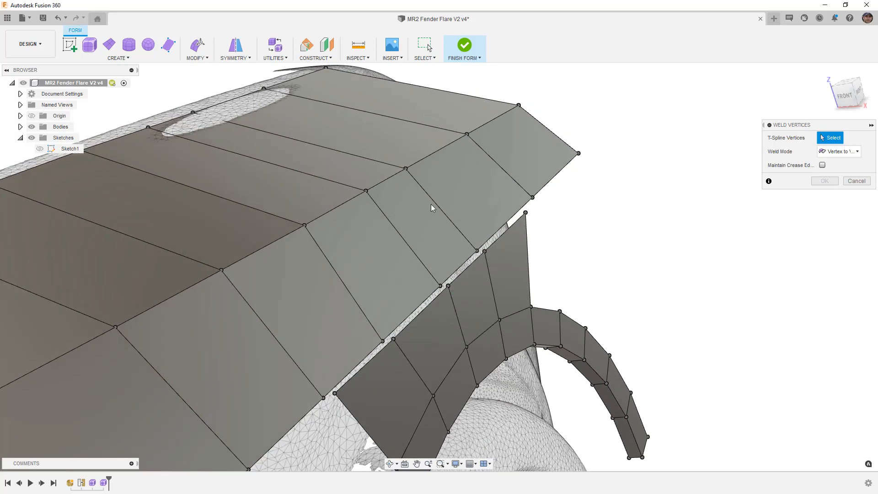
{"action": "left_click", "coordinate": [450, 286]}
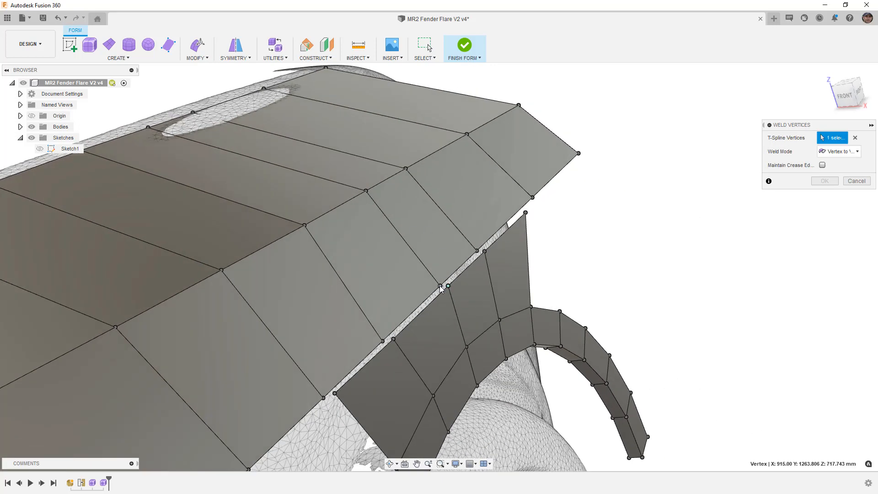
{"action": "left_click", "coordinate": [440, 285]}
{"action": "left_click", "coordinate": [485, 251]}
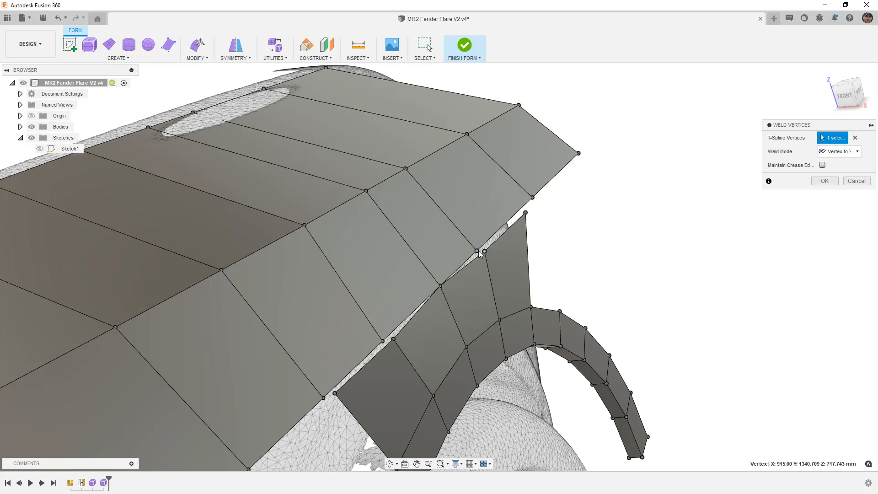
{"action": "left_click", "coordinate": [477, 250]}
{"action": "left_click", "coordinate": [525, 213]}
{"action": "left_click", "coordinate": [532, 197]}
{"action": "left_click", "coordinate": [393, 339]}
{"action": "left_click", "coordinate": [383, 340]}
{"action": "left_click", "coordinate": [335, 394]}
{"action": "left_click", "coordinate": [323, 398]}
{"action": "scroll", "coordinate": [318, 309], "scroll_direction": "down", "scroll_amount": 4}
{"action": "middle_click_drag", "start_coordinate": [363, 346], "coordinate": [557, 268], "text": "shift"}
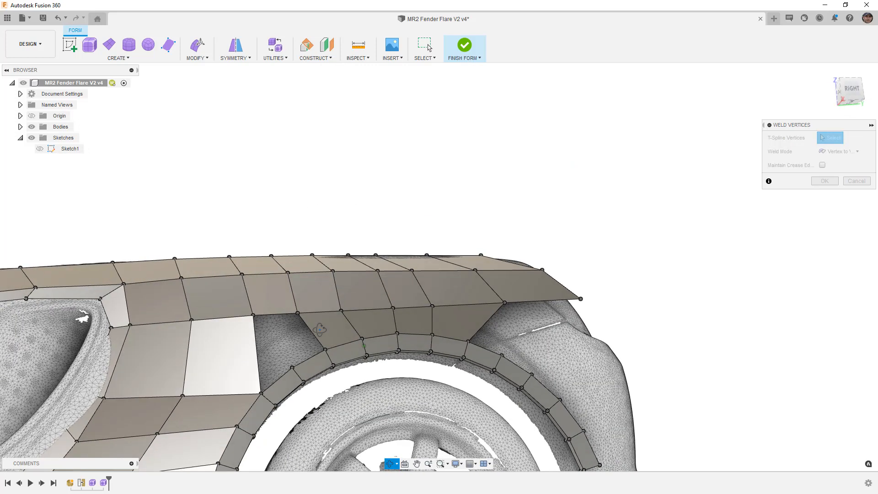
{"action": "left_click", "coordinate": [825, 181]}
Step: Examine the joined panels in smooth display and return to box display
{"action": "middle_click_drag", "start_coordinate": [768, 197], "coordinate": [471, 271], "text": "shift"}
{"action": "mouse_move", "coordinate": [462, 311]}
{"action": "middle_mouse_down", "text": "shift"}
{"action": "mouse_move", "coordinate": [485, 305]}
{"action": "mouse_move", "coordinate": [394, 306]}
{"action": "mouse_move", "coordinate": [445, 315]}
{"action": "middle_mouse_up", "text": "shift"}
{"action": "key", "text": "Escape"}
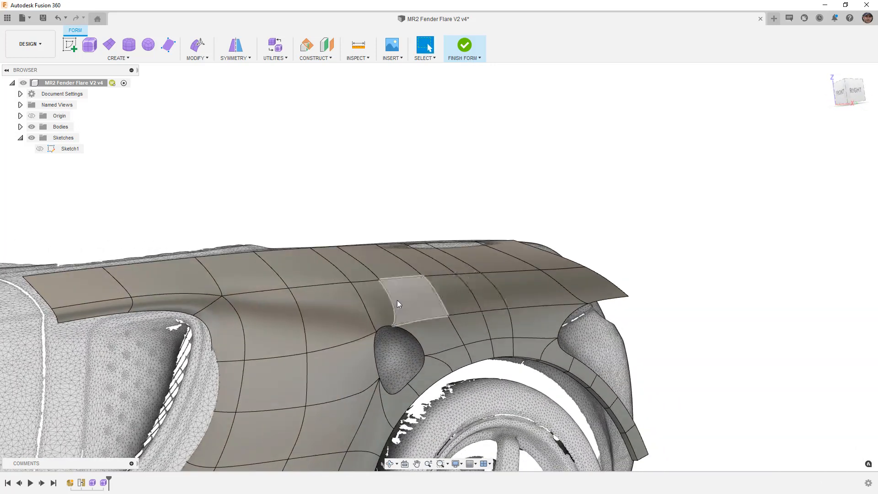
{"action": "key", "text": "alt+1"}
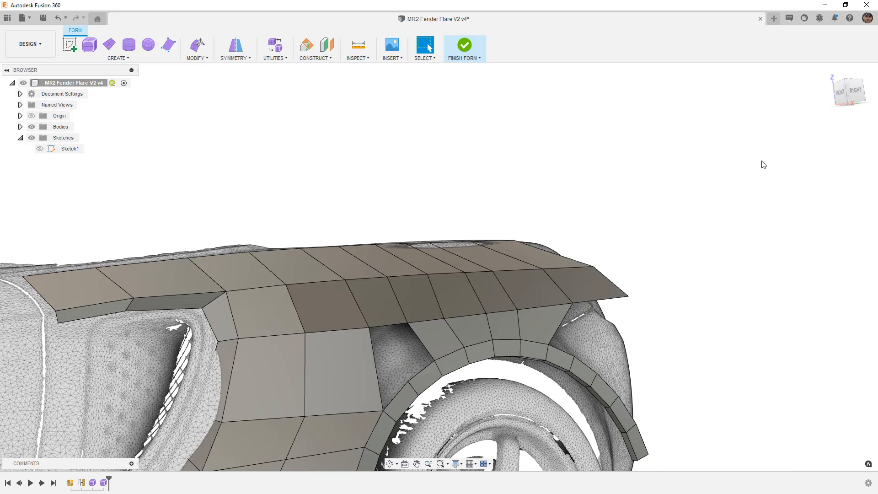
Step: In the right view, slide the two-edge line above the arch extension's rear corner forward, by about 0.358
{"action": "left_click", "coordinate": [853, 90]}
{"action": "middle_click_drag", "start_coordinate": [509, 305], "coordinate": [468, 249]}
{"action": "scroll", "coordinate": [464, 251], "scroll_direction": "down", "scroll_amount": 3}
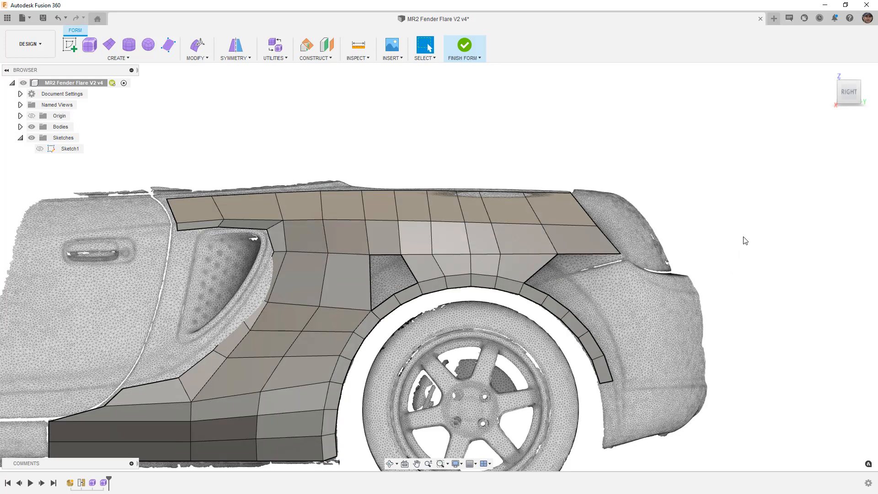
{"action": "scroll", "coordinate": [704, 241], "scroll_direction": "down", "scroll_amount": 5}
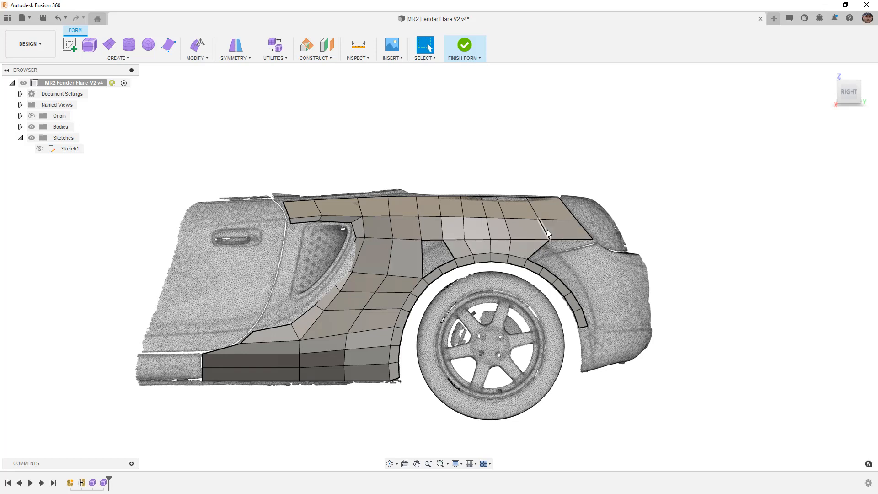
{"action": "scroll", "coordinate": [546, 237], "scroll_direction": "up", "scroll_amount": 5}
{"action": "left_click", "coordinate": [526, 190]}
{"action": "left_click", "coordinate": [538, 210], "text": "shift"}
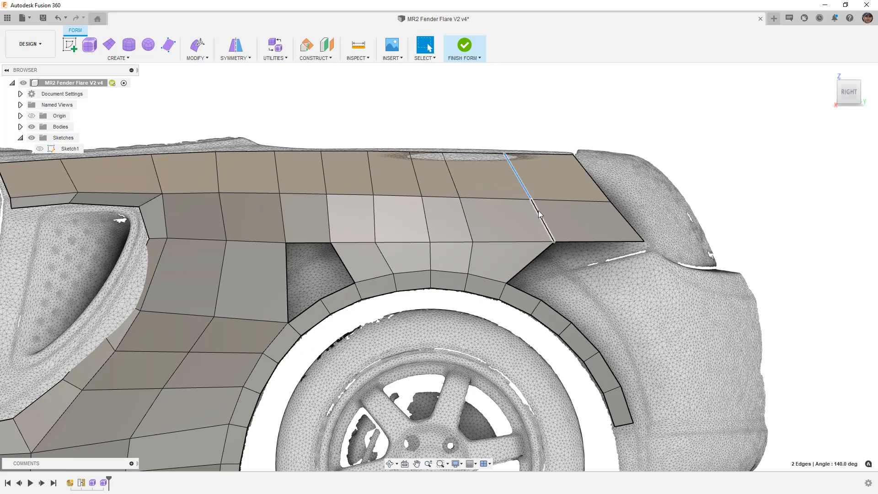
{"action": "left_click", "coordinate": [196, 58]}
{"action": "left_click", "coordinate": [205, 210]}
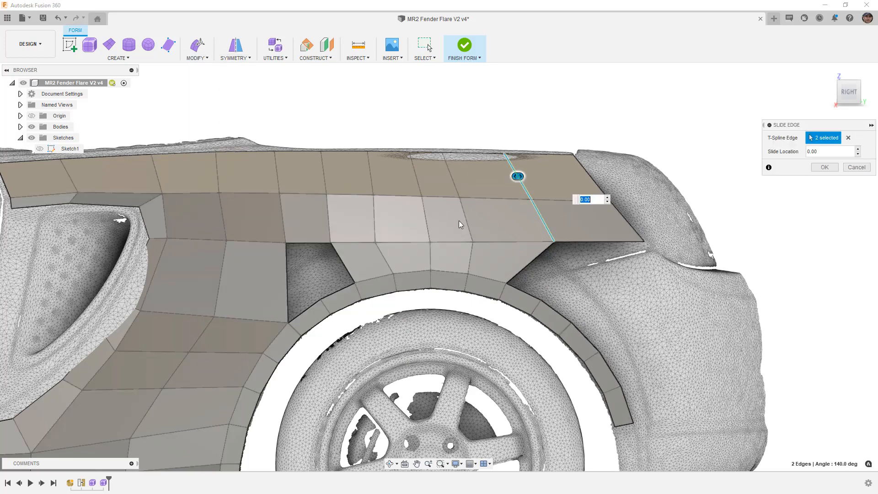
{"action": "left_click_drag", "start_coordinate": [512, 175], "coordinate": [488, 179]}
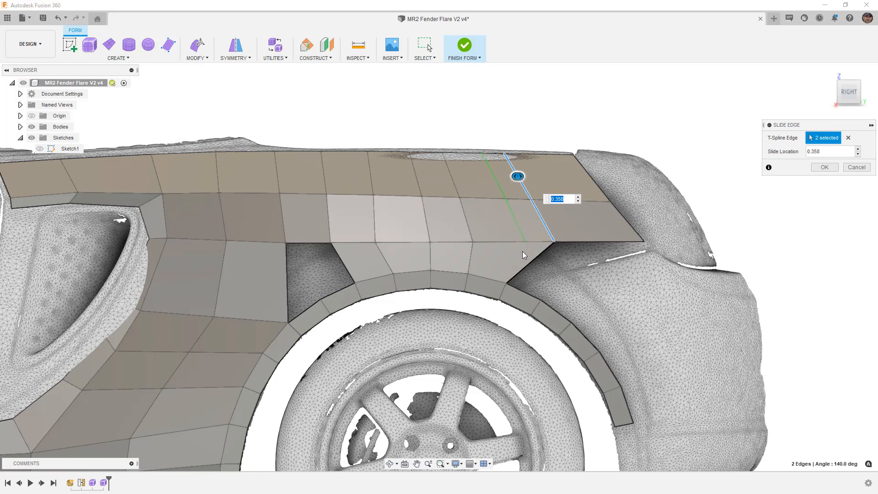
{"action": "scroll", "coordinate": [522, 269], "scroll_direction": "up", "scroll_amount": 5}
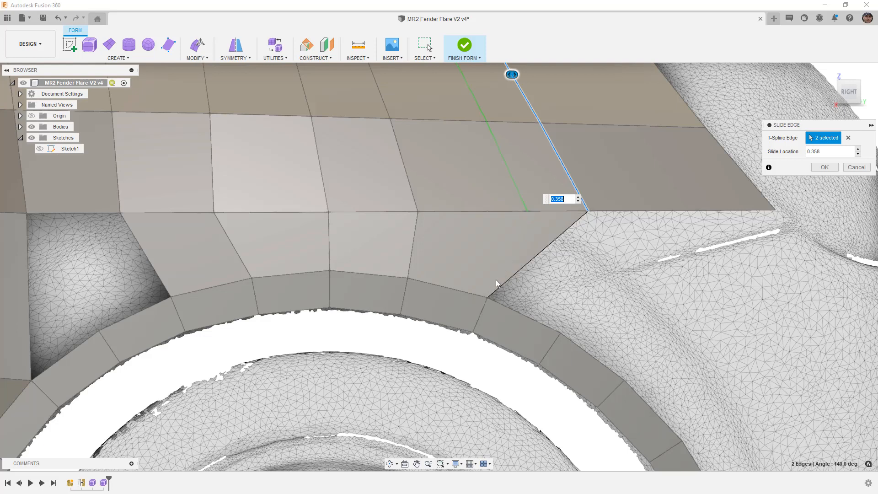
{"action": "left_click", "coordinate": [825, 167]}
Step: Slide the second two-edge line from the front of the arch extension rearward, by about -0.271
{"action": "scroll", "coordinate": [613, 222], "scroll_direction": "down", "scroll_amount": 10}
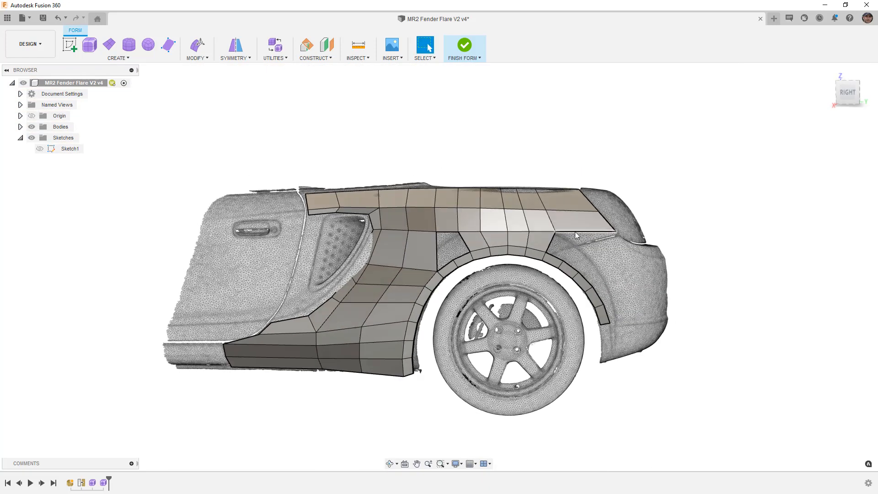
{"action": "scroll", "coordinate": [576, 231], "scroll_direction": "up", "scroll_amount": 5}
{"action": "double_click", "coordinate": [479, 216]}
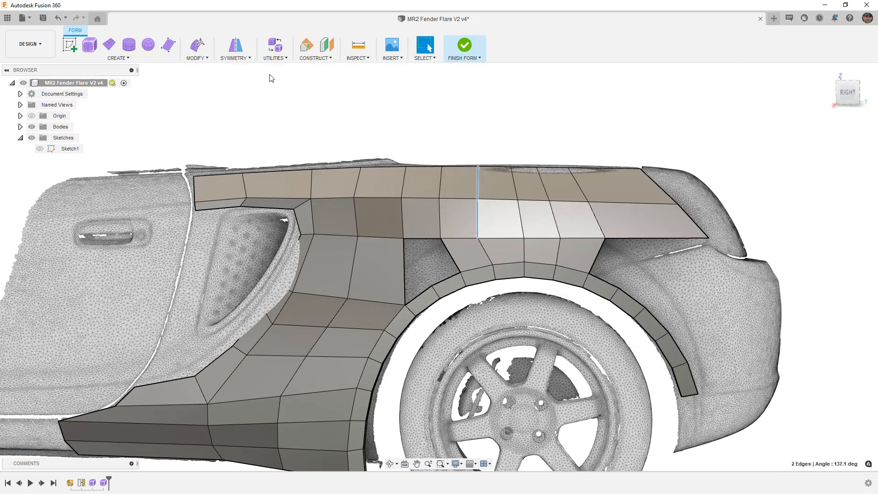
{"action": "right_click", "coordinate": [267, 109]}
{"action": "left_click", "coordinate": [265, 81]}
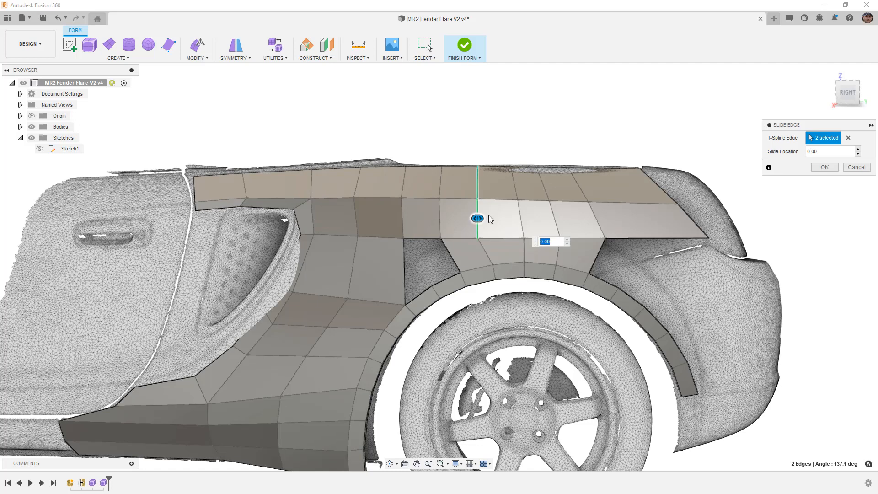
{"action": "left_click_drag", "start_coordinate": [478, 218], "coordinate": [492, 220]}
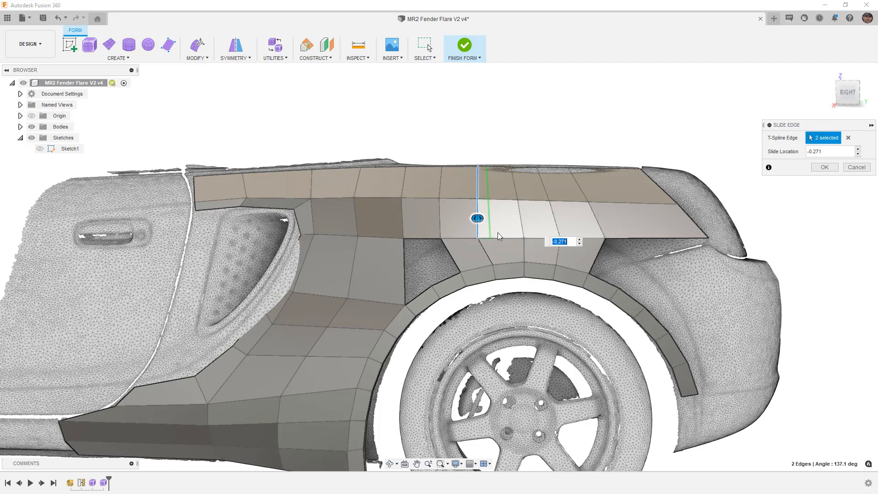
{"action": "left_click", "coordinate": [825, 167]}
Step: Slide the two-edge line at the arch extension's front corner slightly rearward, by about -0.184
{"action": "scroll", "coordinate": [499, 163], "scroll_direction": "down", "scroll_amount": 1}
{"action": "scroll", "coordinate": [498, 163], "scroll_direction": "down", "scroll_amount": 1}
{"action": "double_click", "coordinate": [455, 199]}
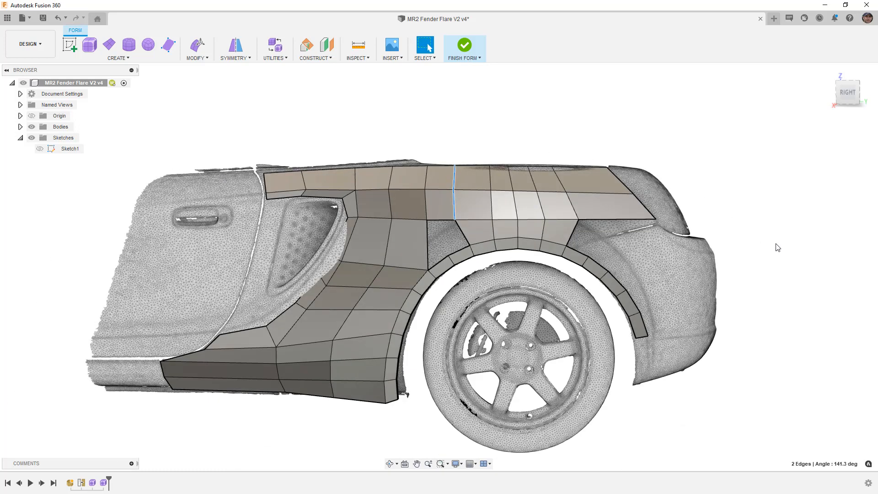
{"action": "right_click_drag", "start_coordinate": [774, 245], "coordinate": [770, 149]}
{"action": "left_click_drag", "start_coordinate": [454, 205], "coordinate": [461, 204]}
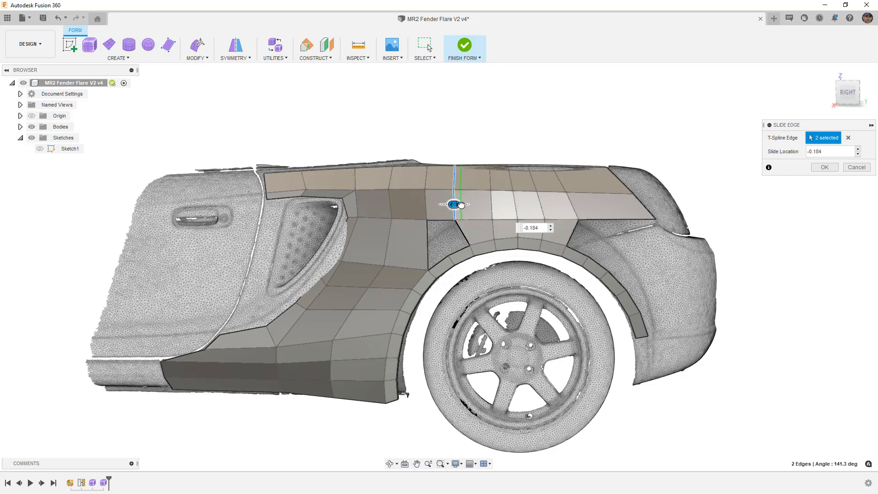
{"action": "left_click", "coordinate": [824, 168]}
Step: Insert a simple, single-sided edge at location 0.50 ahead of the two-edge line at the arch extension's front corner
{"action": "scroll", "coordinate": [497, 260], "scroll_direction": "up", "scroll_amount": 3}
{"action": "double_click", "coordinate": [466, 170]}
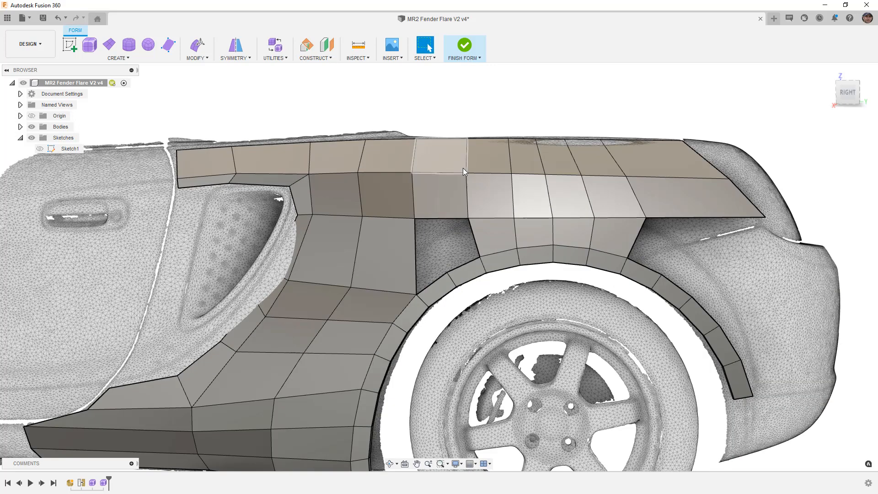
{"action": "left_click", "coordinate": [197, 55]}
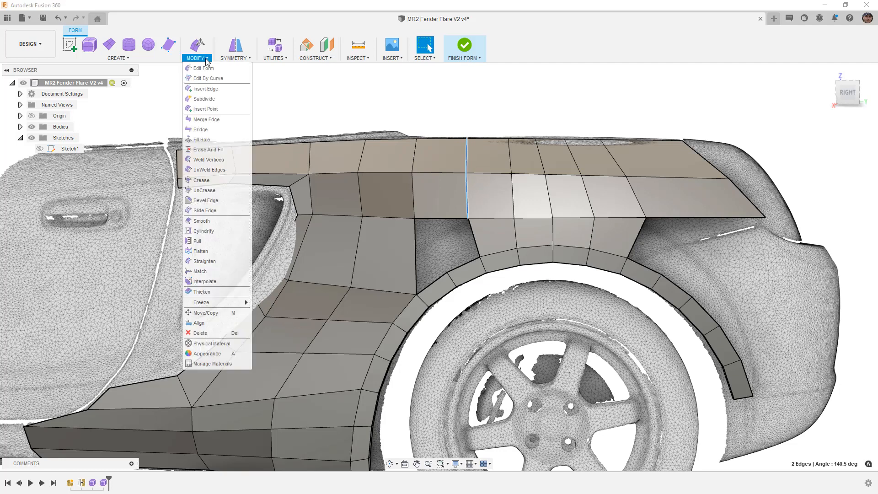
{"action": "left_click", "coordinate": [211, 89]}
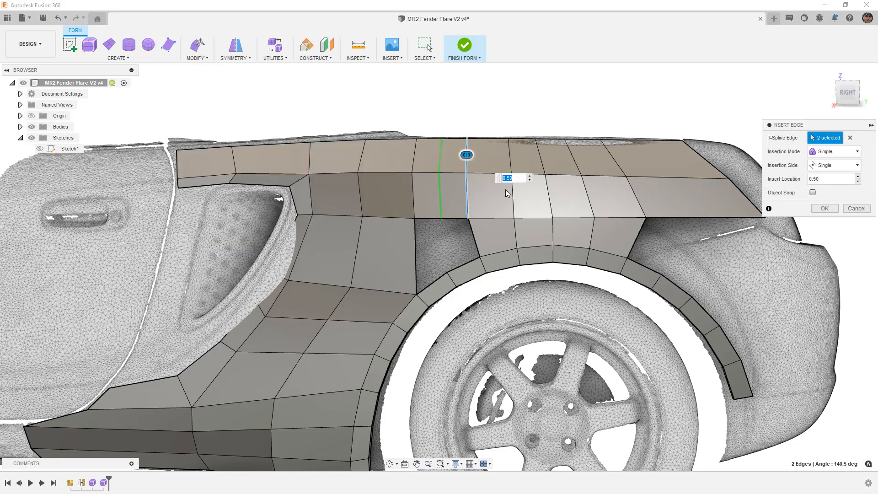
{"action": "left_click", "coordinate": [821, 209]}
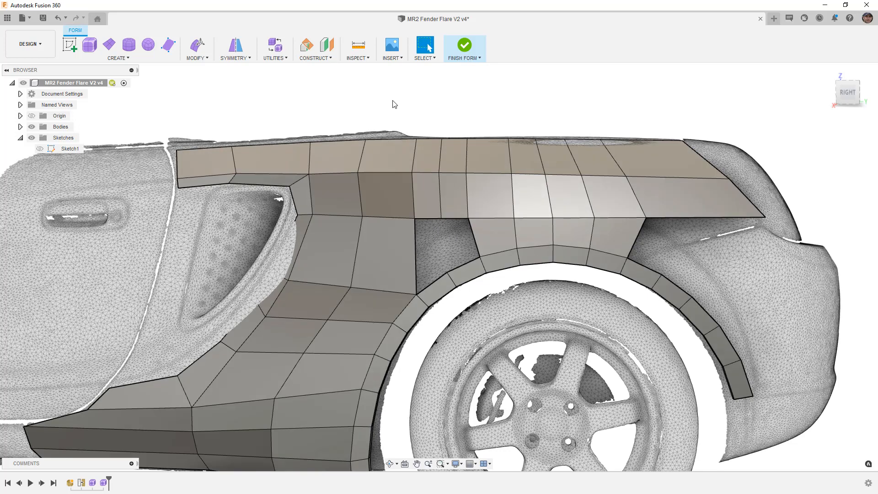
Step: Bridge the gap between the arch extension's front edge and the side panel's rear edge with 2 faces
{"action": "left_click", "coordinate": [193, 60]}
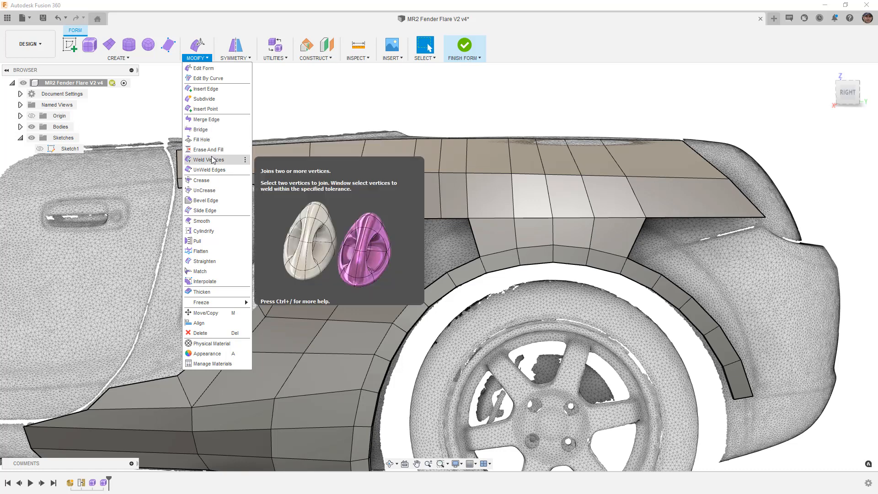
{"action": "left_click", "coordinate": [203, 131]}
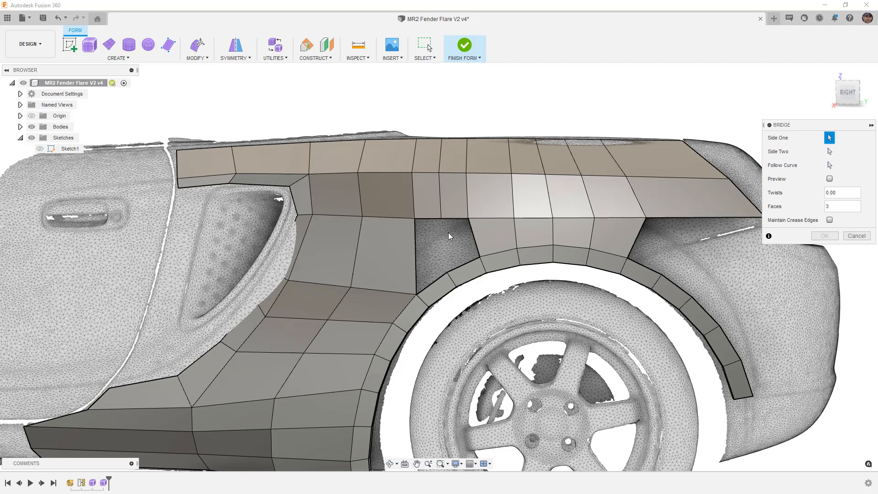
{"action": "scroll", "coordinate": [448, 233], "scroll_direction": "up", "scroll_amount": 2}
{"action": "left_click", "coordinate": [476, 223]}
{"action": "left_click", "coordinate": [829, 151]}
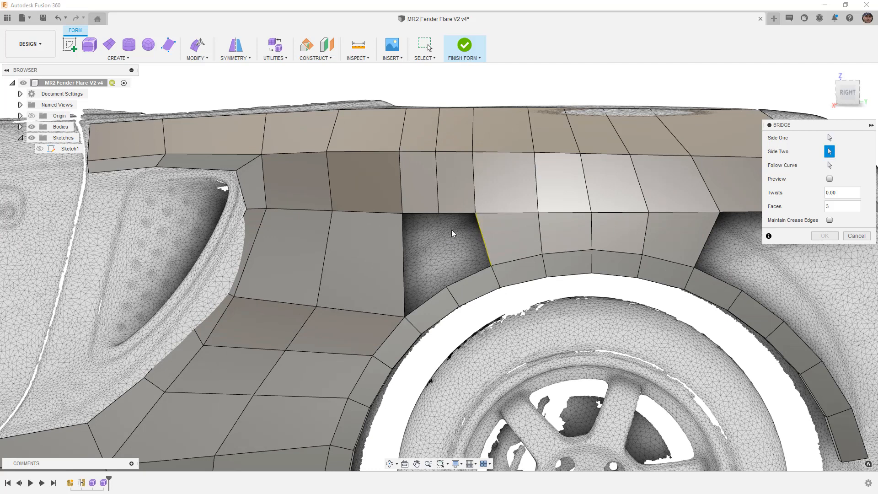
{"action": "left_click", "coordinate": [402, 221]}
{"action": "double_click", "coordinate": [834, 206]}
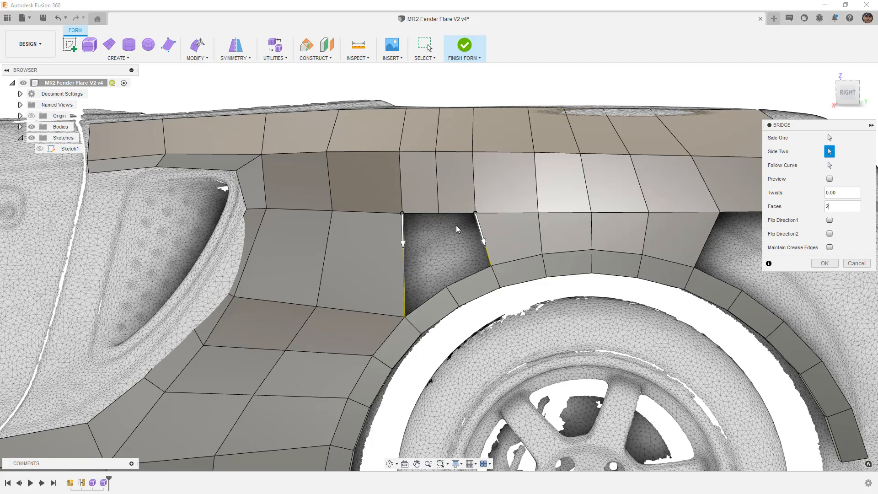
{"action": "left_click", "coordinate": [827, 262]}
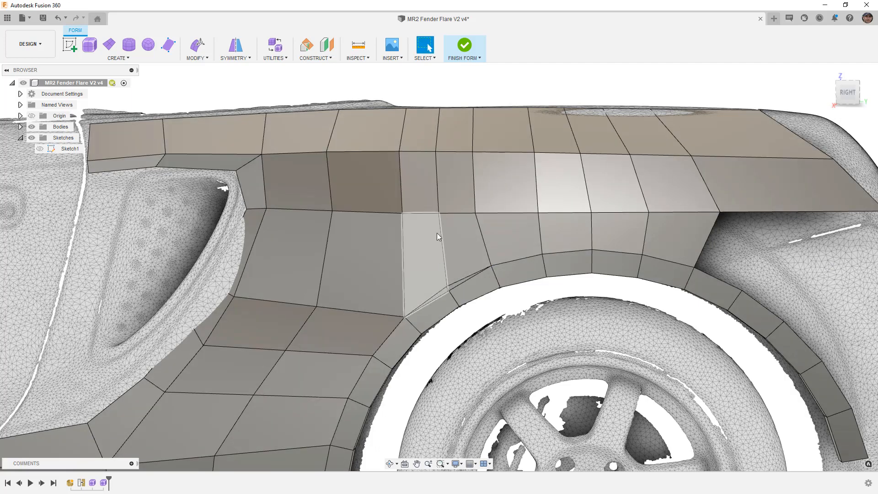
Step: Weld the bridge's lower middle vertex to the adjacent wheel arch vertex, vertex to vertex
{"action": "left_click", "coordinate": [207, 58]}
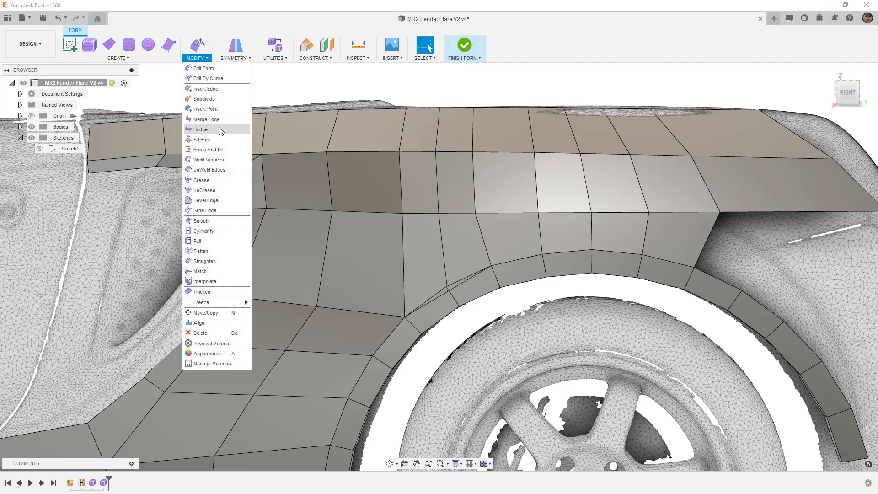
{"action": "left_click", "coordinate": [210, 160]}
{"action": "scroll", "coordinate": [448, 291], "scroll_direction": "up", "scroll_amount": 4}
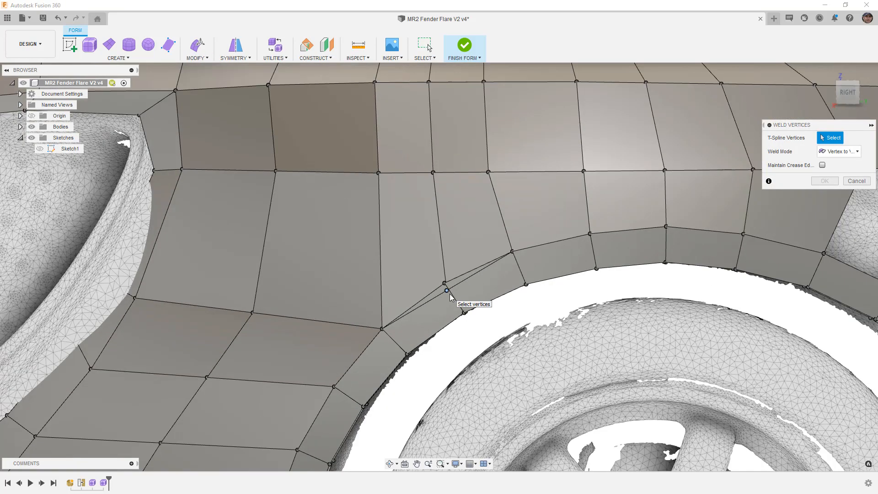
{"action": "left_click", "coordinate": [446, 290]}
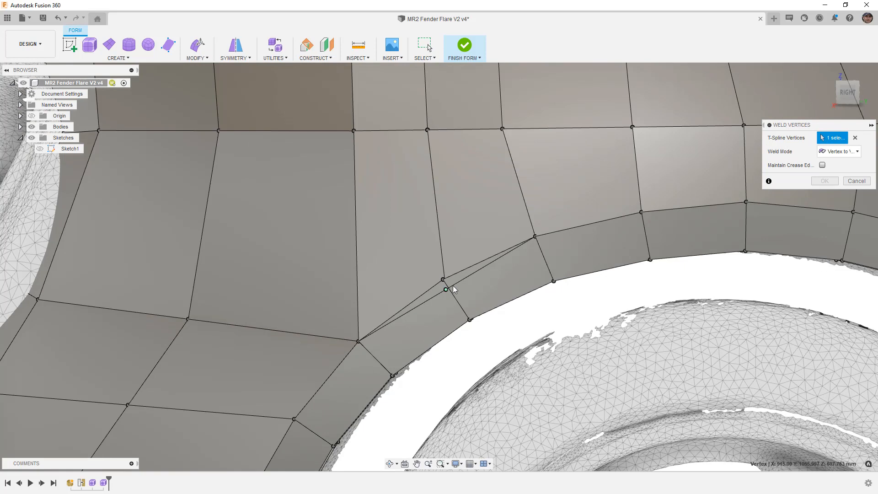
{"action": "left_click", "coordinate": [443, 281]}
{"action": "scroll", "coordinate": [443, 280], "scroll_direction": "down", "scroll_amount": 2}
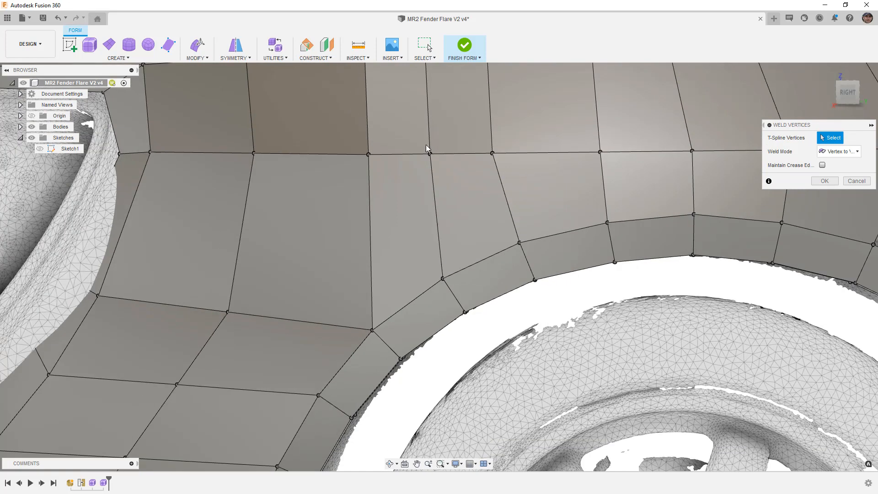
Step: Finish the vertex-to-vertex welding at the middle vertex along the bridge's upper edge
{"action": "scroll", "coordinate": [430, 156], "scroll_direction": "up", "scroll_amount": 3}
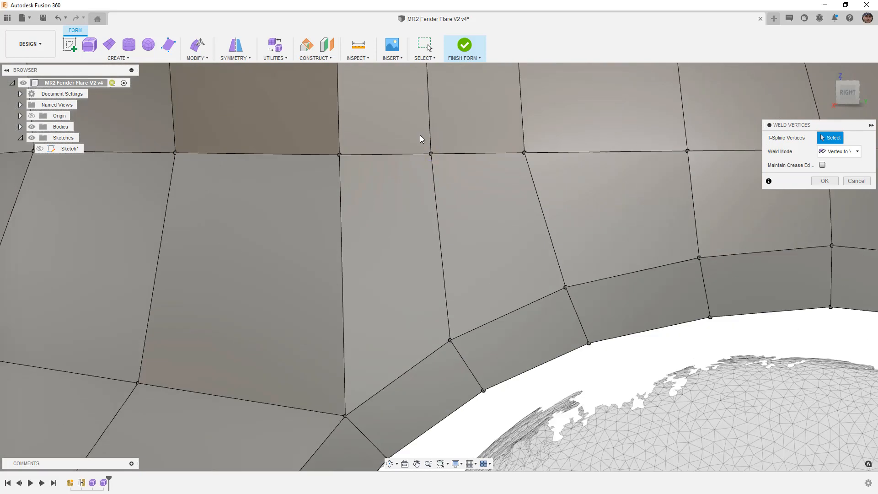
{"action": "left_click", "coordinate": [442, 166]}
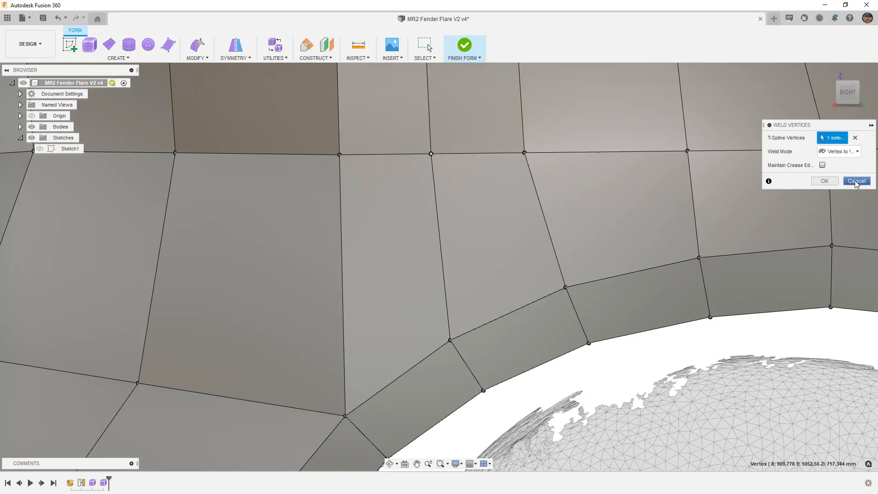
{"action": "left_click", "coordinate": [825, 180]}
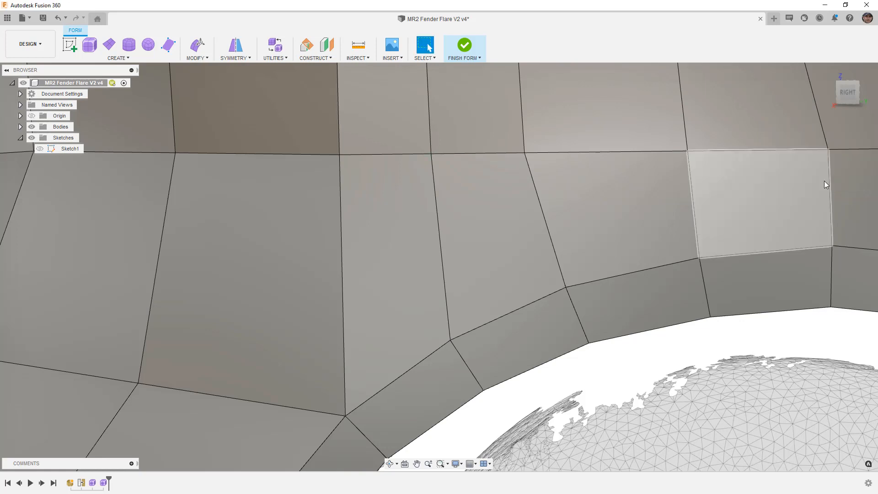
Step: Try moving the middle vertex on the bridge's upper edge in Edit Form to test the weld, undo it and cancel
{"action": "left_click", "coordinate": [197, 46]}
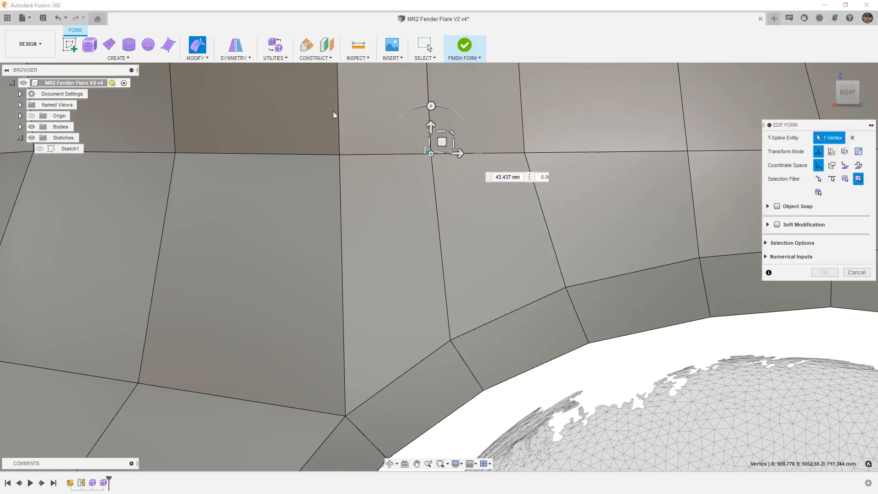
{"action": "left_click_drag", "start_coordinate": [444, 143], "coordinate": [479, 138]}
{"action": "key", "text": "ctrl+z"}
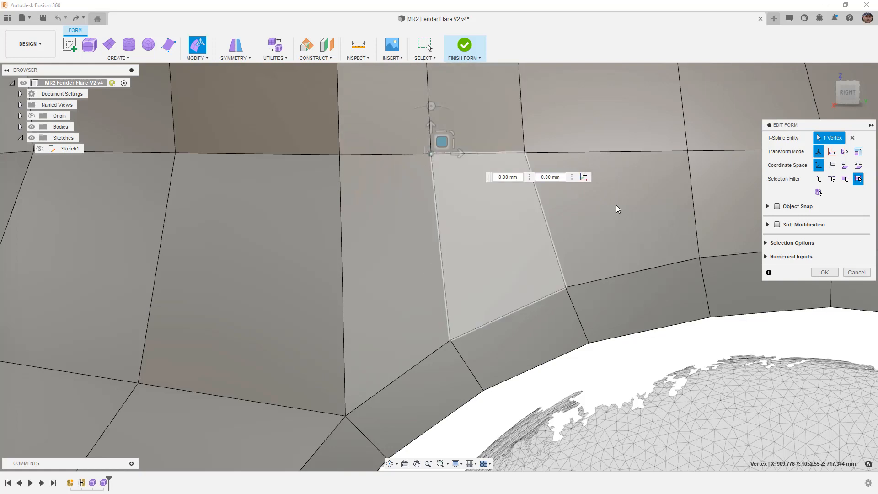
{"action": "left_click", "coordinate": [848, 273]}
Step: Check the whole fender surface from the right side and save the design as a new version
{"action": "scroll", "coordinate": [426, 168], "scroll_direction": "down", "scroll_amount": 10}
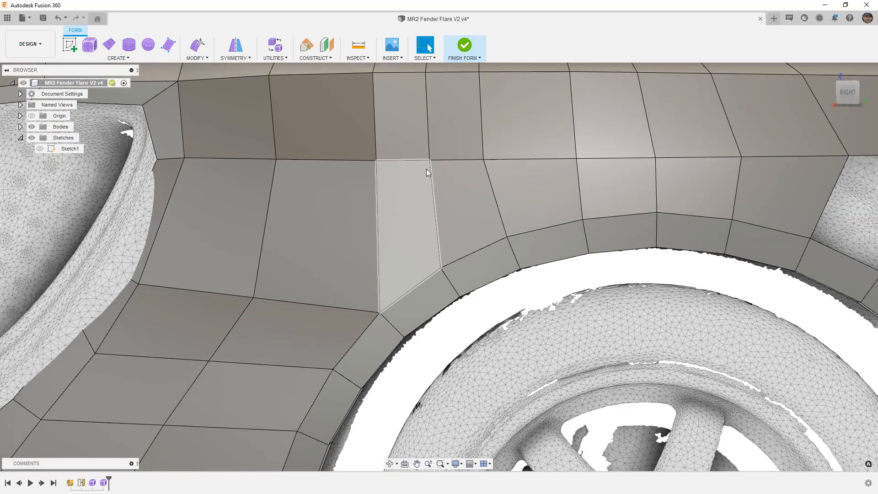
{"action": "middle_click_drag", "start_coordinate": [484, 210], "coordinate": [467, 208], "text": "shift"}
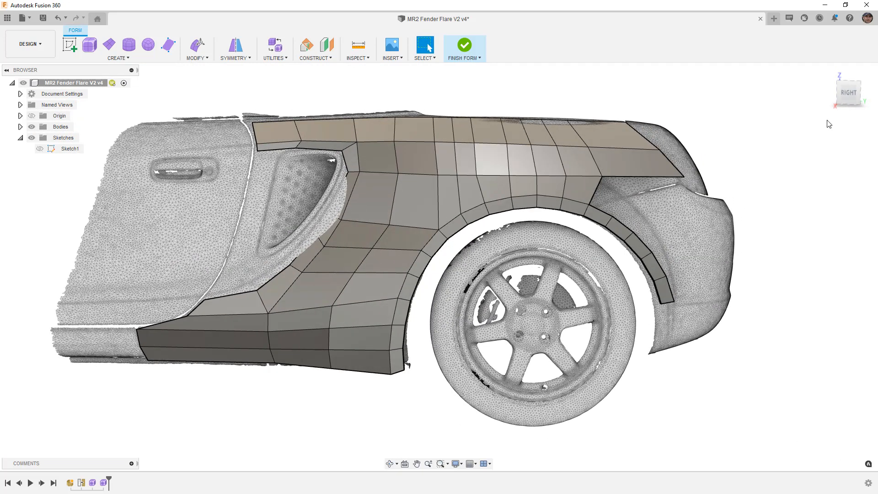
{"action": "left_click", "coordinate": [850, 94]}
{"action": "middle_click_drag", "start_coordinate": [541, 209], "coordinate": [486, 209]}
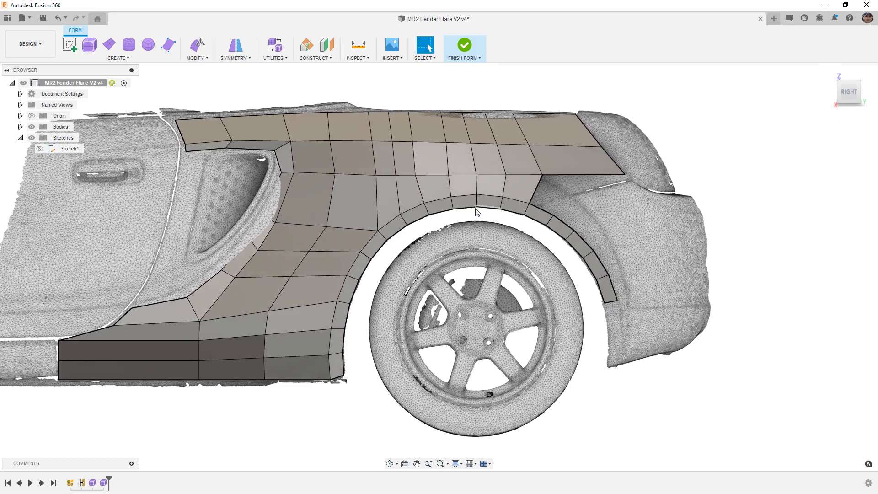
{"action": "scroll", "coordinate": [450, 216], "scroll_direction": "down", "scroll_amount": 2}
{"action": "scroll", "coordinate": [436, 191], "scroll_direction": "up", "scroll_amount": 3}
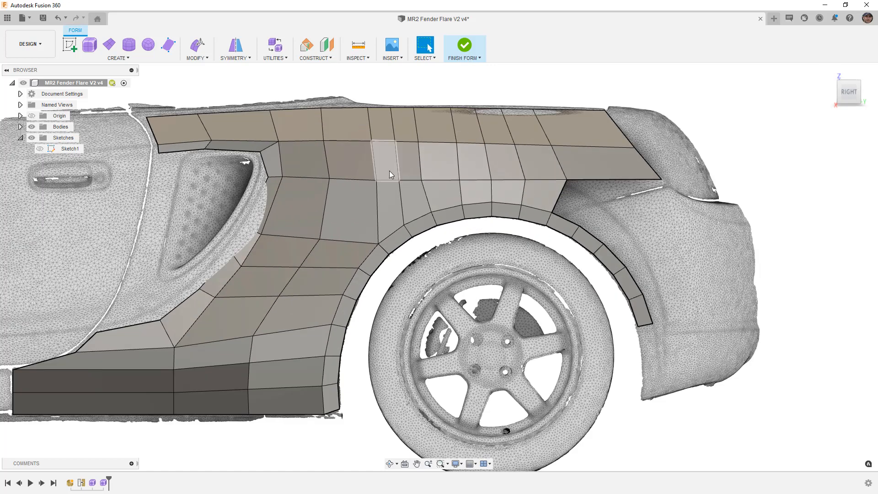
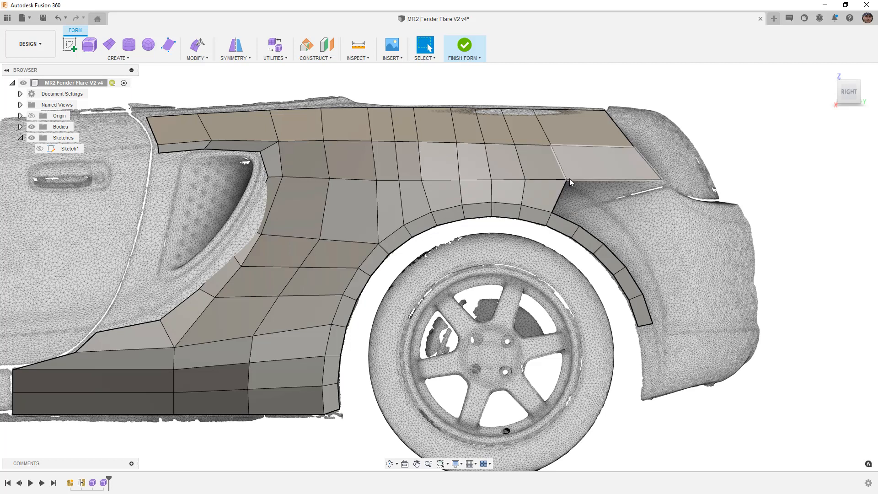
{"action": "scroll", "coordinate": [562, 171], "scroll_direction": "down", "scroll_amount": 3}
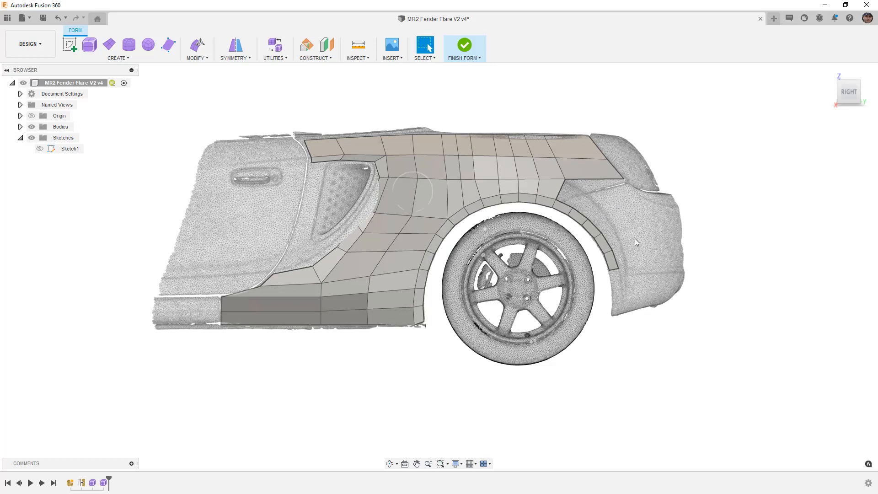
{"action": "key", "text": "ctrl+s"}
{"action": "key", "text": "Return"}
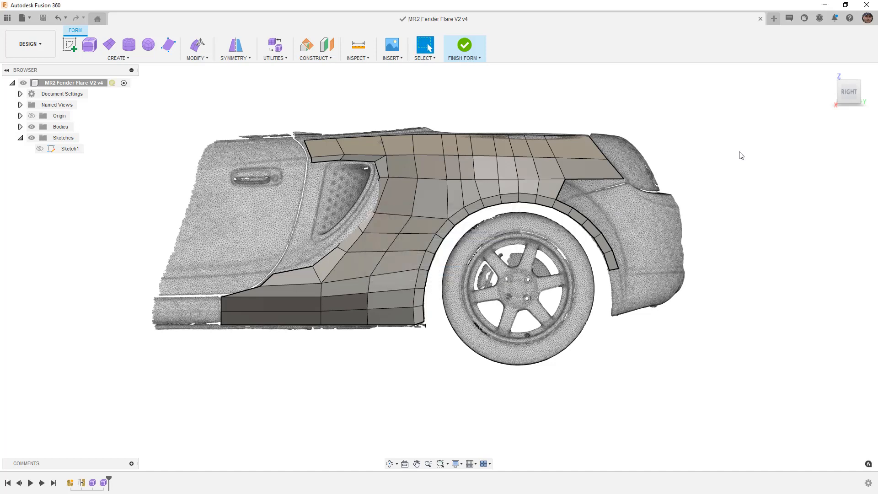
Step: Extrude the two lowest outer edges at the wheel arch's rear end rearward over the bumper and straighten them into a near-vertical line
{"action": "middle_click_drag", "start_coordinate": [669, 186], "coordinate": [641, 183]}
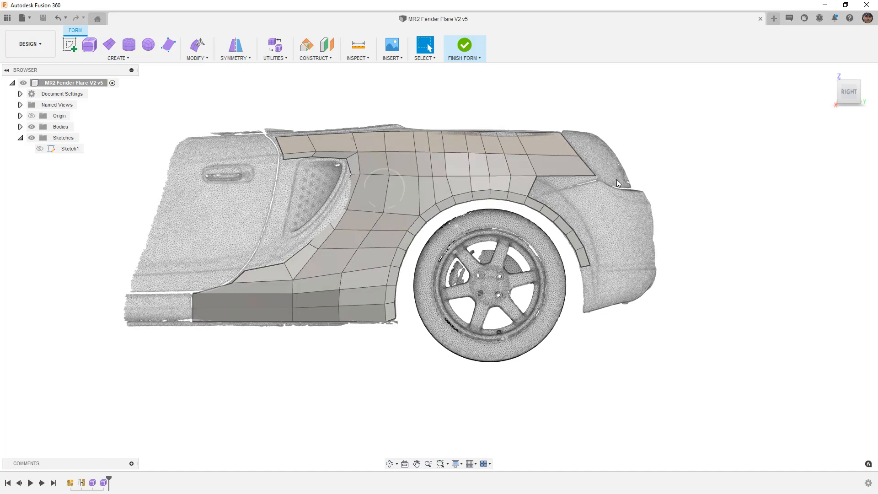
{"action": "scroll", "coordinate": [586, 184], "scroll_direction": "up", "scroll_amount": 5}
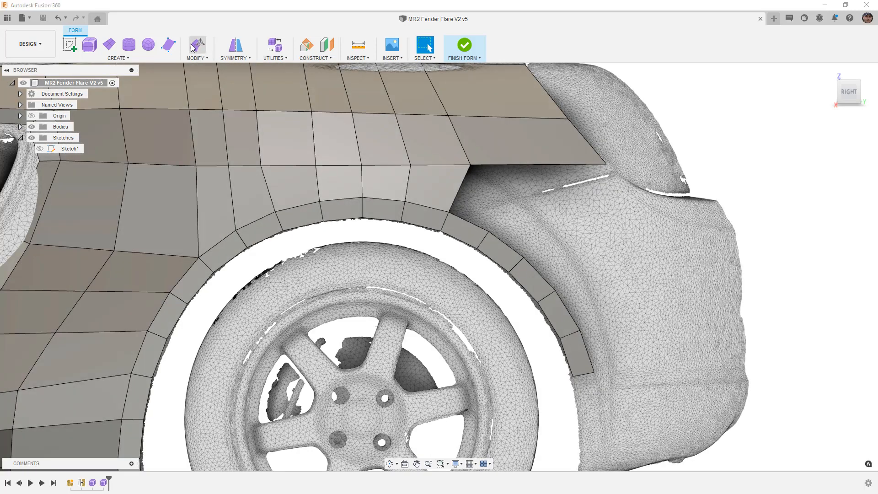
{"action": "left_click", "coordinate": [193, 46]}
{"action": "scroll", "coordinate": [443, 274], "scroll_direction": "down", "scroll_amount": 3}
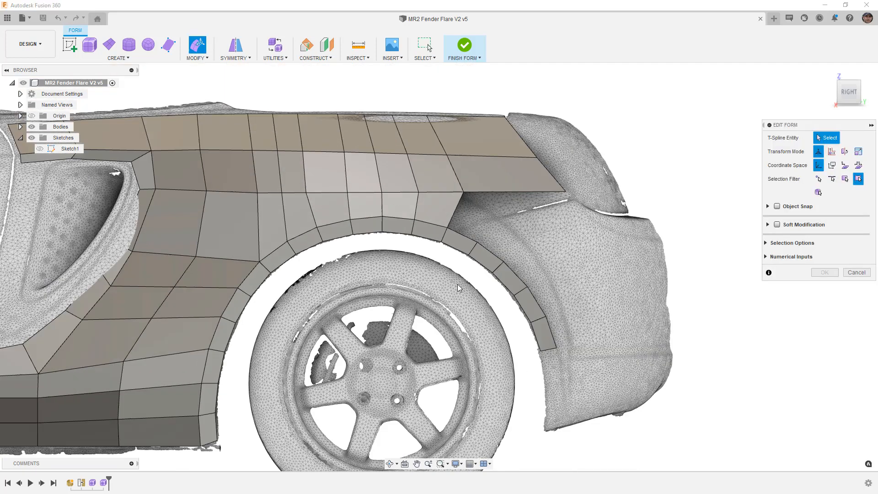
{"action": "left_click", "coordinate": [538, 301]}
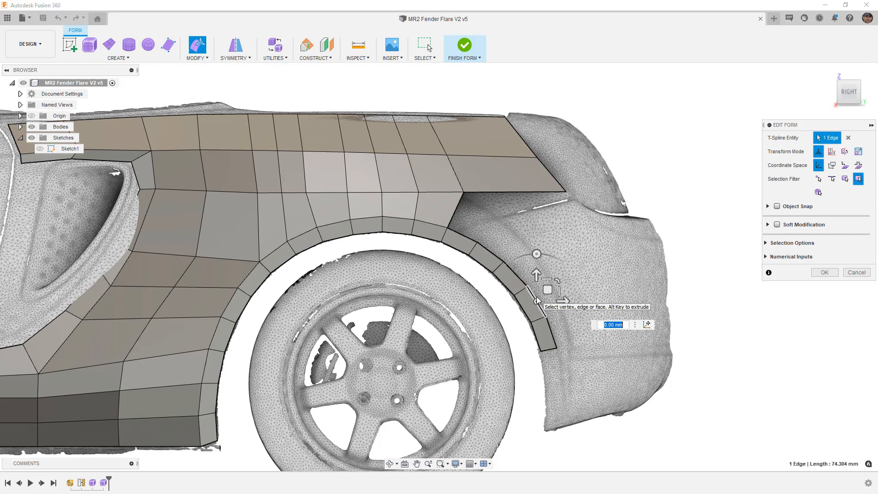
{"action": "left_click", "coordinate": [553, 328]}
{"action": "left_click", "coordinate": [541, 306]}
{"action": "left_click", "coordinate": [550, 327], "text": "shift"}
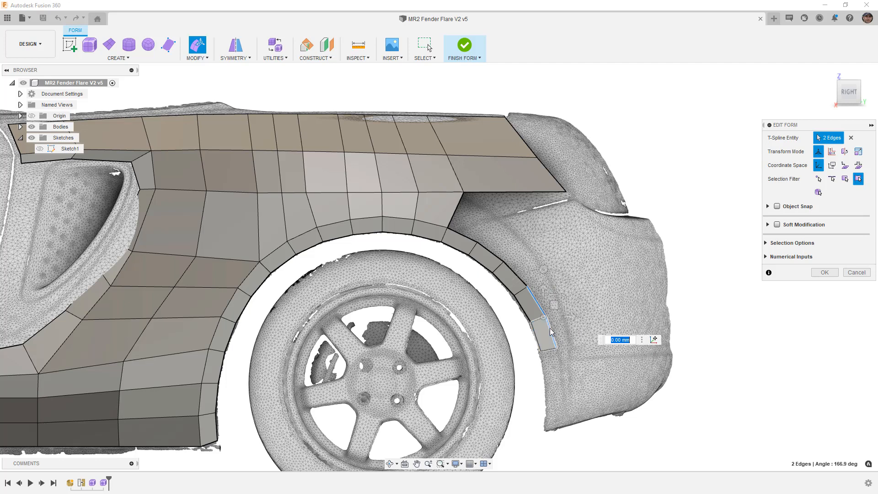
{"action": "scroll", "coordinate": [549, 328], "scroll_direction": "up", "scroll_amount": 2}
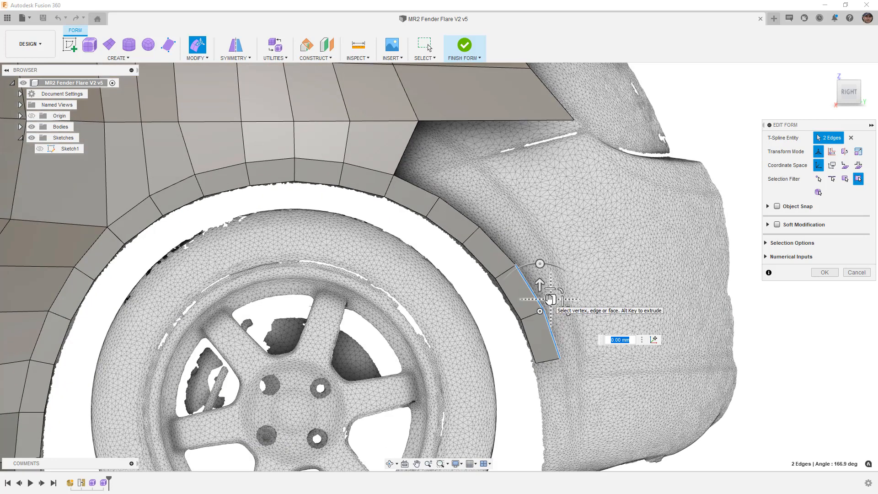
{"action": "left_click_drag", "start_coordinate": [551, 299], "coordinate": [624, 296], "text": "alt"}
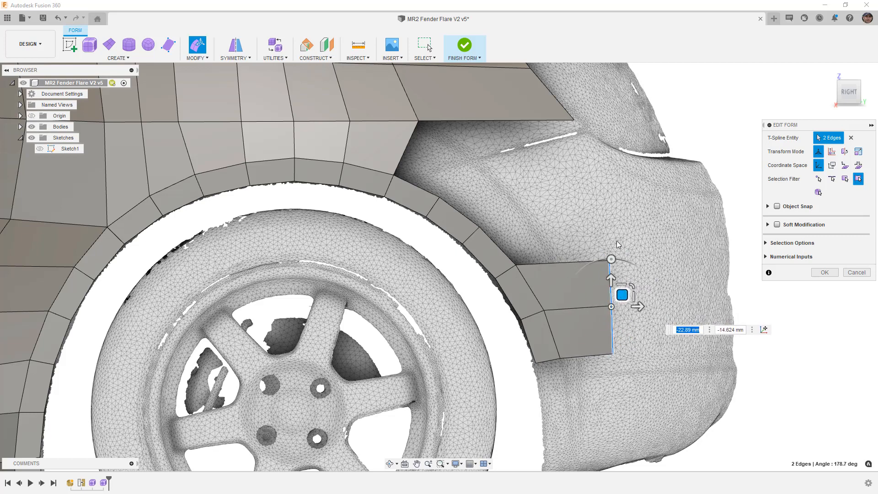
{"action": "scroll", "coordinate": [605, 216], "scroll_direction": "down", "scroll_amount": 5}
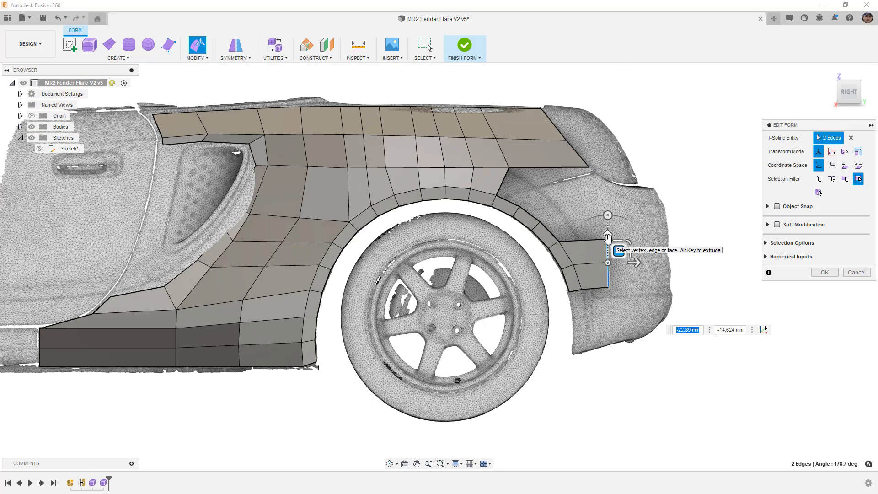
{"action": "scroll", "coordinate": [608, 235], "scroll_direction": "up", "scroll_amount": 3}
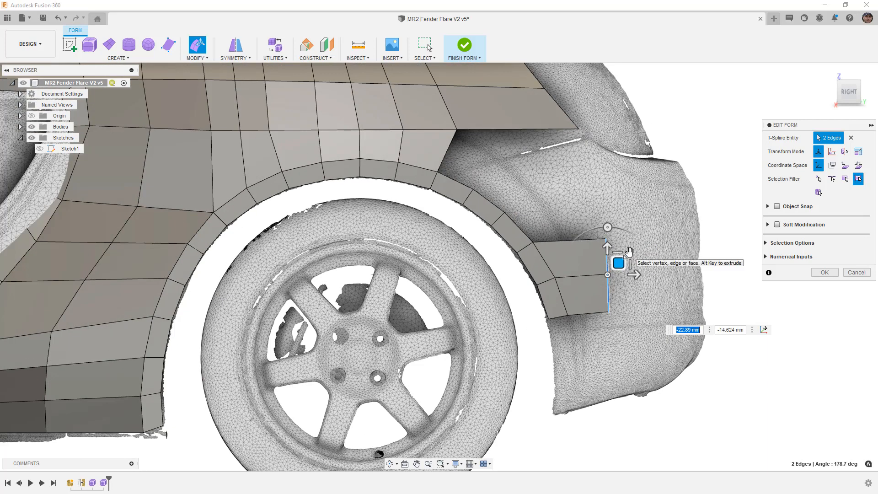
{"action": "scroll", "coordinate": [640, 214], "scroll_direction": "down", "scroll_amount": 2}
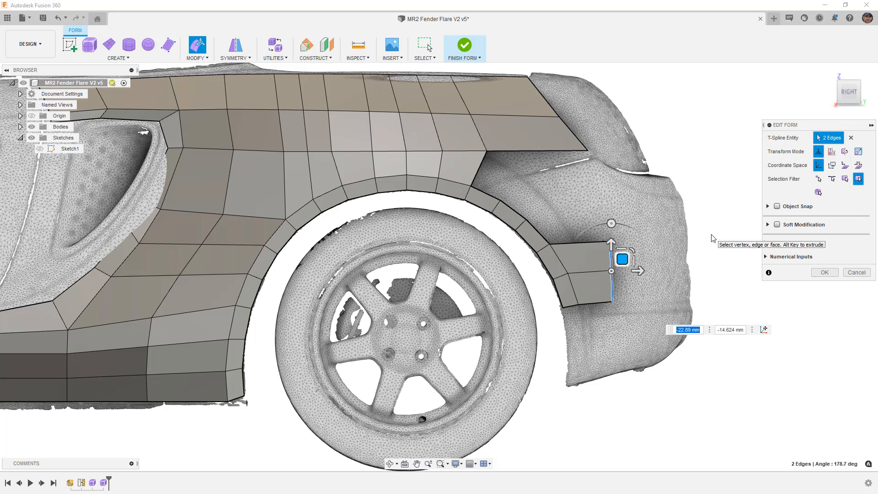
Step: Switch to the browser's Porsche 924 widebody images, examine the white rear fender's shape, and return to Fusion 360
{"action": "key", "text": "alt+Tab"}
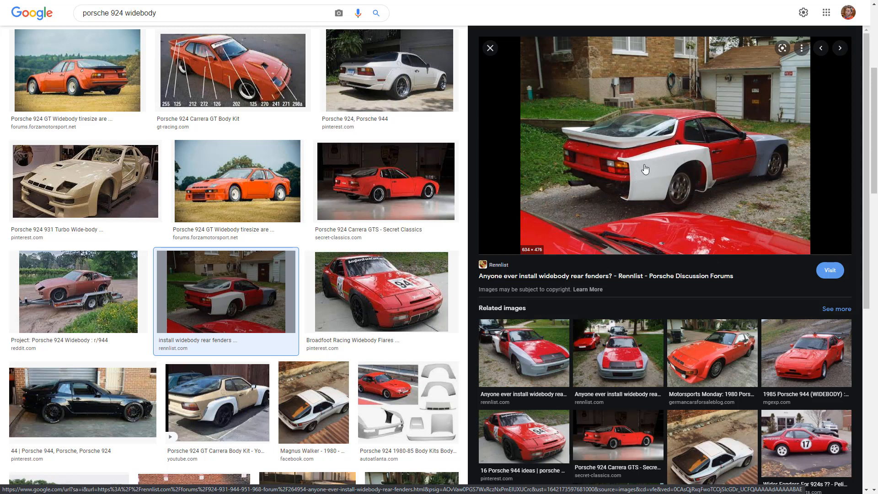
{"action": "scroll", "coordinate": [623, 169], "scroll_direction": "down", "scroll_amount": 2}
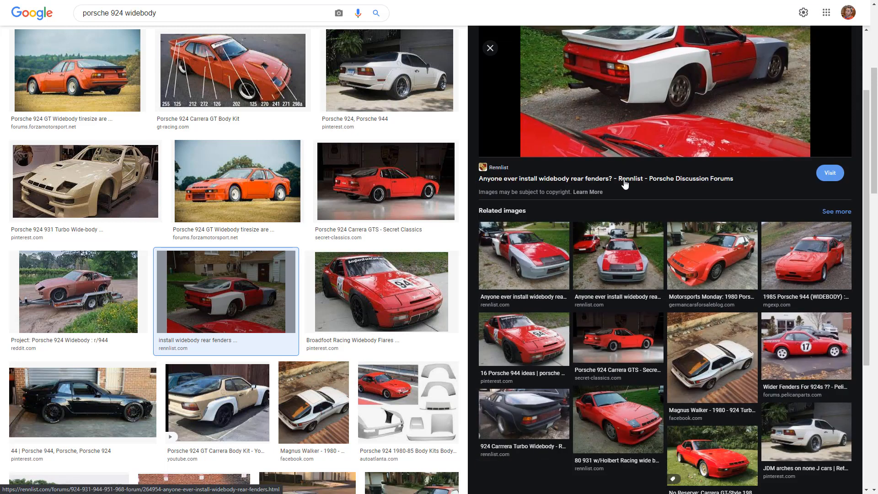
{"action": "scroll", "coordinate": [624, 178], "scroll_direction": "down", "scroll_amount": 1}
{"action": "scroll", "coordinate": [613, 238], "scroll_direction": "up", "scroll_amount": 5}
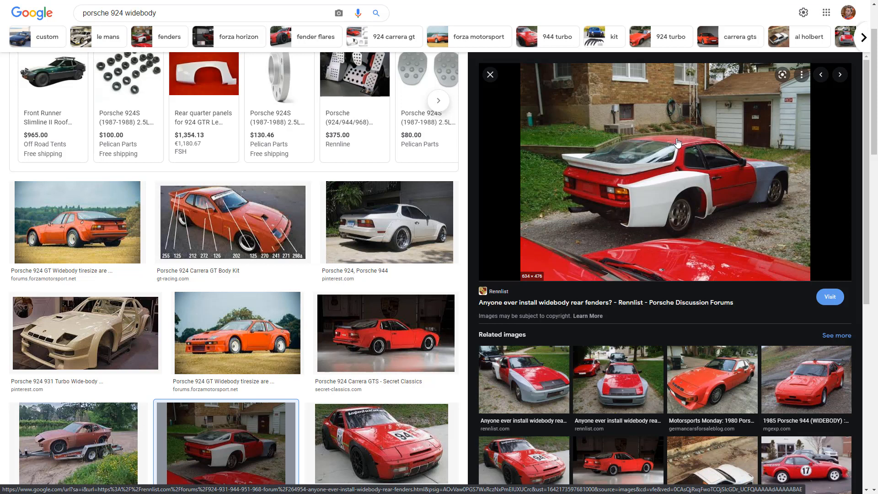
{"action": "key", "text": "alt+Tab"}
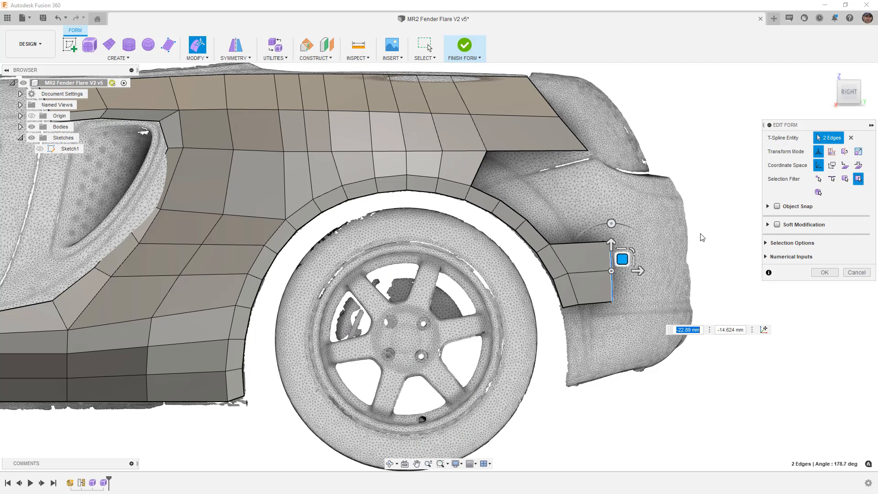
Step: Extrude the next two outer arch edges up toward the taillight and flatten the new outer edges into a vertical line, scale about 0.017
{"action": "left_click", "coordinate": [581, 265]}
{"action": "scroll", "coordinate": [582, 252], "scroll_direction": "up", "scroll_amount": 2}
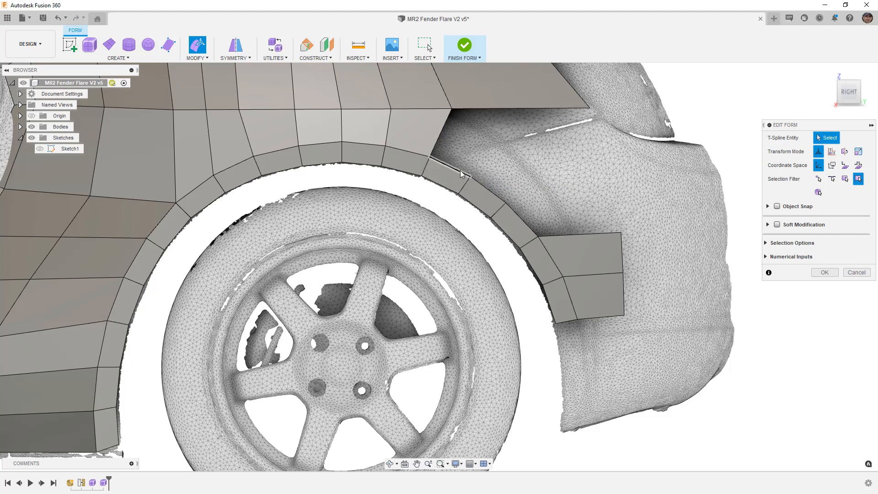
{"action": "left_click", "coordinate": [488, 188]}
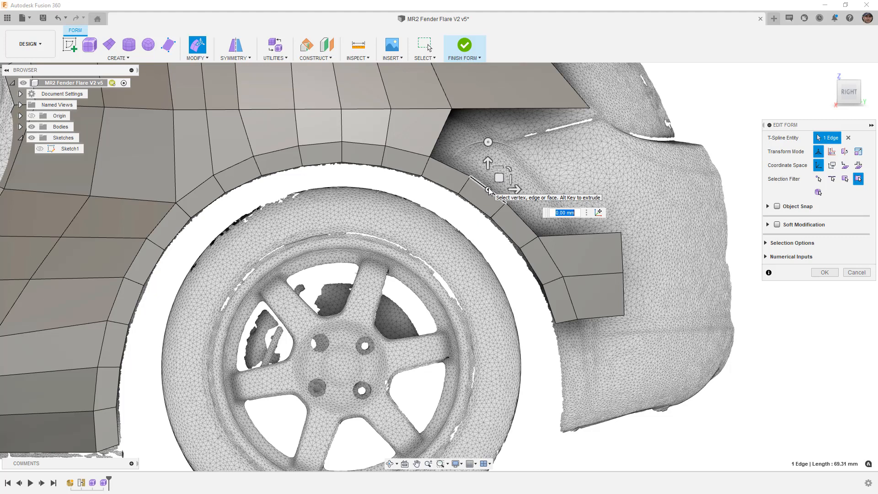
{"action": "left_click", "coordinate": [519, 217], "text": "shift"}
{"action": "left_click_drag", "start_coordinate": [515, 193], "coordinate": [610, 137]}
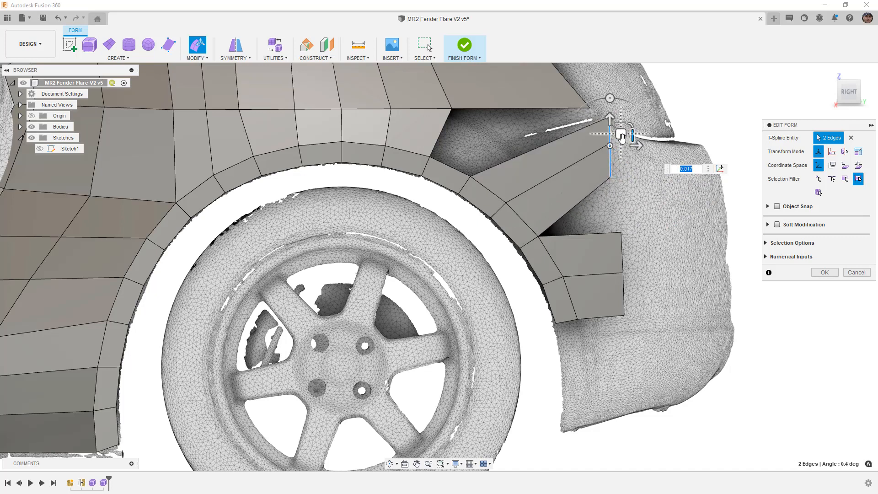
Step: Move the flattened outer edges 15.059 mm and -52.348 mm so they meet the top of the lower extrusion, and finish the edit
{"action": "left_click_drag", "start_coordinate": [622, 118], "coordinate": [630, 168]}
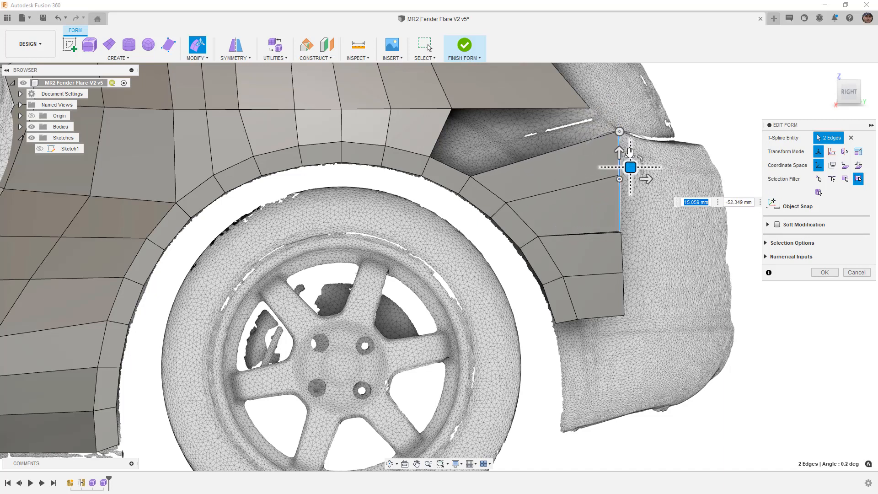
{"action": "left_click", "coordinate": [723, 136]}
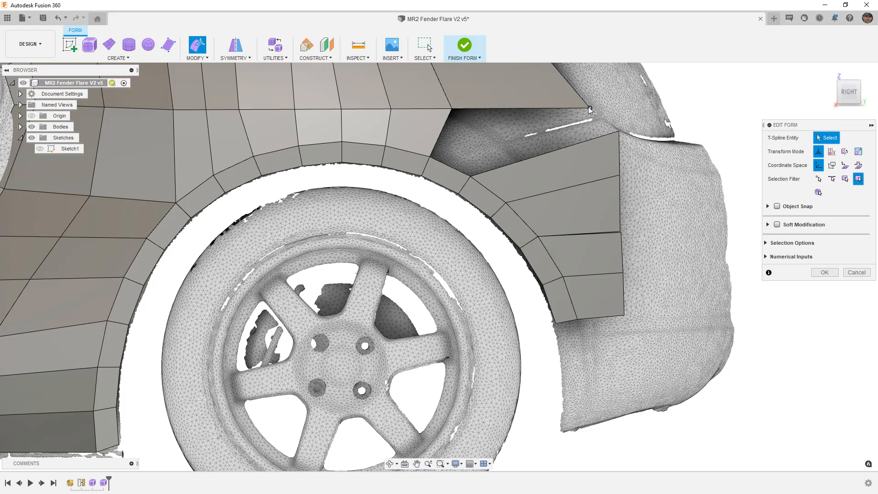
{"action": "left_click", "coordinate": [825, 272]}
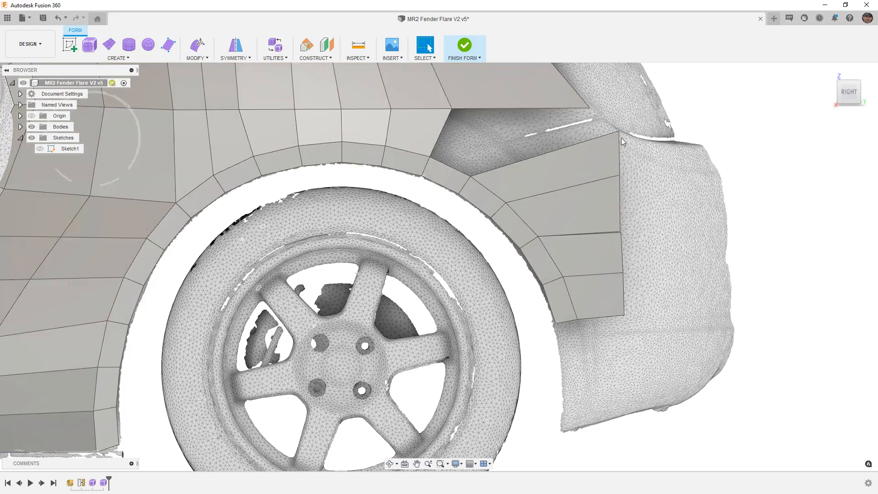
Step: Weld the outer corner vertices where the upper and lower rear extrusions meet, vertex to vertex
{"action": "left_click", "coordinate": [201, 59]}
{"action": "left_click", "coordinate": [208, 159]}
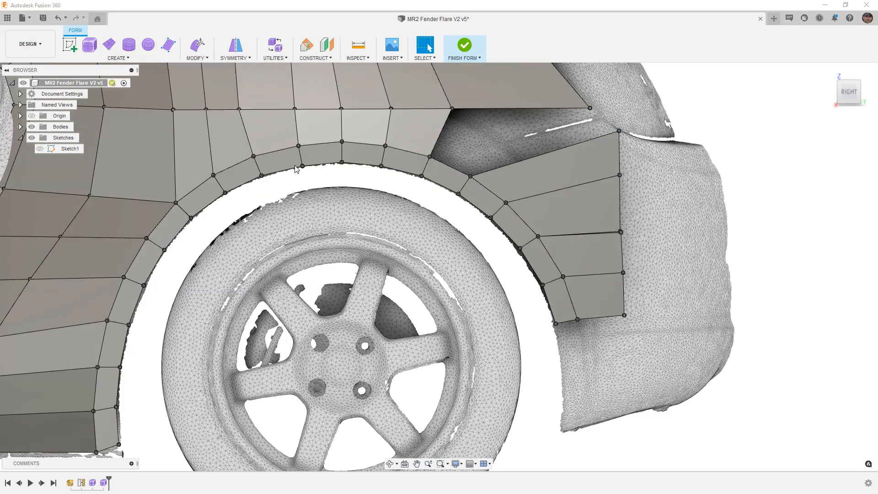
{"action": "scroll", "coordinate": [622, 230], "scroll_direction": "up", "scroll_amount": 2}
{"action": "left_click", "coordinate": [619, 234]}
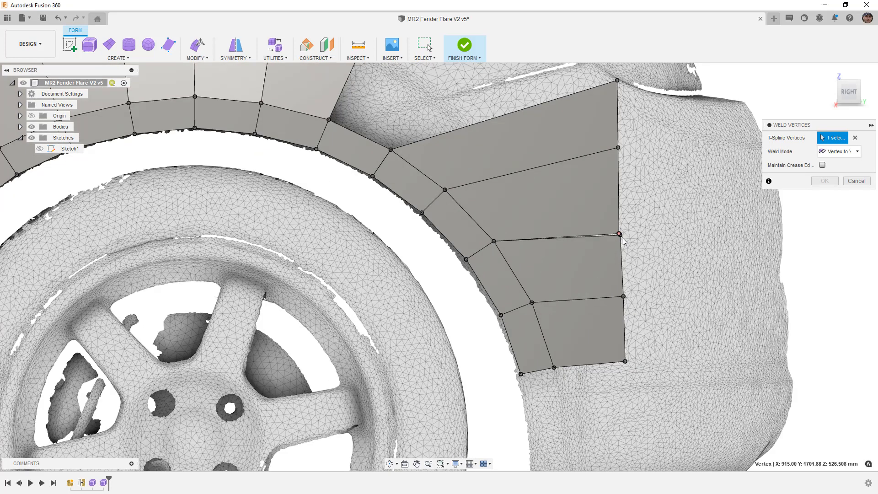
{"action": "left_click", "coordinate": [618, 235]}
{"action": "scroll", "coordinate": [618, 235], "scroll_direction": "down", "scroll_amount": 2}
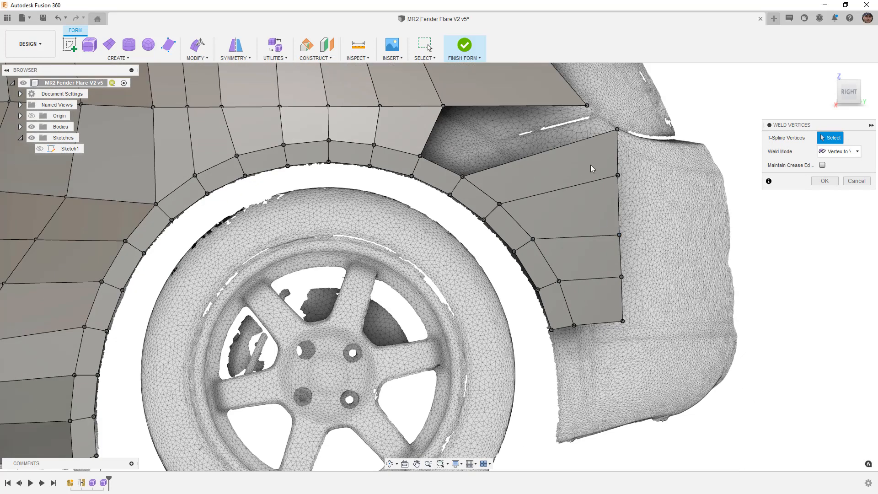
Step: Weld the upper outer corner vertex of the rear extrusion to the upper panel's rear corner vertex, vertex to vertex
{"action": "left_click", "coordinate": [618, 130]}
{"action": "left_click", "coordinate": [587, 106]}
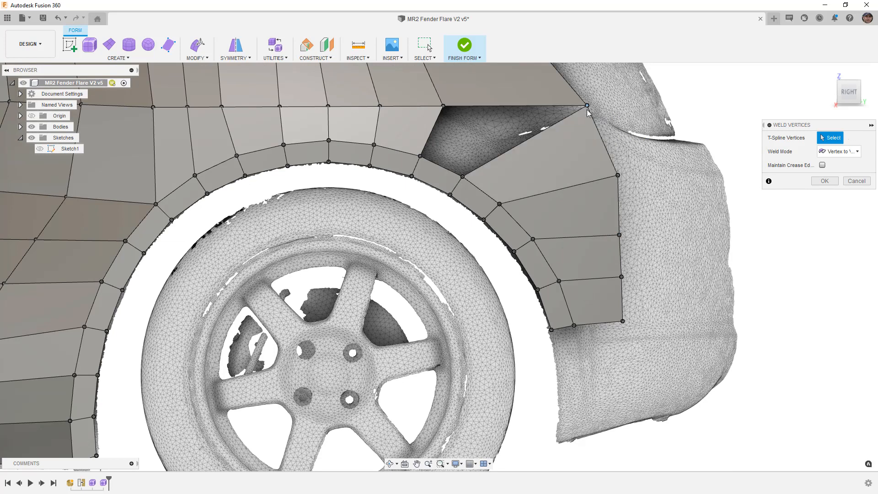
{"action": "left_click", "coordinate": [824, 181]}
Step: Fill the hole between the upper fender panel and the rear arch extrusion with the Fill Hole command
{"action": "left_click", "coordinate": [198, 58]}
{"action": "left_click", "coordinate": [208, 123]}
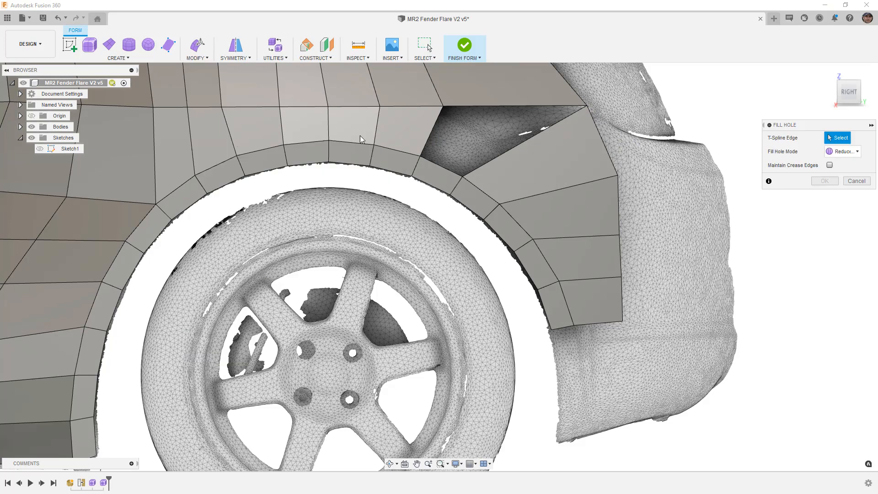
{"action": "left_click", "coordinate": [454, 107]}
{"action": "left_click", "coordinate": [825, 181]}
Step: Examine the joined fender in smooth display, with and without edges, from behind, above and the right side
{"action": "scroll", "coordinate": [597, 146], "scroll_direction": "down", "scroll_amount": 3}
{"action": "scroll", "coordinate": [570, 173], "scroll_direction": "down", "scroll_amount": 3}
{"action": "middle_click_drag", "start_coordinate": [570, 173], "coordinate": [534, 196], "text": "shift"}
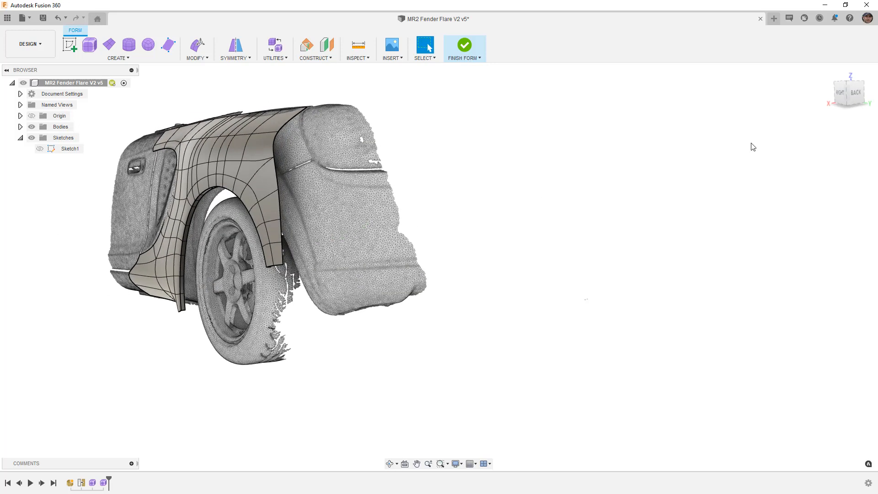
{"action": "left_click", "coordinate": [854, 93]}
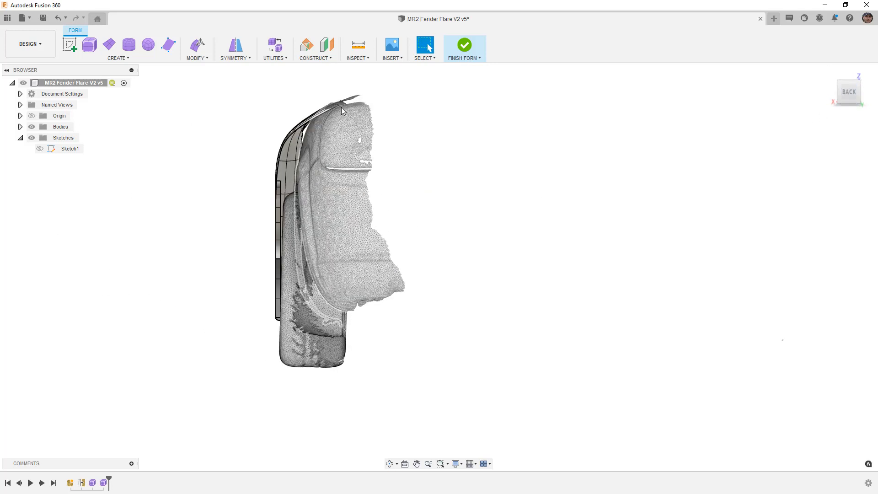
{"action": "middle_click_drag", "start_coordinate": [286, 235], "coordinate": [389, 227], "text": "shift"}
{"action": "scroll", "coordinate": [449, 235], "scroll_direction": "up", "scroll_amount": 5}
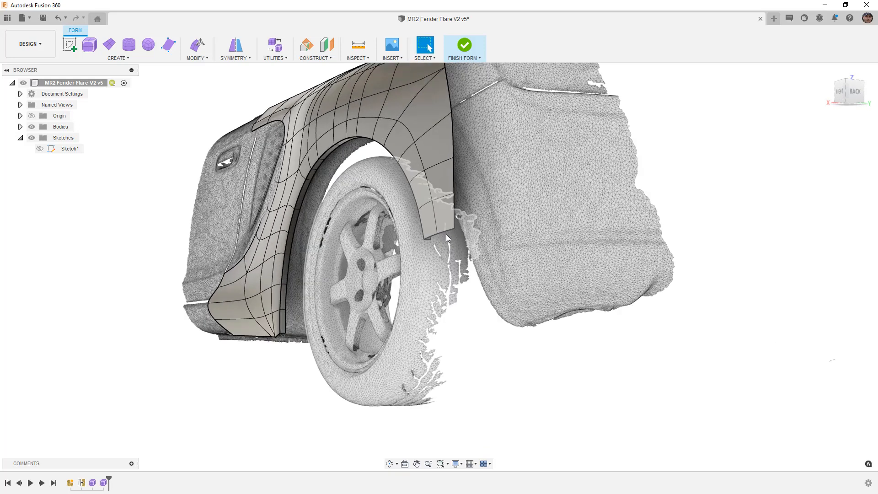
{"action": "mouse_move", "coordinate": [434, 236]}
{"action": "middle_mouse_down", "text": "shift"}
{"action": "mouse_move", "coordinate": [437, 253]}
{"action": "mouse_move", "coordinate": [427, 234]}
{"action": "mouse_move", "coordinate": [429, 248]}
{"action": "mouse_move", "coordinate": [410, 254]}
{"action": "middle_mouse_up", "text": "shift"}
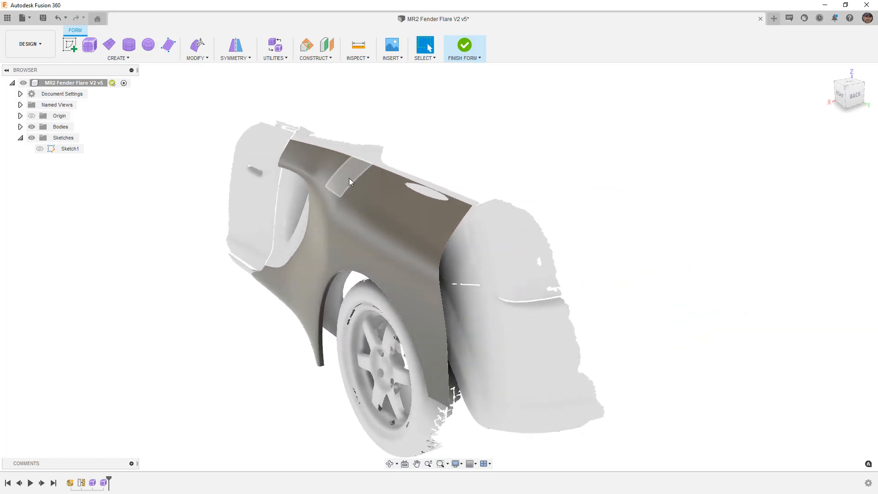
{"action": "middle_click_drag", "start_coordinate": [350, 197], "coordinate": [383, 215], "text": "shift"}
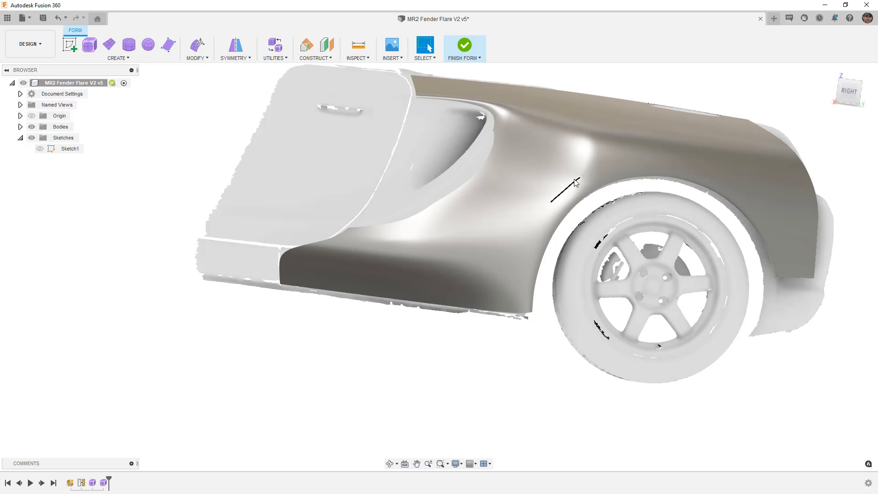
{"action": "scroll", "coordinate": [581, 186], "scroll_direction": "up", "scroll_amount": 3}
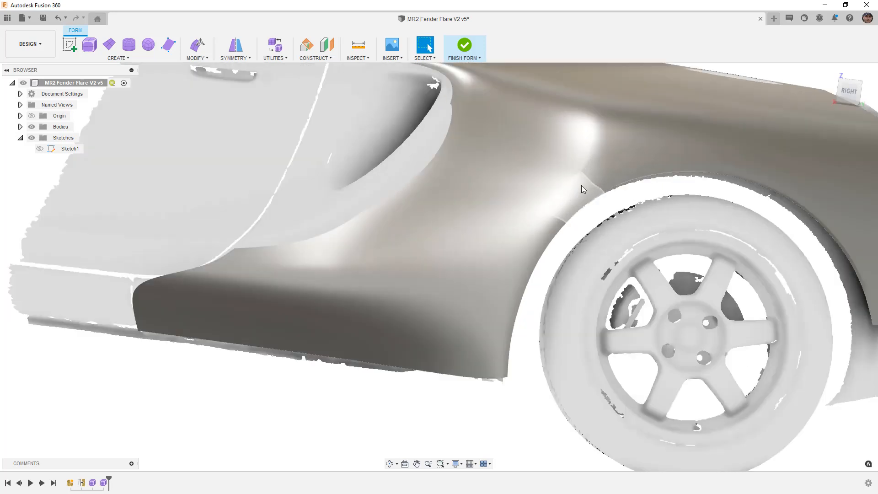
{"action": "middle_click_drag", "start_coordinate": [662, 135], "coordinate": [648, 138], "text": "shift"}
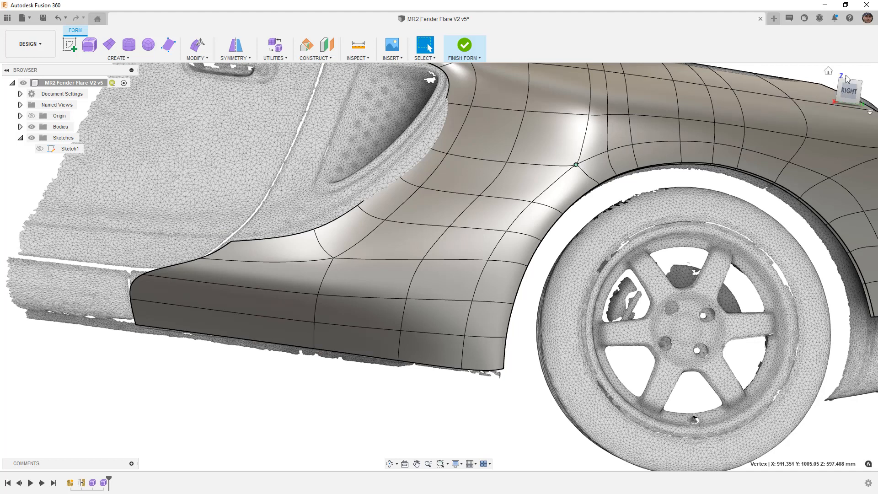
{"action": "left_click", "coordinate": [848, 91]}
{"action": "middle_click_drag", "start_coordinate": [545, 143], "coordinate": [482, 183]}
{"action": "scroll", "coordinate": [482, 183], "scroll_direction": "down", "scroll_amount": 2}
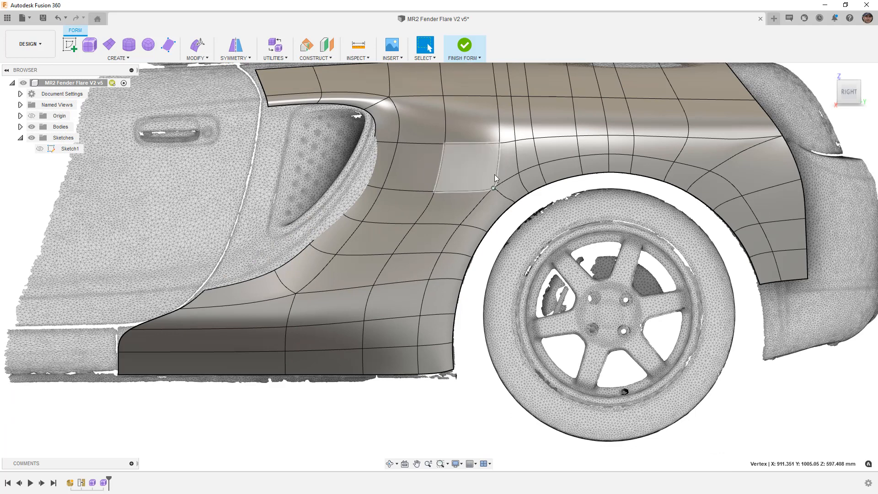
{"action": "scroll", "coordinate": [494, 187], "scroll_direction": "up", "scroll_amount": 3}
Step: Run Repair Body with AutoRepair on the fender's T-spline body, keeping the 0.01 mm weld tolerance, and apply it
{"action": "left_click", "coordinate": [274, 57]}
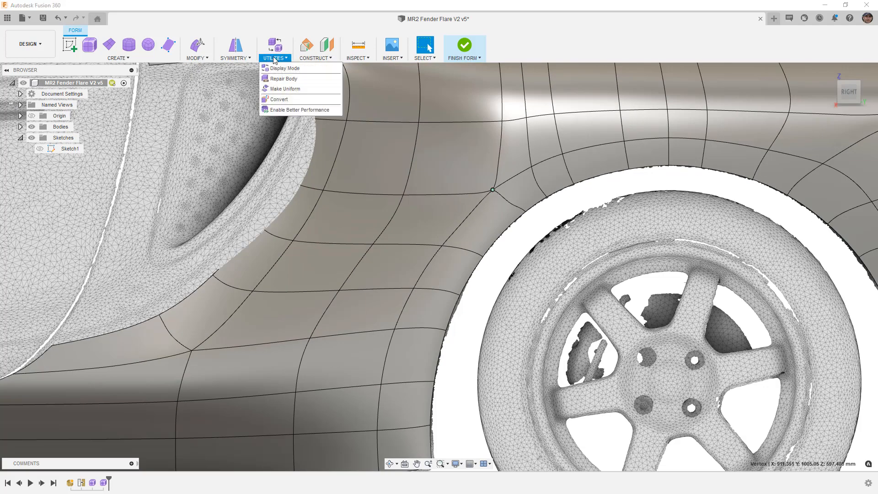
{"action": "left_click", "coordinate": [290, 86]}
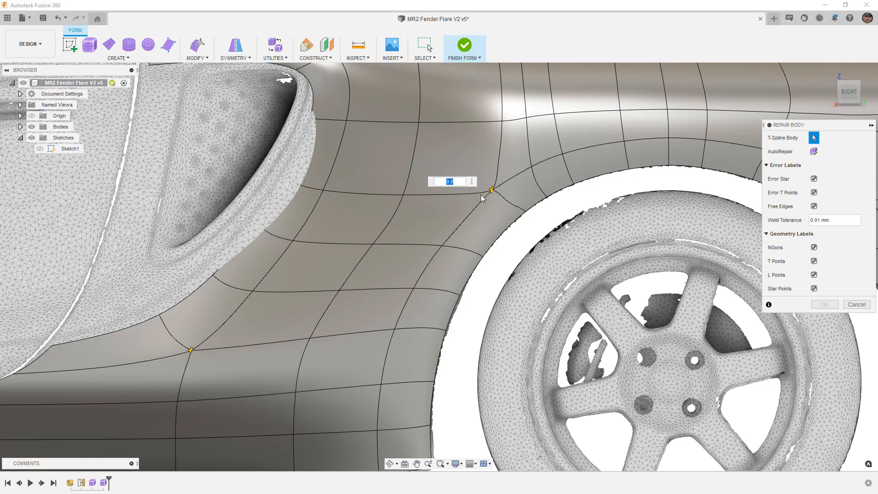
{"action": "left_click", "coordinate": [814, 152]}
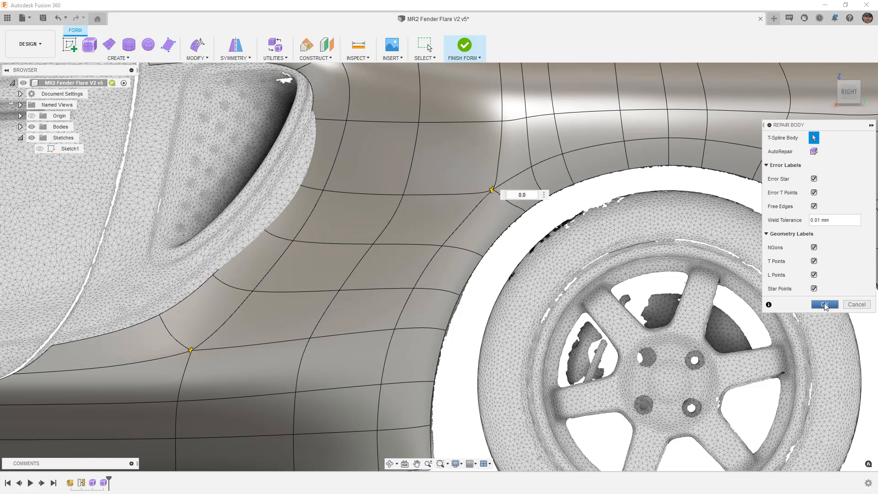
{"action": "left_click", "coordinate": [824, 305]}
Step: Compare box and smooth display around the star point at the front of the wheel arch and inspect the smooth shading
{"action": "left_click", "coordinate": [508, 209]}
{"action": "key", "text": "alt+1"}
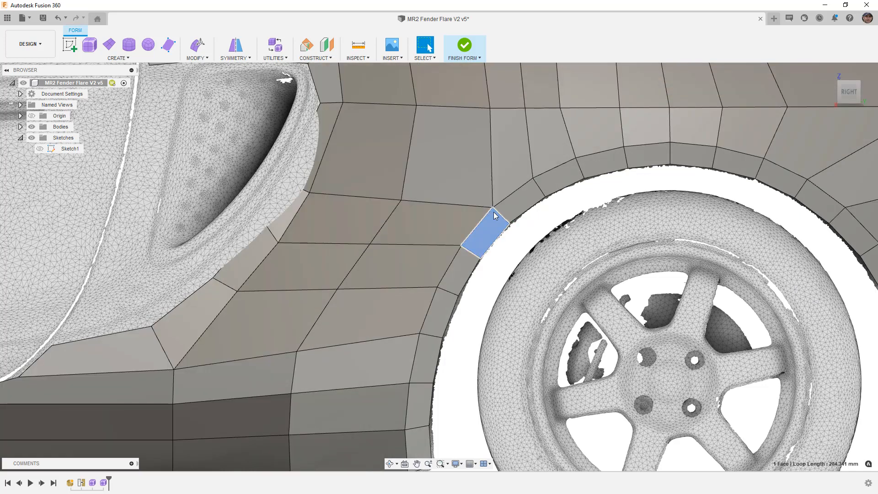
{"action": "key", "text": "alt+3"}
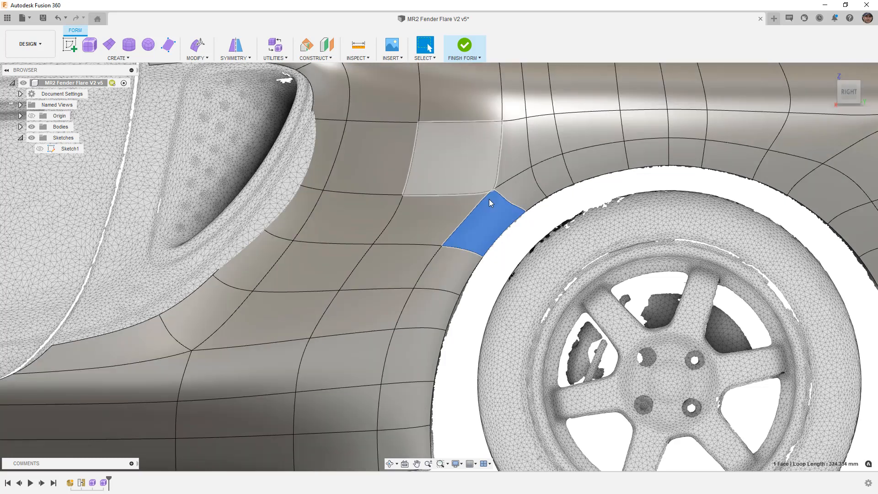
{"action": "scroll", "coordinate": [493, 200], "scroll_direction": "down", "scroll_amount": 2}
{"action": "left_click", "coordinate": [516, 235]}
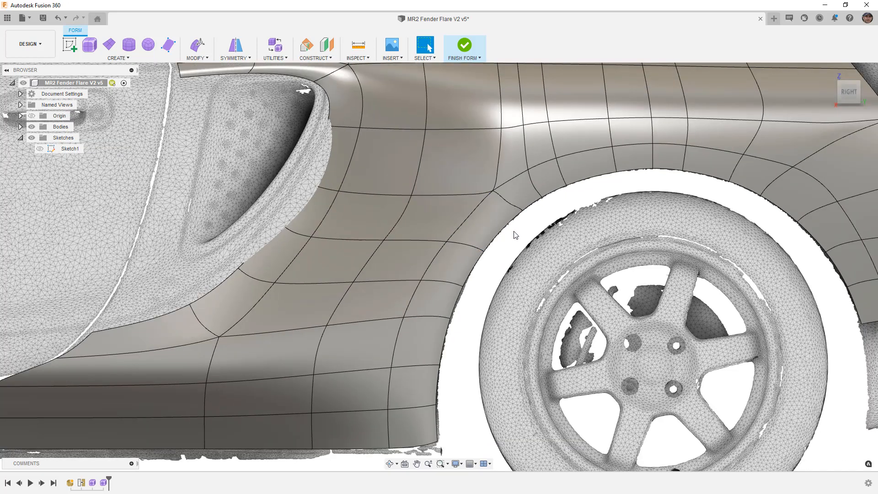
{"action": "key", "text": "ctrl+4"}
{"action": "scroll", "coordinate": [511, 233], "scroll_direction": "down", "scroll_amount": 3}
{"action": "mouse_move", "coordinate": [503, 228]}
{"action": "middle_mouse_down", "text": "shift"}
{"action": "mouse_move", "coordinate": [493, 227]}
{"action": "mouse_move", "coordinate": [558, 233]}
{"action": "mouse_move", "coordinate": [558, 242]}
{"action": "mouse_move", "coordinate": [509, 229]}
{"action": "mouse_move", "coordinate": [473, 240]}
{"action": "mouse_move", "coordinate": [505, 239]}
{"action": "mouse_move", "coordinate": [503, 213]}
{"action": "middle_mouse_up", "text": "shift"}
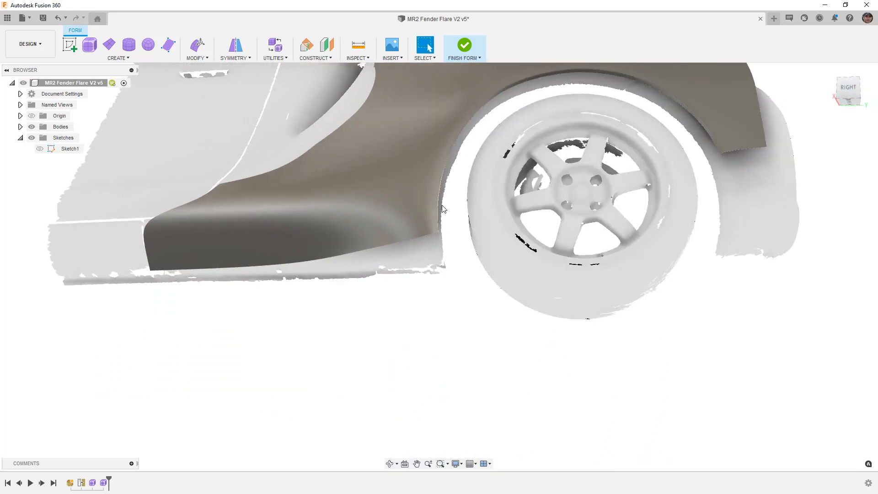
Step: Inspect the whole flare, including its lower corner ahead of the wheel, from oblique, front, top and right-side views
{"action": "left_click", "coordinate": [421, 227]}
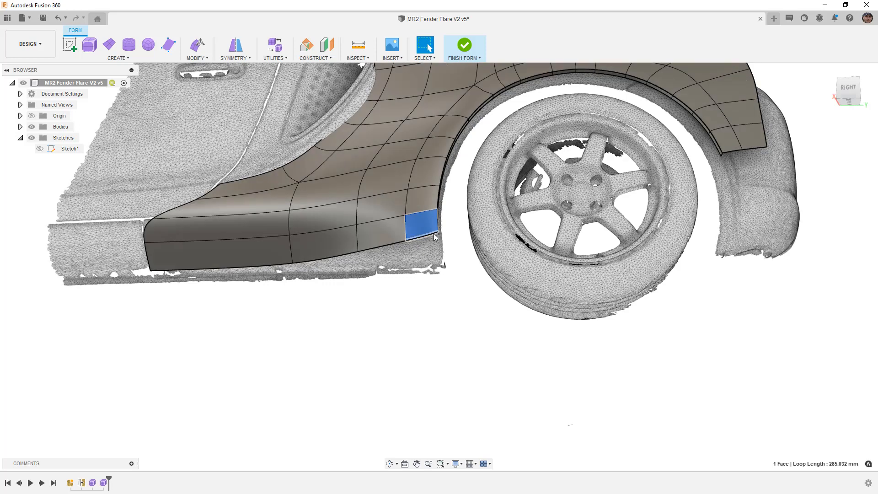
{"action": "scroll", "coordinate": [440, 252], "scroll_direction": "down", "scroll_amount": 3}
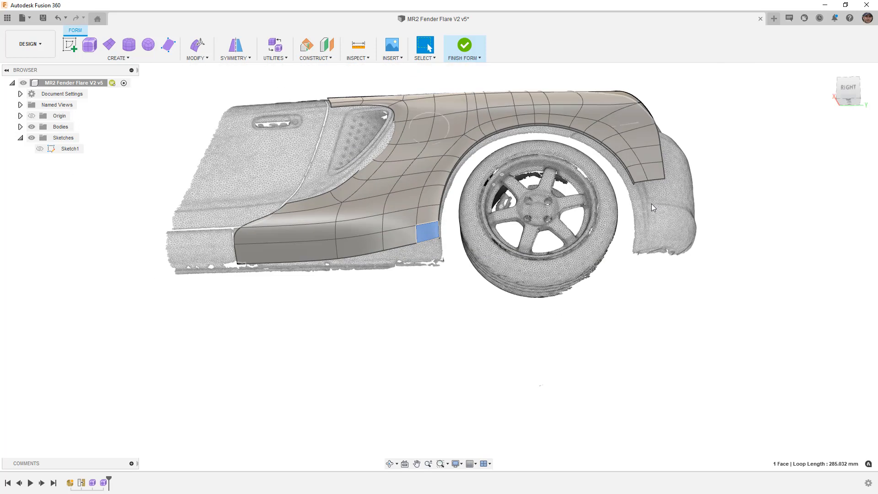
{"action": "middle_click_drag", "start_coordinate": [641, 196], "coordinate": [663, 217], "text": "shift"}
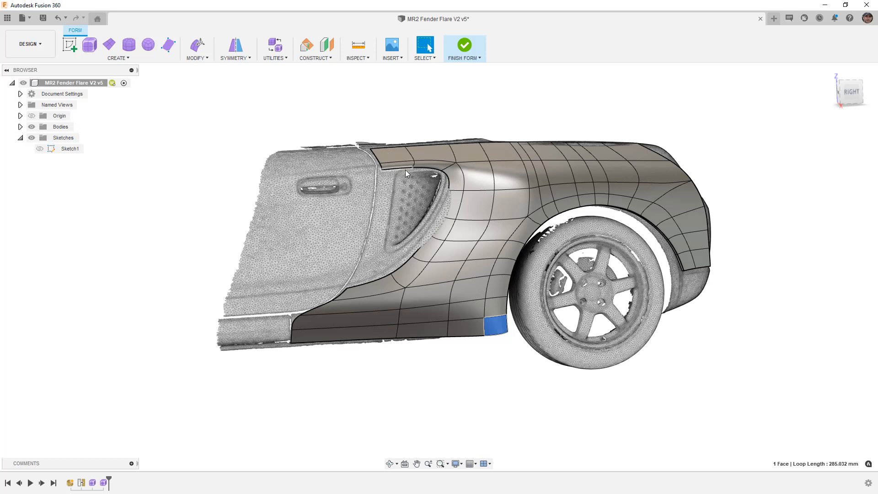
{"action": "middle_click_drag", "start_coordinate": [405, 169], "coordinate": [430, 190], "text": "shift"}
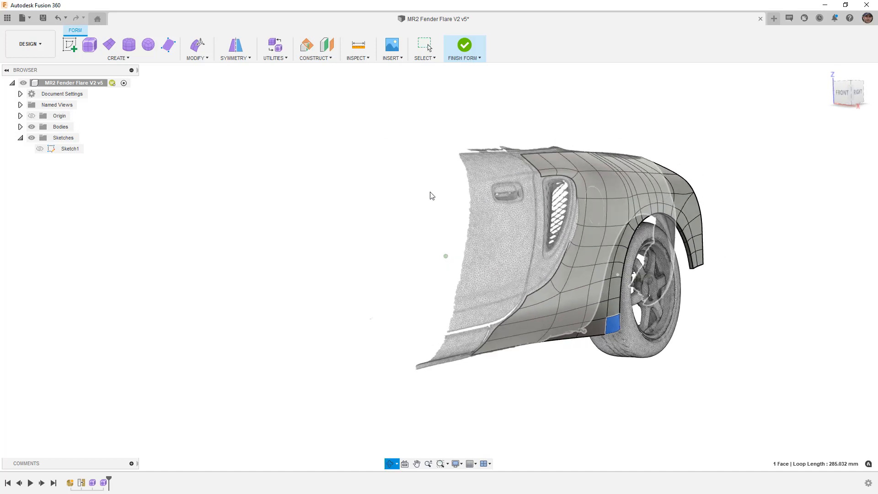
{"action": "left_click", "coordinate": [843, 93]}
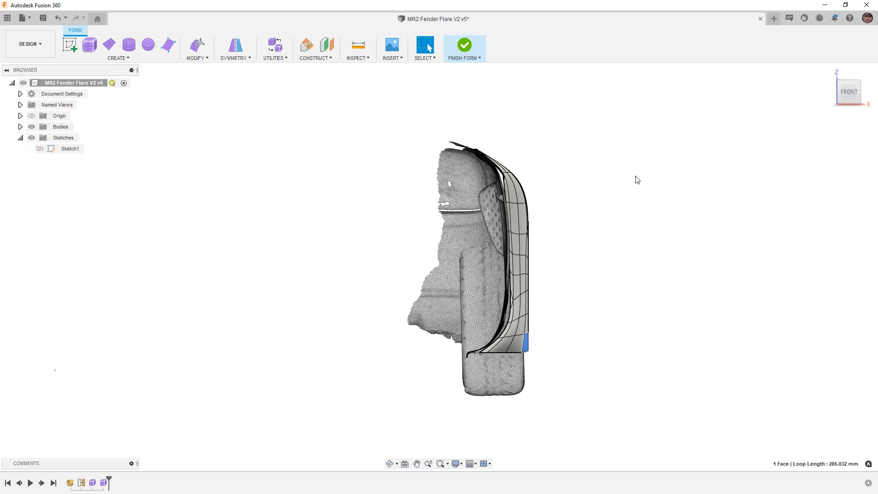
{"action": "left_click", "coordinate": [851, 77]}
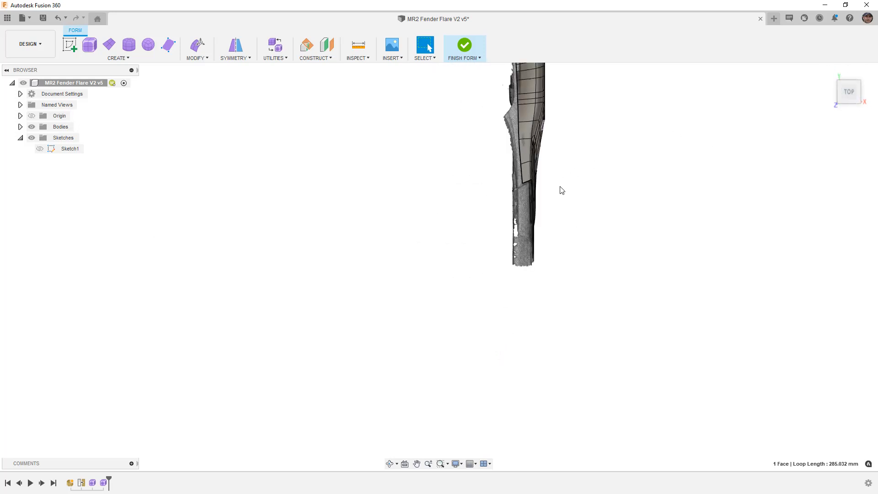
{"action": "scroll", "coordinate": [577, 196], "scroll_direction": "up", "scroll_amount": 5}
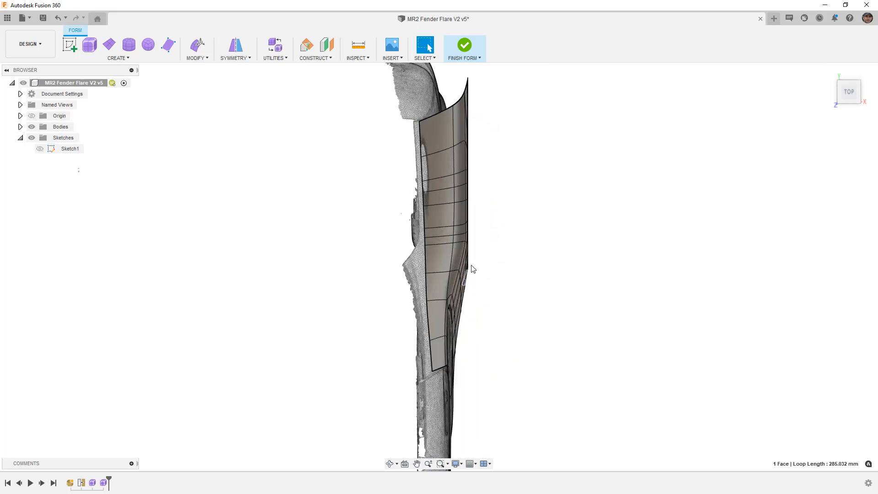
{"action": "scroll", "coordinate": [489, 223], "scroll_direction": "down", "scroll_amount": 3}
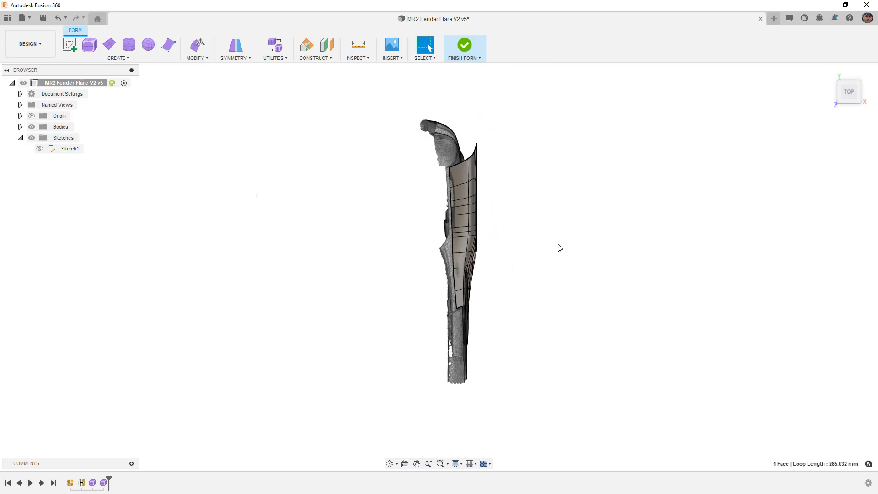
{"action": "left_click", "coordinate": [849, 109]}
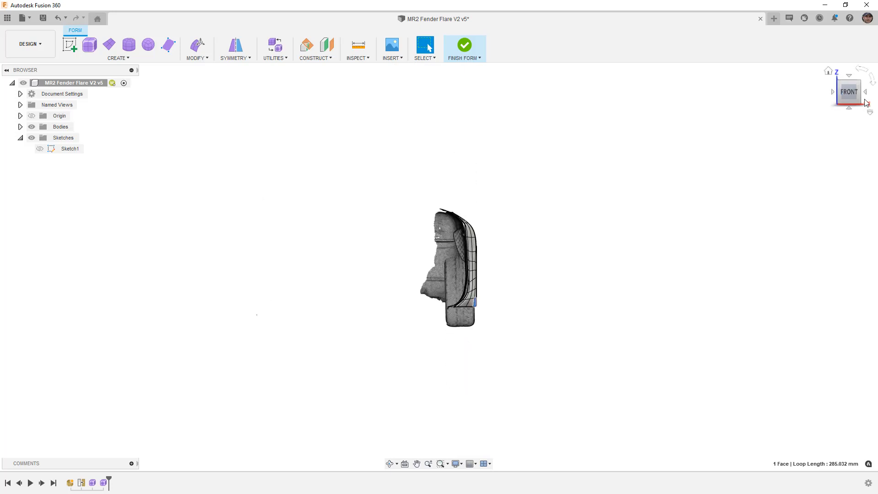
{"action": "left_click", "coordinate": [869, 96]}
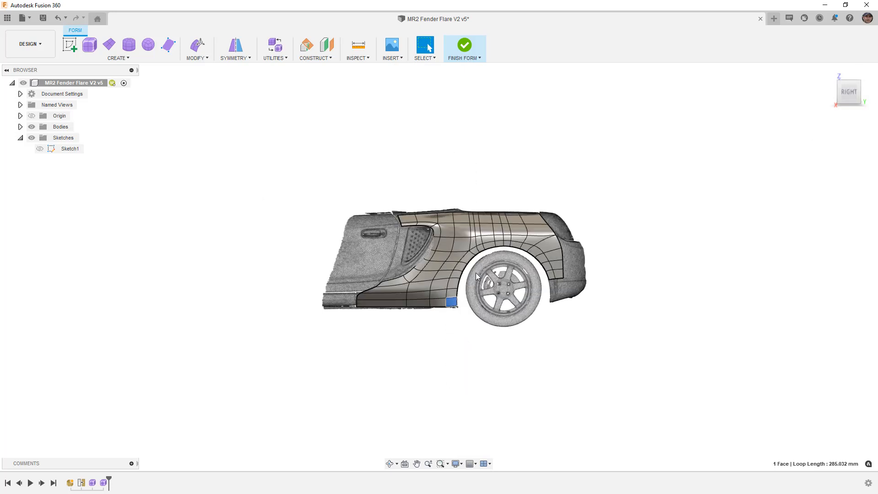
{"action": "scroll", "coordinate": [472, 270], "scroll_direction": "up", "scroll_amount": 5}
{"action": "scroll", "coordinate": [613, 305], "scroll_direction": "up", "scroll_amount": 1}
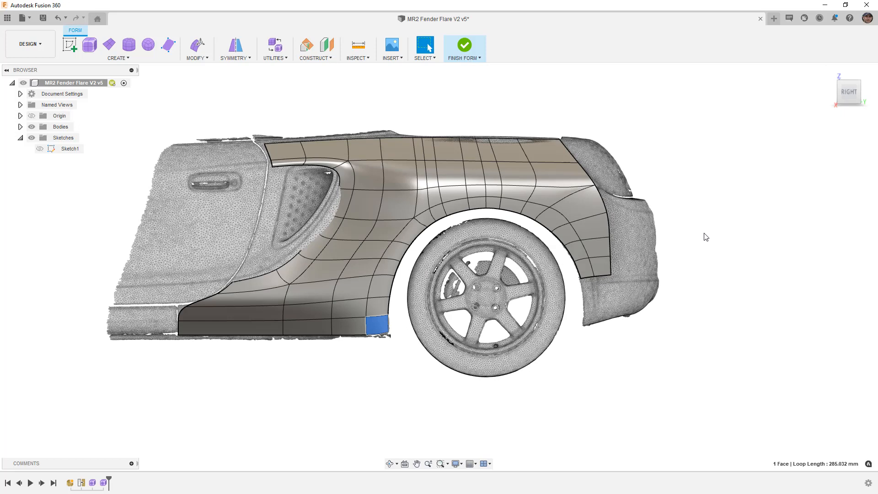
Step: In box display, delete the edge line above the front of the wheel arch and reinsert it between its end vertices with Insert Point
{"action": "key", "text": "ctrl+1"}
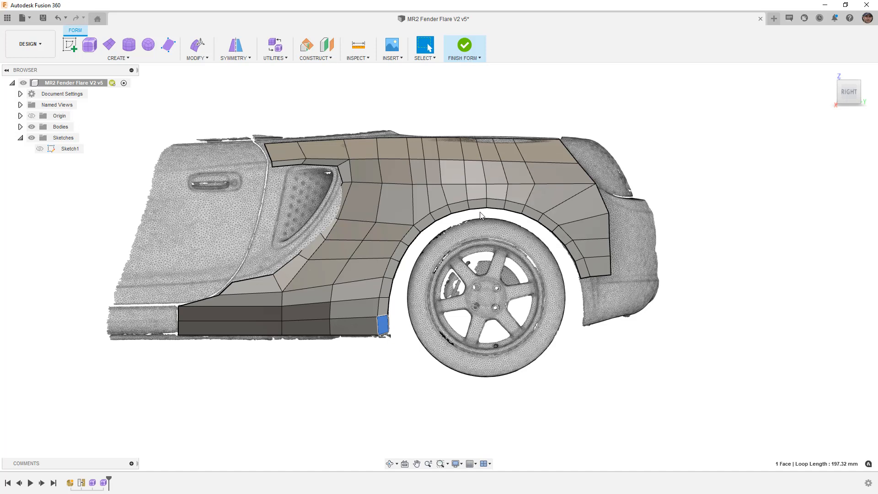
{"action": "left_click", "coordinate": [440, 177]}
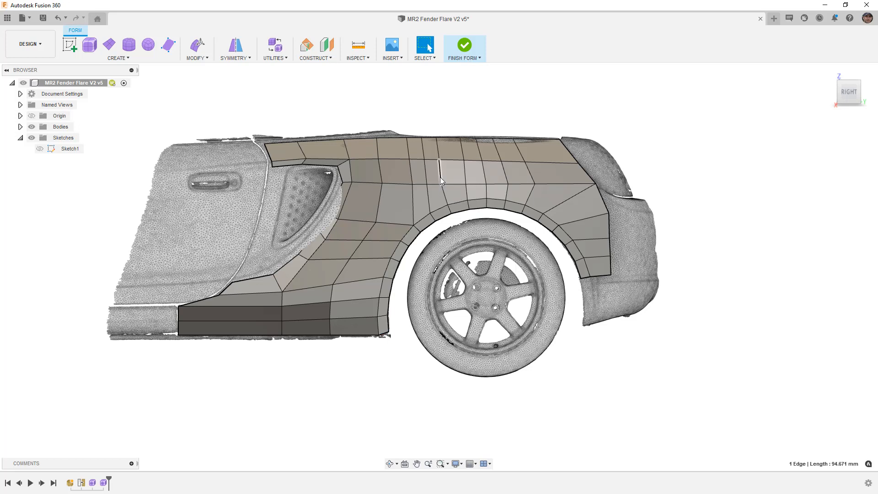
{"action": "left_click", "coordinate": [446, 199], "text": "shift"}
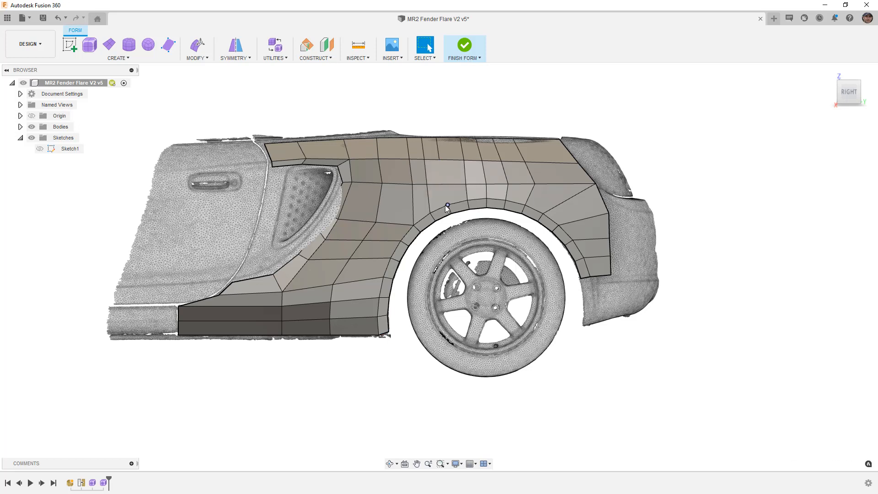
{"action": "left_click", "coordinate": [202, 58]}
{"action": "left_click", "coordinate": [204, 109]}
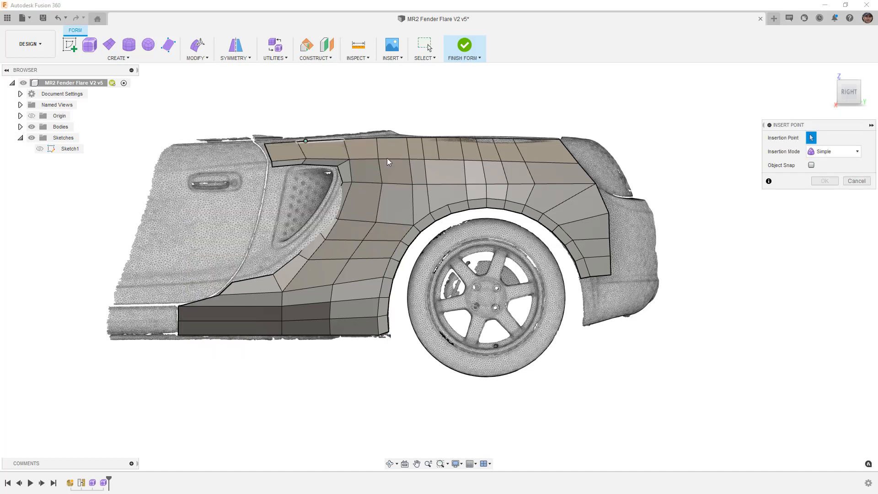
{"action": "left_click", "coordinate": [442, 161]}
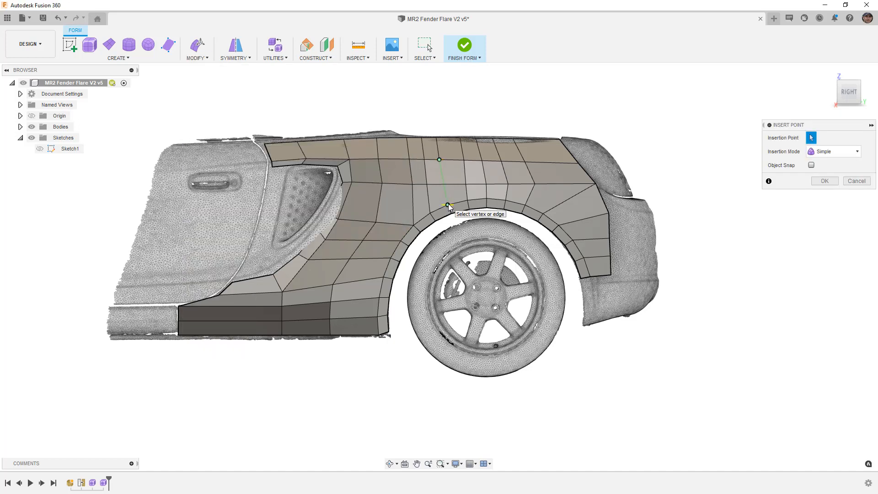
{"action": "left_click", "coordinate": [448, 205]}
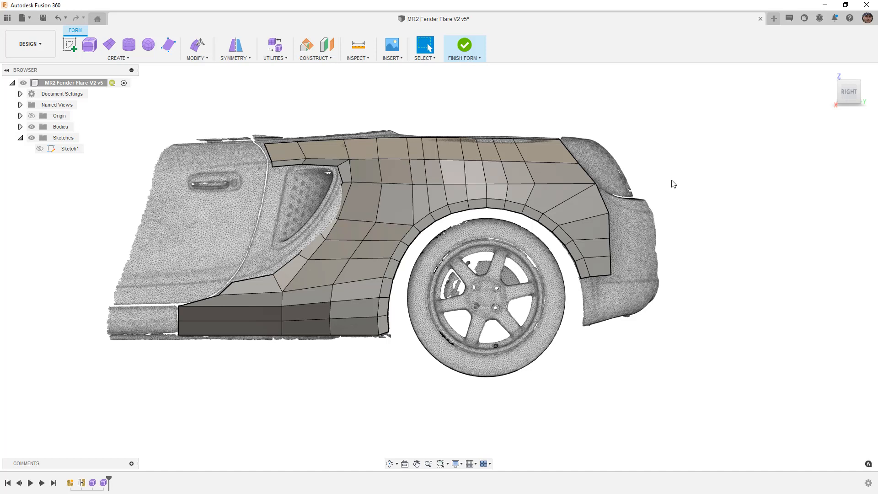
Step: Save the fender flare design as a new version
{"action": "key", "text": "ctrl+s"}
{"action": "left_click", "coordinate": [450, 273]}
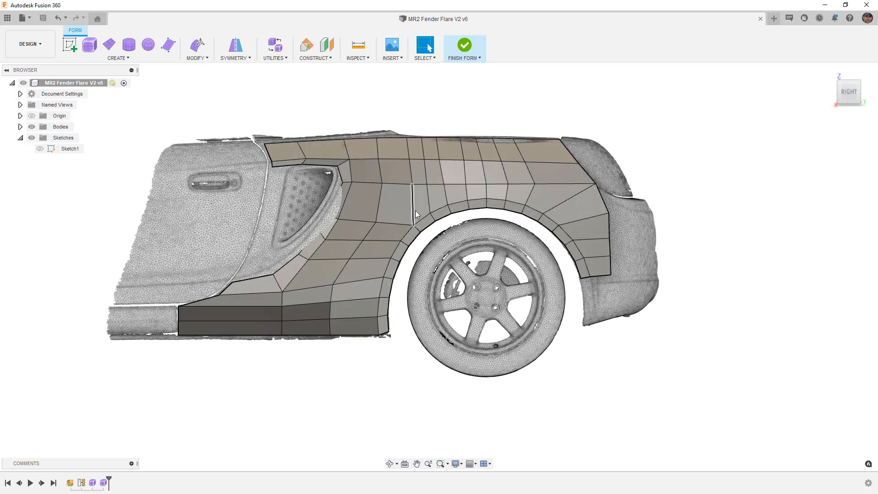
Step: Pick out one by one the faces meeting at the star point at the front of the arch, and clear the selection
{"action": "left_click", "coordinate": [398, 204]}
{"action": "left_click", "coordinate": [417, 210]}
{"action": "left_click", "coordinate": [421, 225]}
{"action": "left_click", "coordinate": [410, 232]}
{"action": "left_click", "coordinate": [405, 233]}
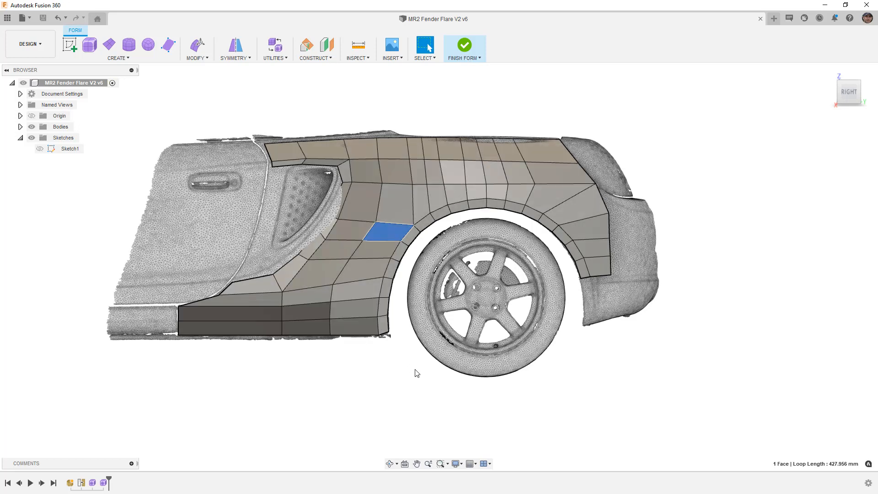
{"action": "left_click", "coordinate": [416, 373]}
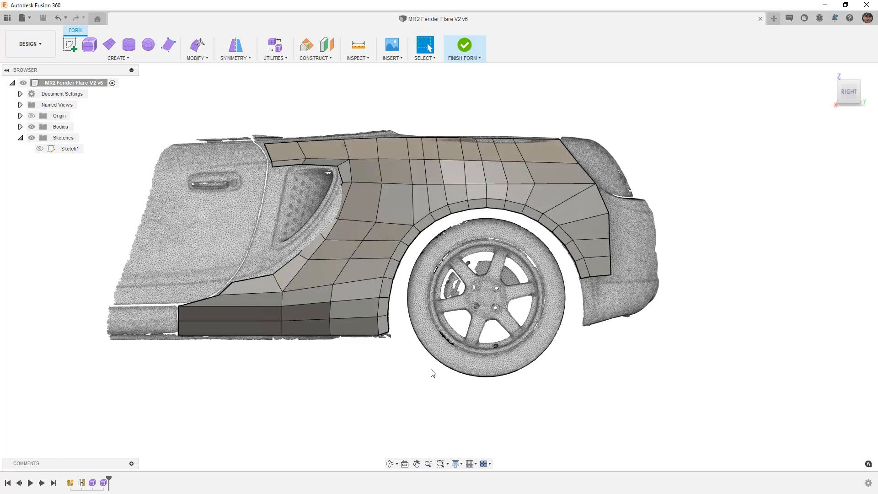